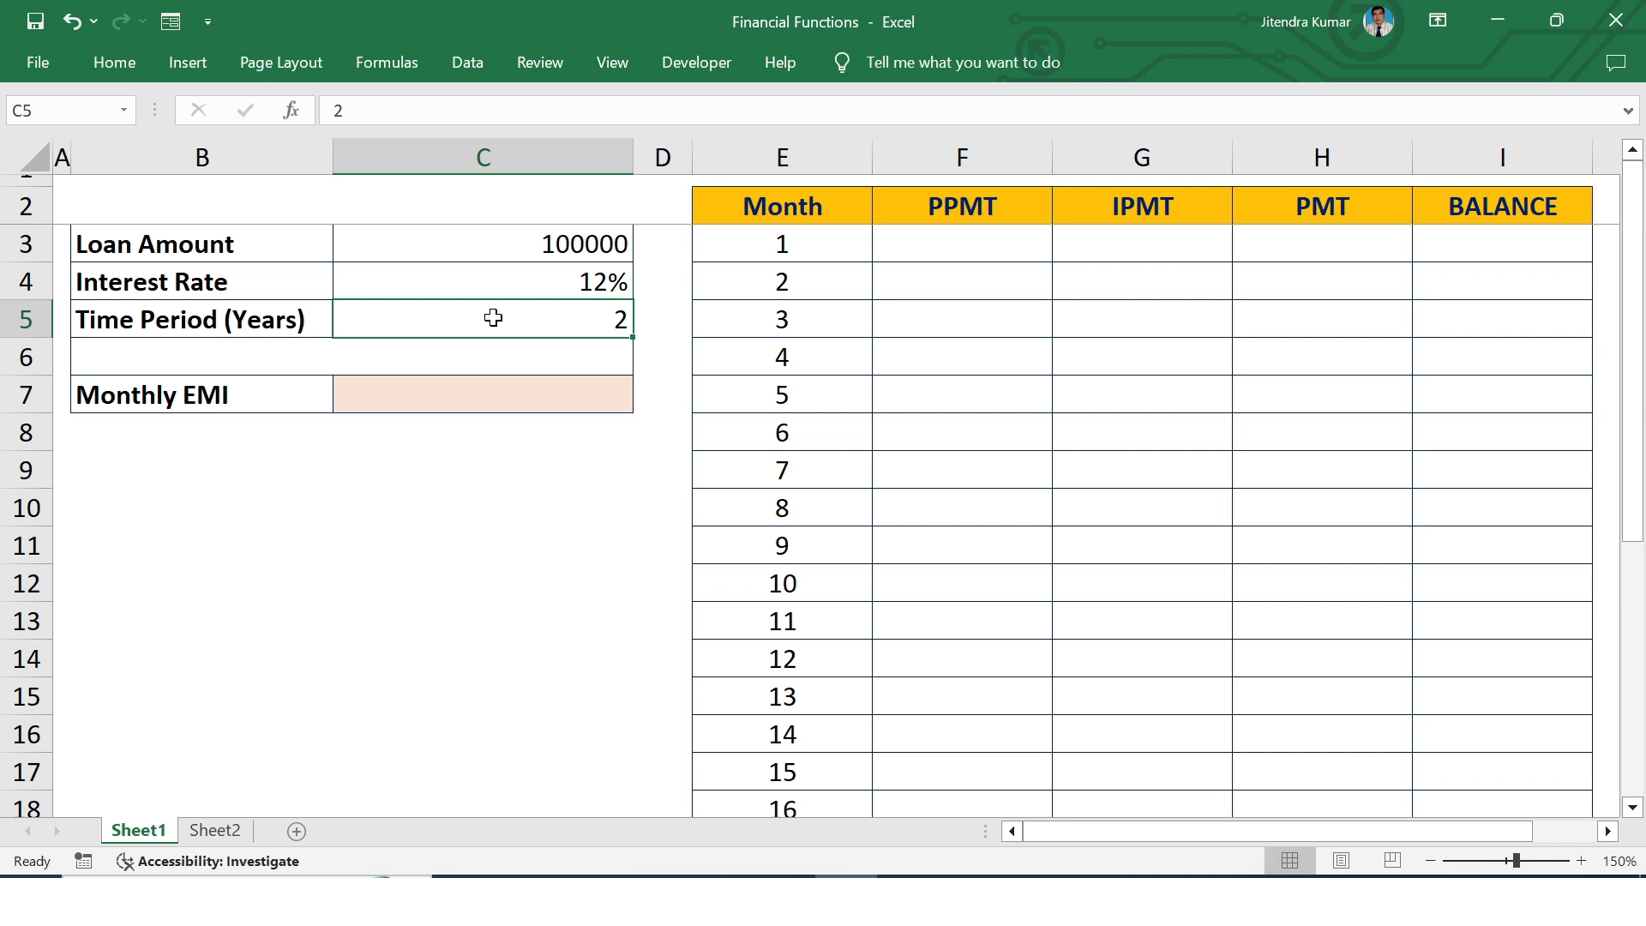
Calculate the monthly EMI in C7 with the formula =PMT(C4/12,C5*12,C3,,0).
left_click(468, 404)
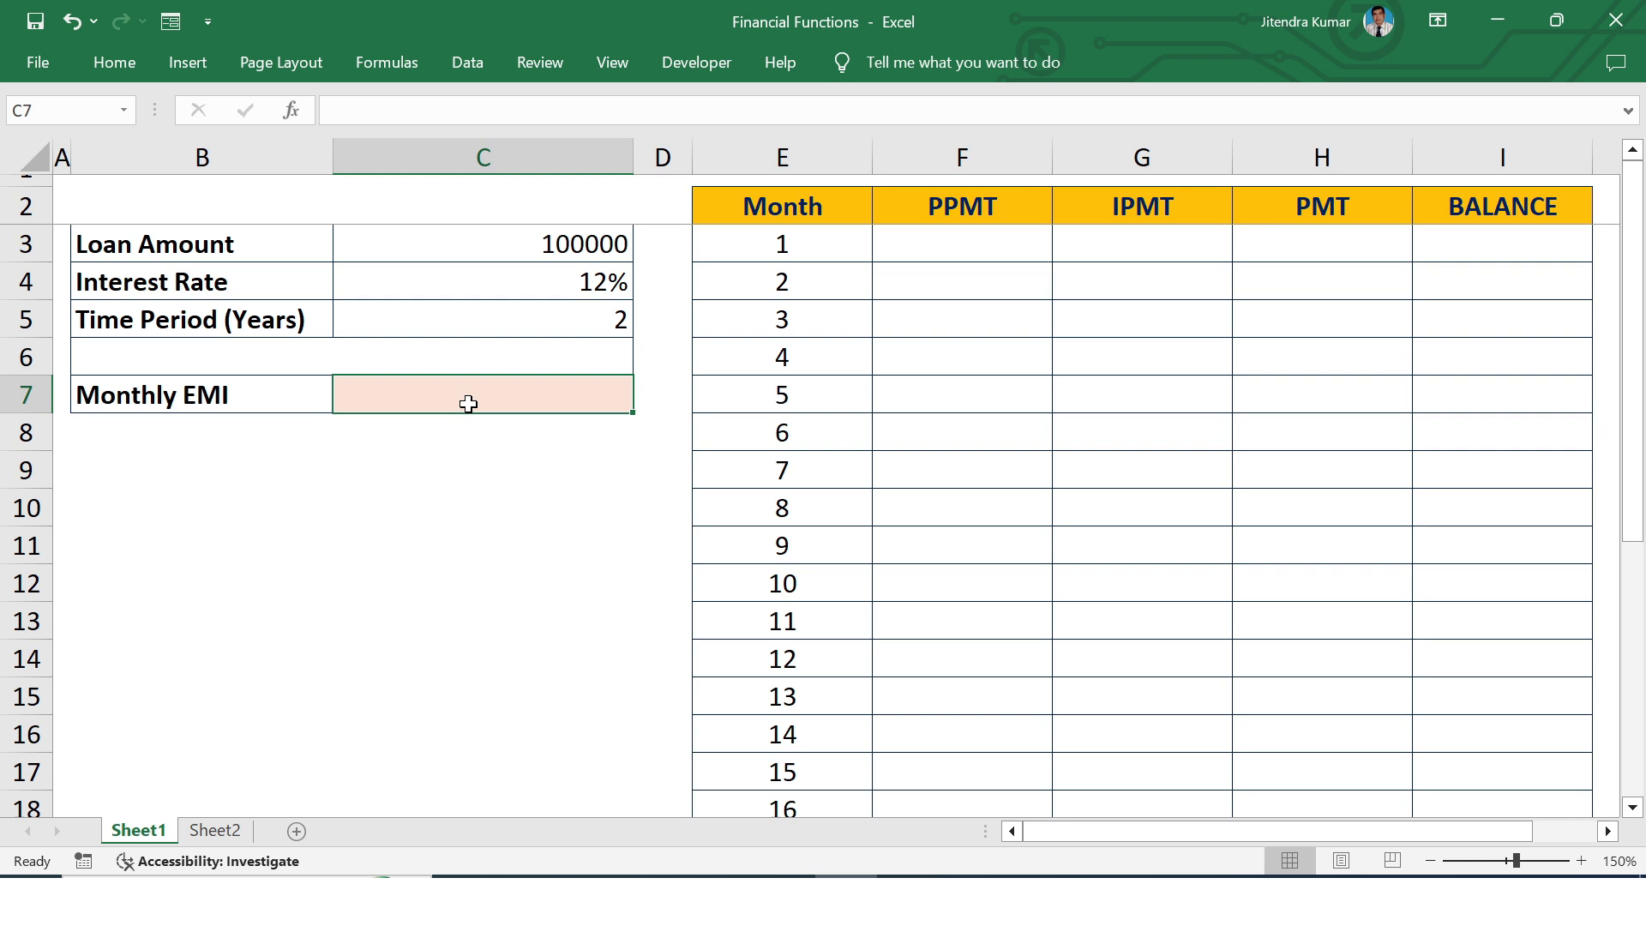
type("=pm")
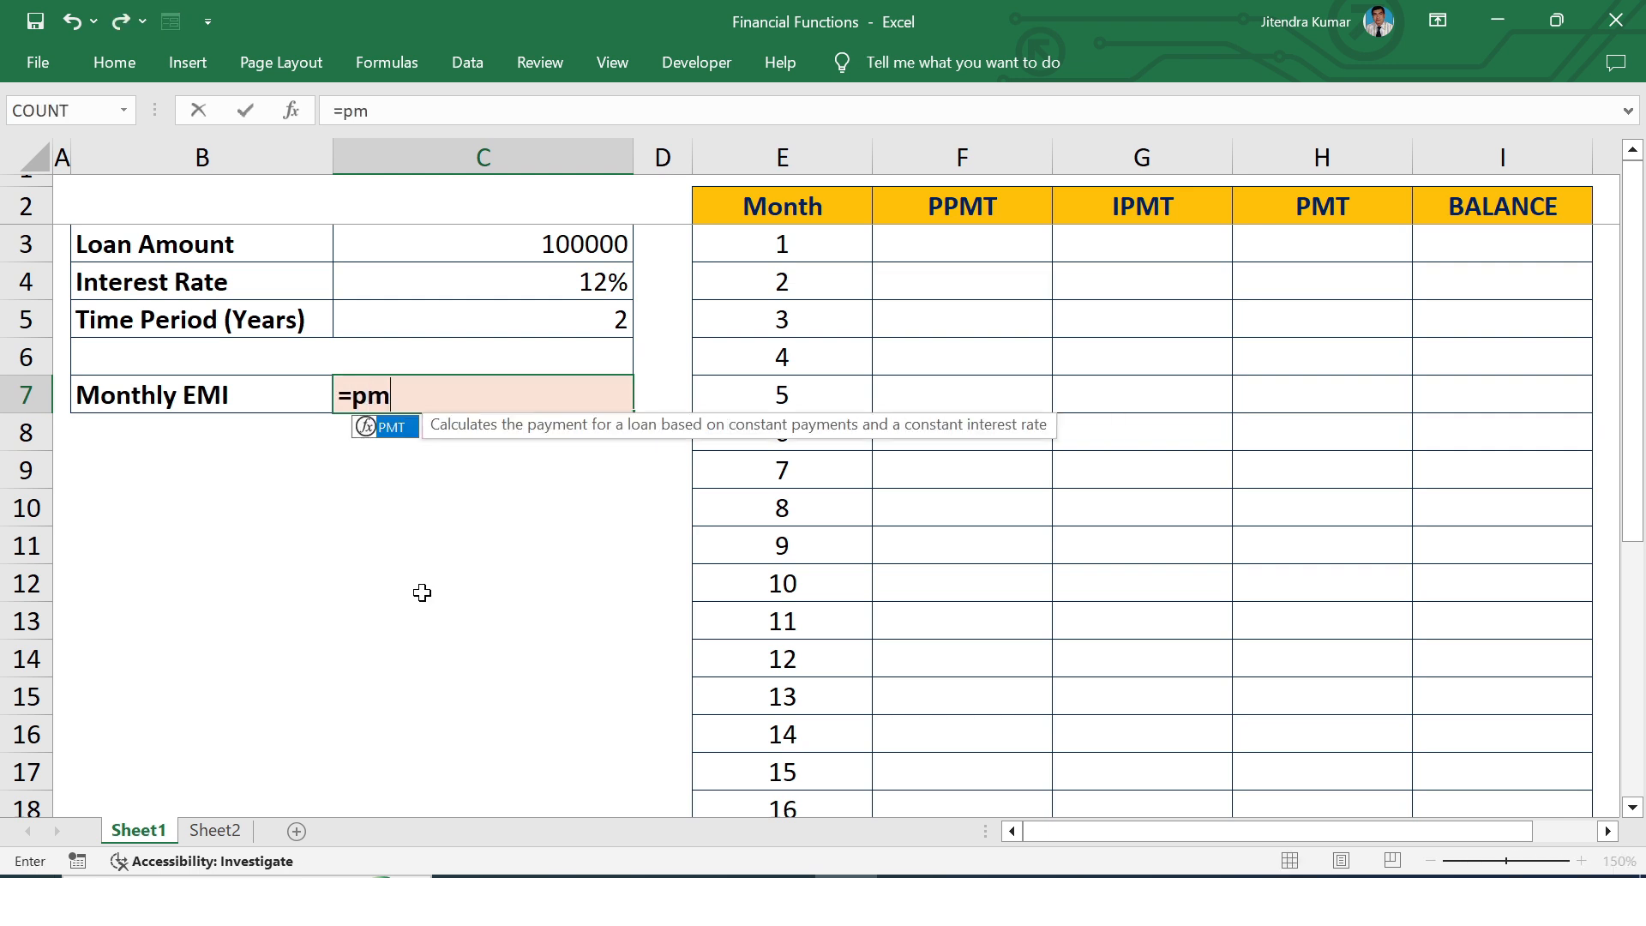
double_click(399, 434)
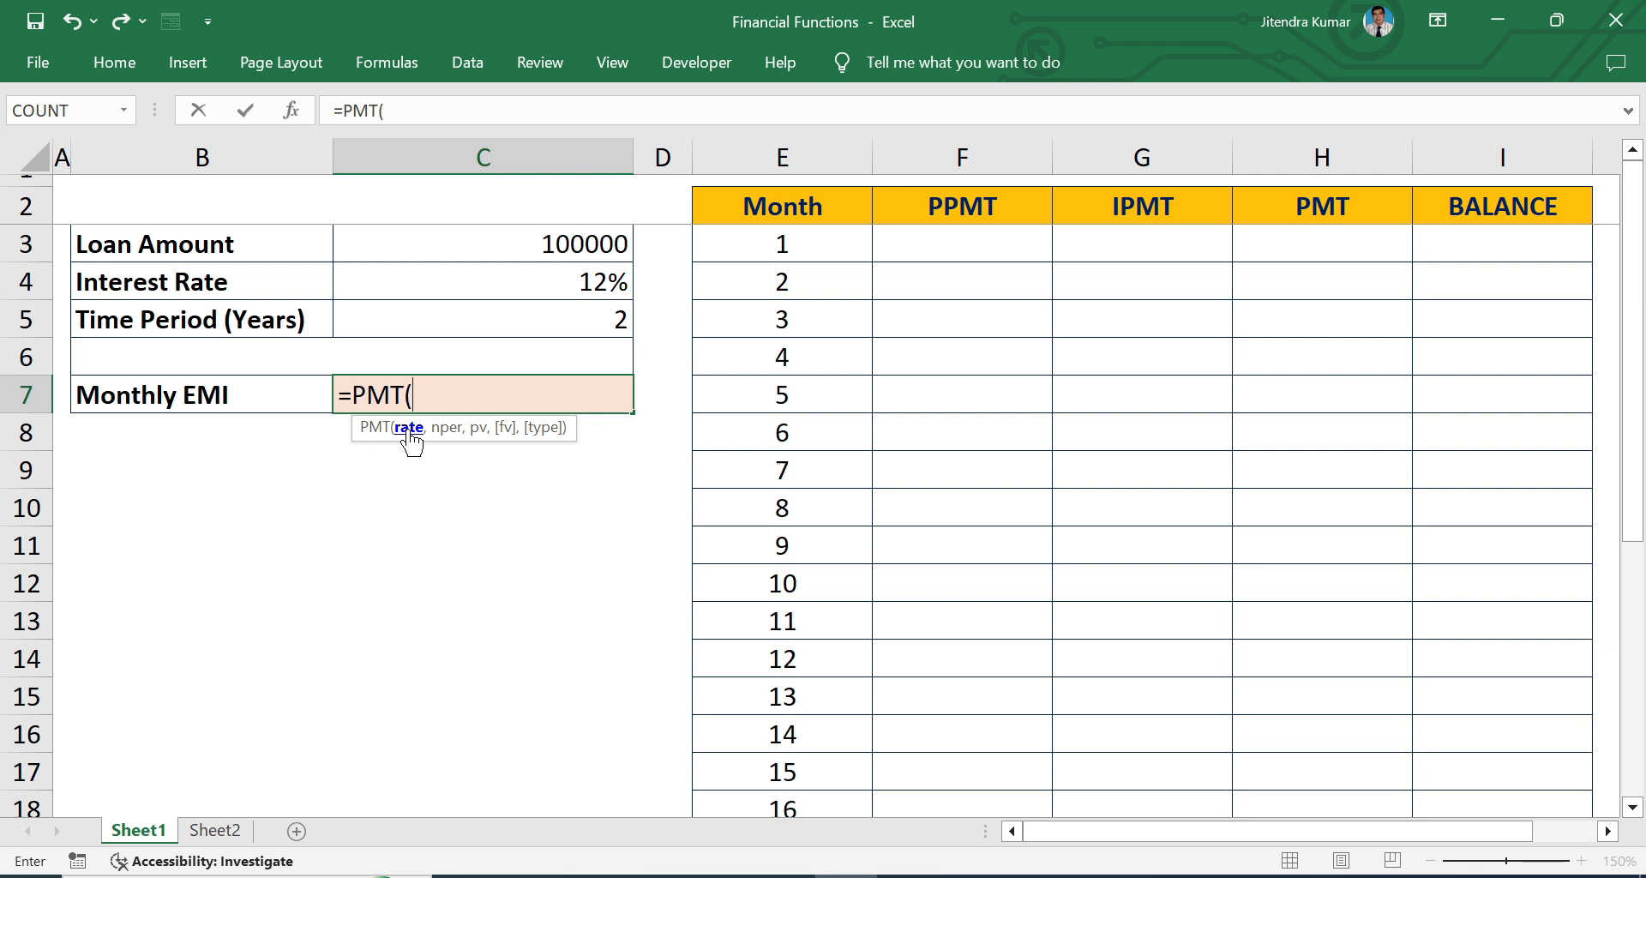
left_click(569, 278)
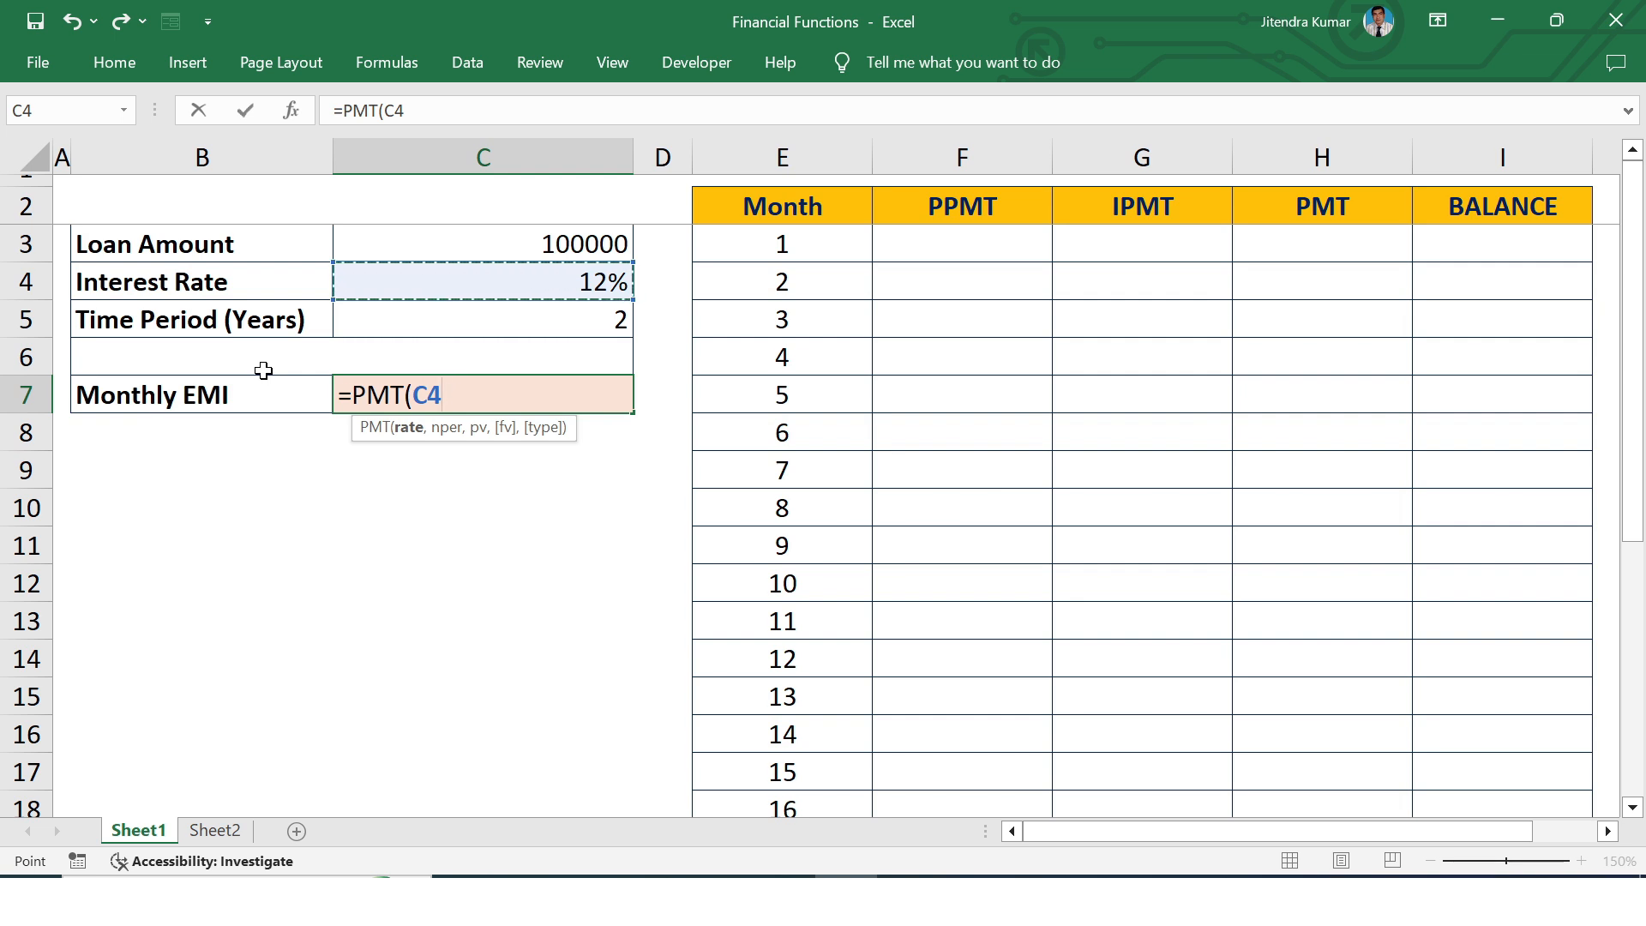
type("/")
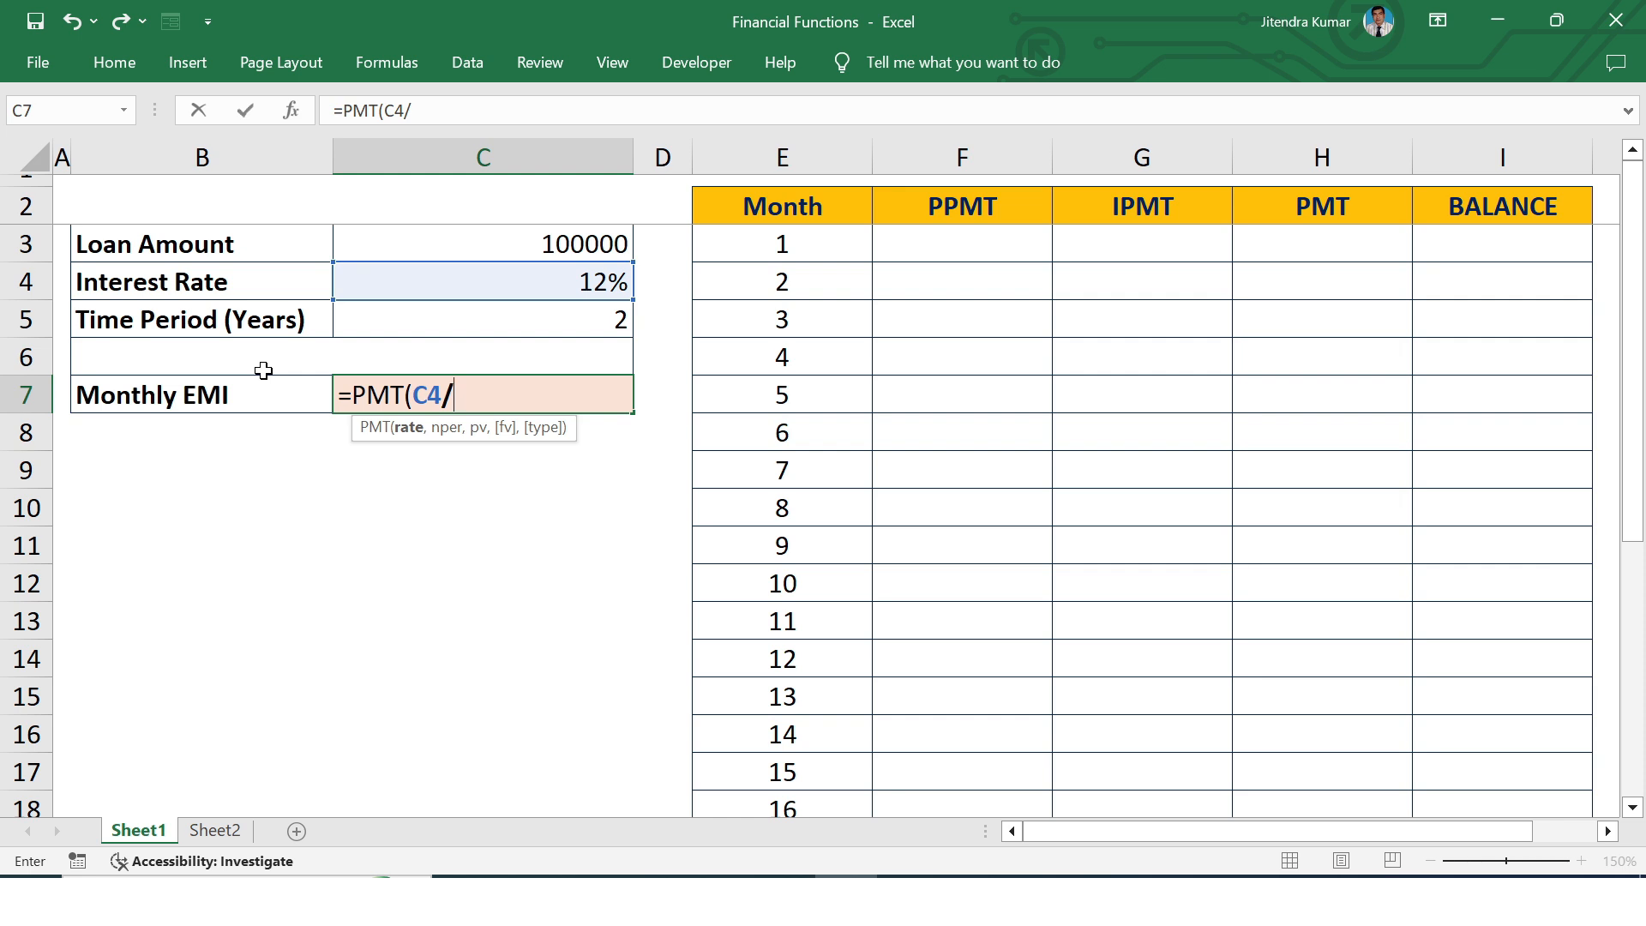
type("12,")
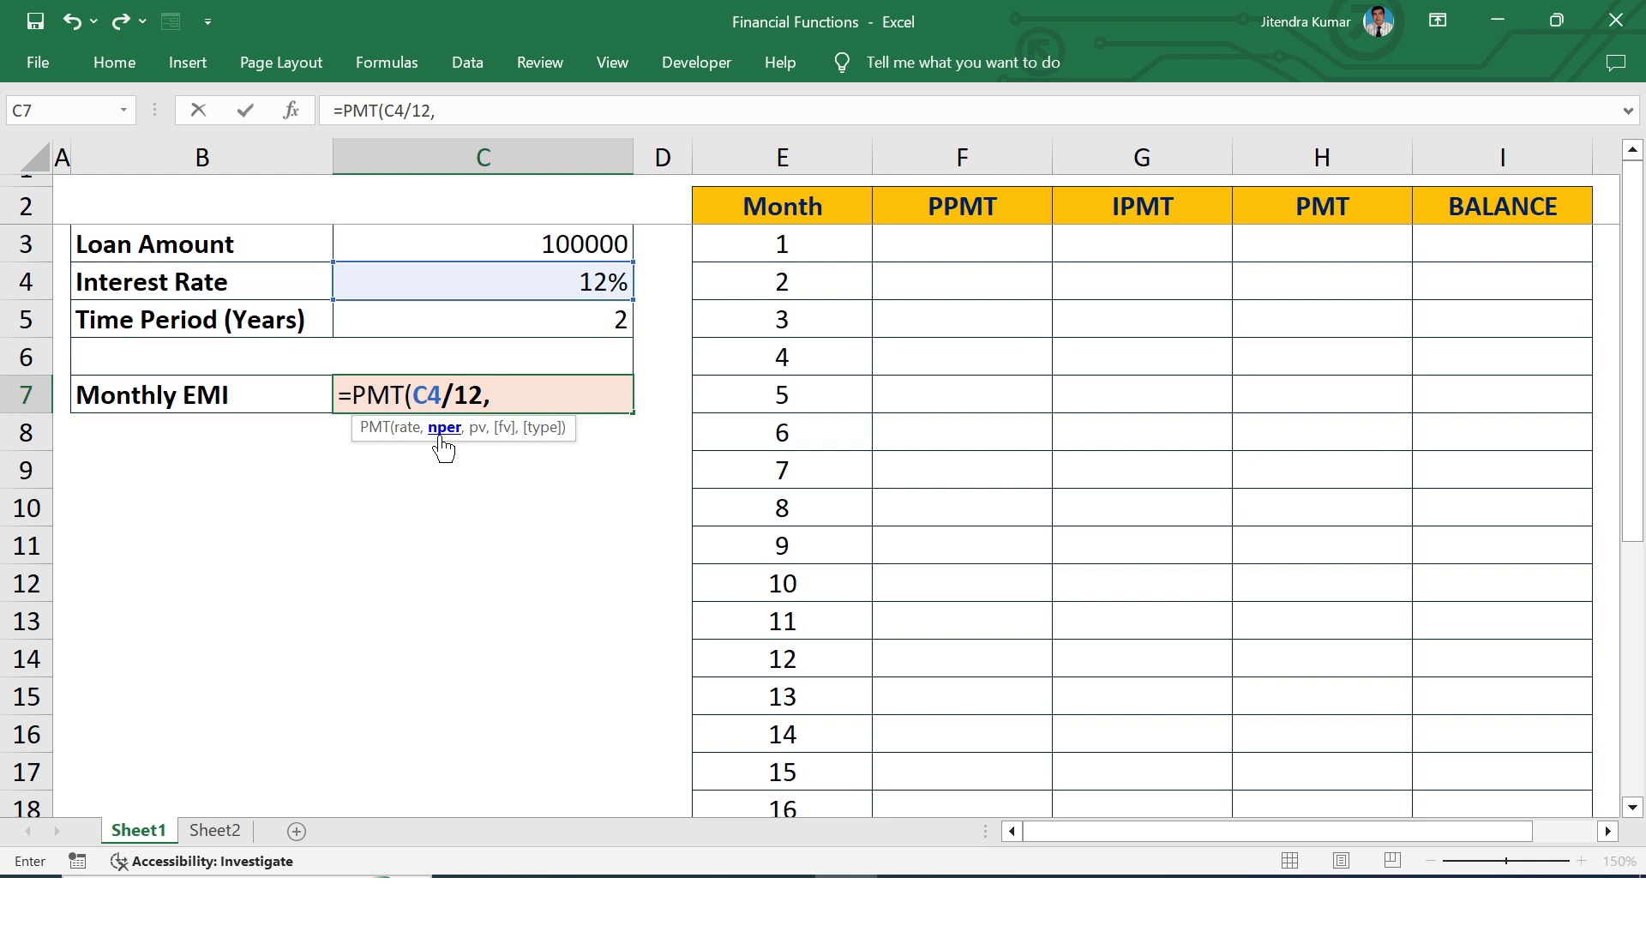
left_click(535, 321)
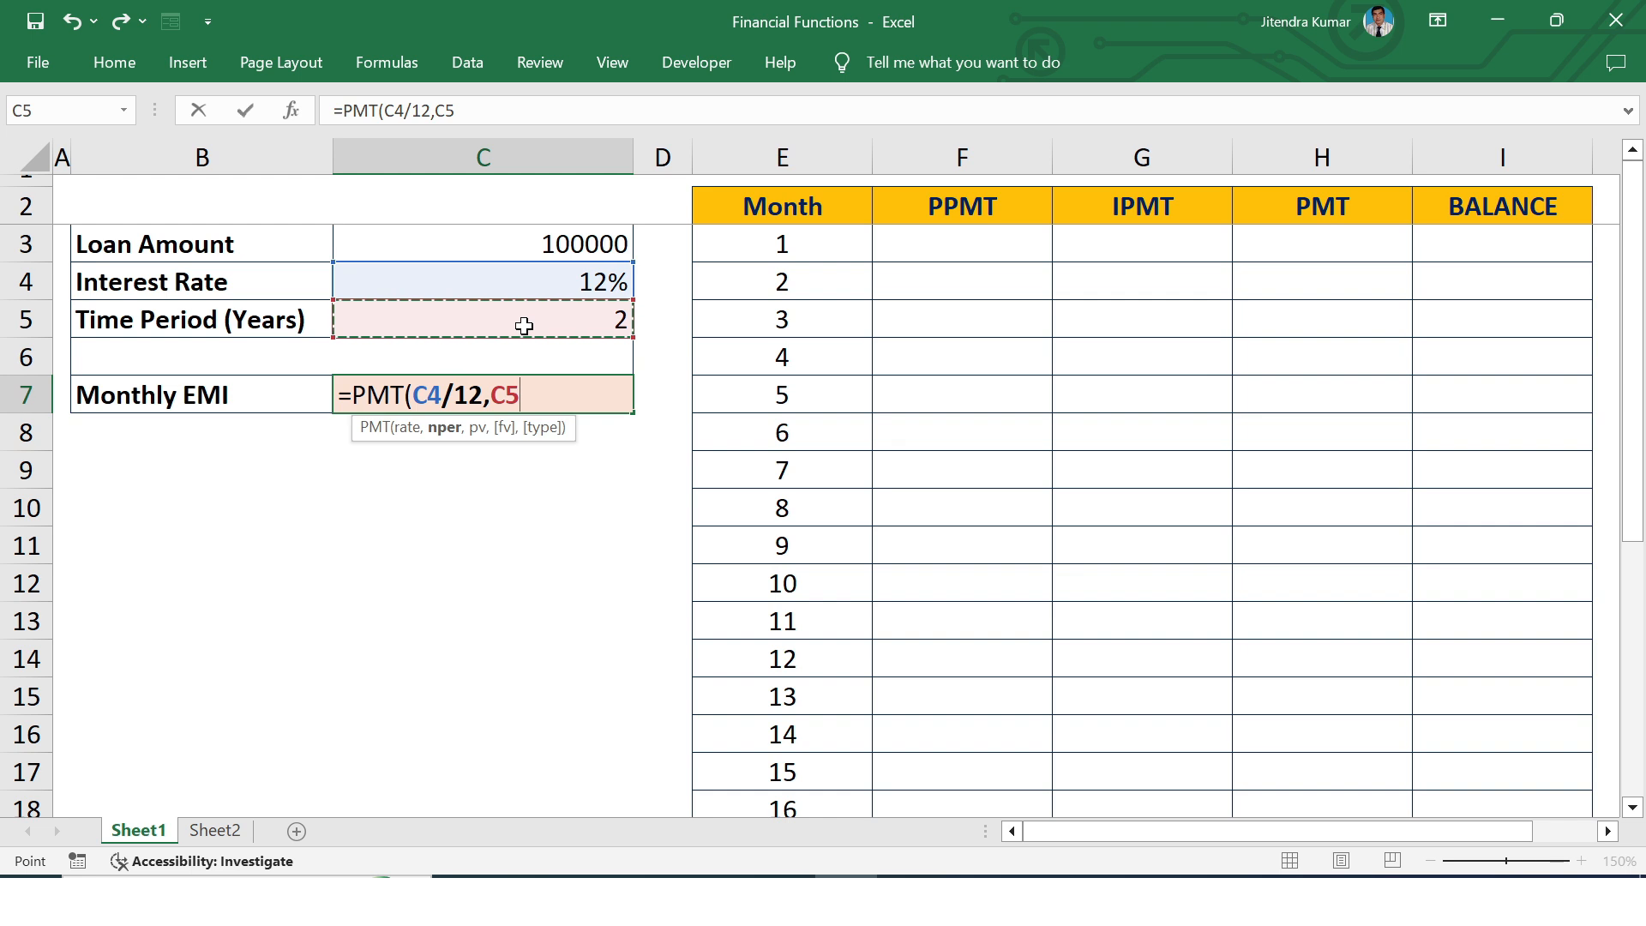
type("*12")
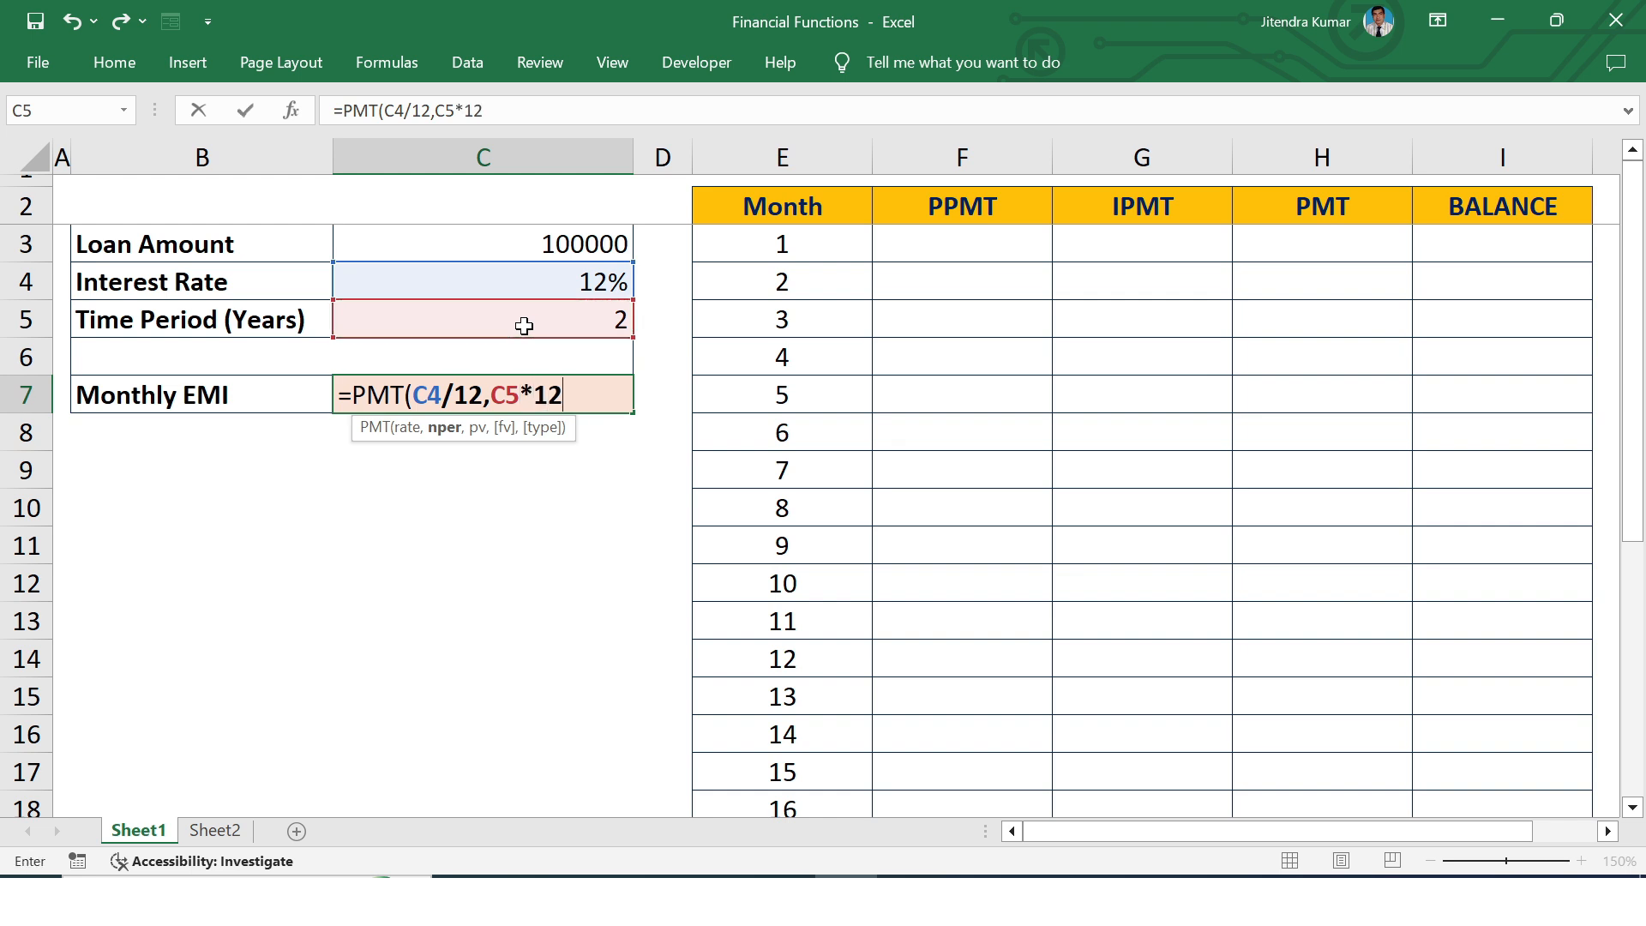
type(",")
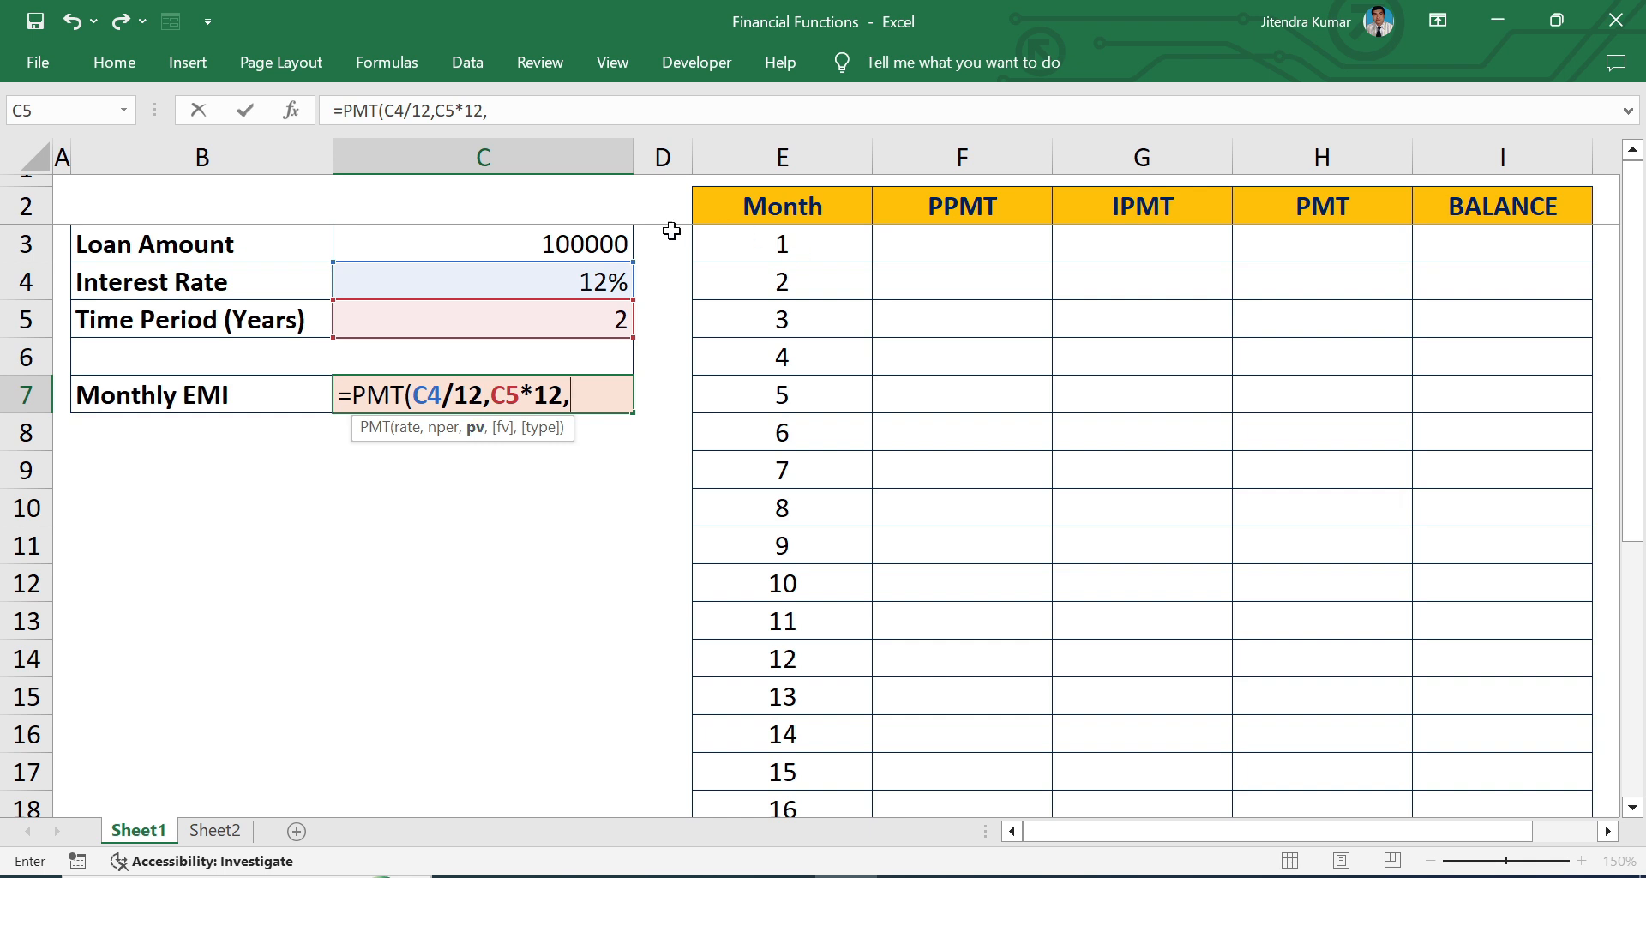
left_click(537, 246)
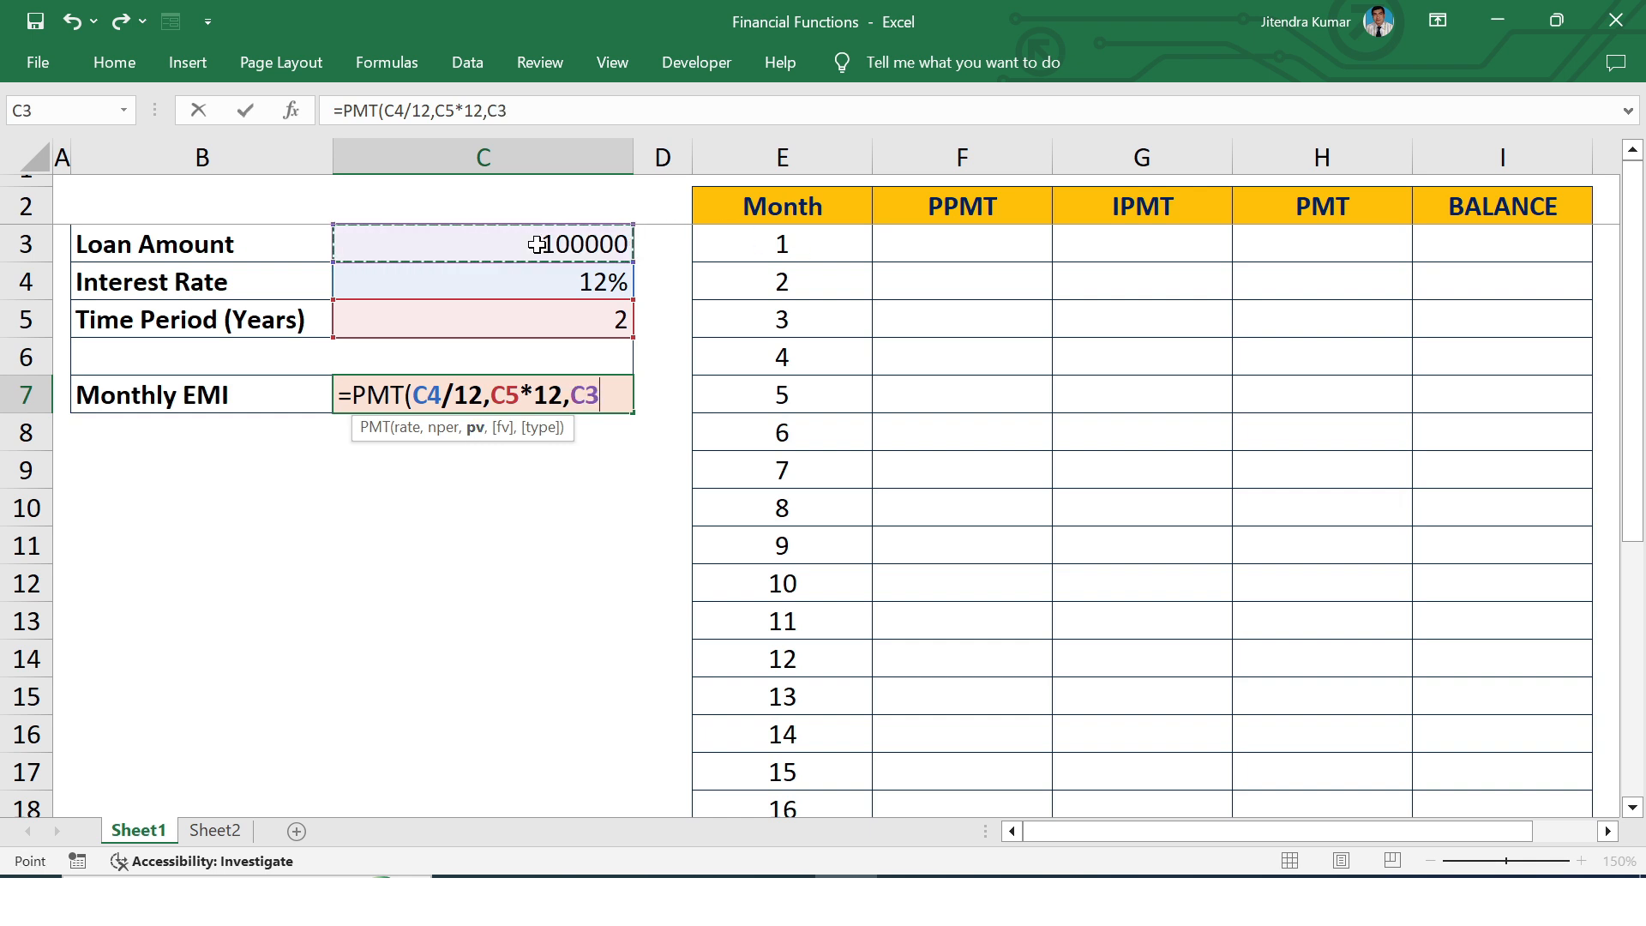
type(",")
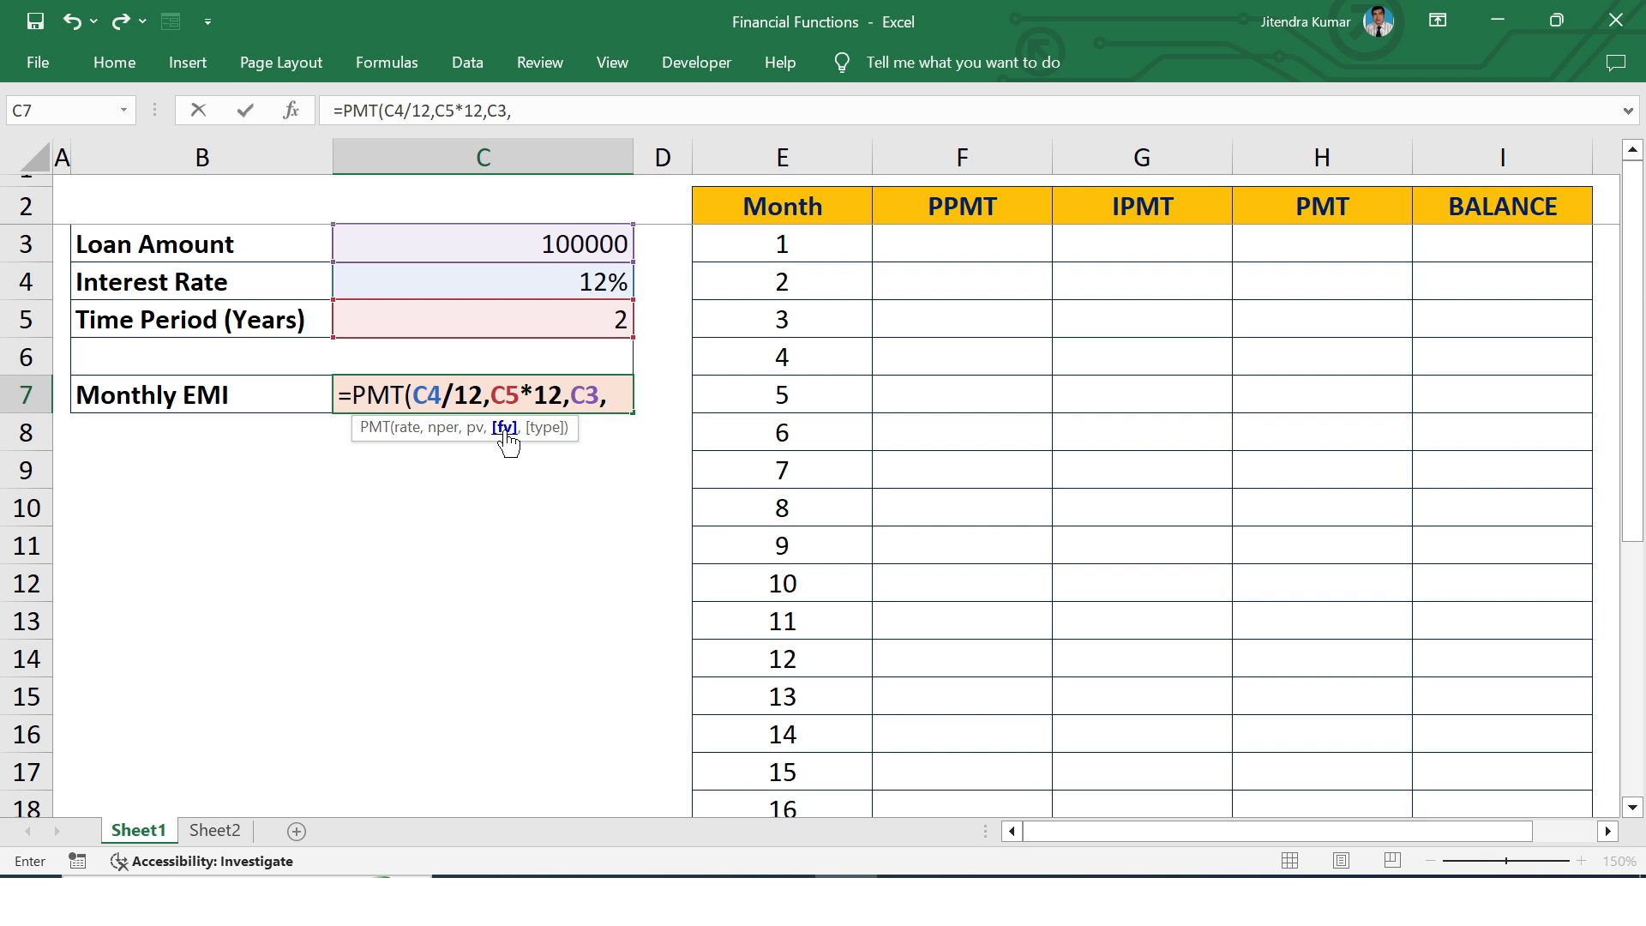
type(",")
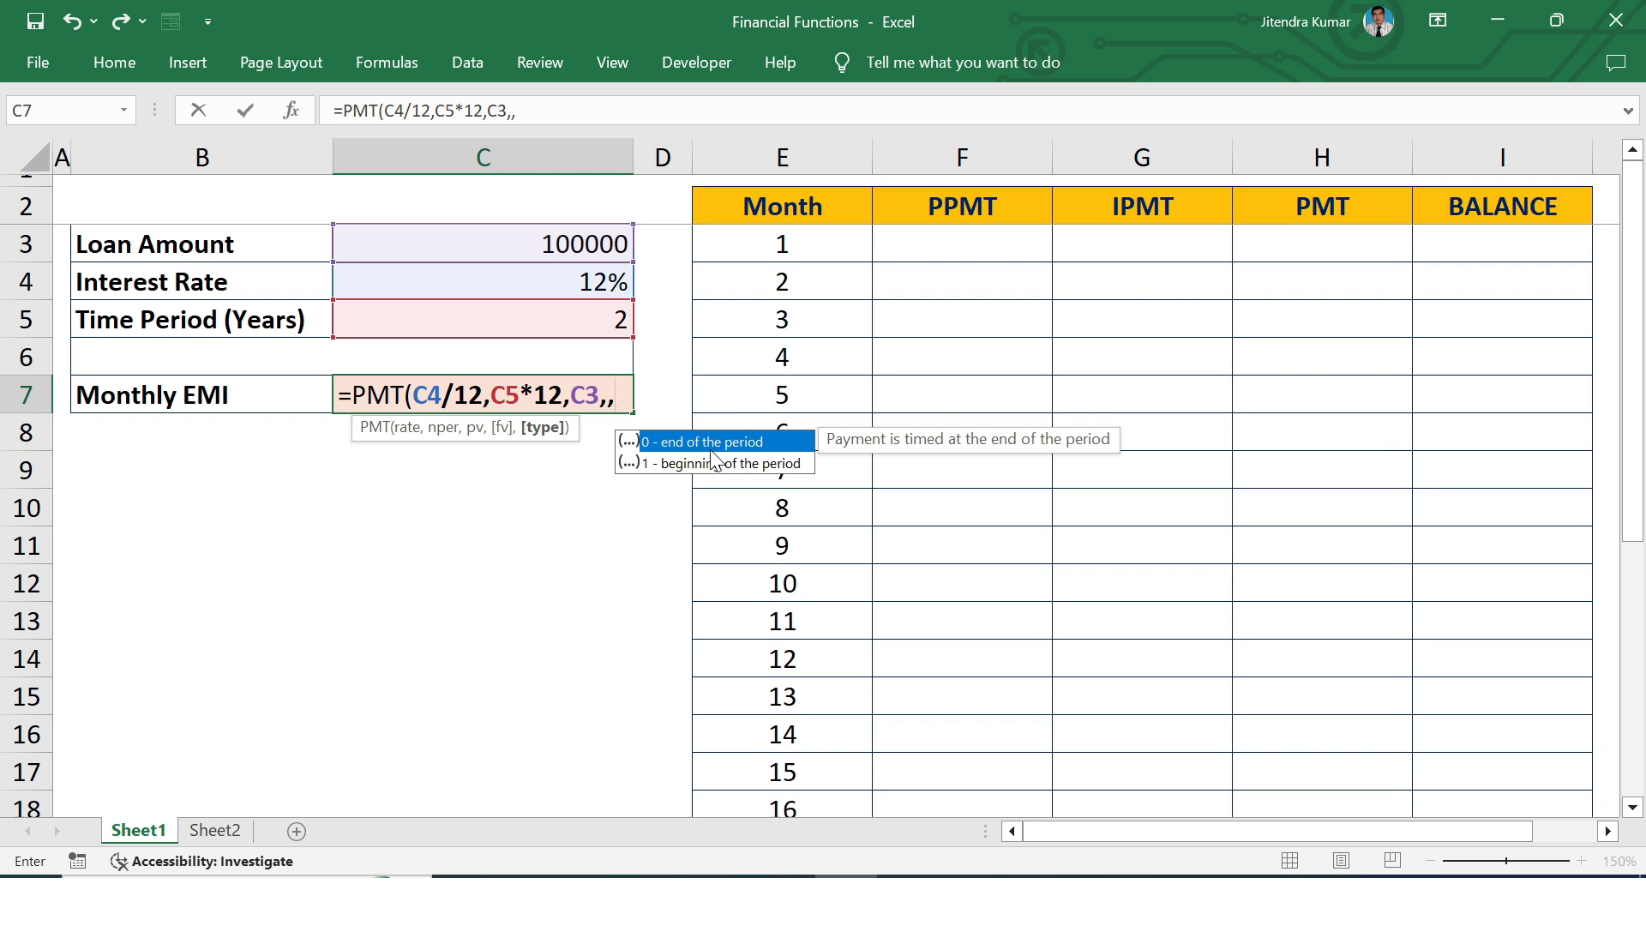
type("0")
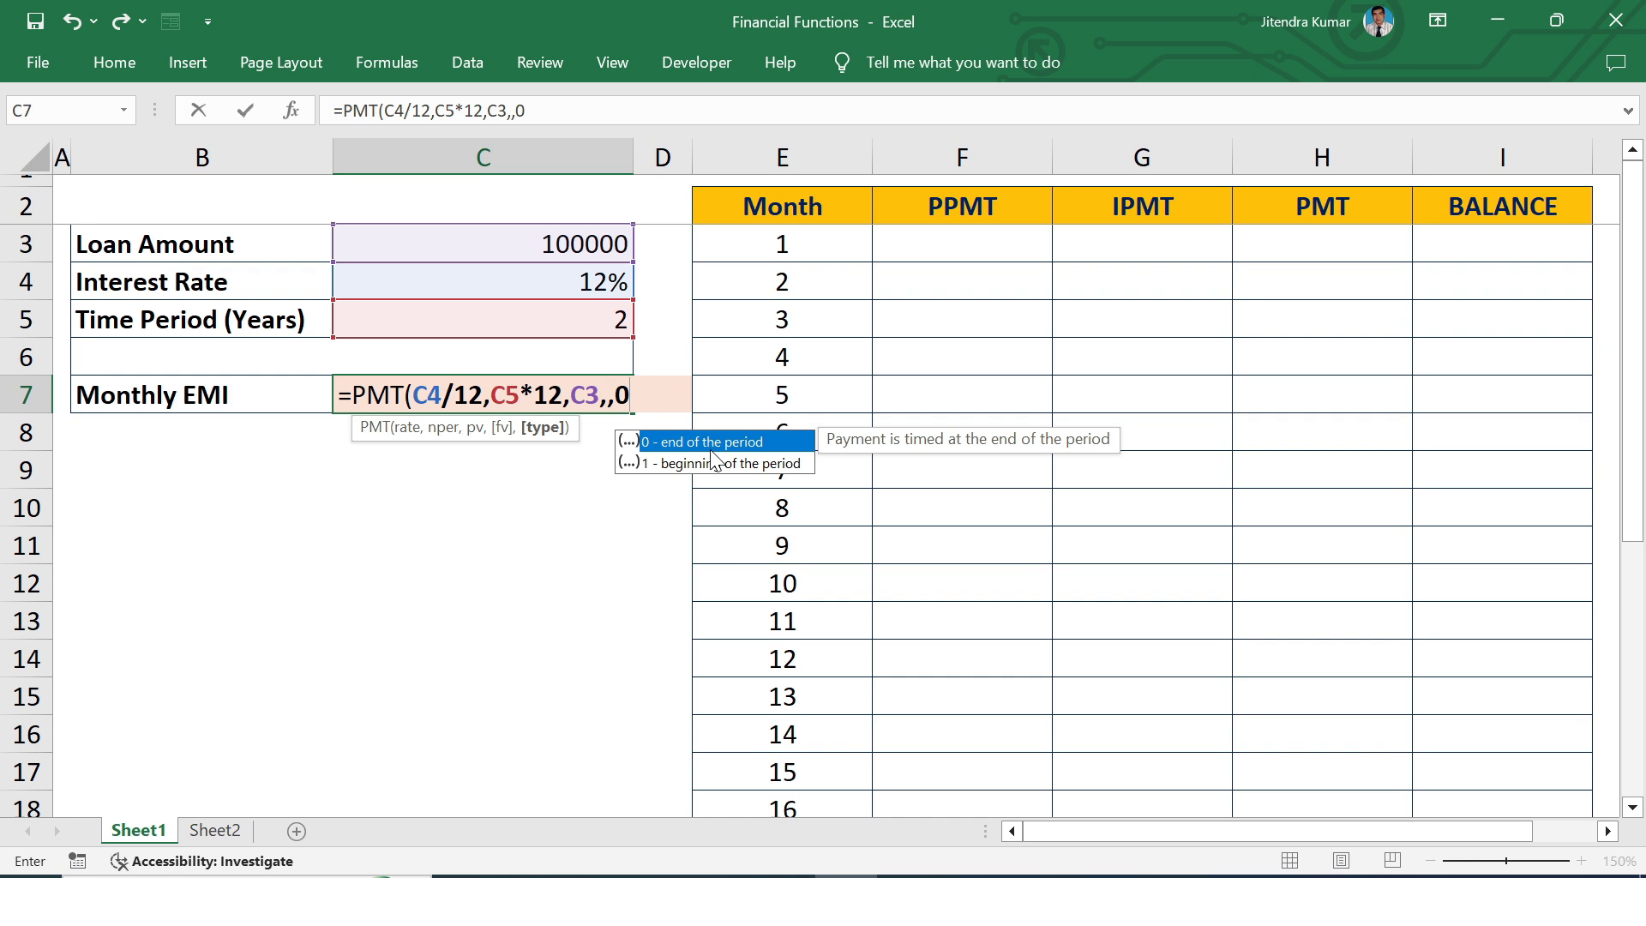
type(")")
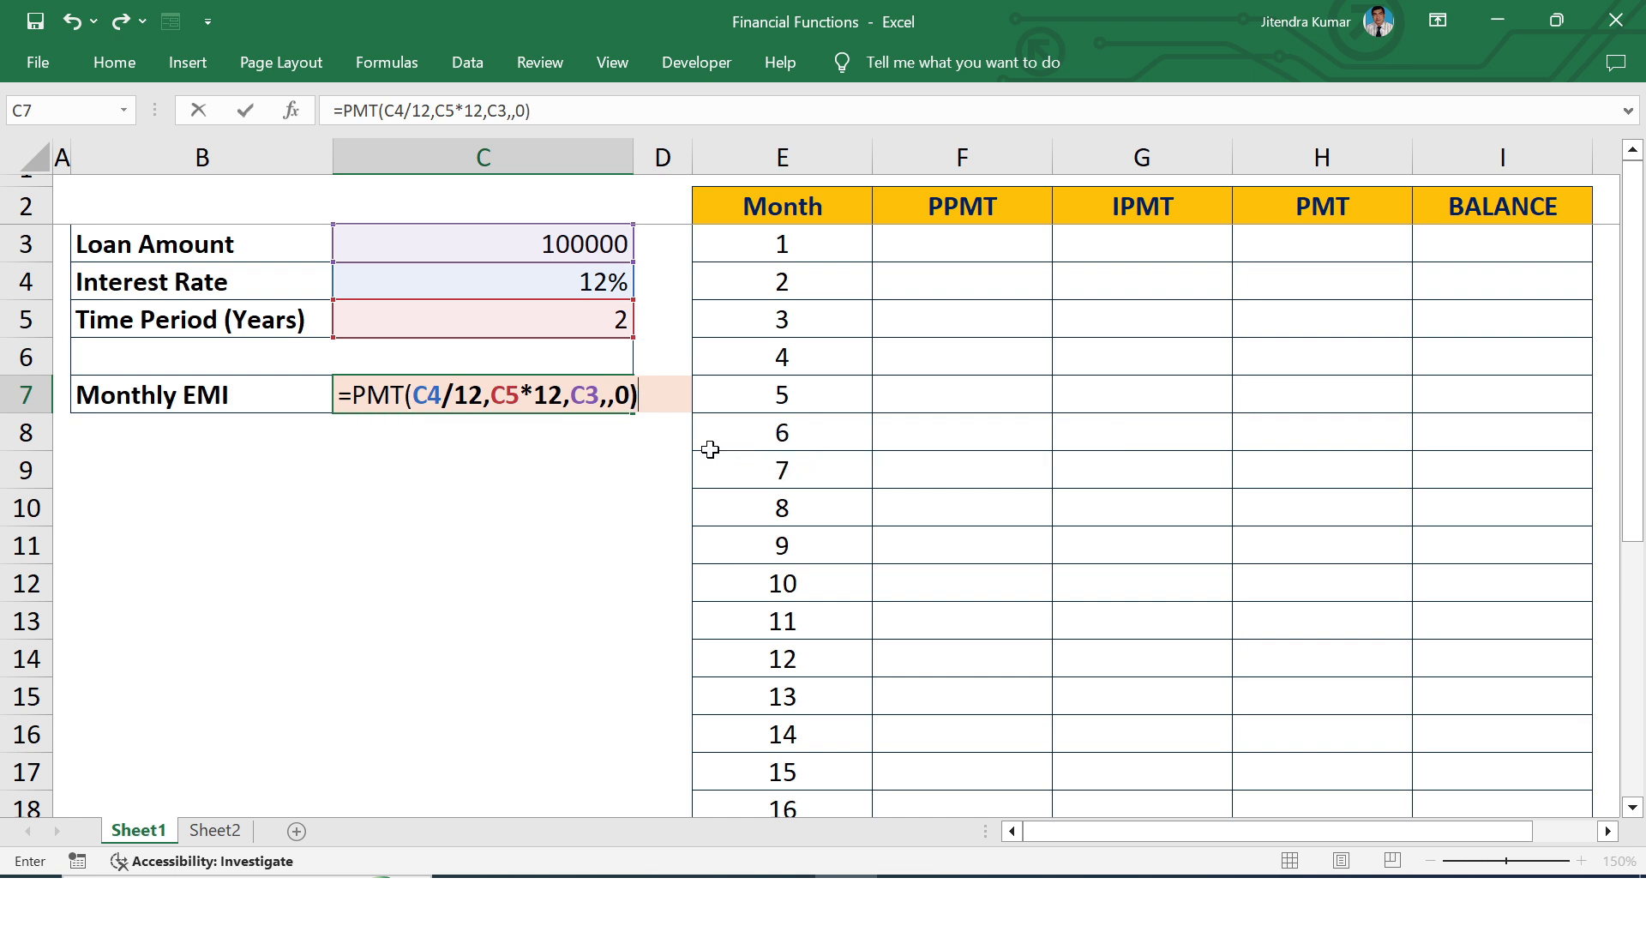
key("Return")
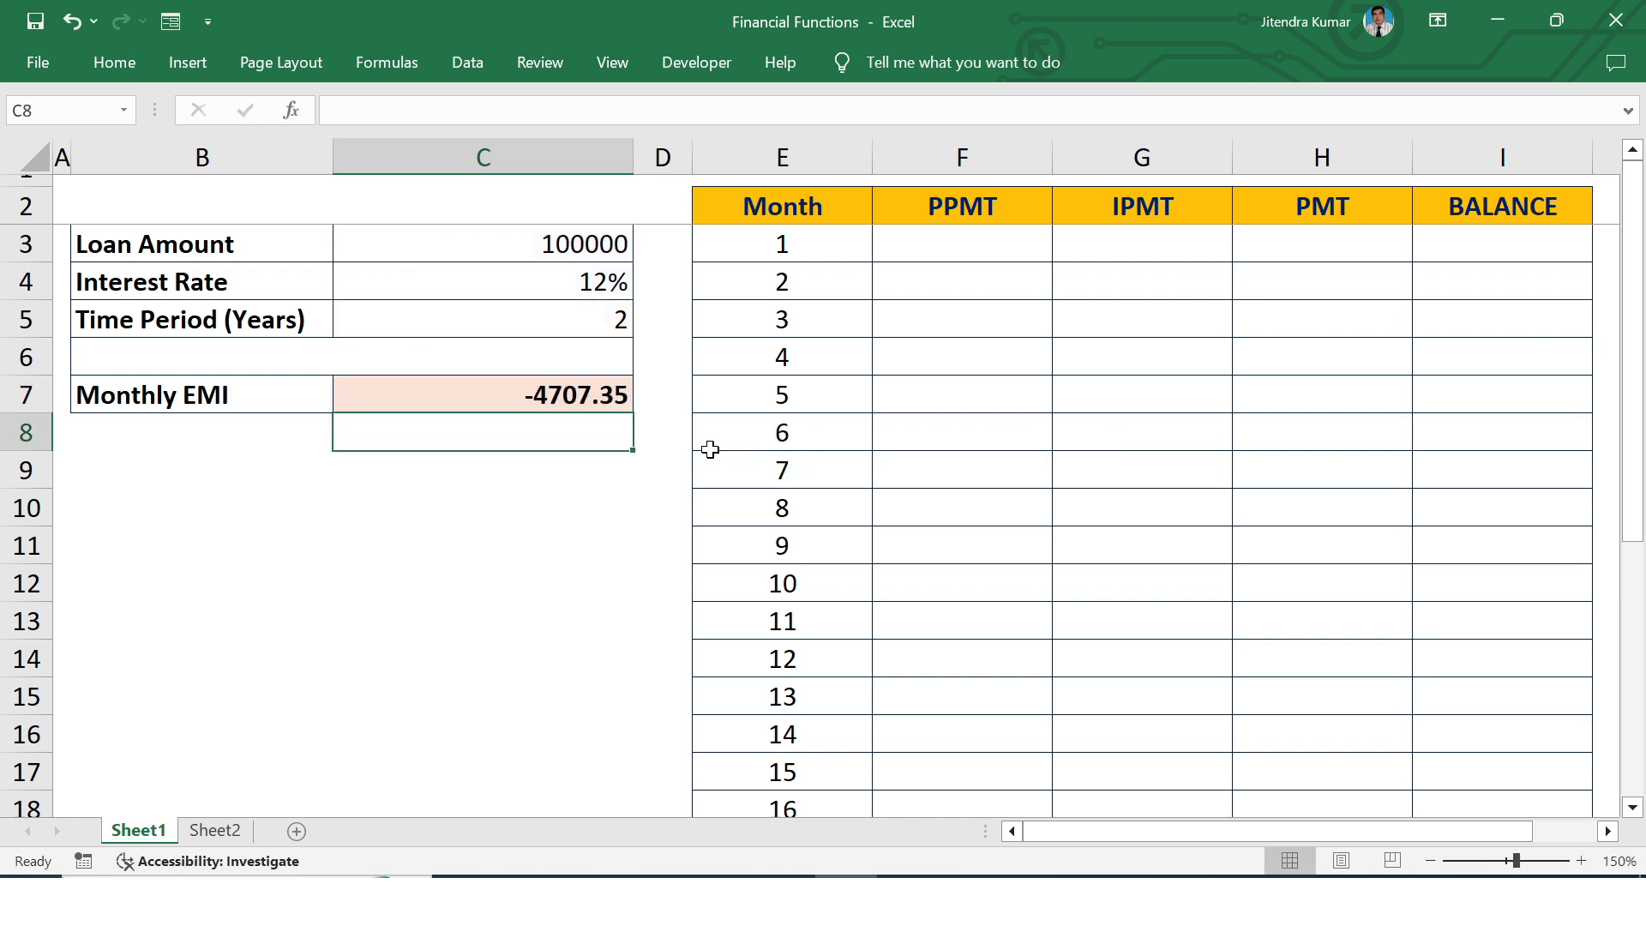
Remove the empty future value and the type 0 arguments from the PMT formula in C7, leaving =PMT(C4/12,C5*12,C3).
left_click(596, 387)
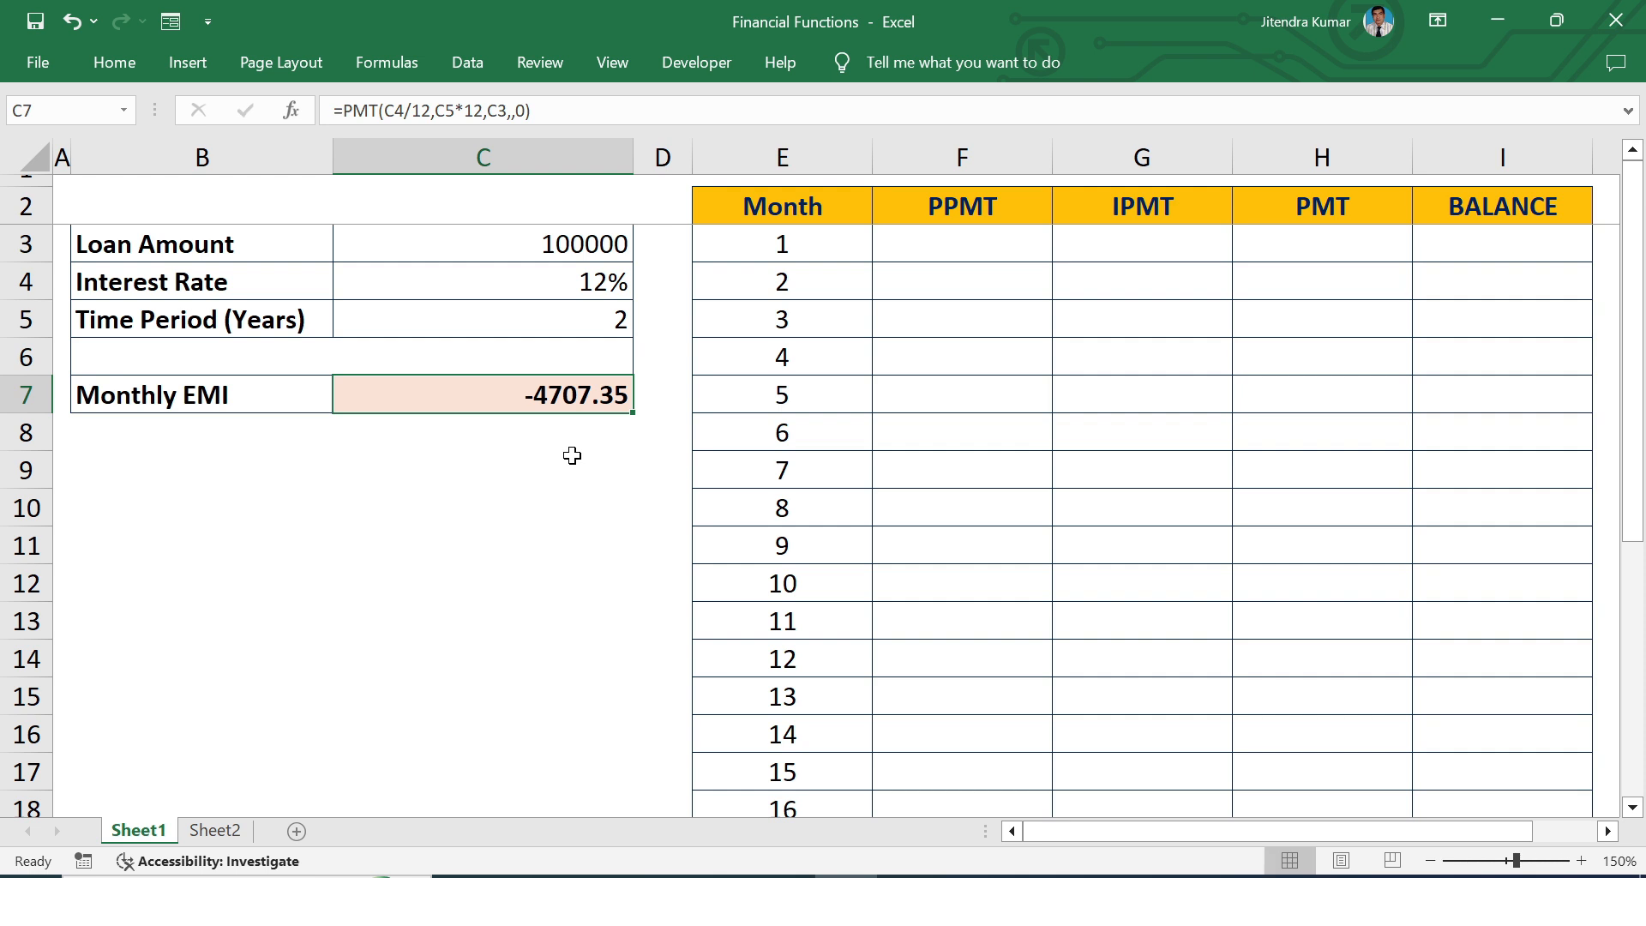
key("F2")
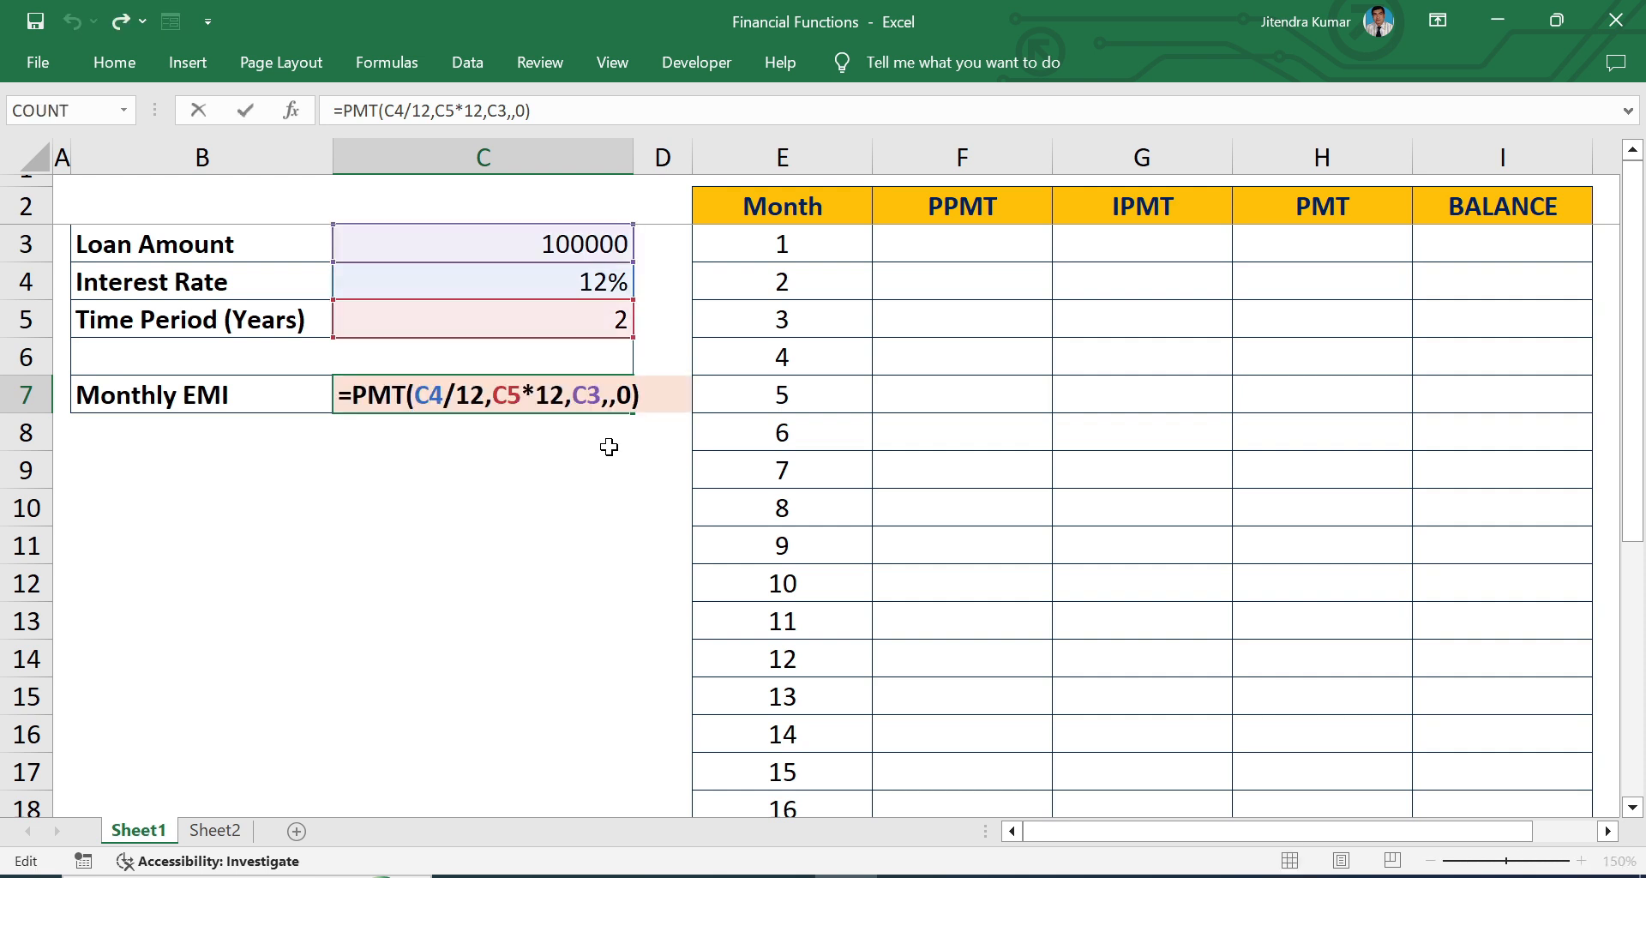
key("BackSpace")
key("BackSpace")
key("BackSpace")
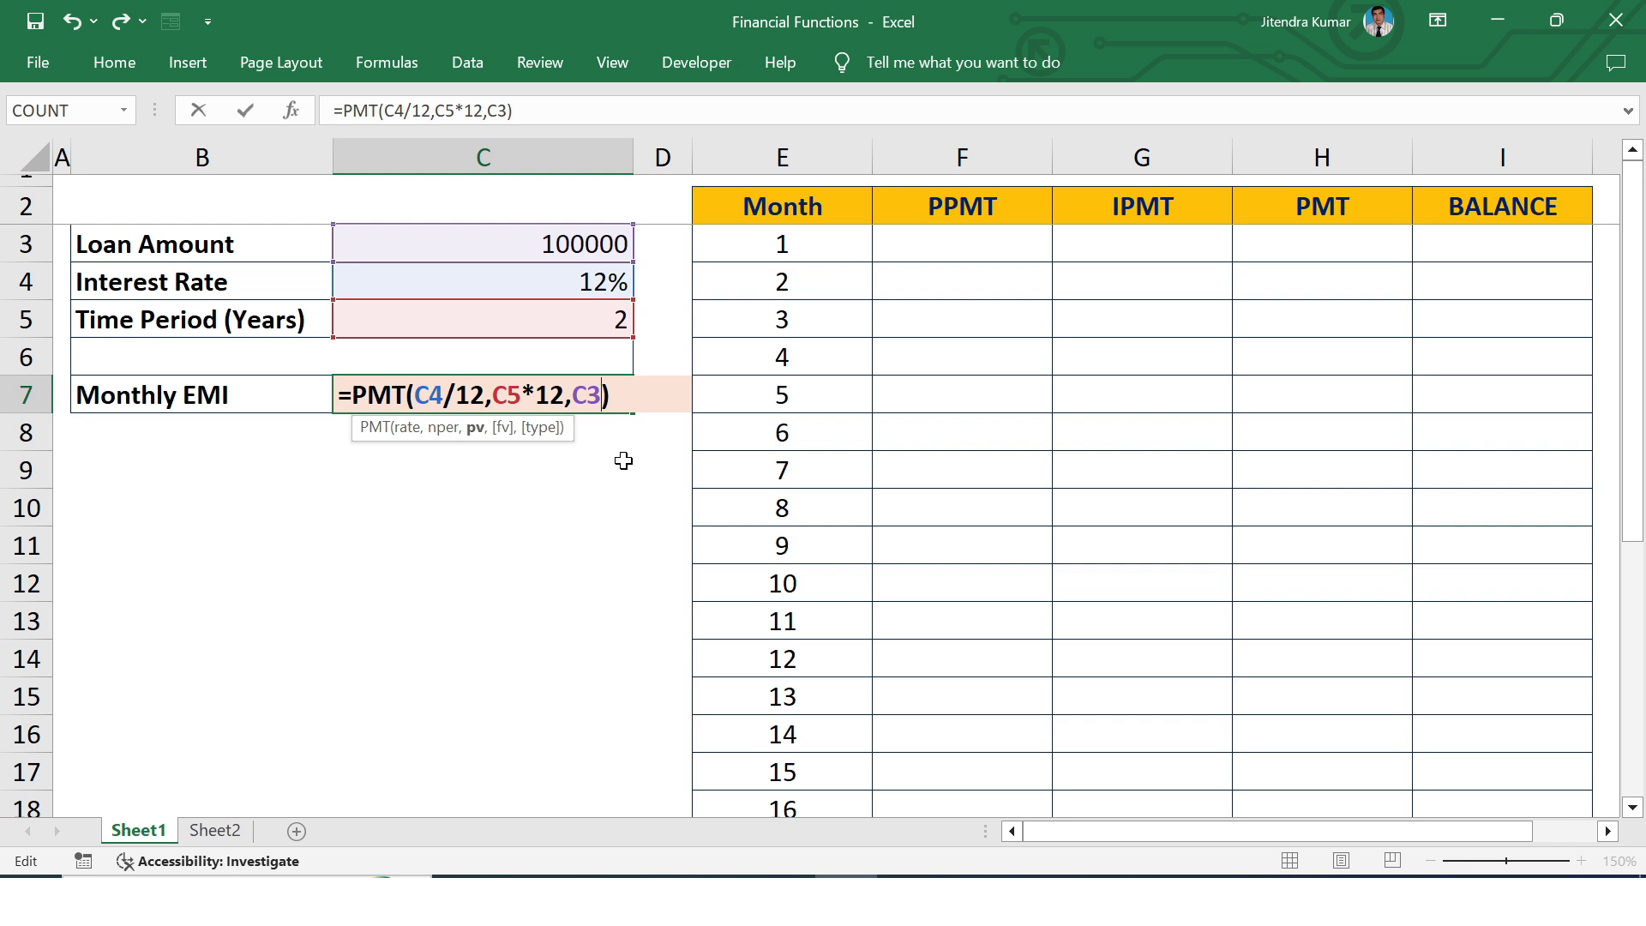
key("Return")
Negate the loan amount reference in the Monthly EMI formula so it reads =PMT(C4/12,C5*12,-C3).
left_click(579, 397)
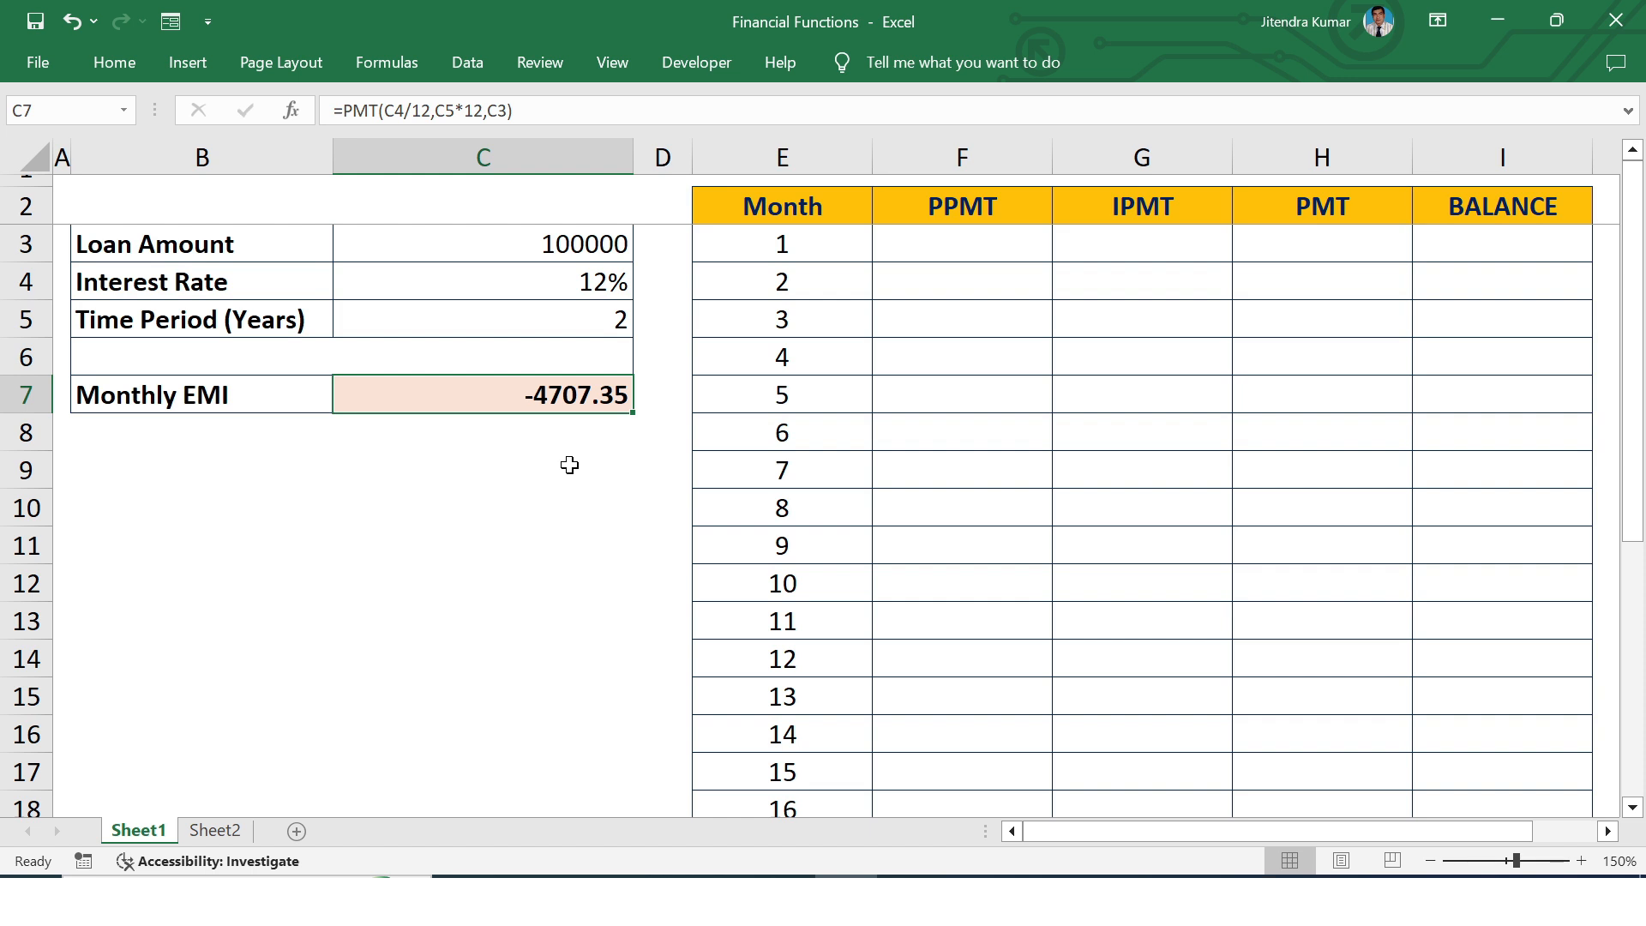
key("F2")
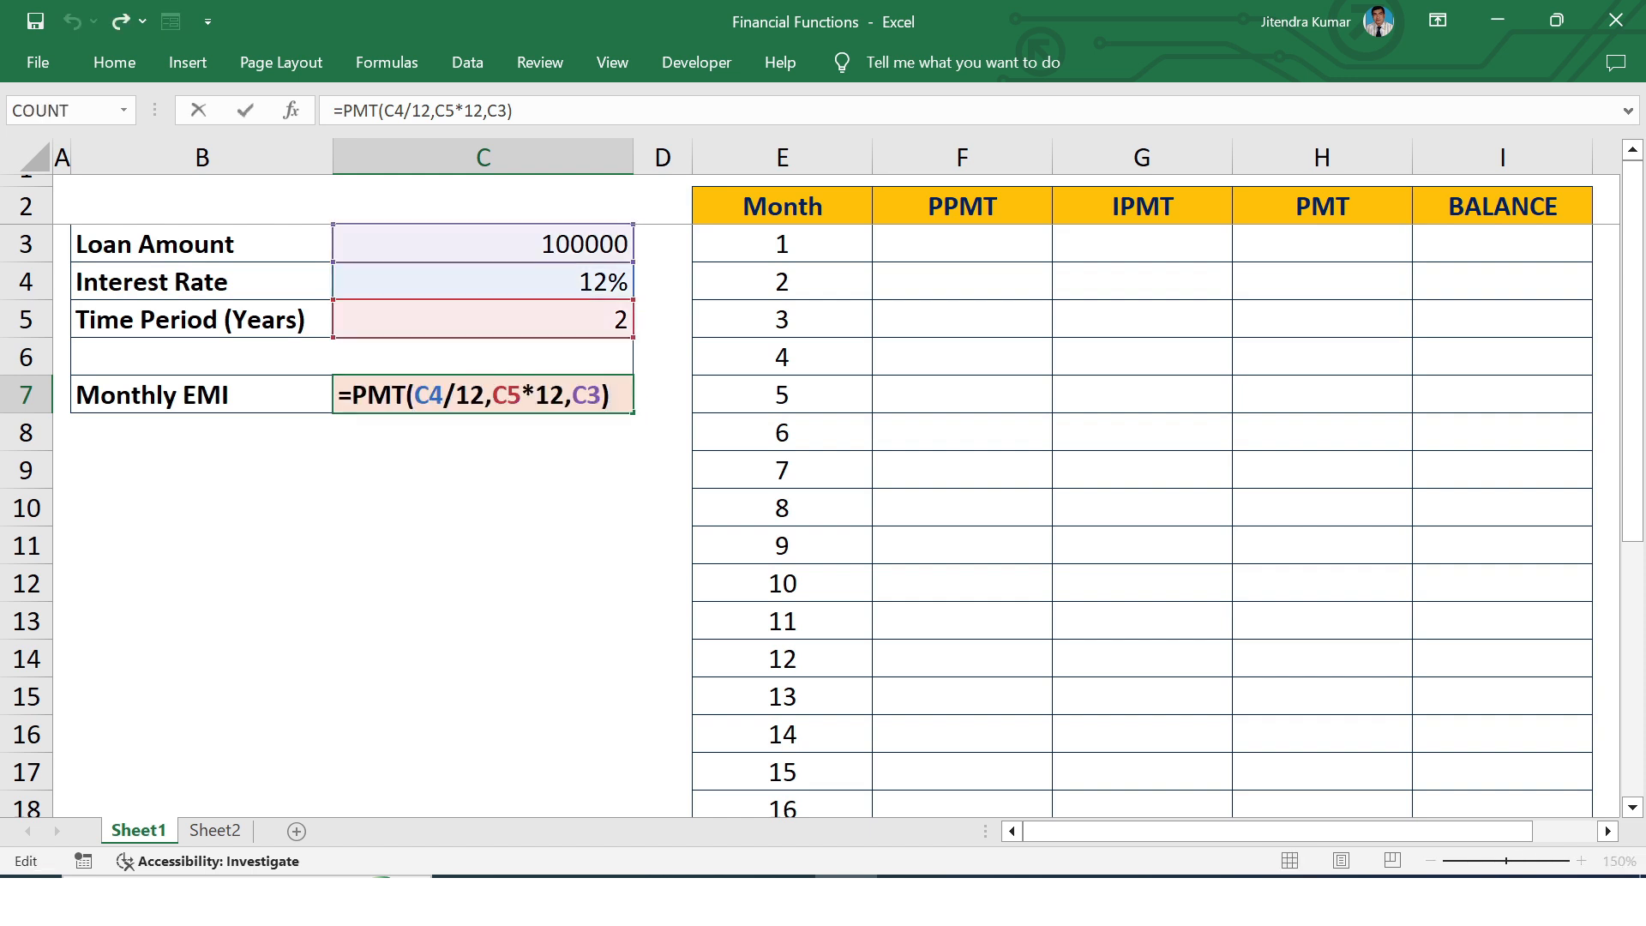
key("Left")
key("Left")
key("Left")
key("Left")
key("Right")
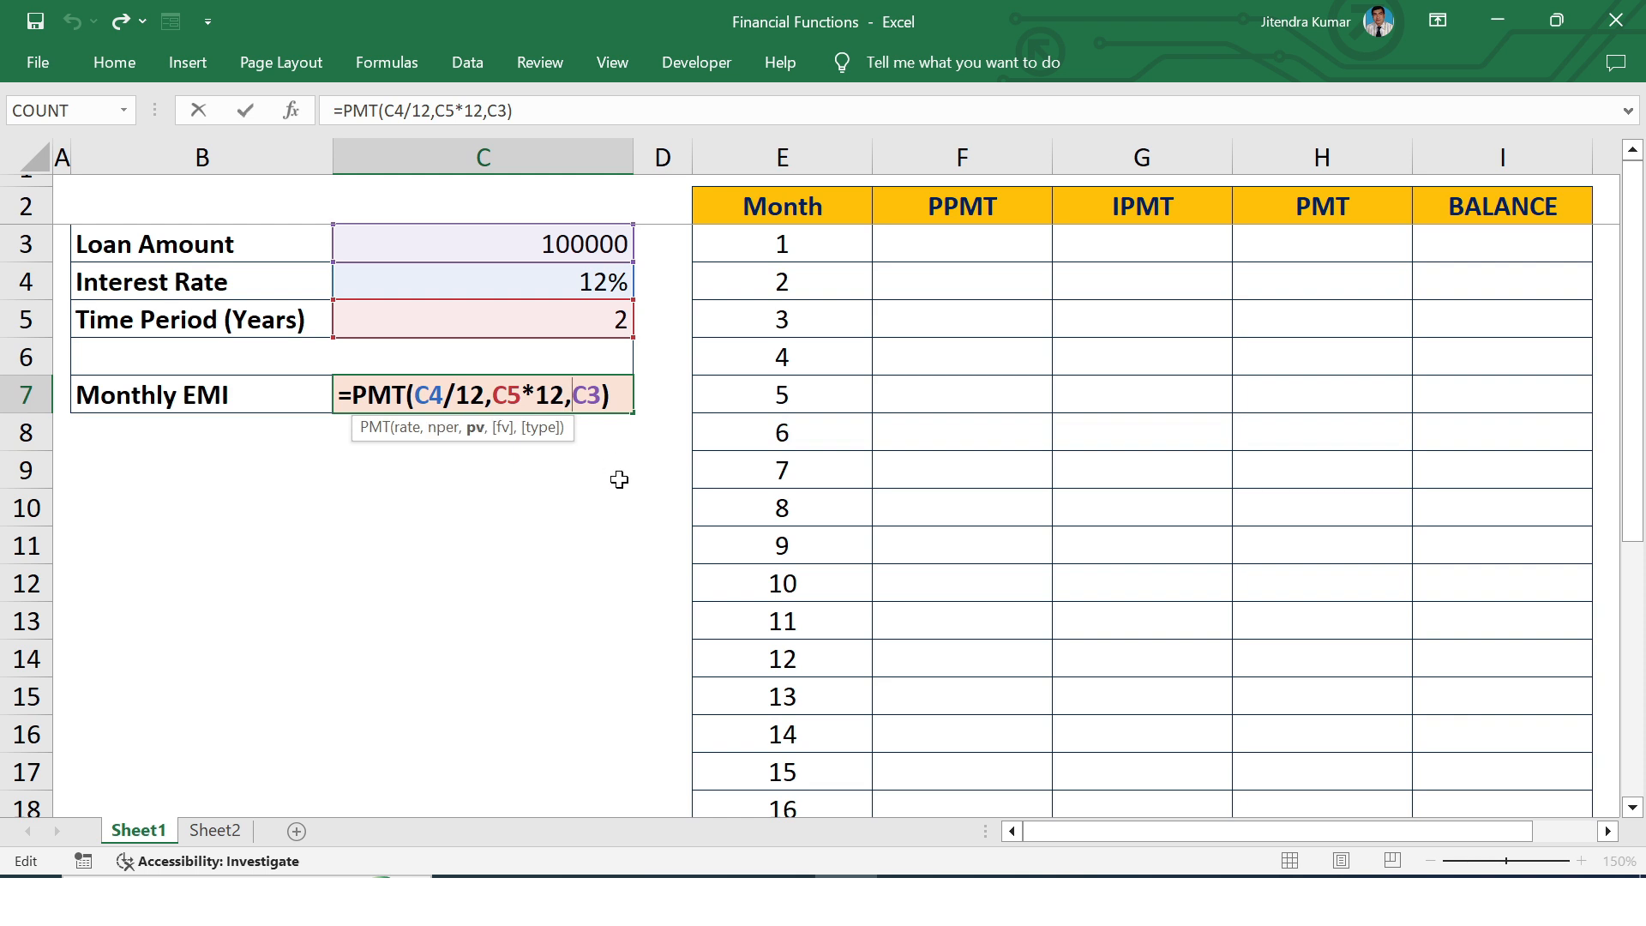
type("-")
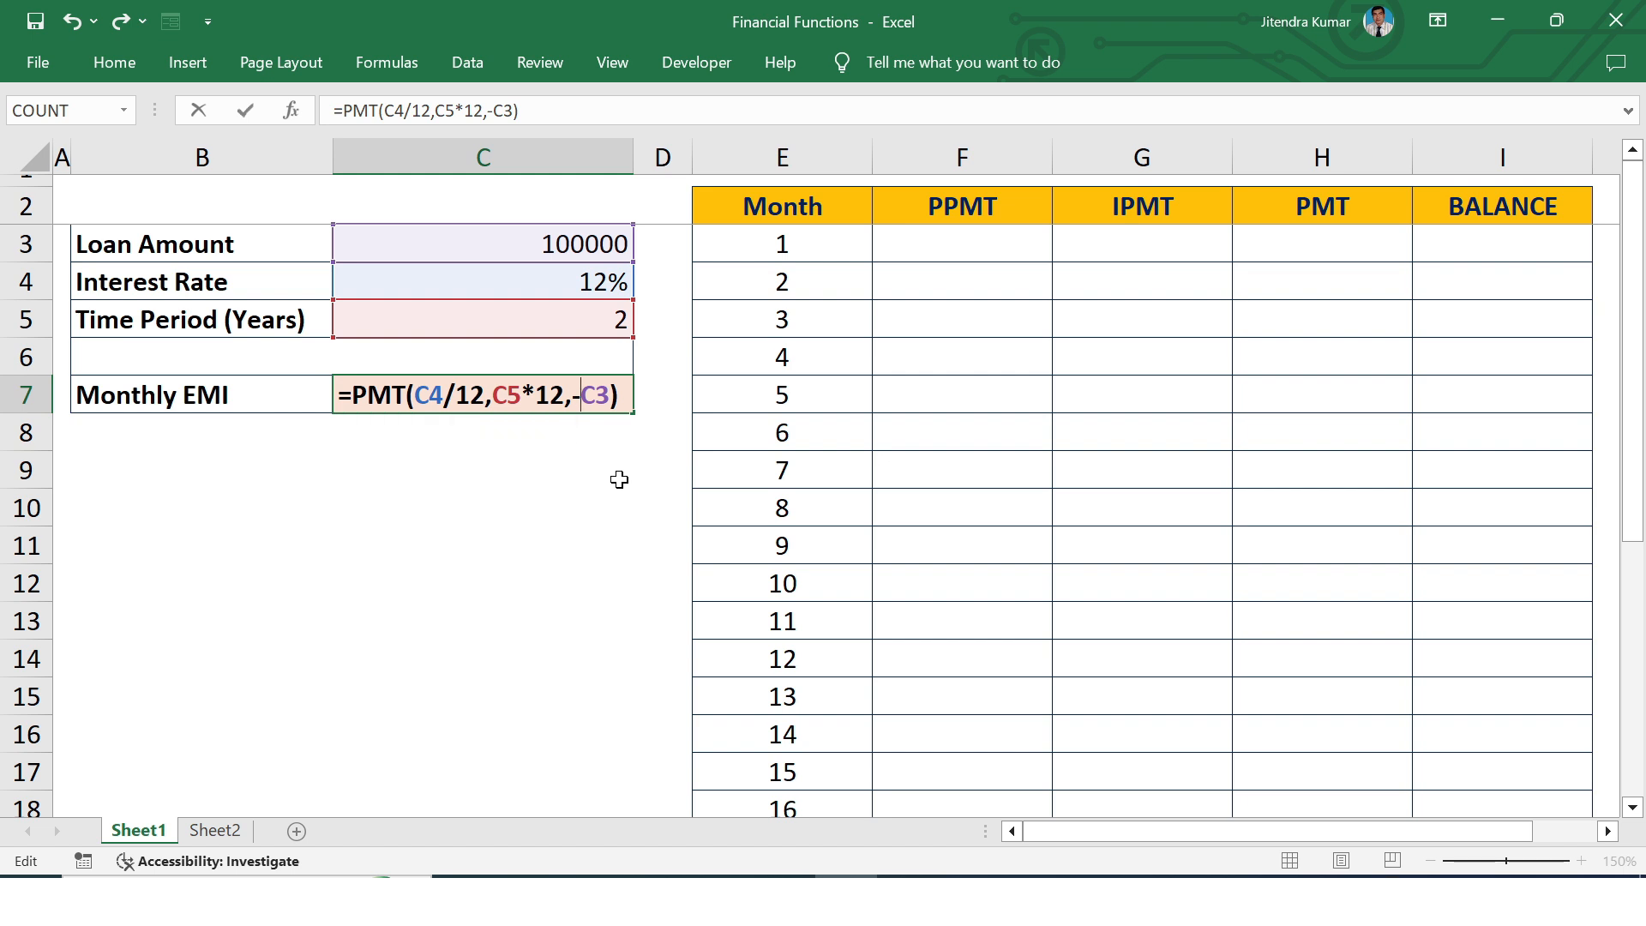
key("Return")
left_click(593, 395)
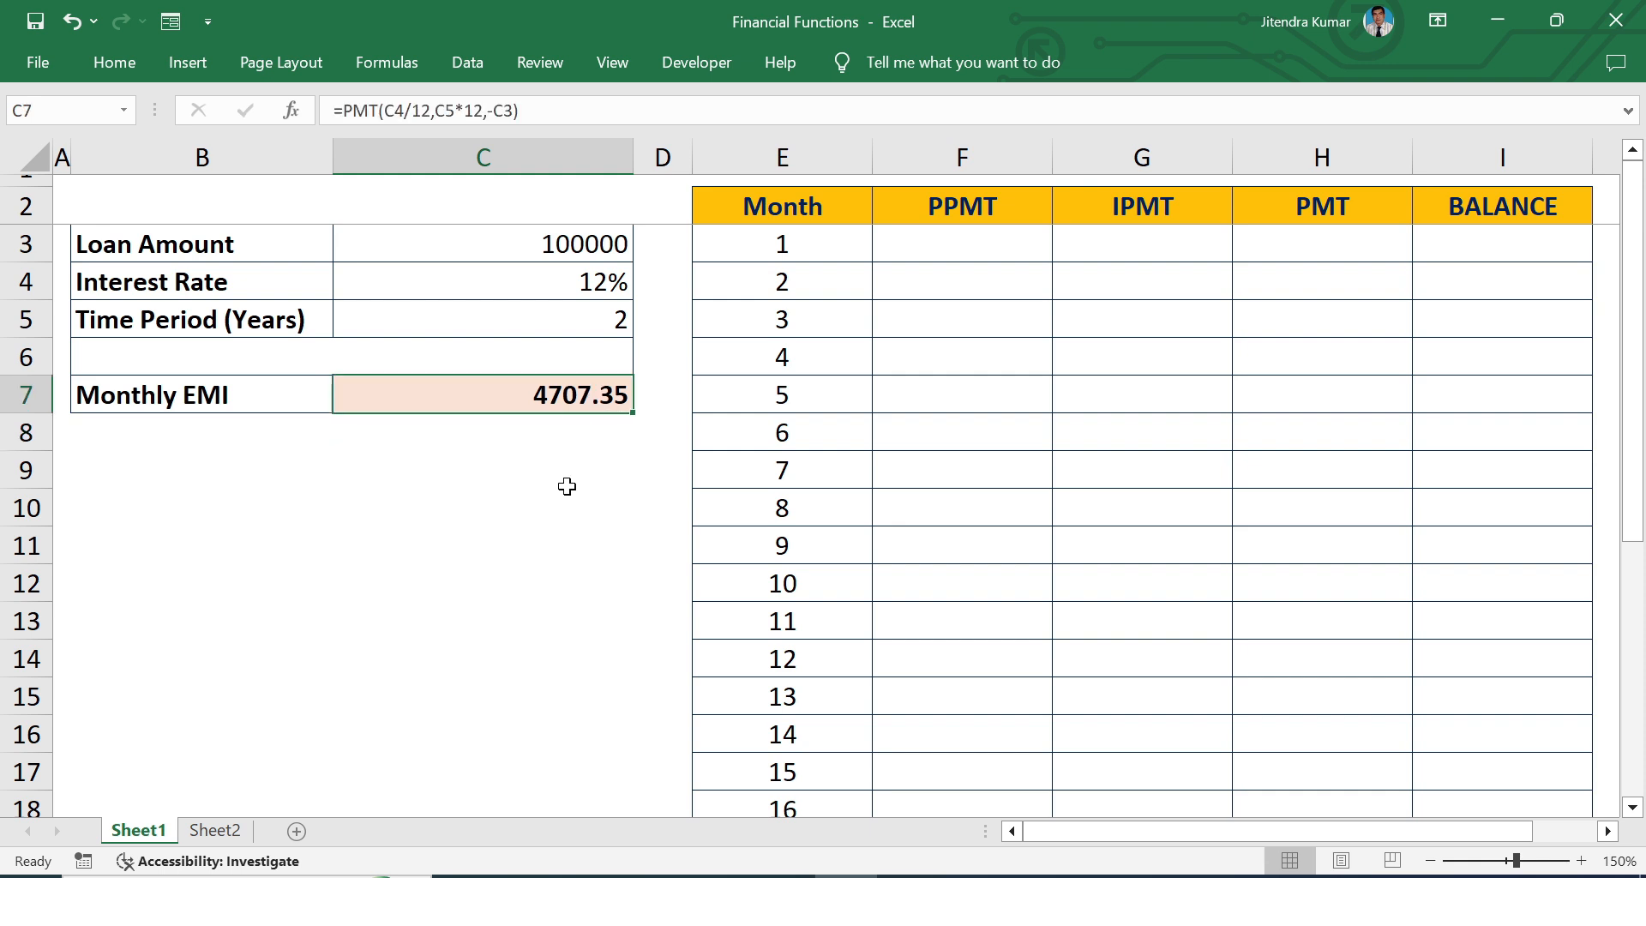
Examine the schedule's Month column against the loan's time period, along with the PPMT column heading and the monthly EMI.
left_click(504, 507)
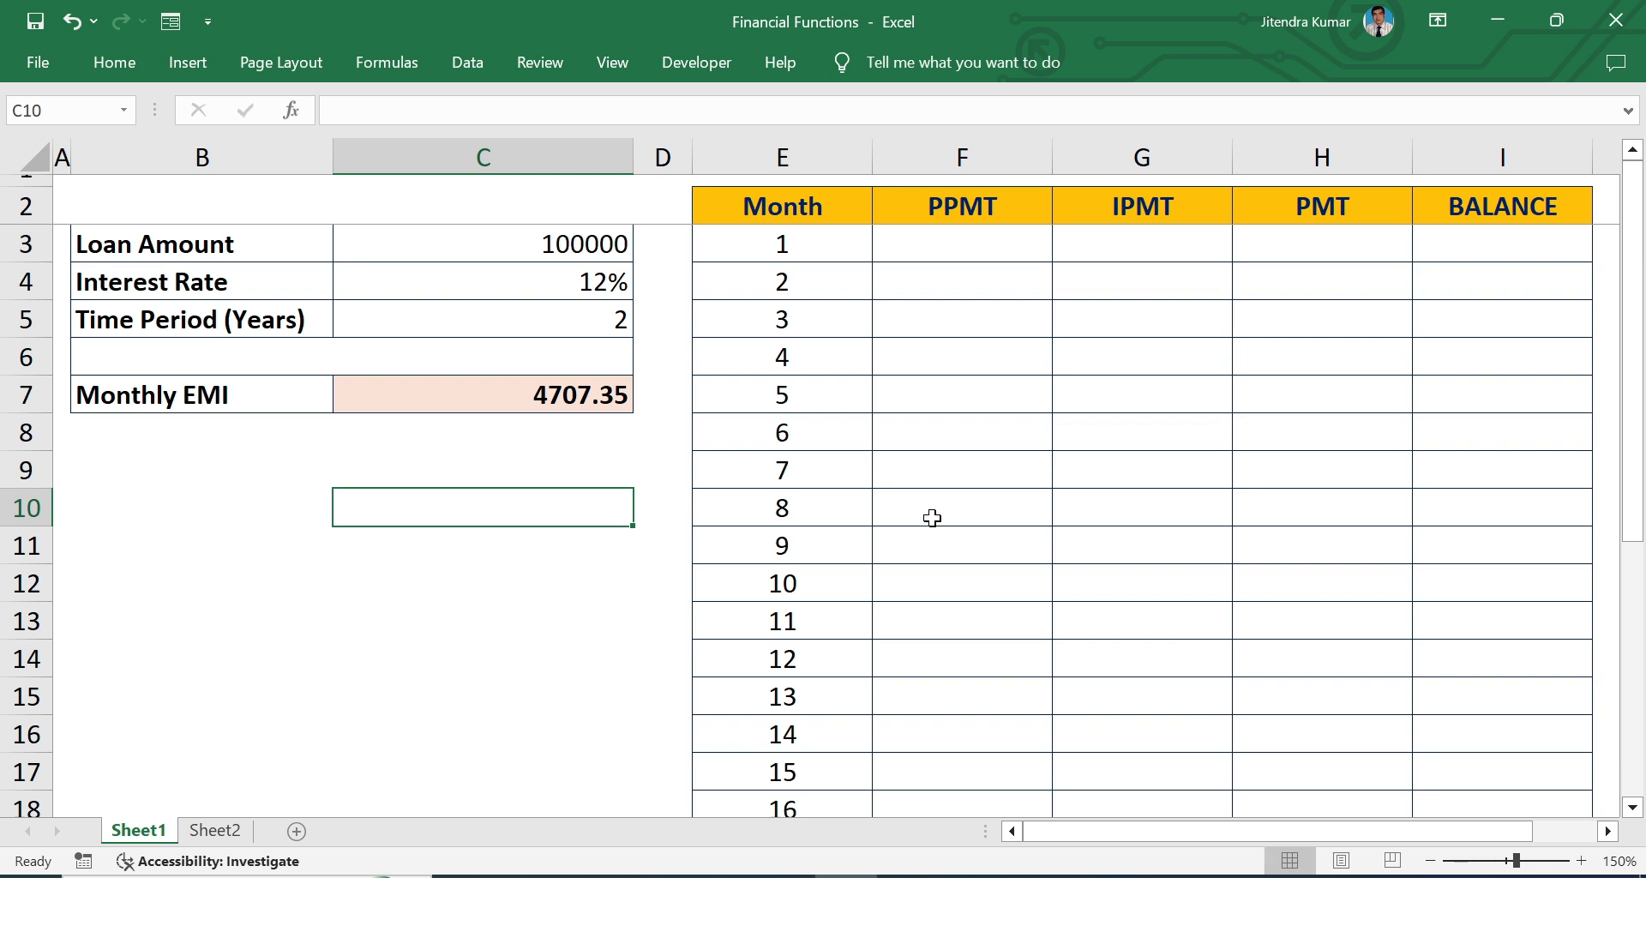
left_click(1057, 353)
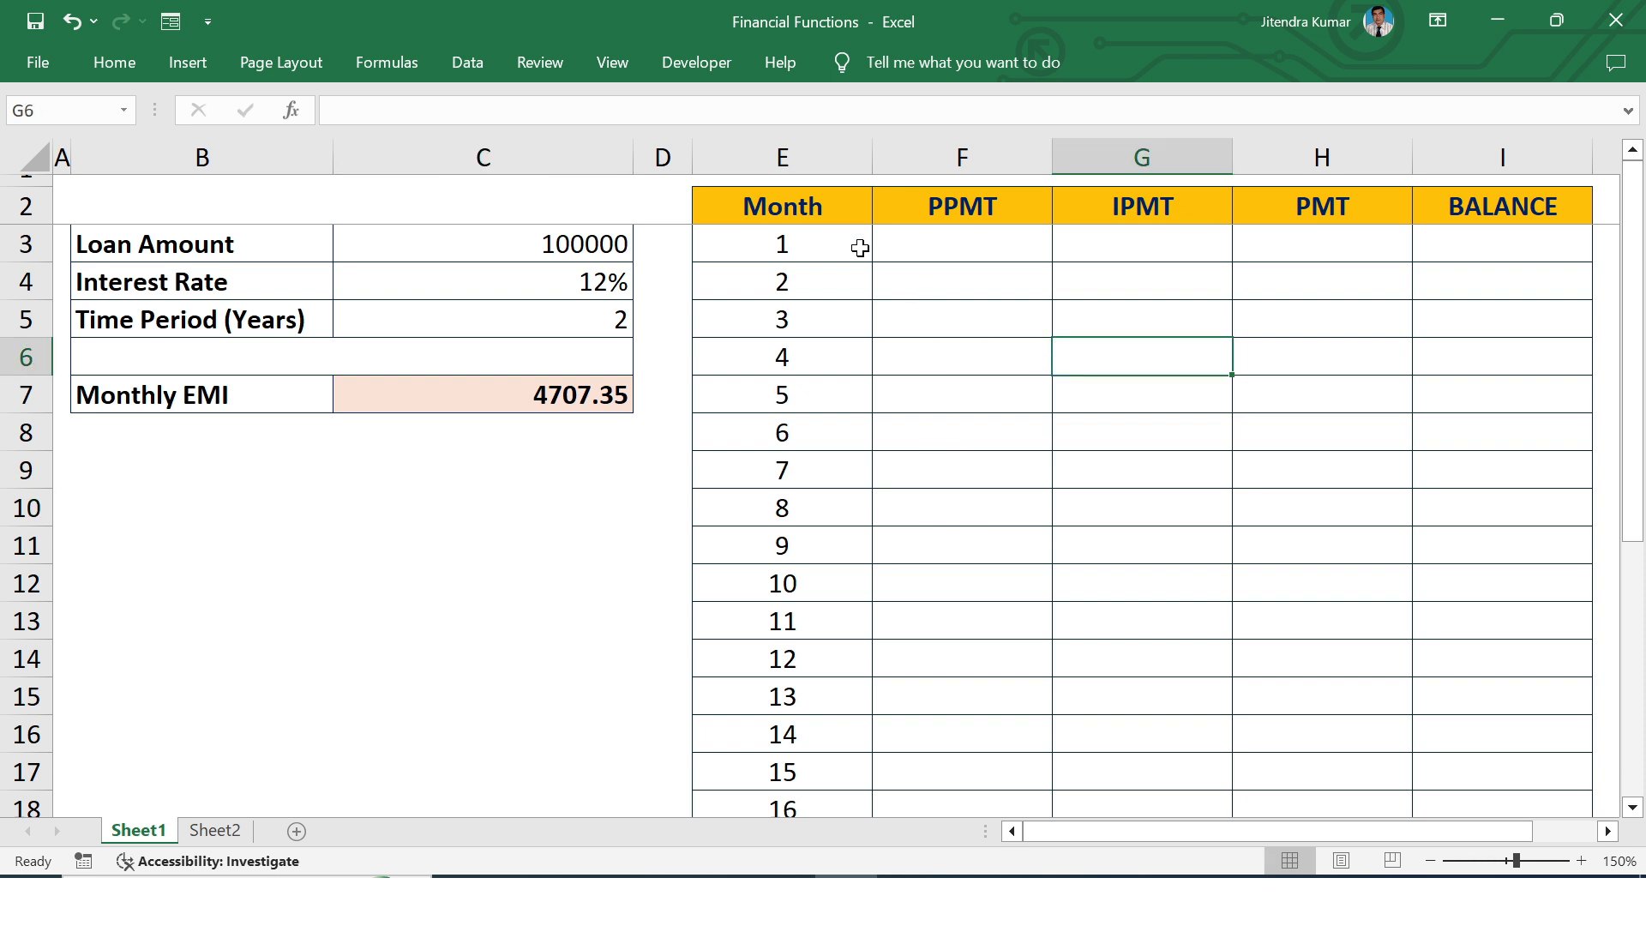
left_click(823, 304)
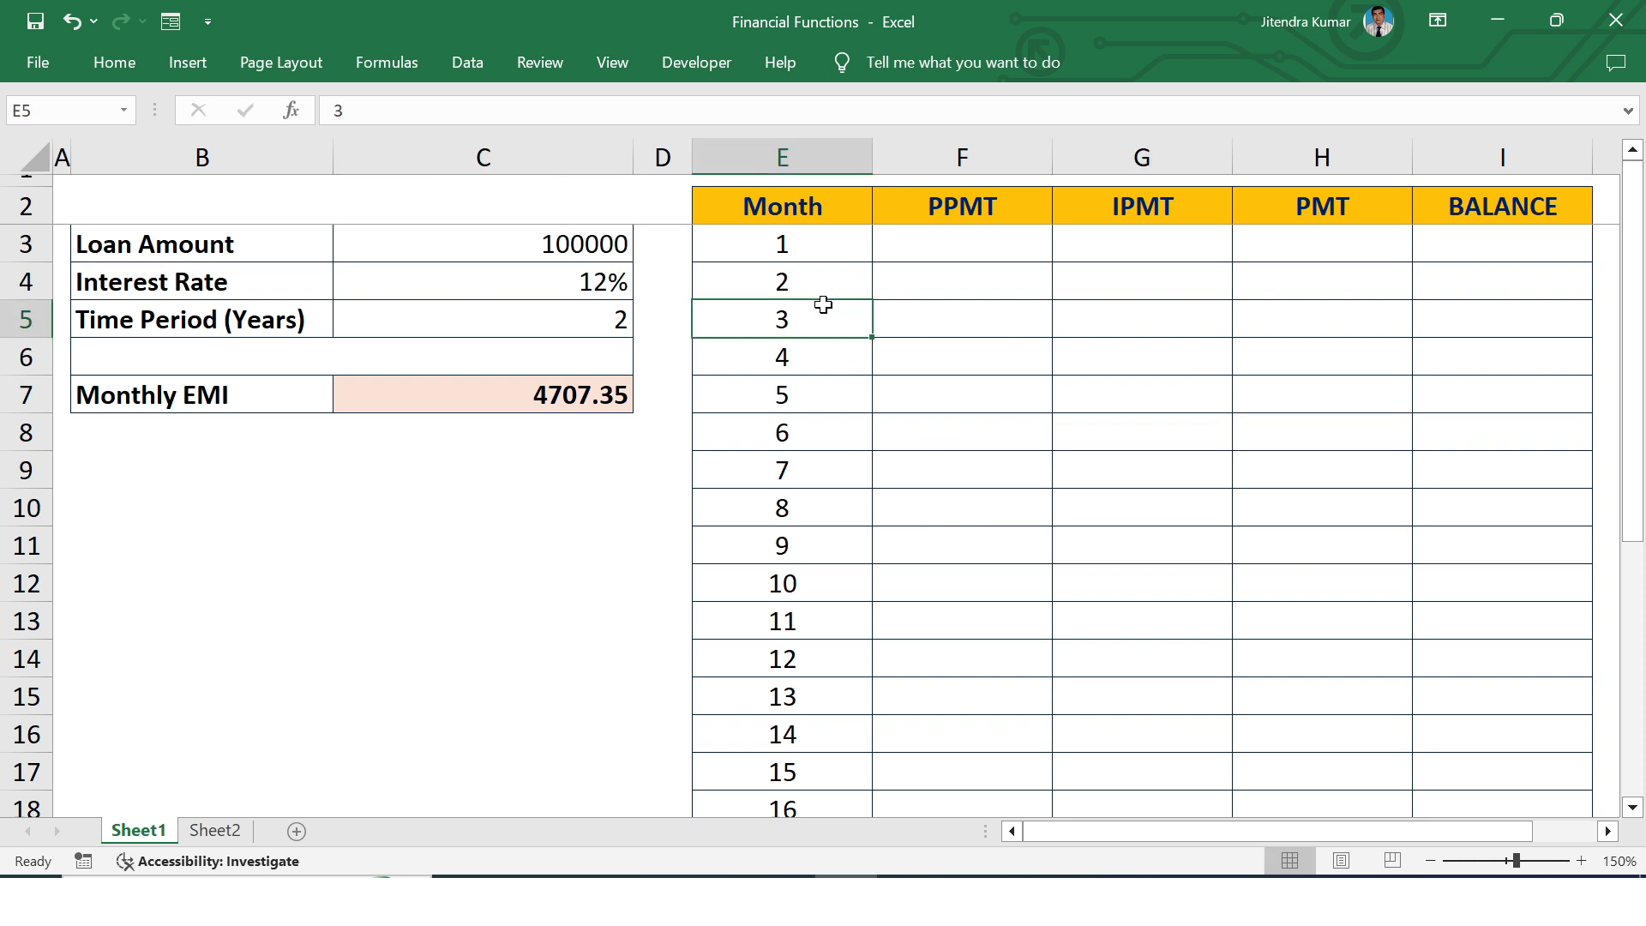
key("ctrl+Down")
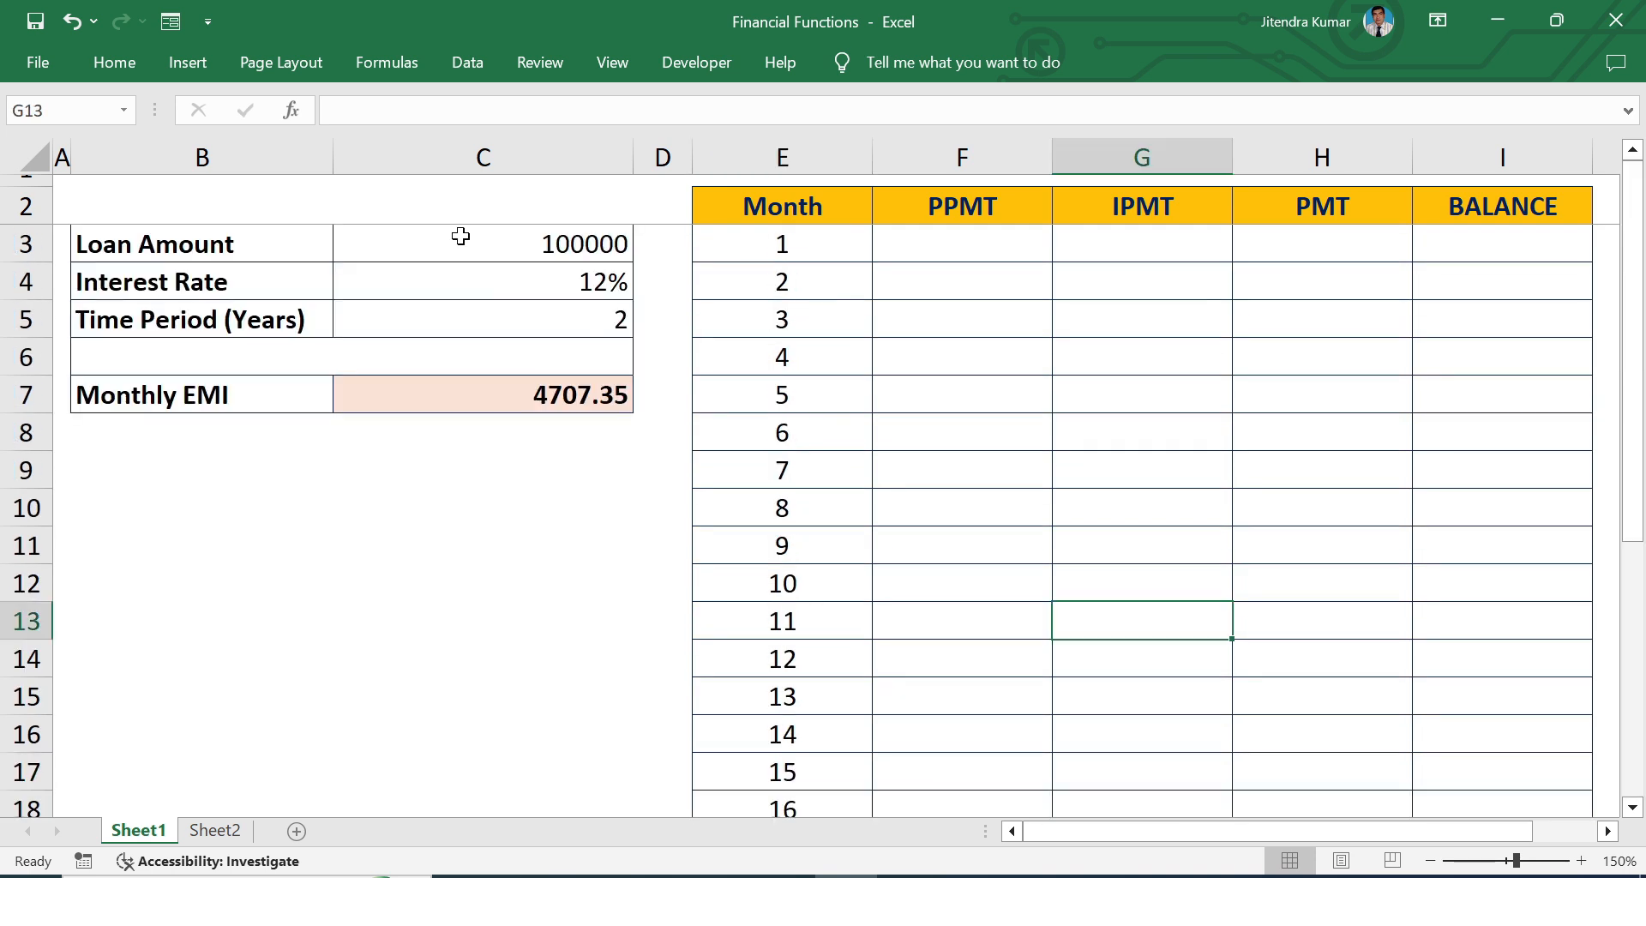
left_click(531, 322)
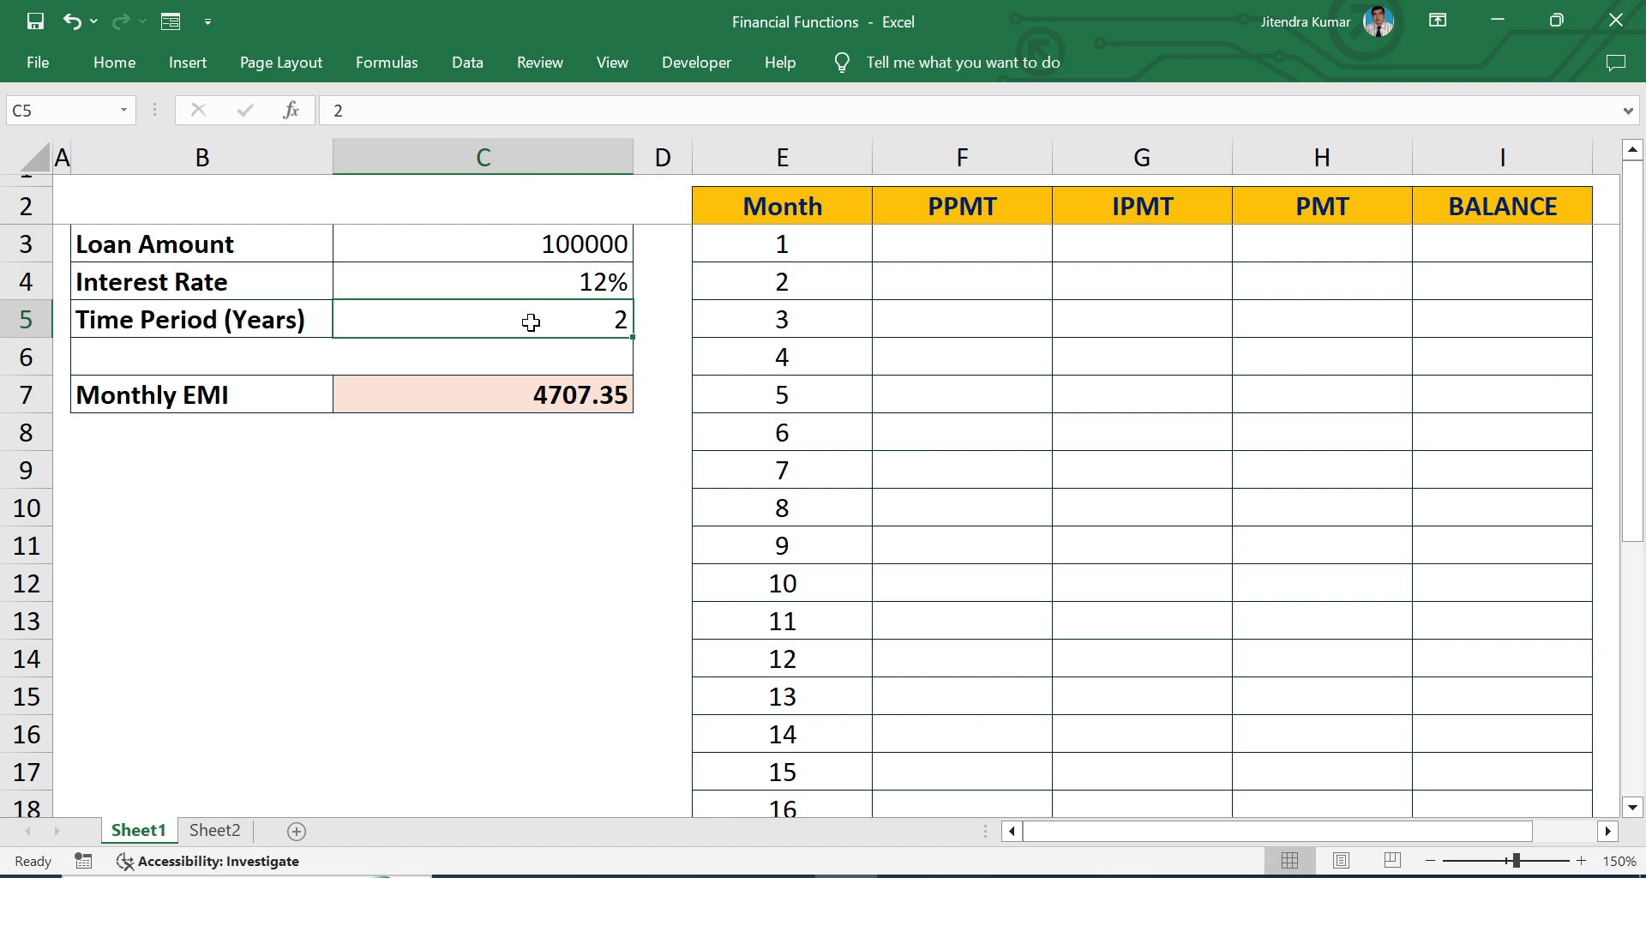
left_click_drag(698, 250, 723, 452)
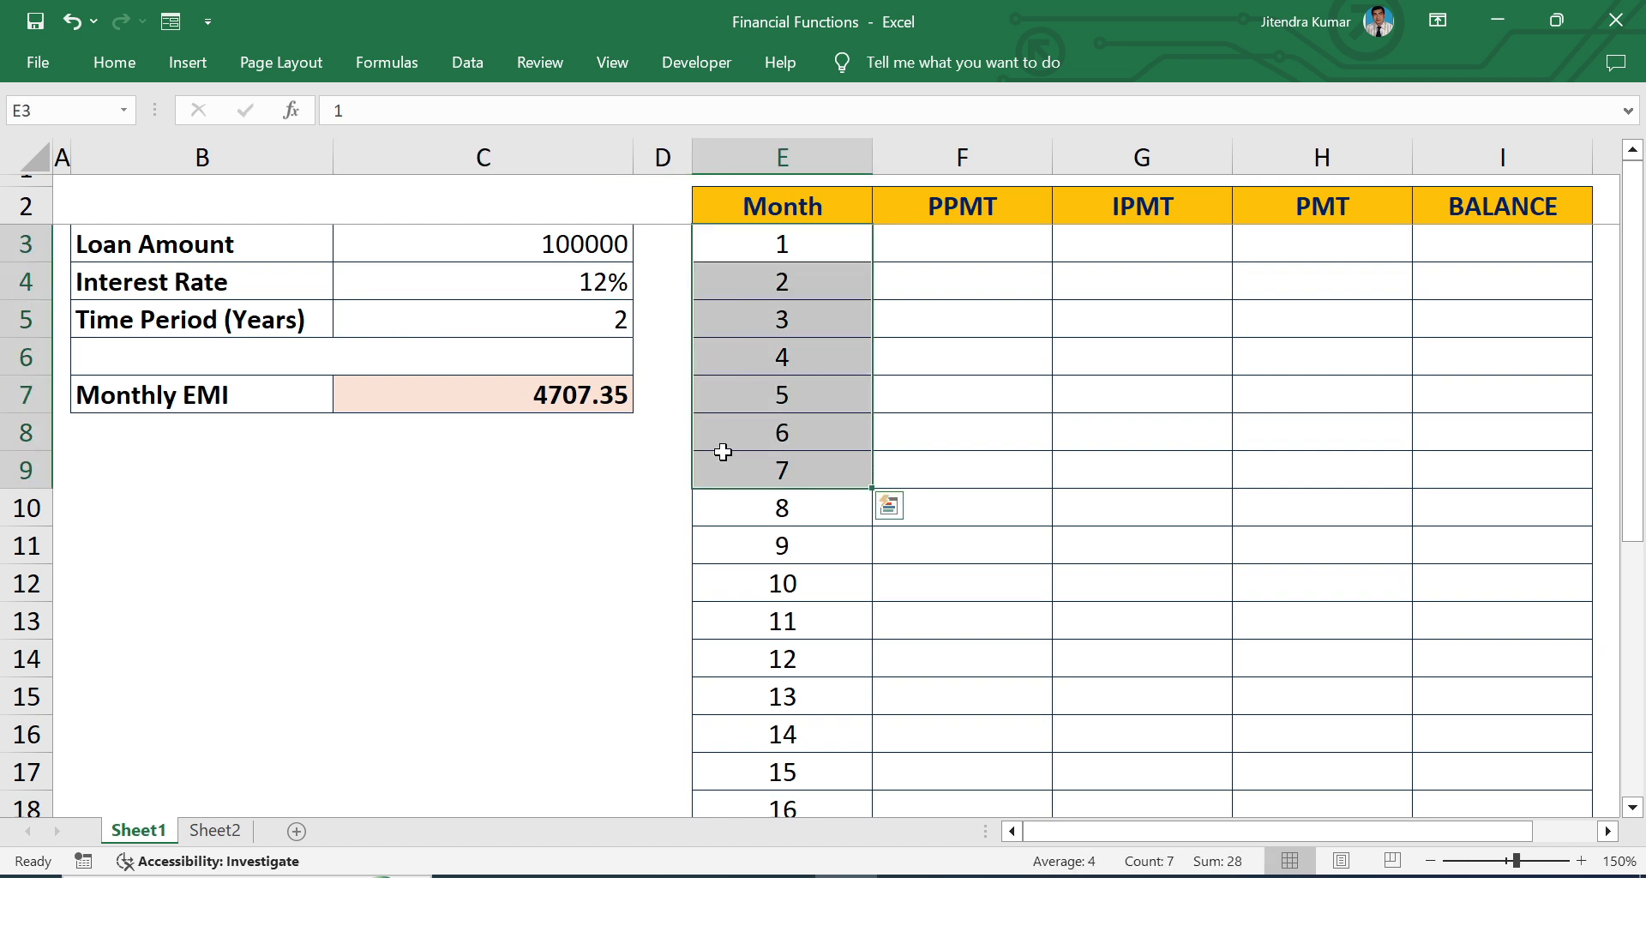
left_click(957, 481)
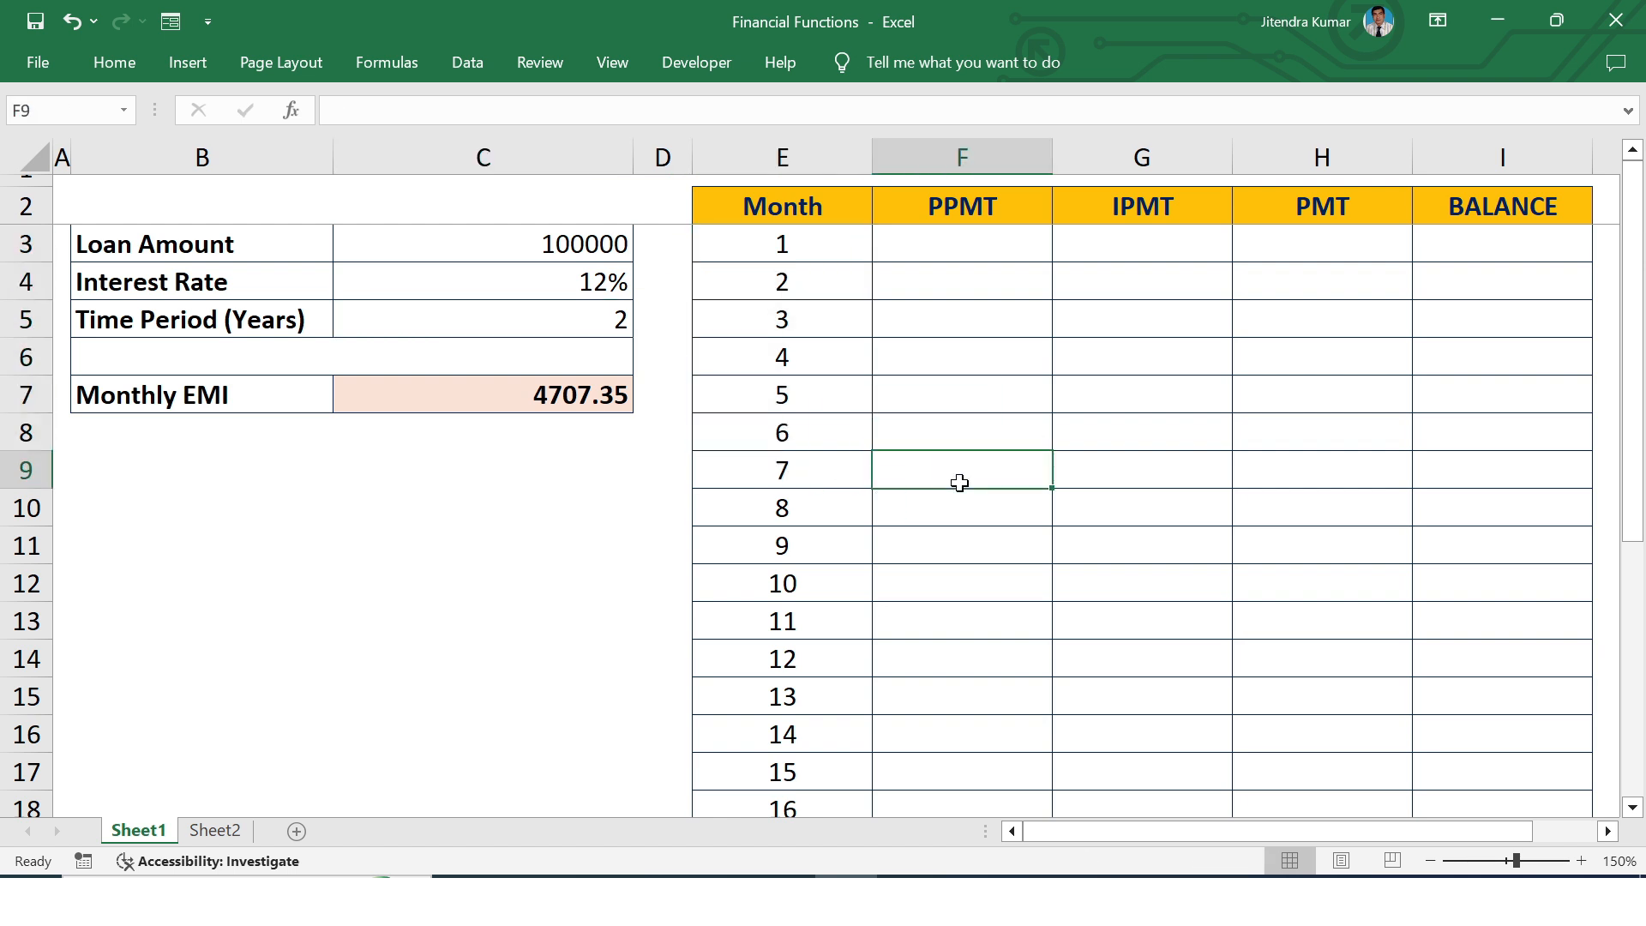
left_click(935, 579)
left_click(1034, 208)
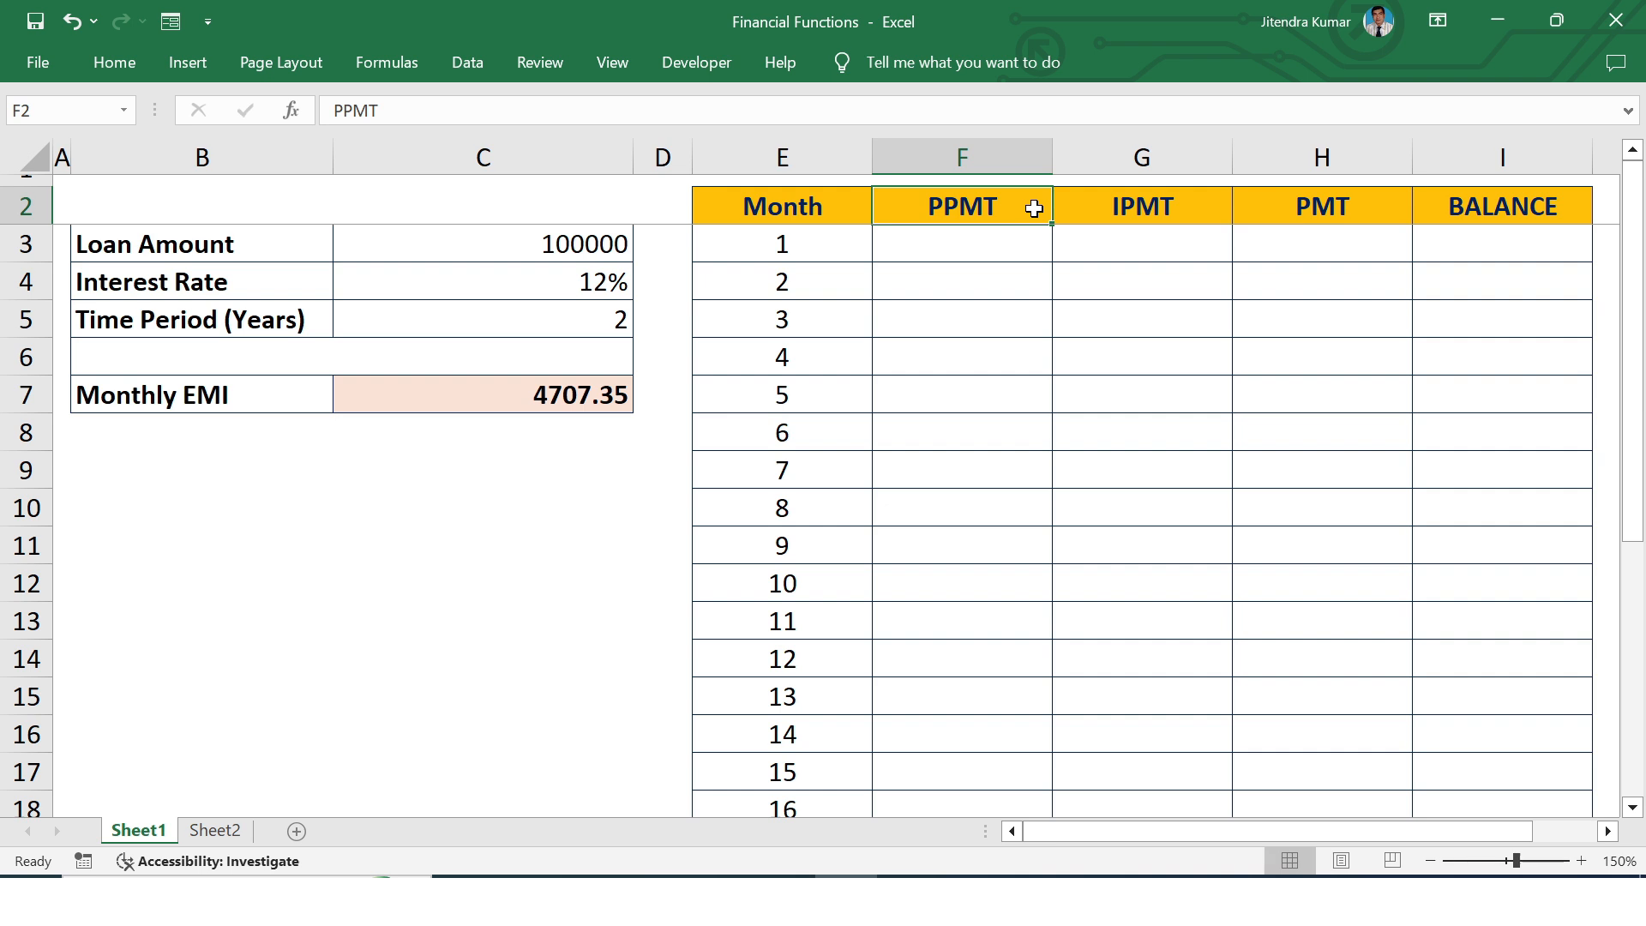
left_click(520, 393)
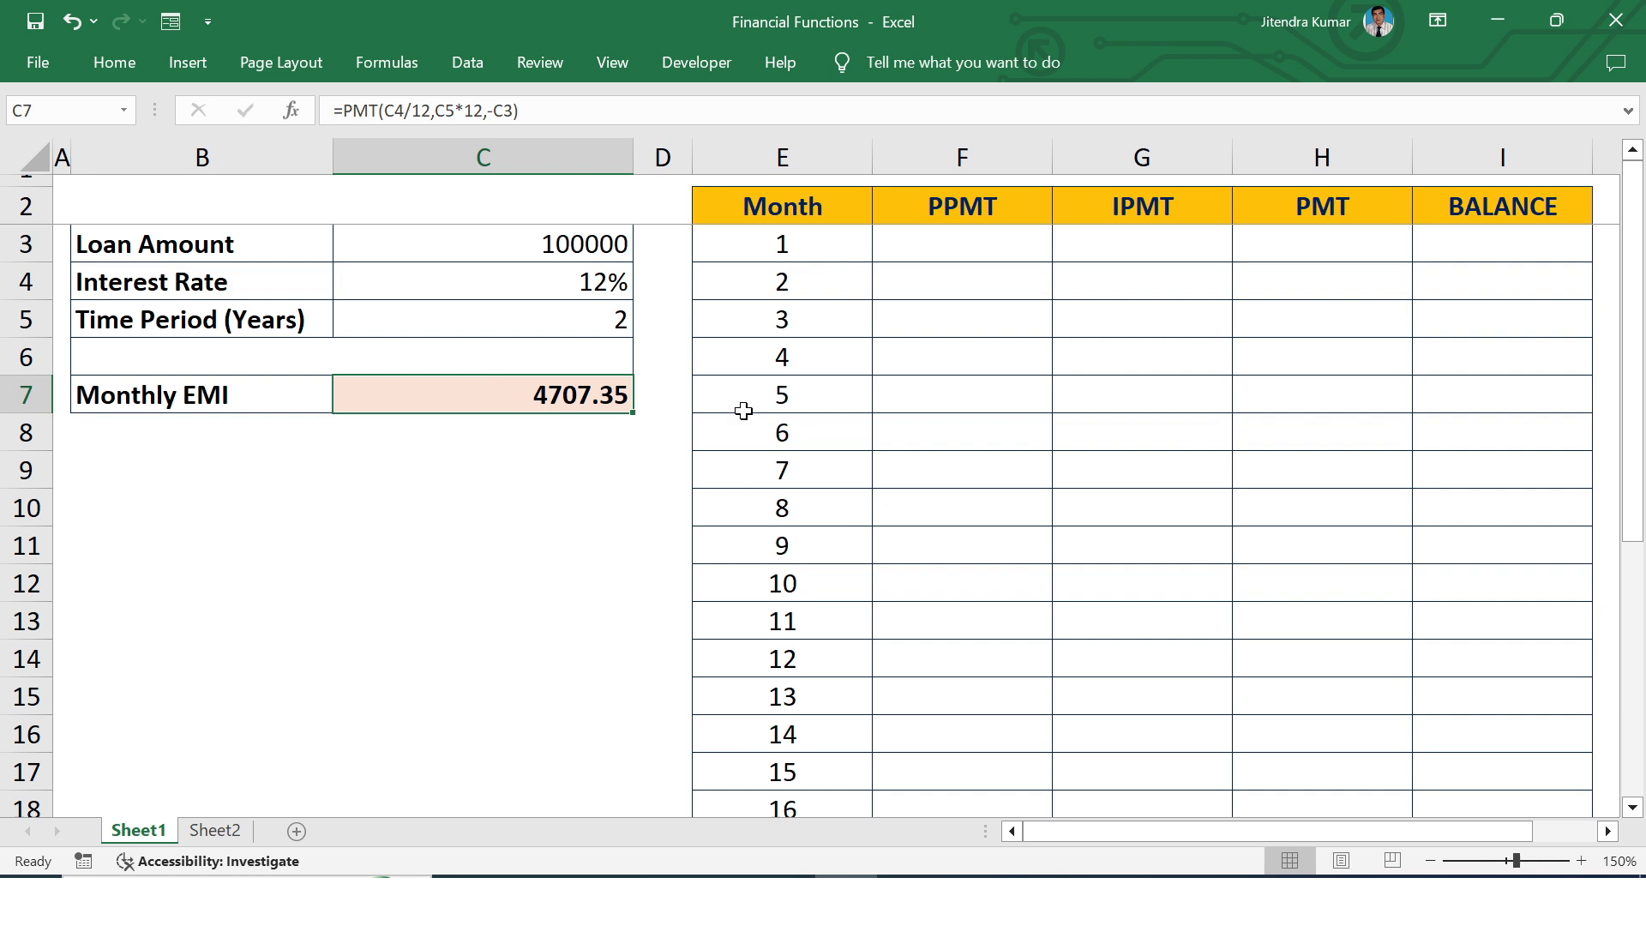
Start a PPMT formula in F3 with the absolute interest rate divided by 12 as the rate argument: =PPMT($C$4/12,.
left_click(914, 255)
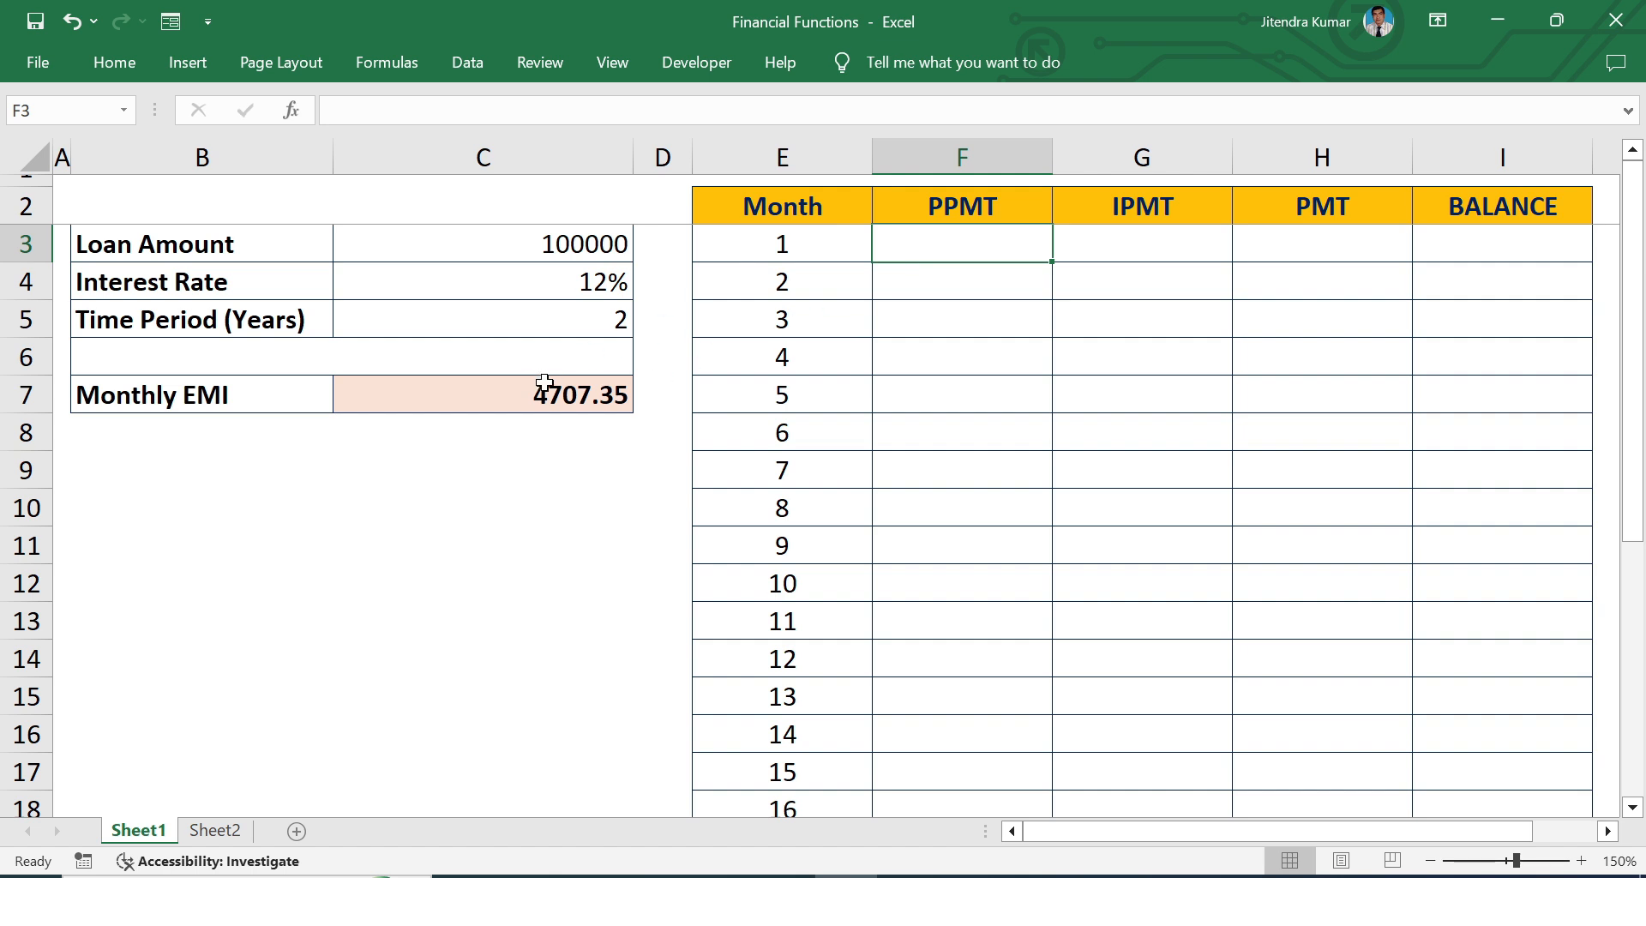
type("=pp")
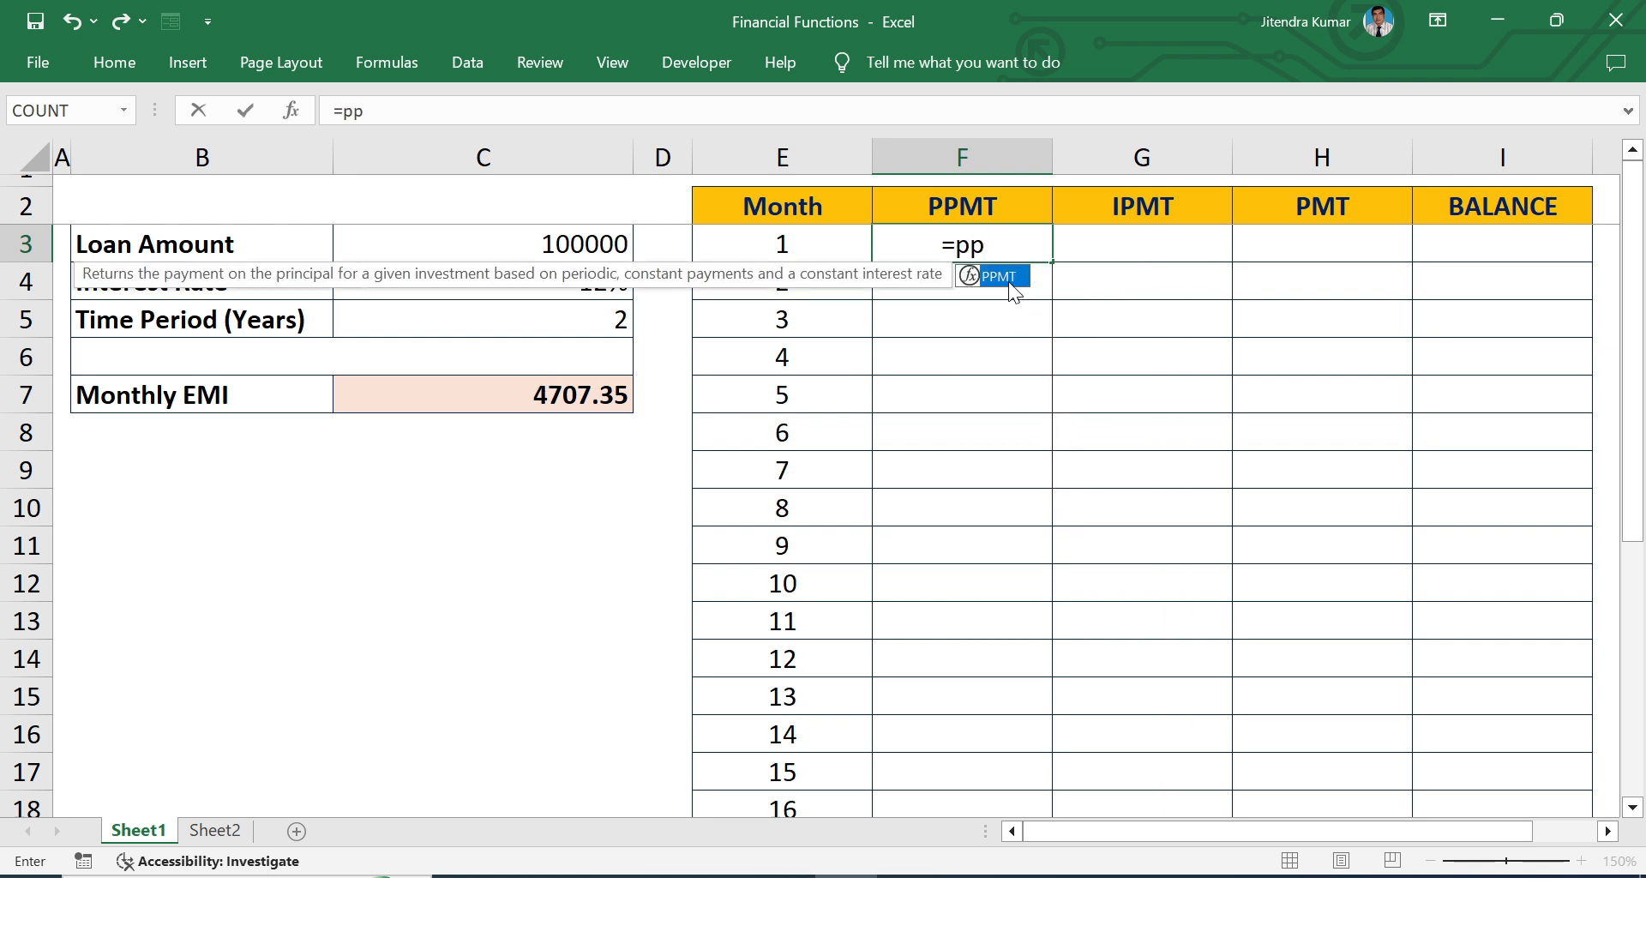
double_click(1003, 276)
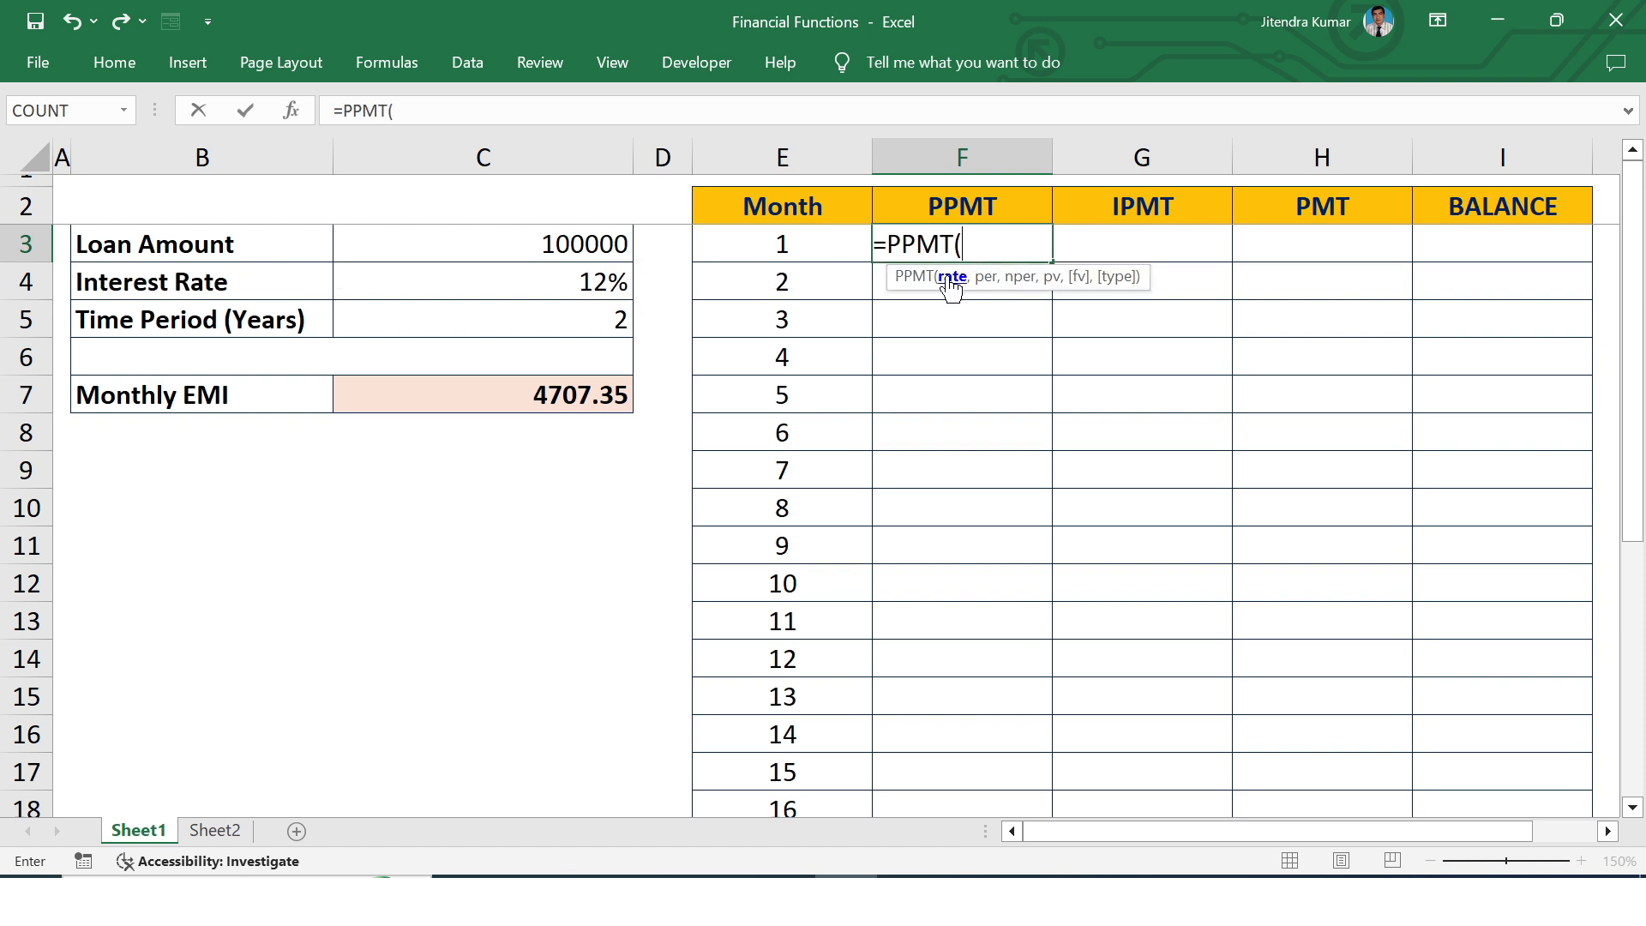
left_click(554, 287)
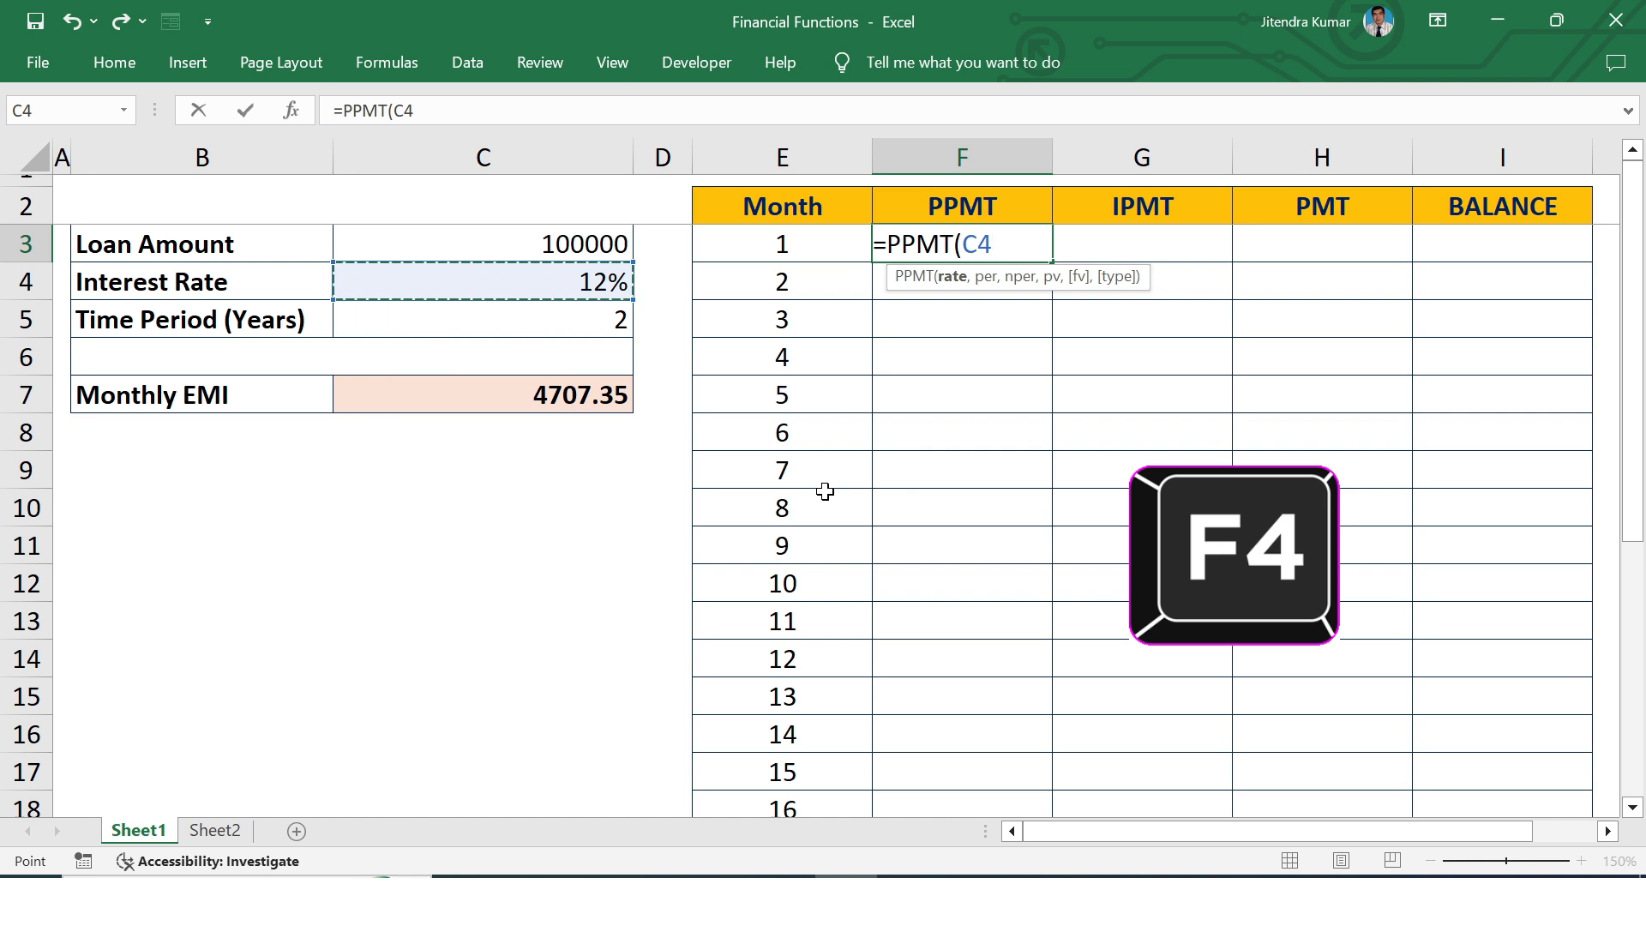
key("F4")
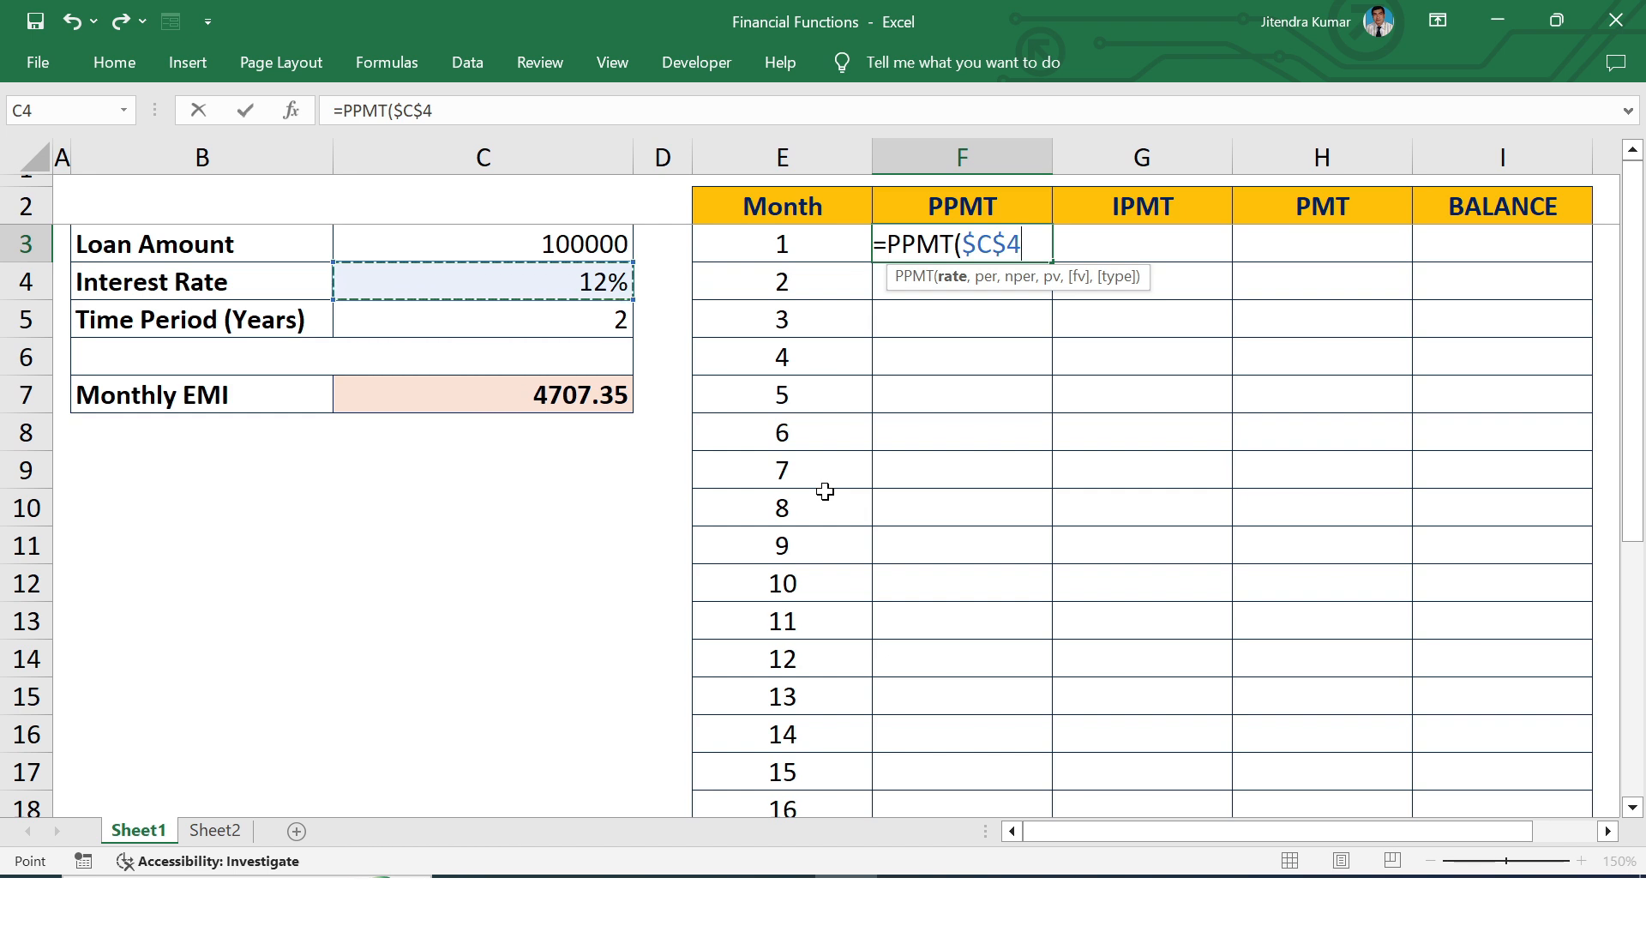
type("/12,")
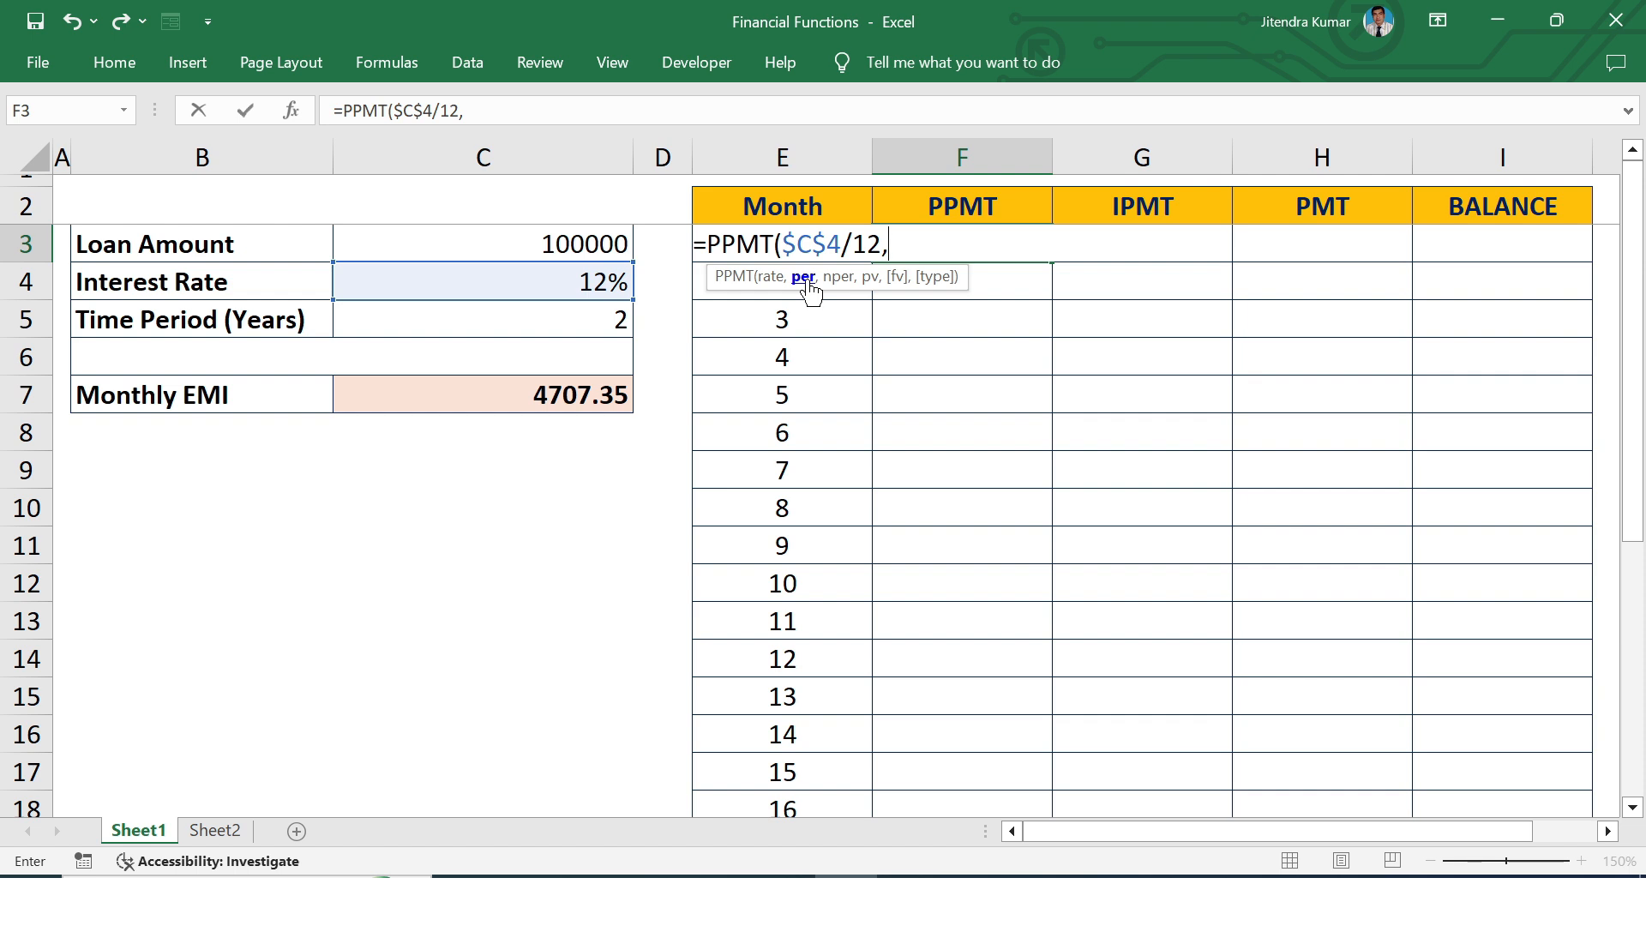
Add month E3 as the period and $C$5*12 as the number of periods to the PPMT formula in F3.
left_click(761, 213)
key("Down")
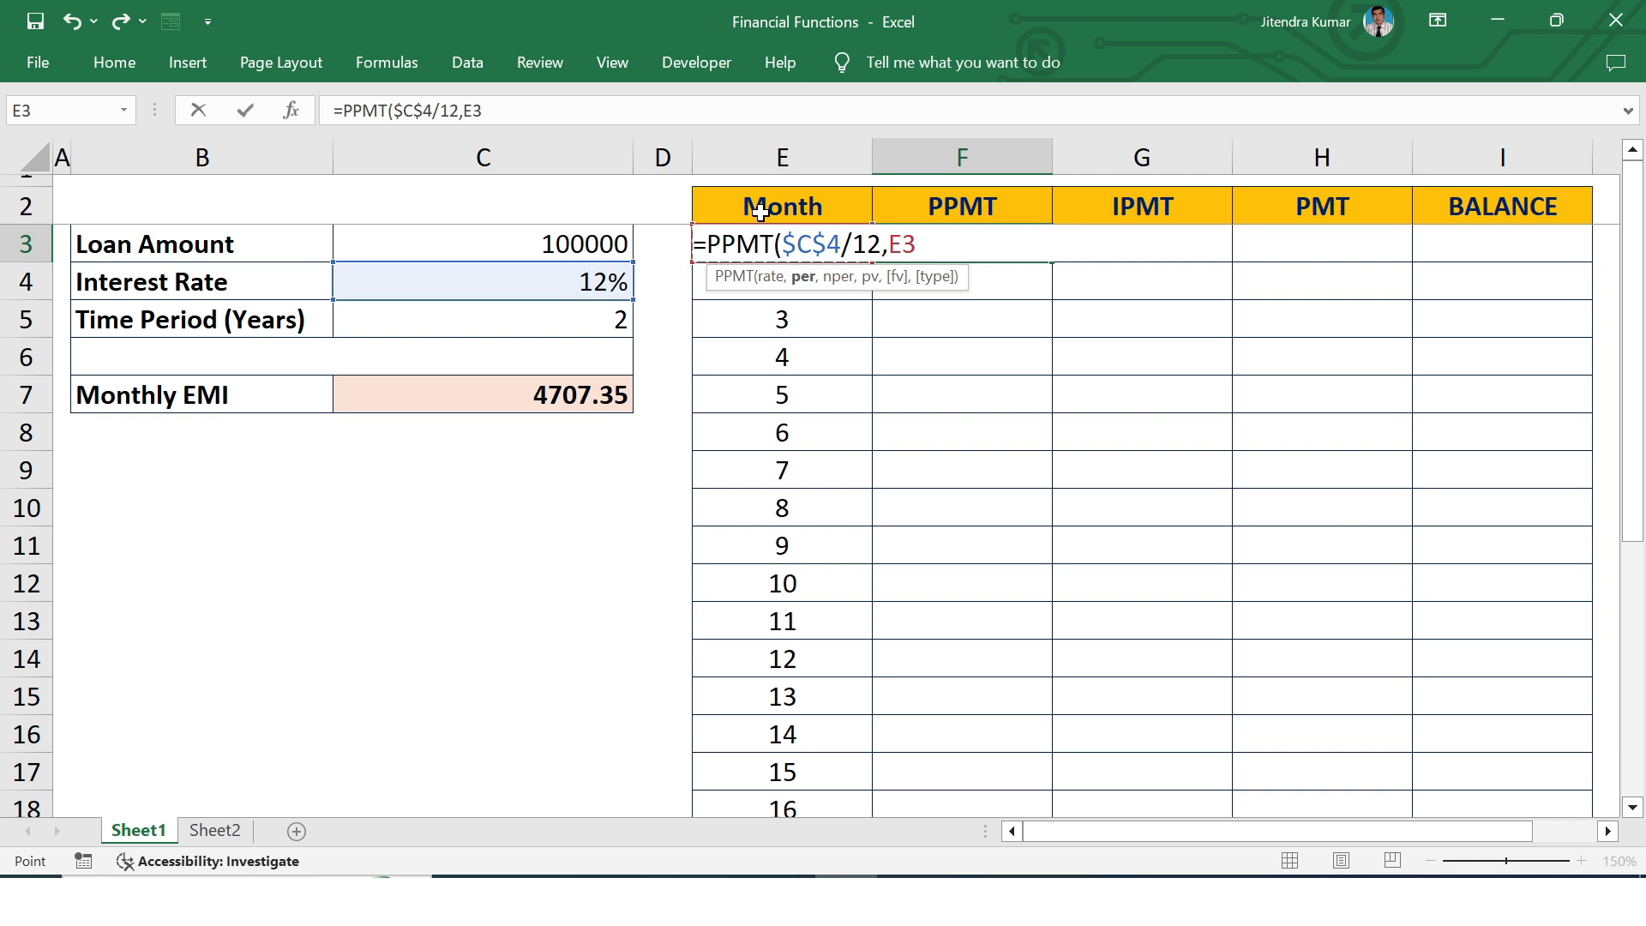
key("F2")
type(",")
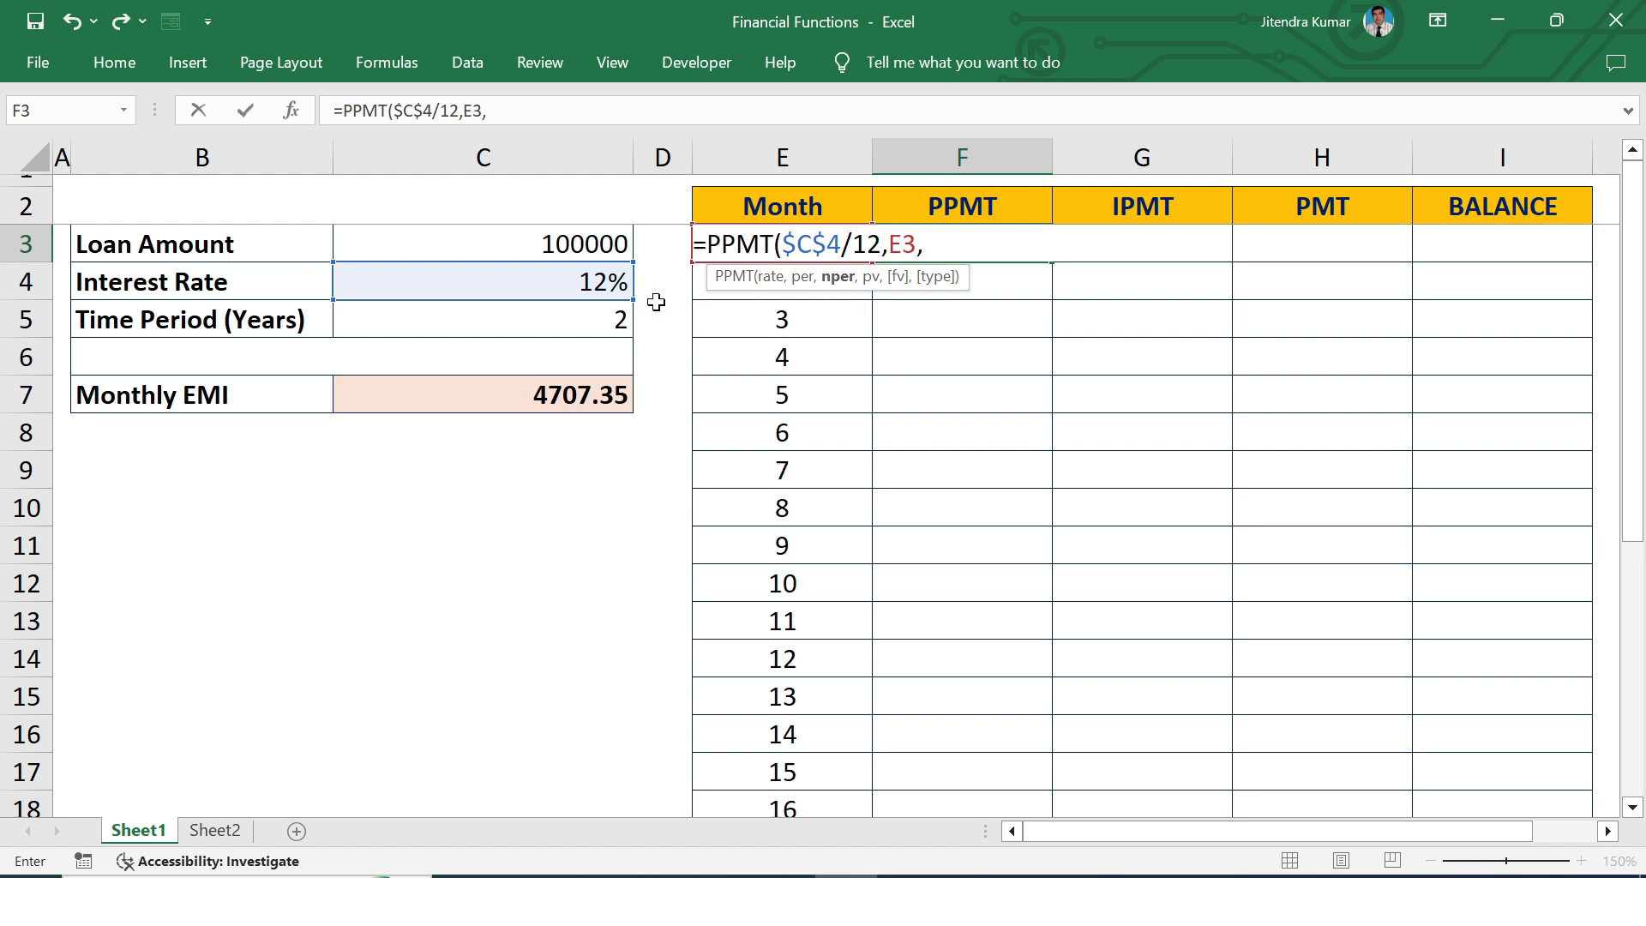
left_click(583, 317)
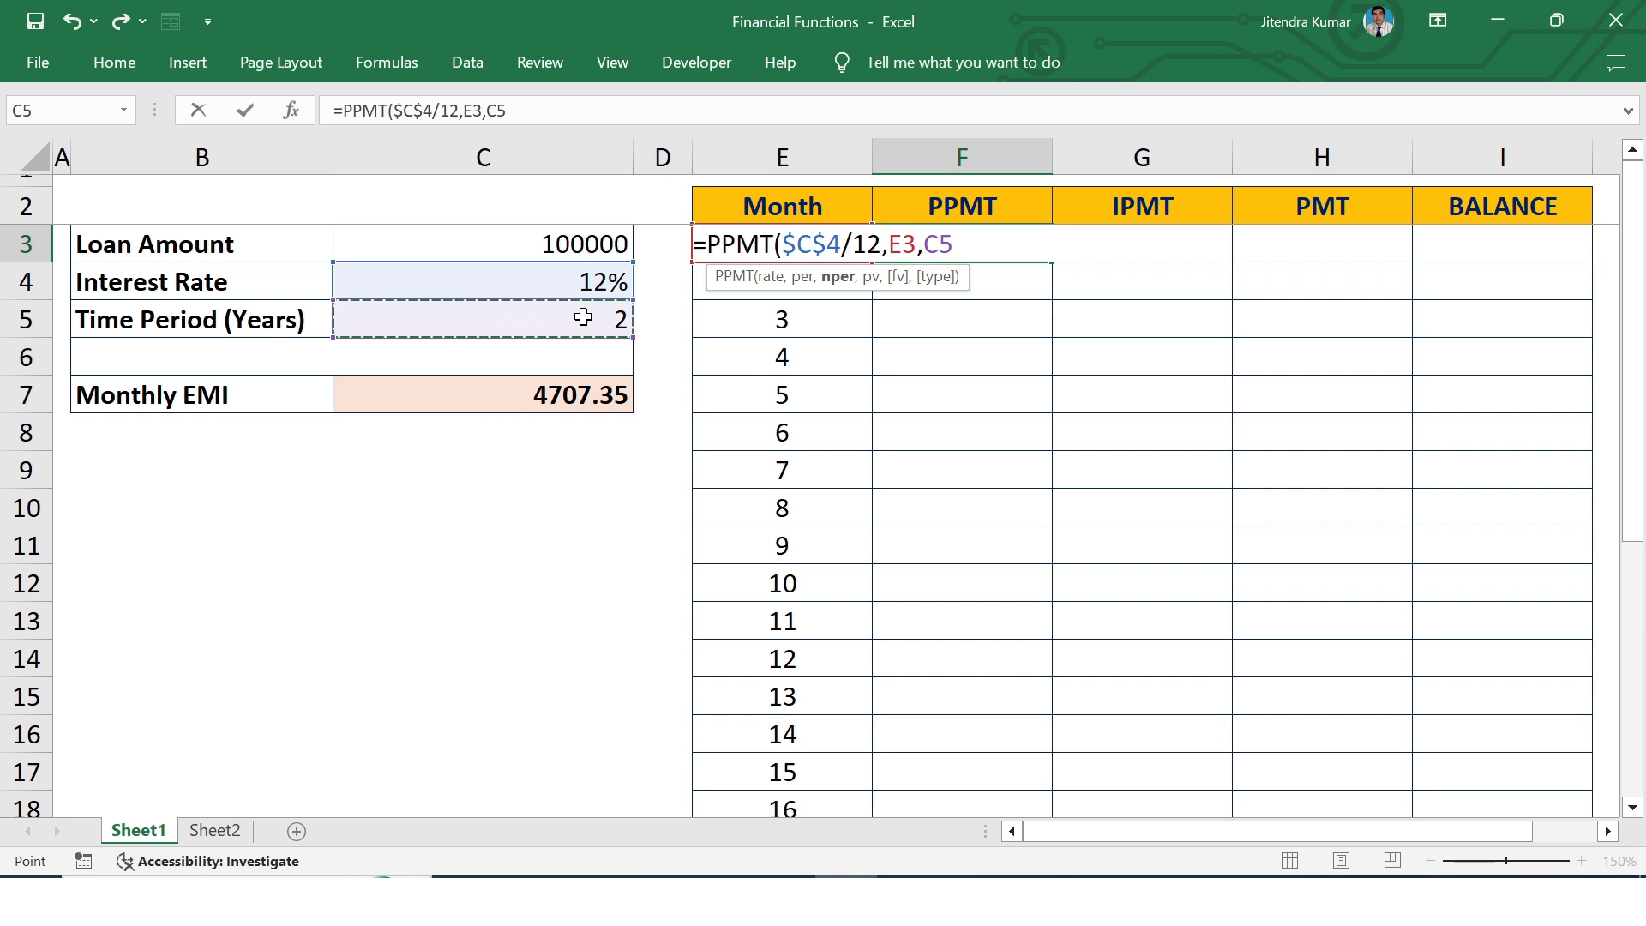
key("F4")
key("F4")
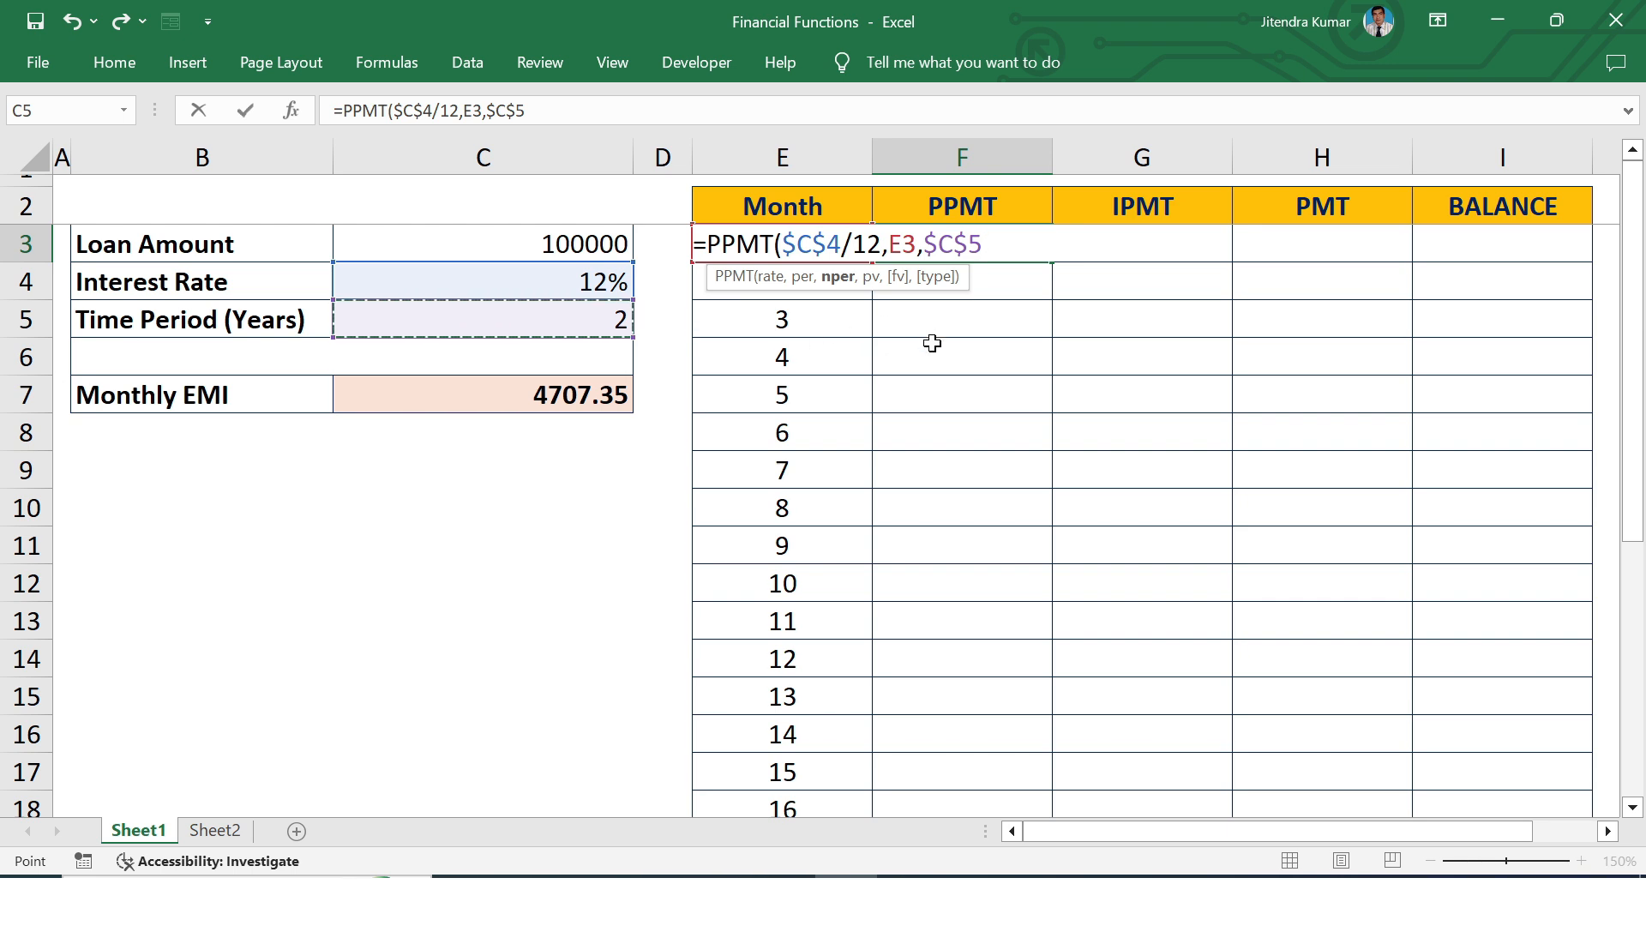
type("*12,")
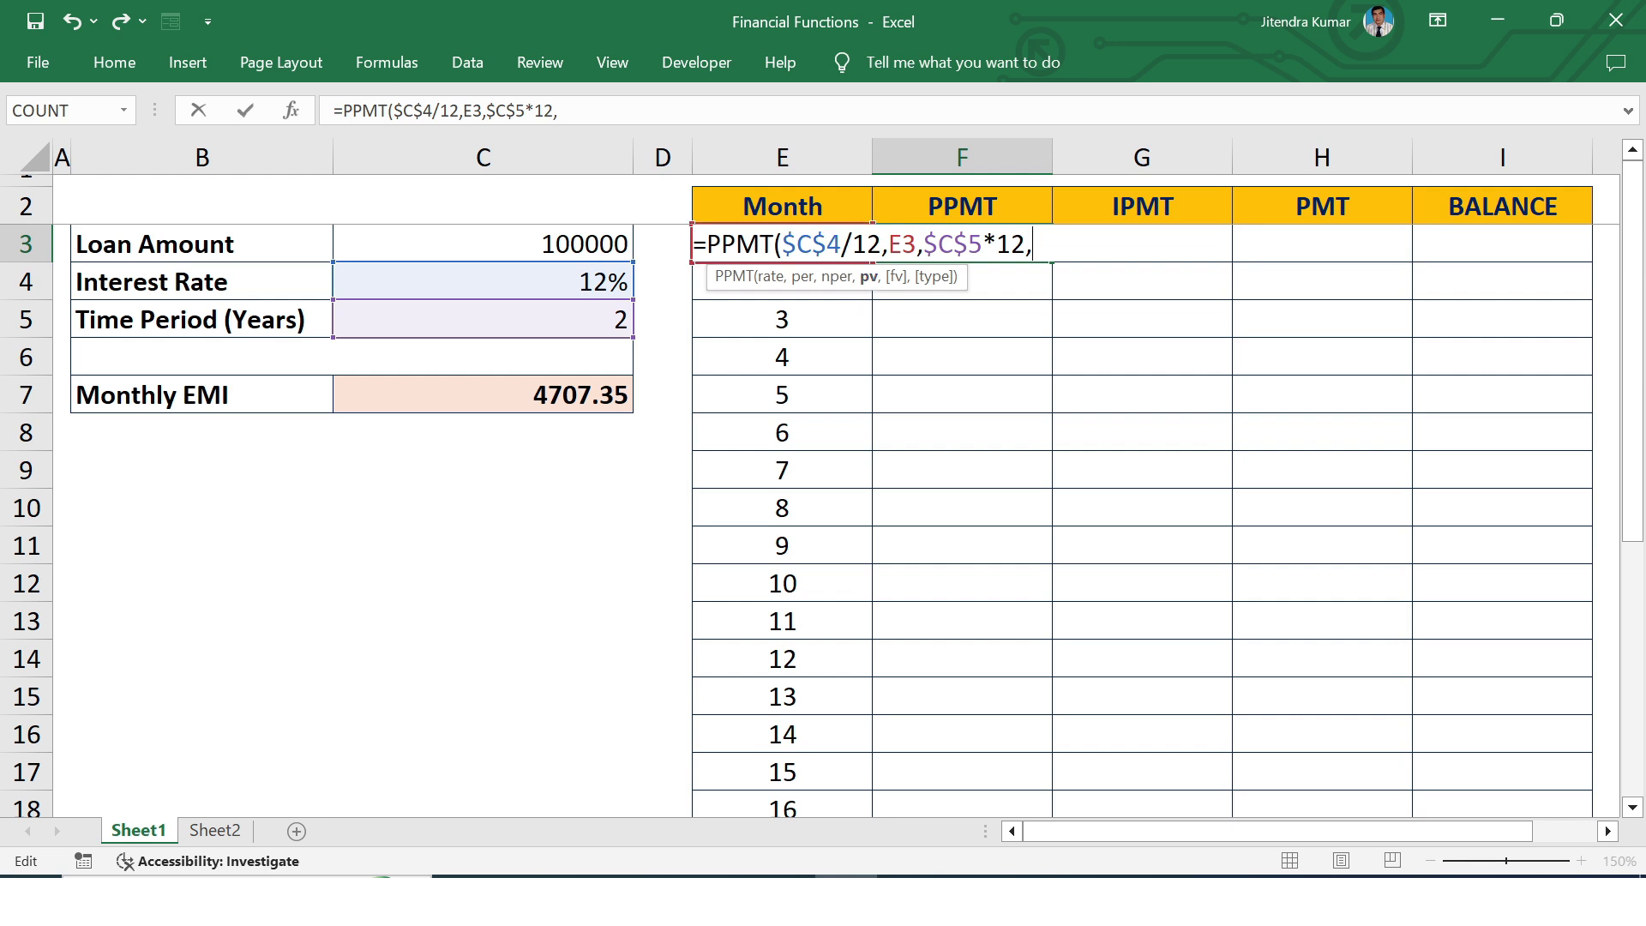
Complete the F3 formula with the negated absolute loan amount so it reads =PPMT($C$4/12,E3,$C$5*12,-$C$3).
left_click(568, 241)
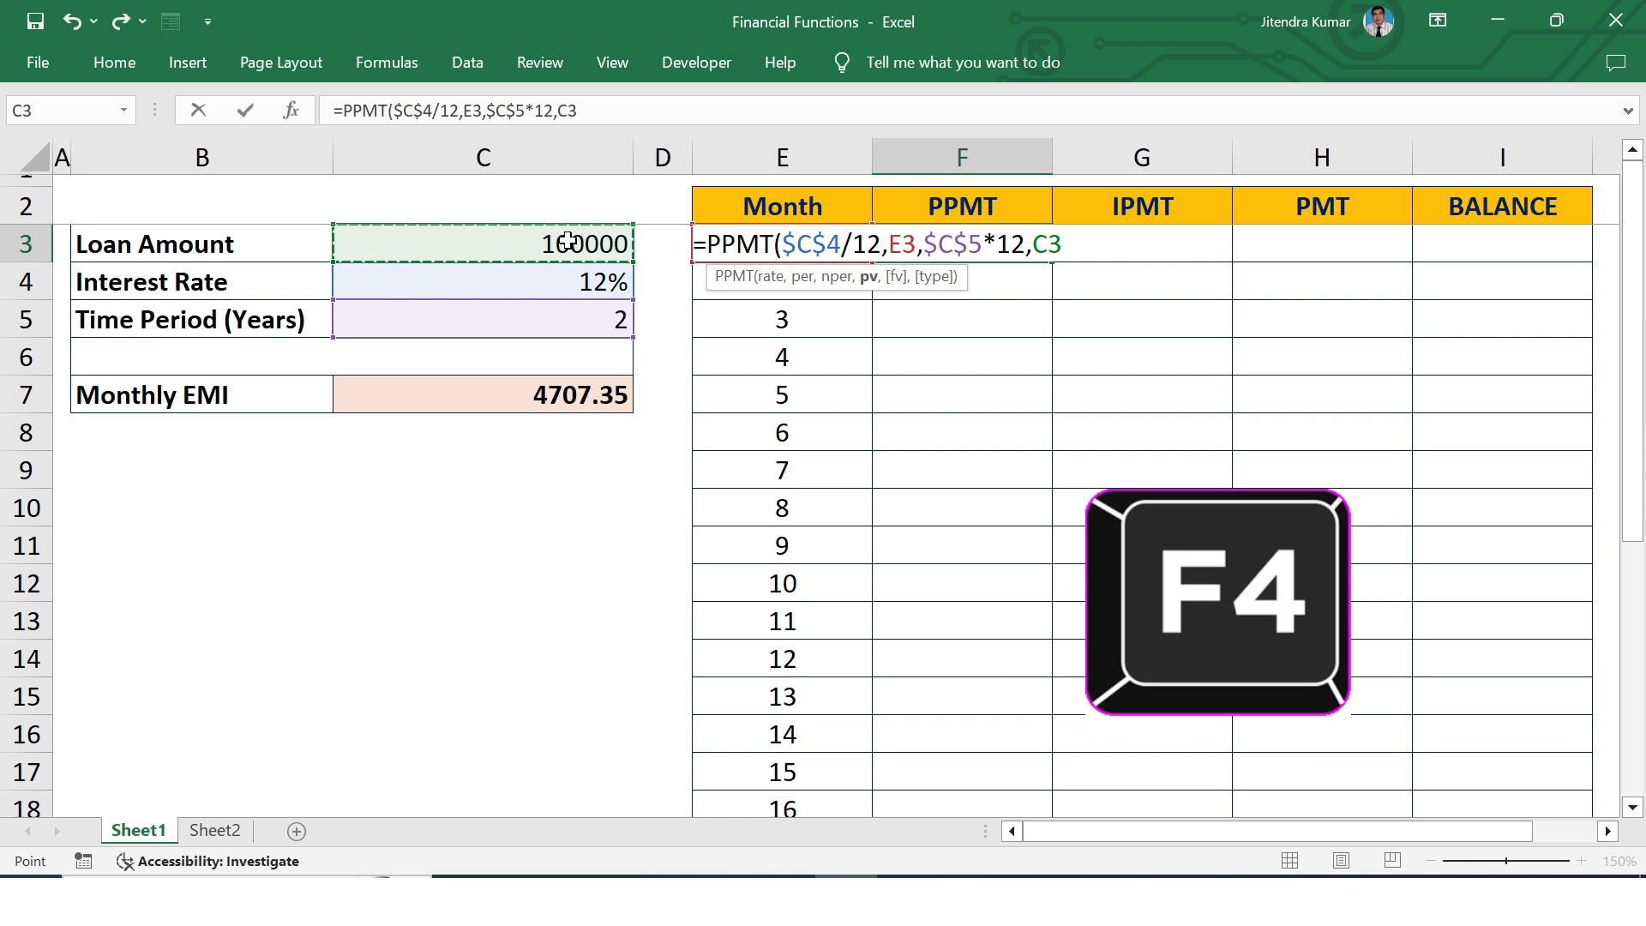
key("F4")
left_click(1033, 244)
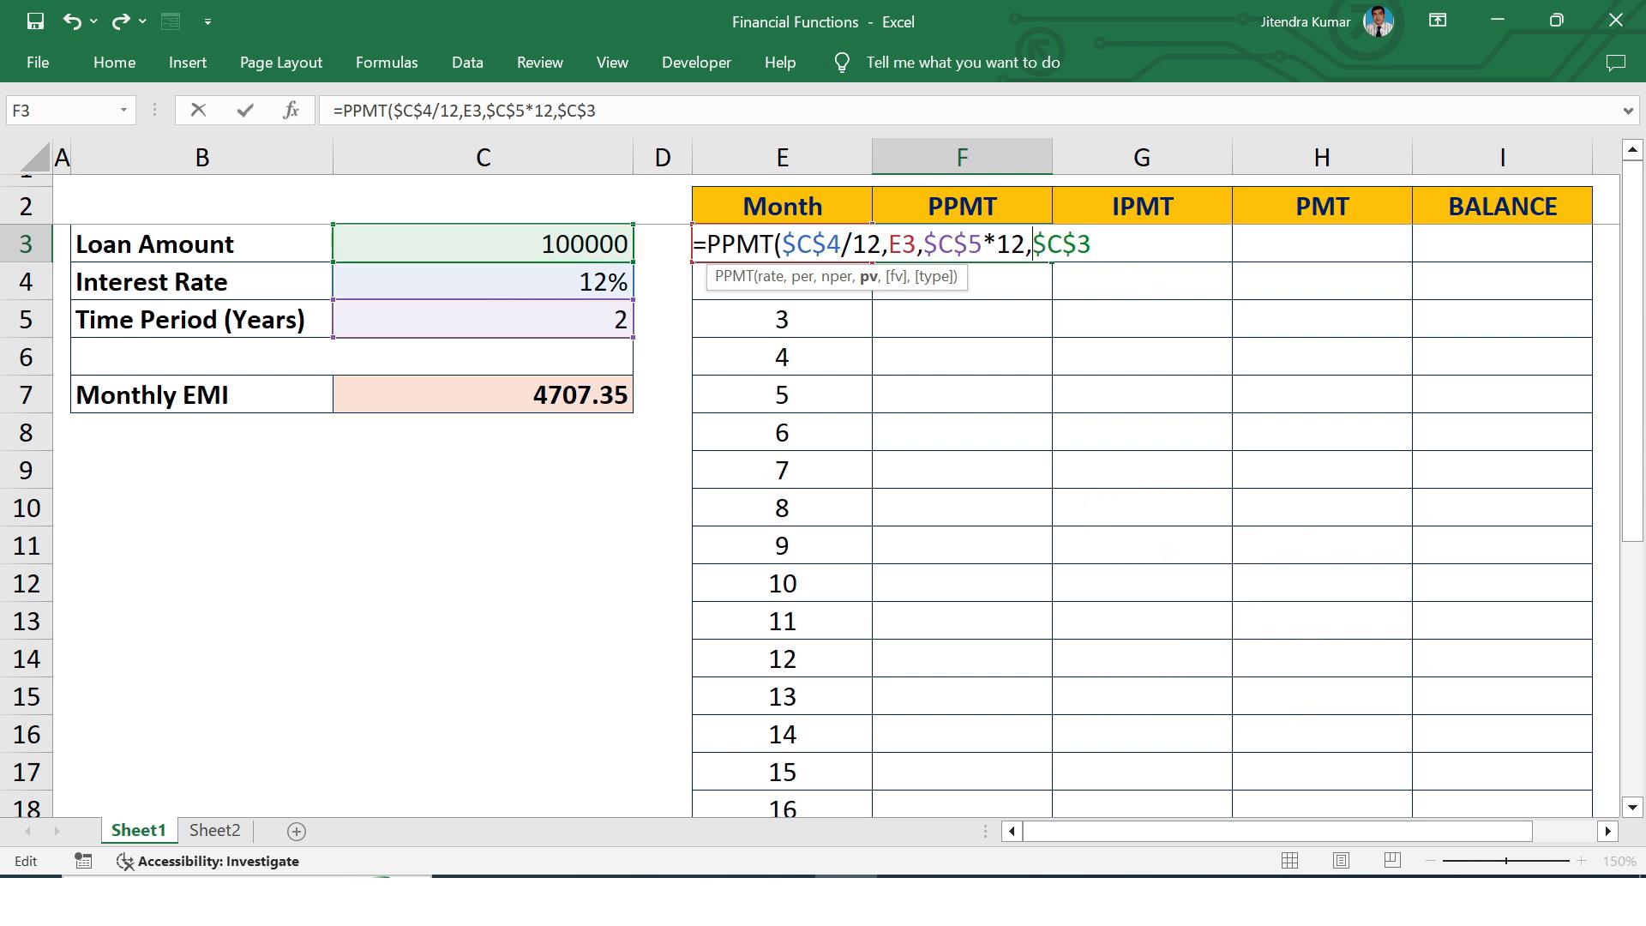
type("-")
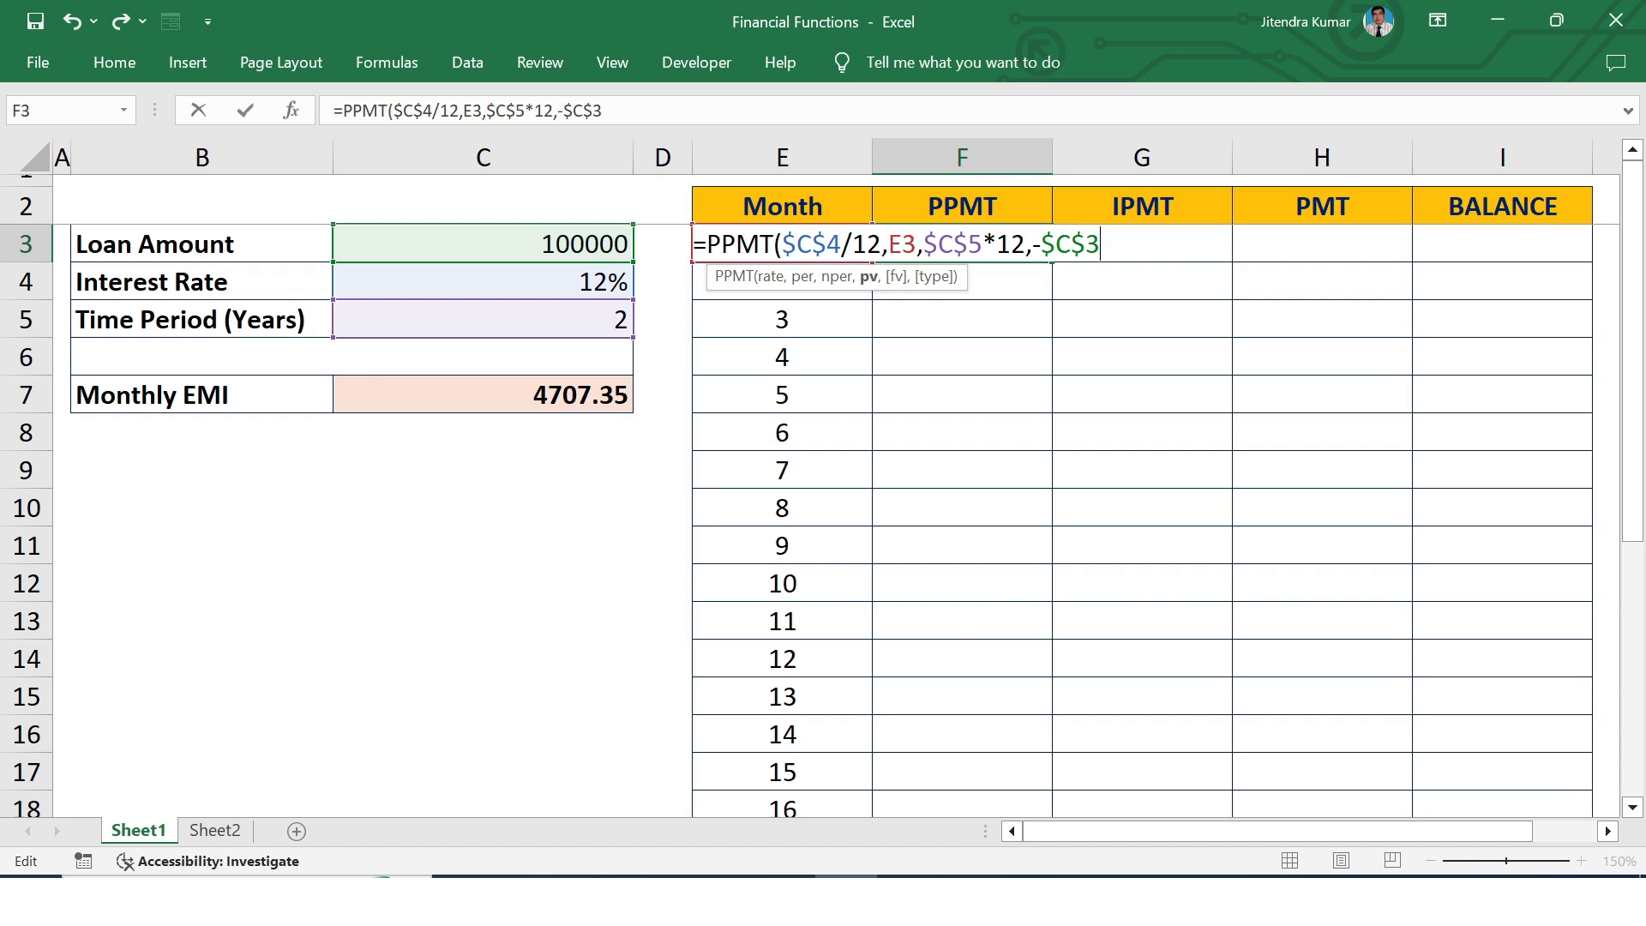
type(")")
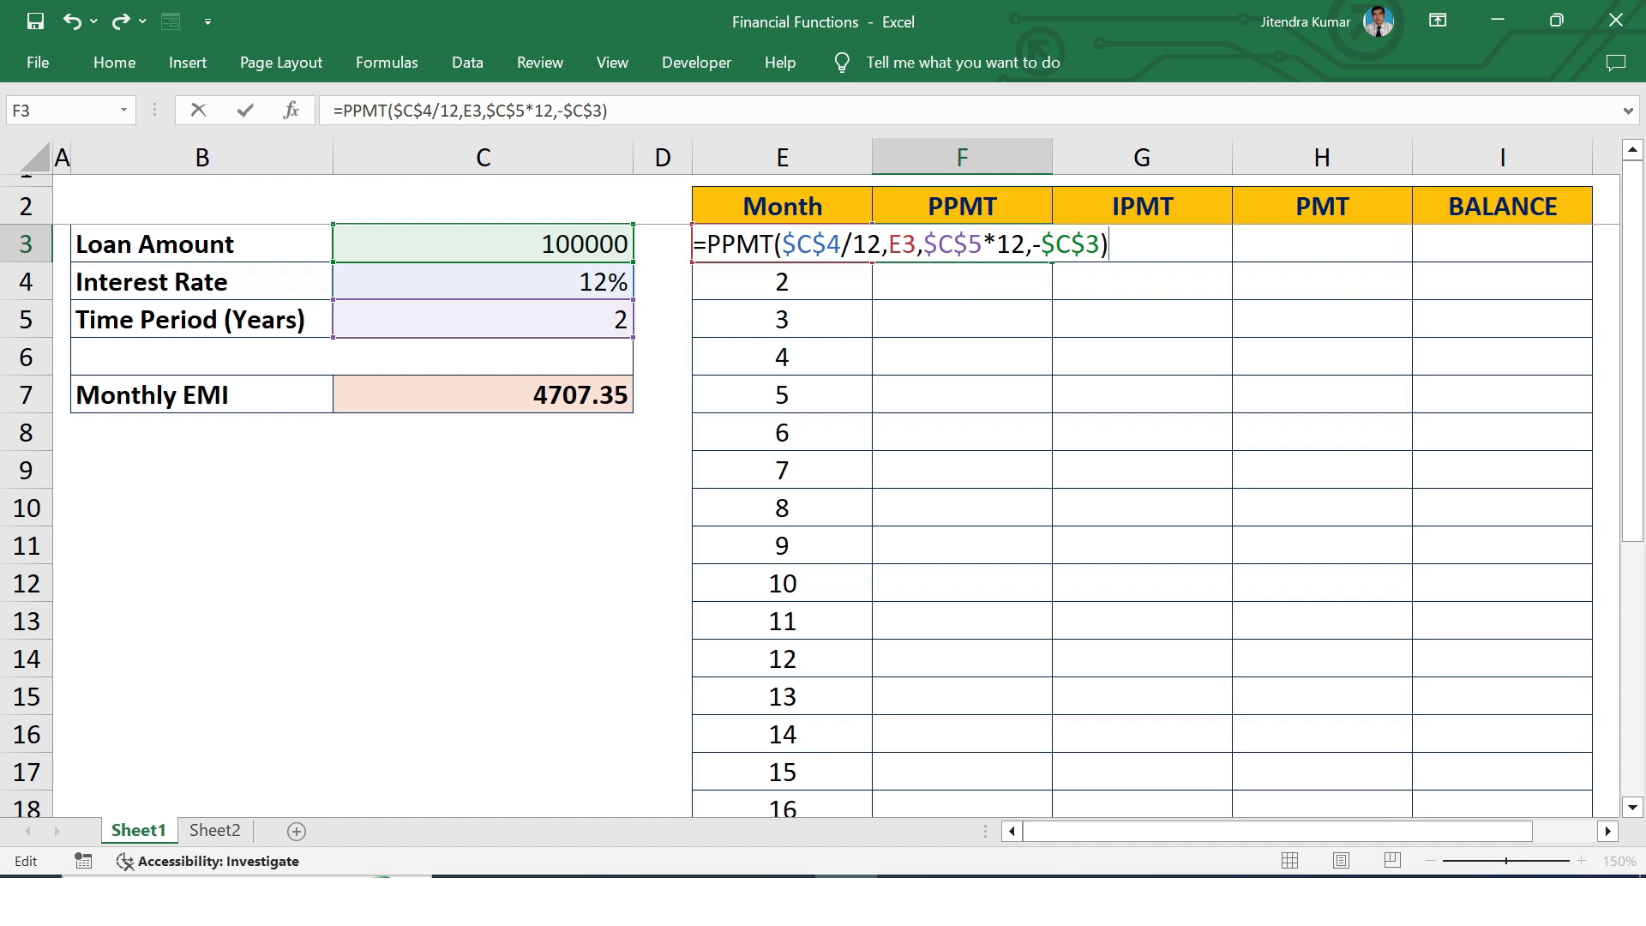
key("ctrl+Return")
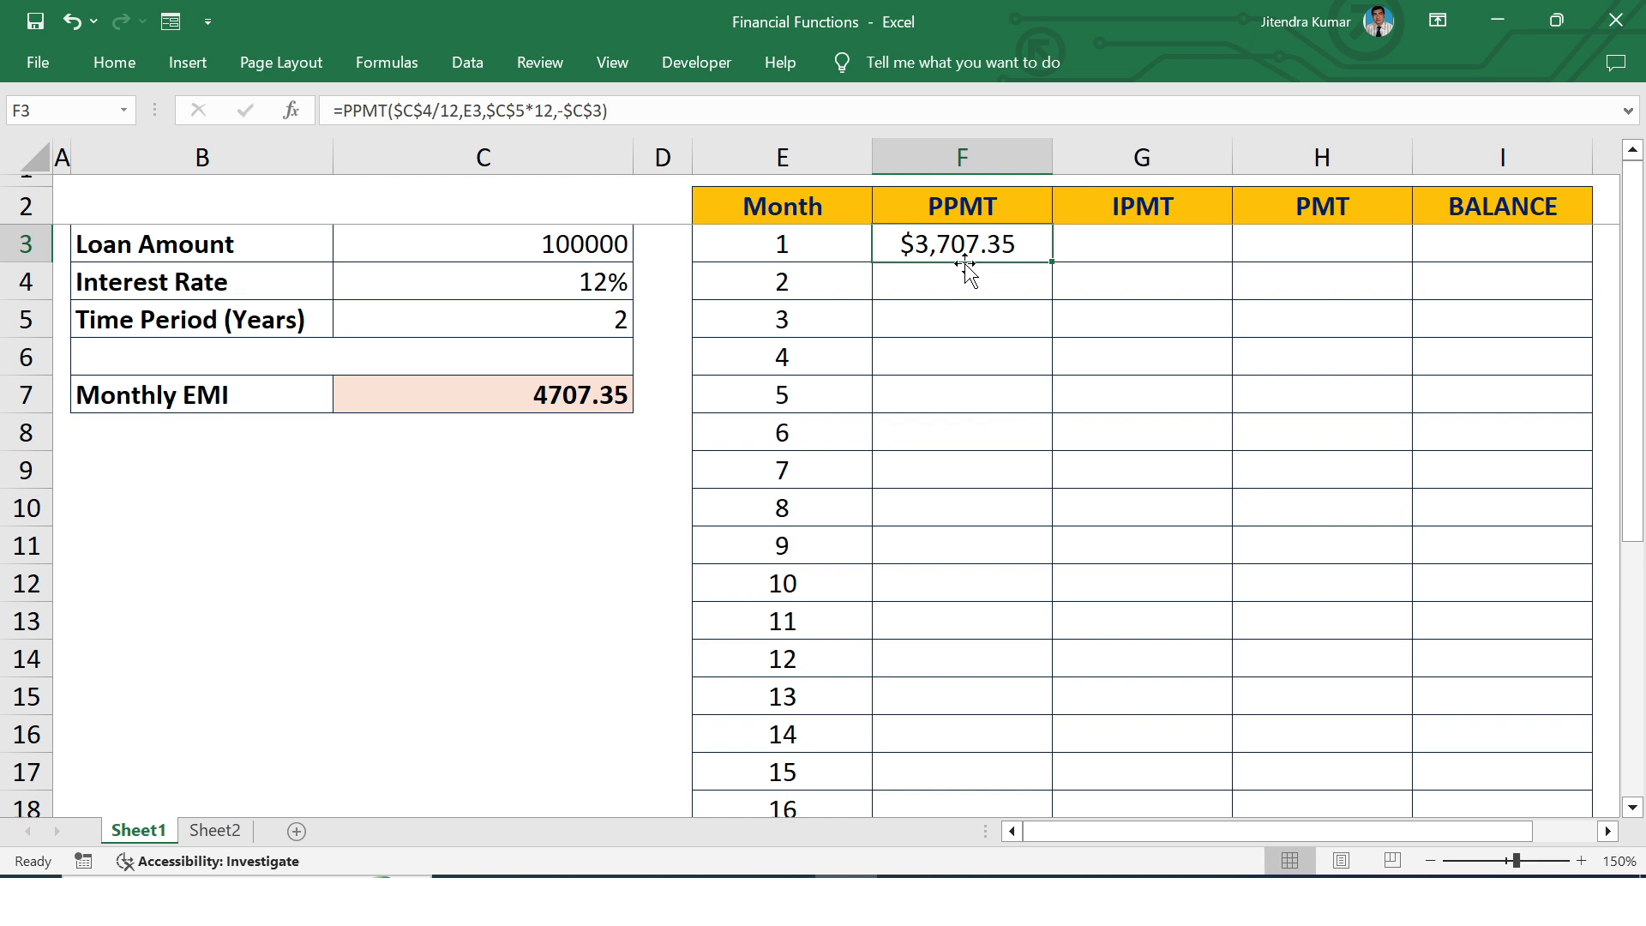
Start an IPMT formula in G3 with the absolute interest rate divided by 12 as the rate argument: =IPMT($C$4/12,.
left_click(1164, 241)
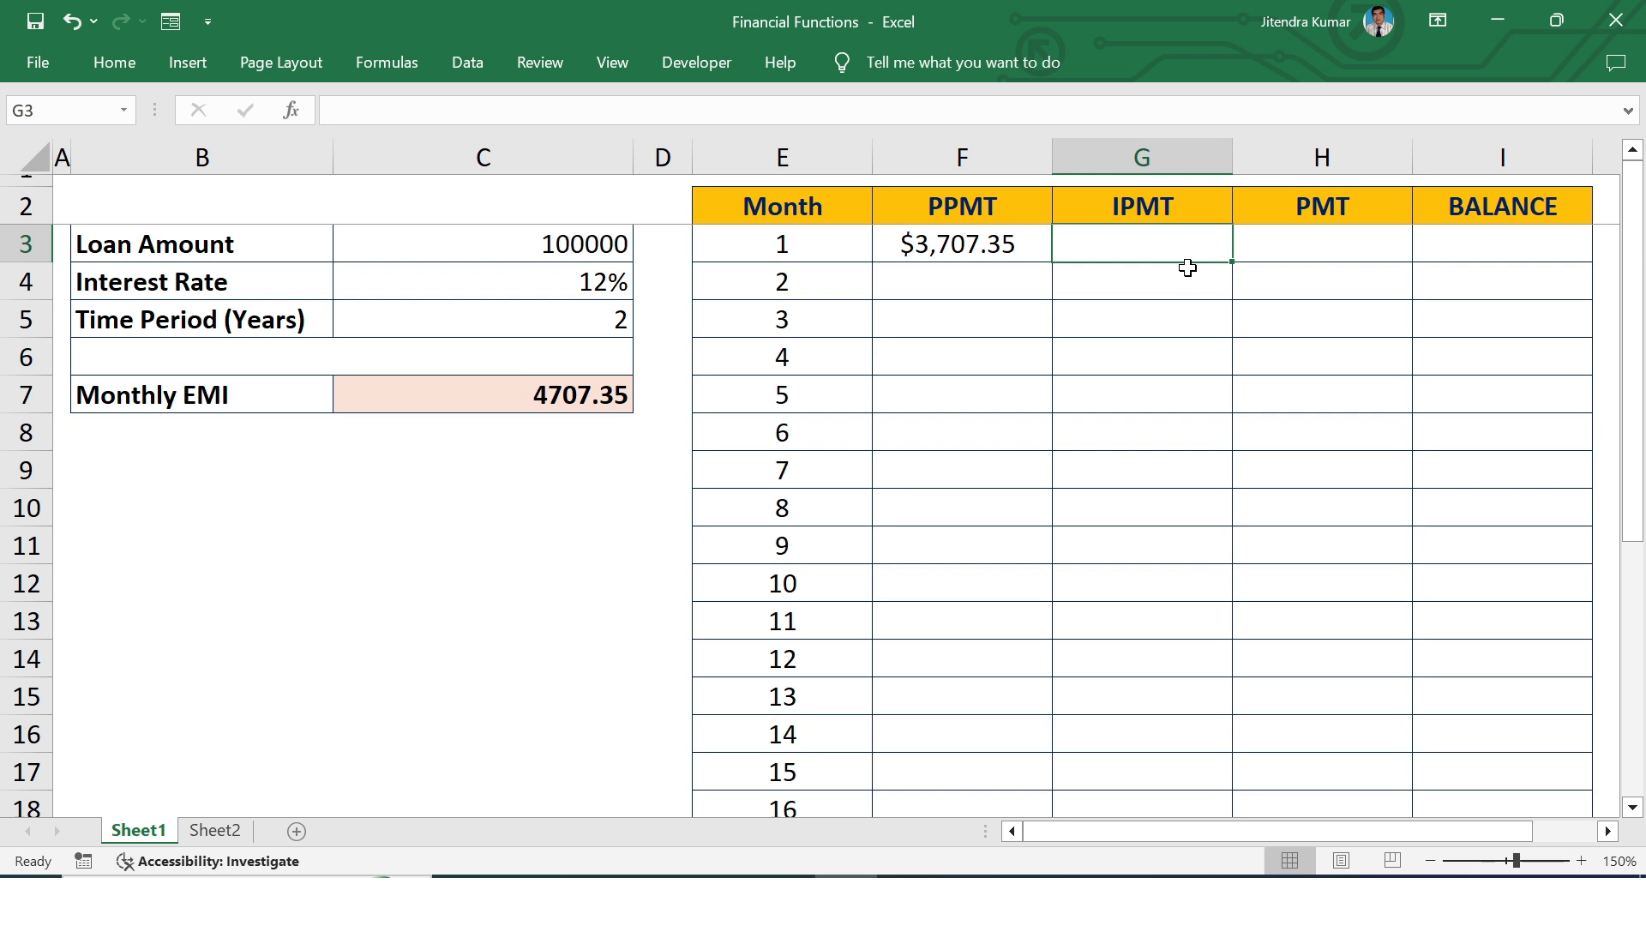
type("=ipm")
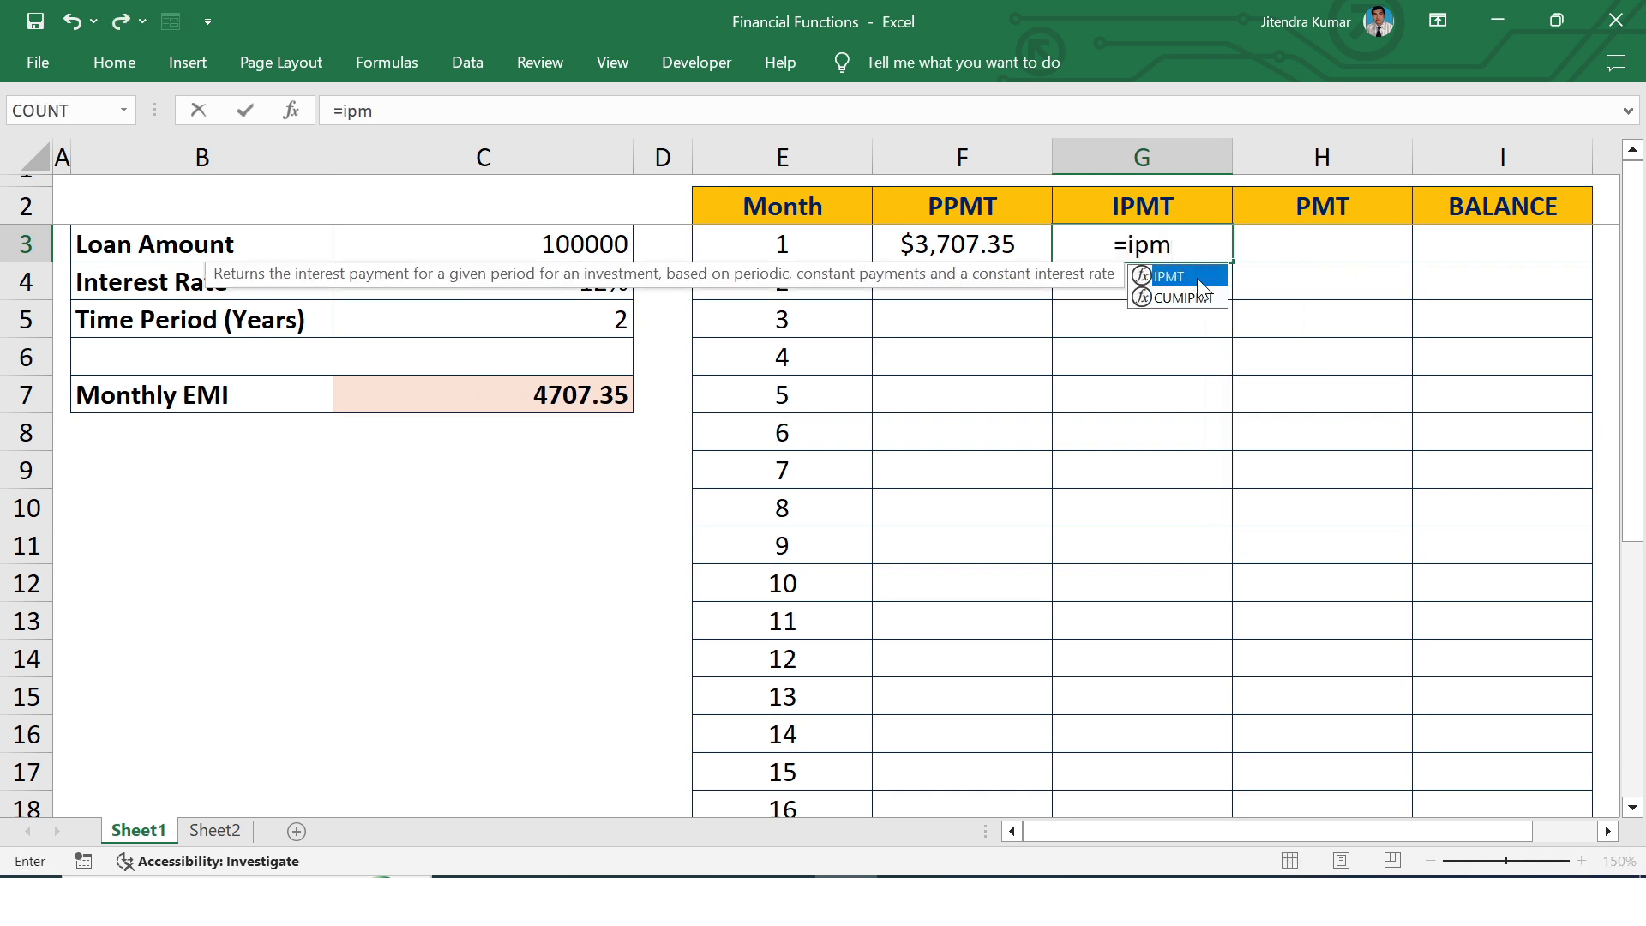
double_click(1197, 278)
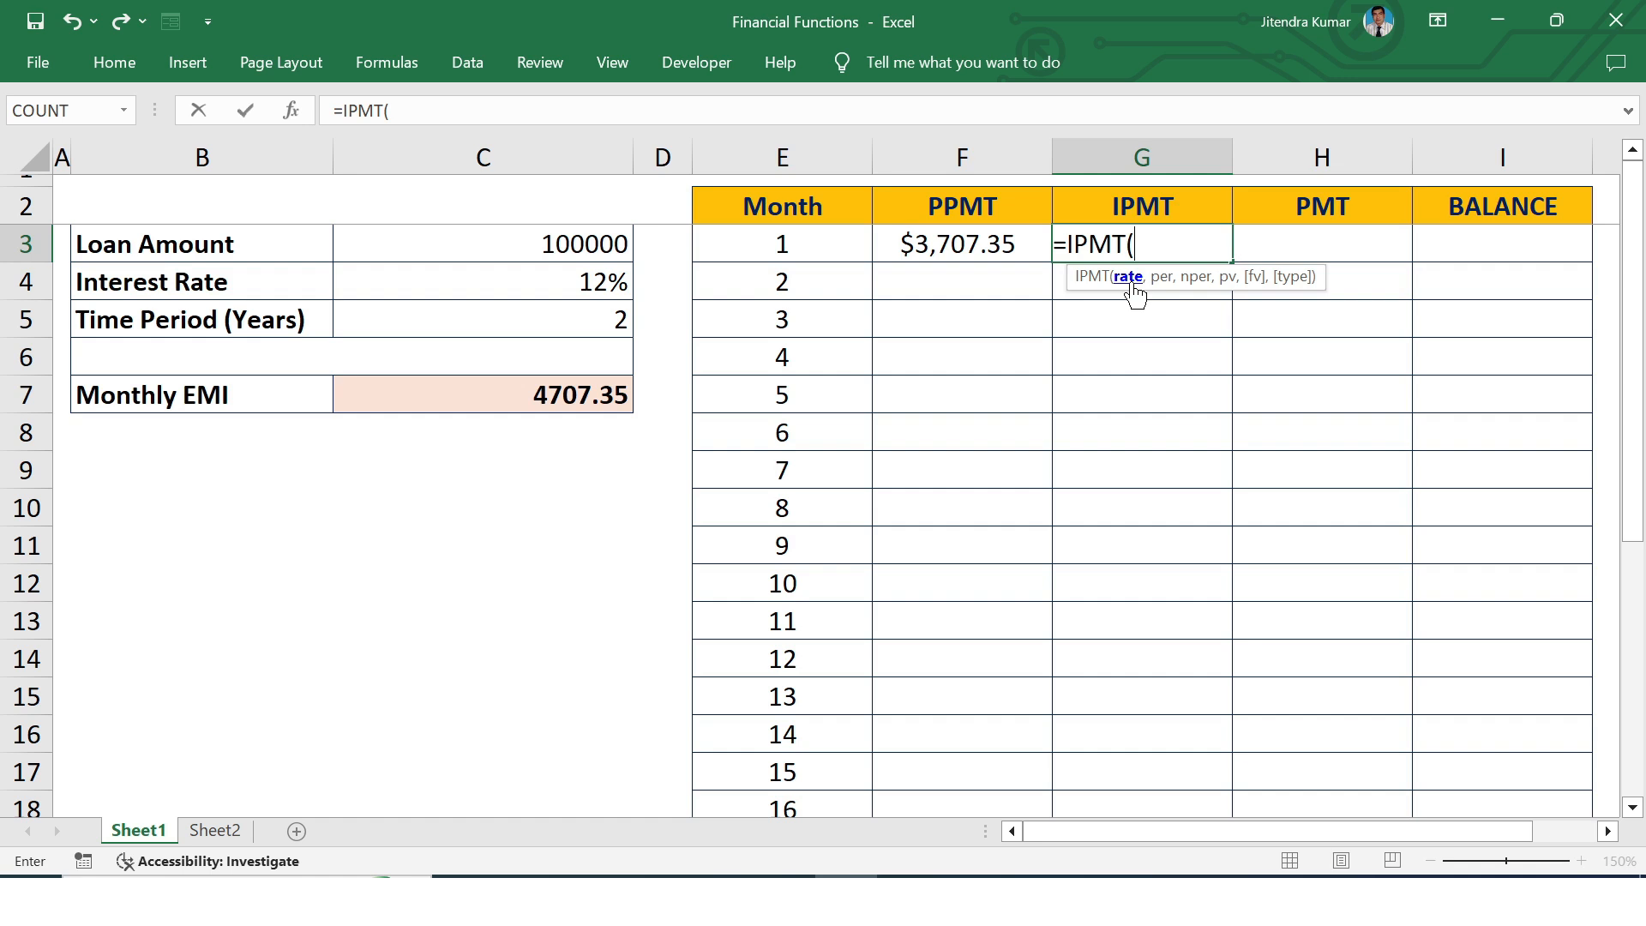
left_click(615, 281)
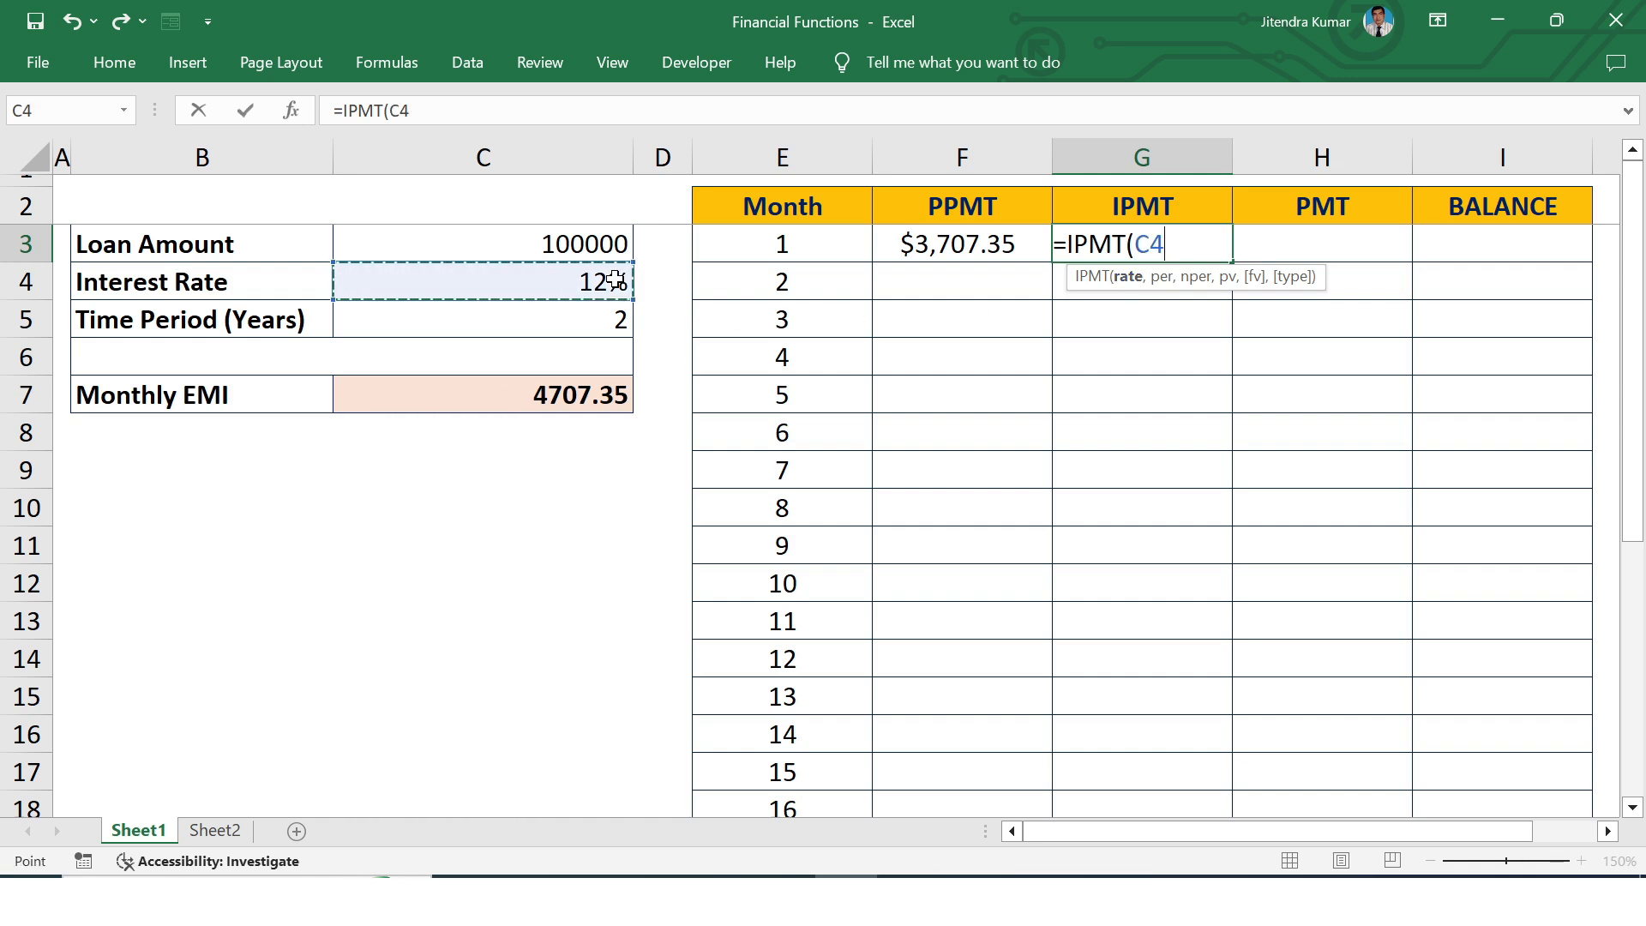
type("/12")
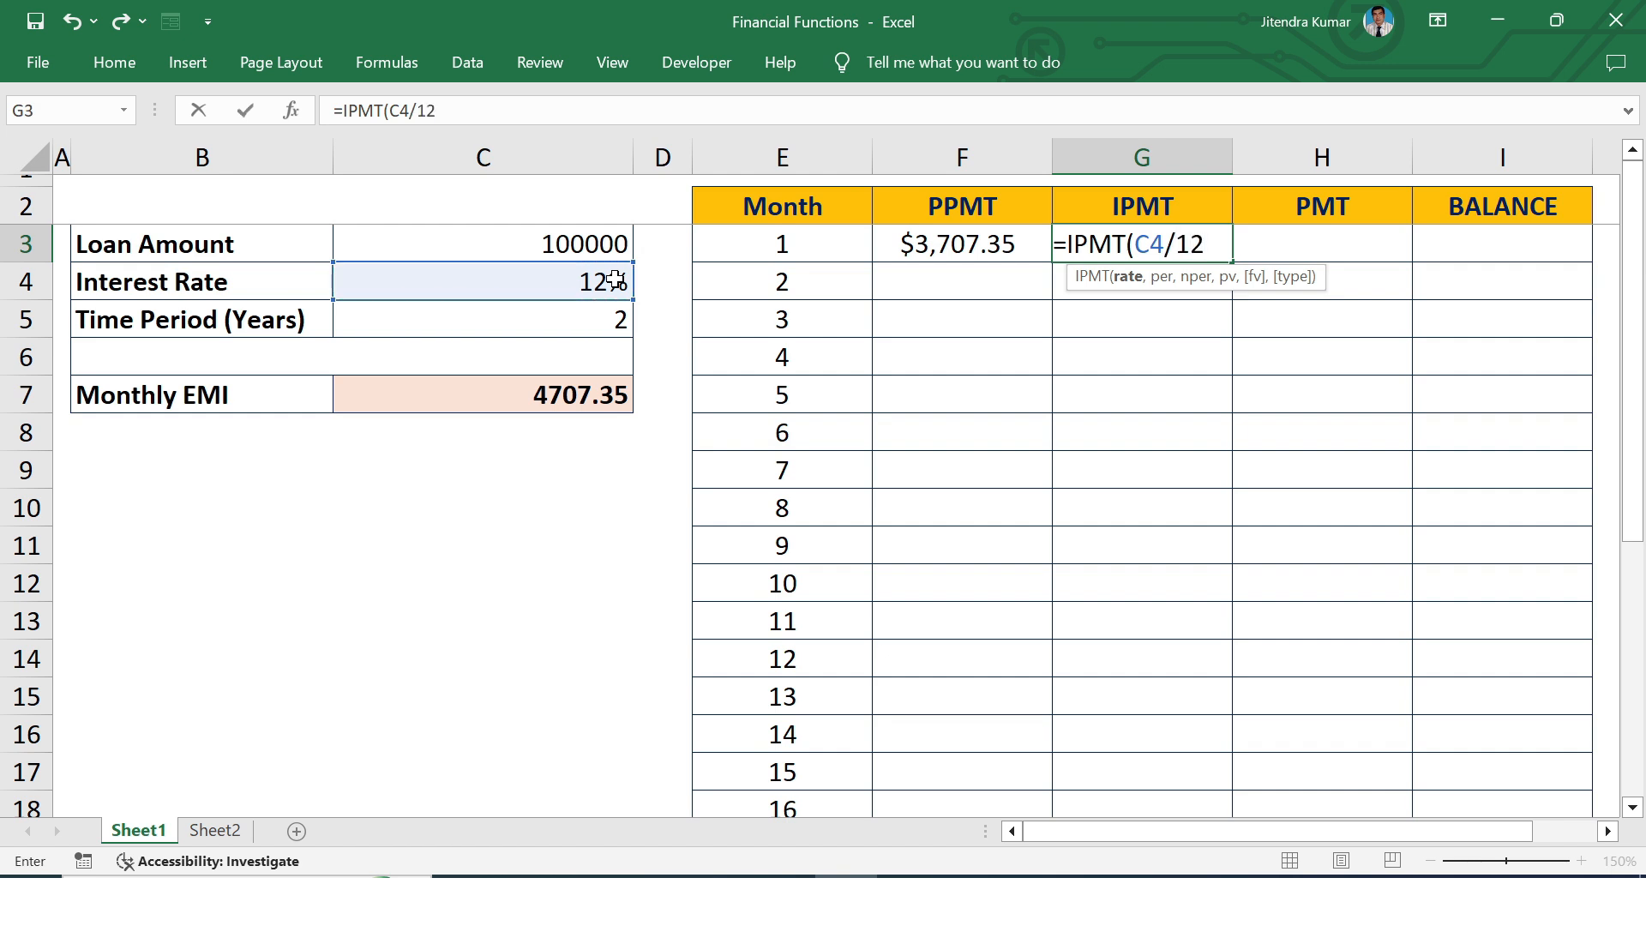
double_click(1150, 245)
key("F4")
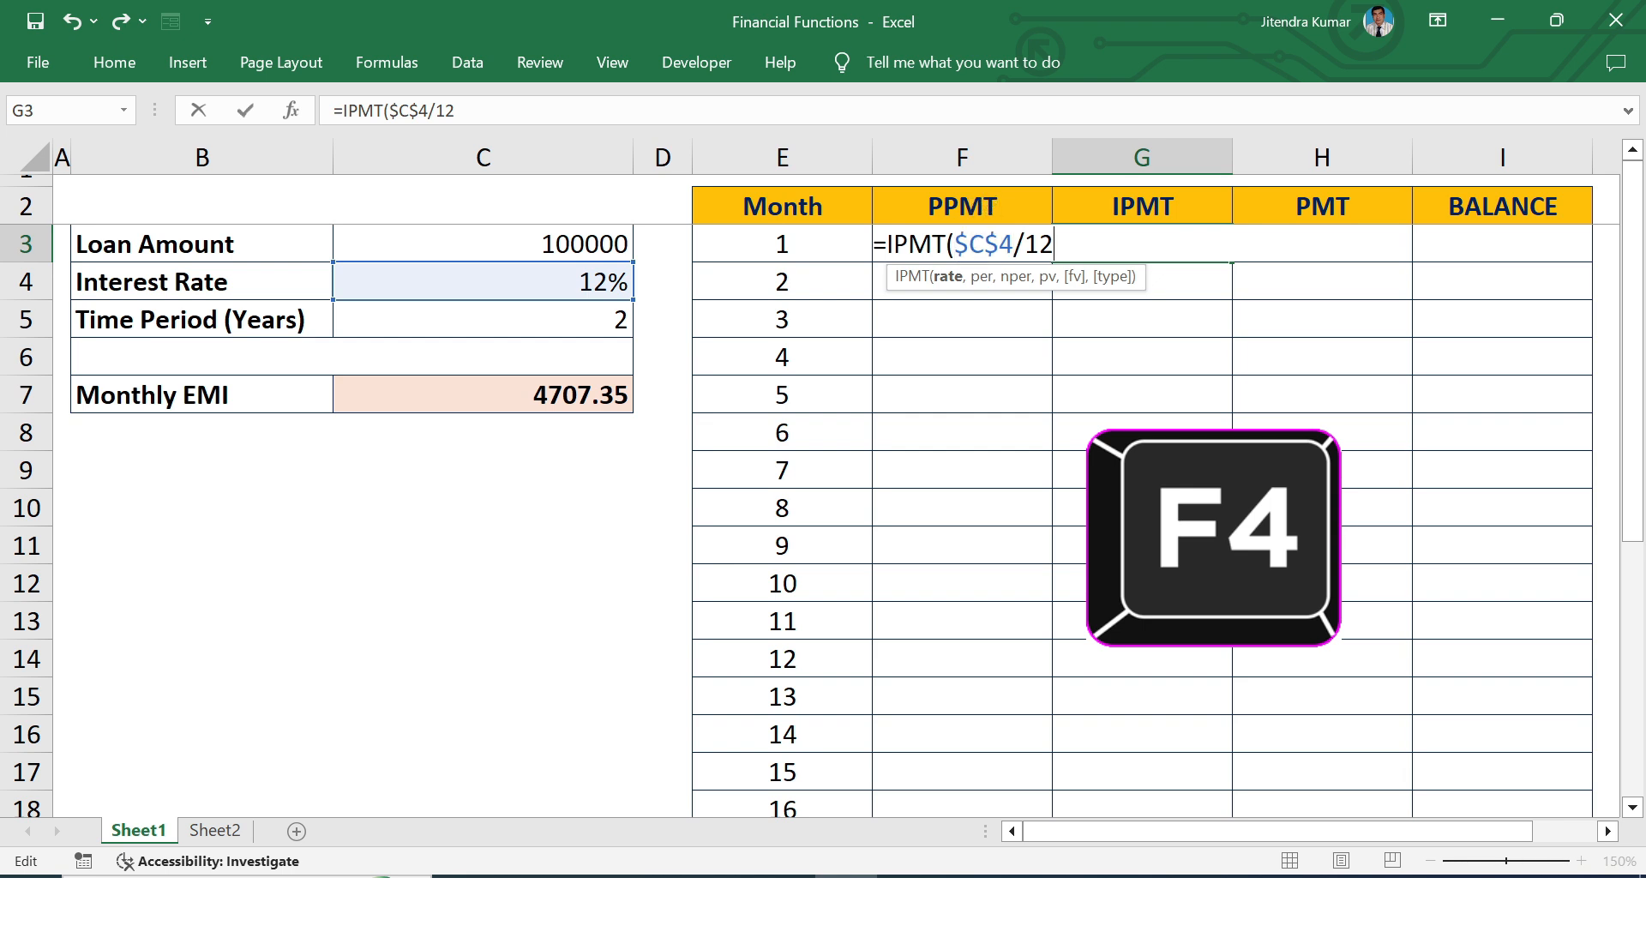
type("/12,")
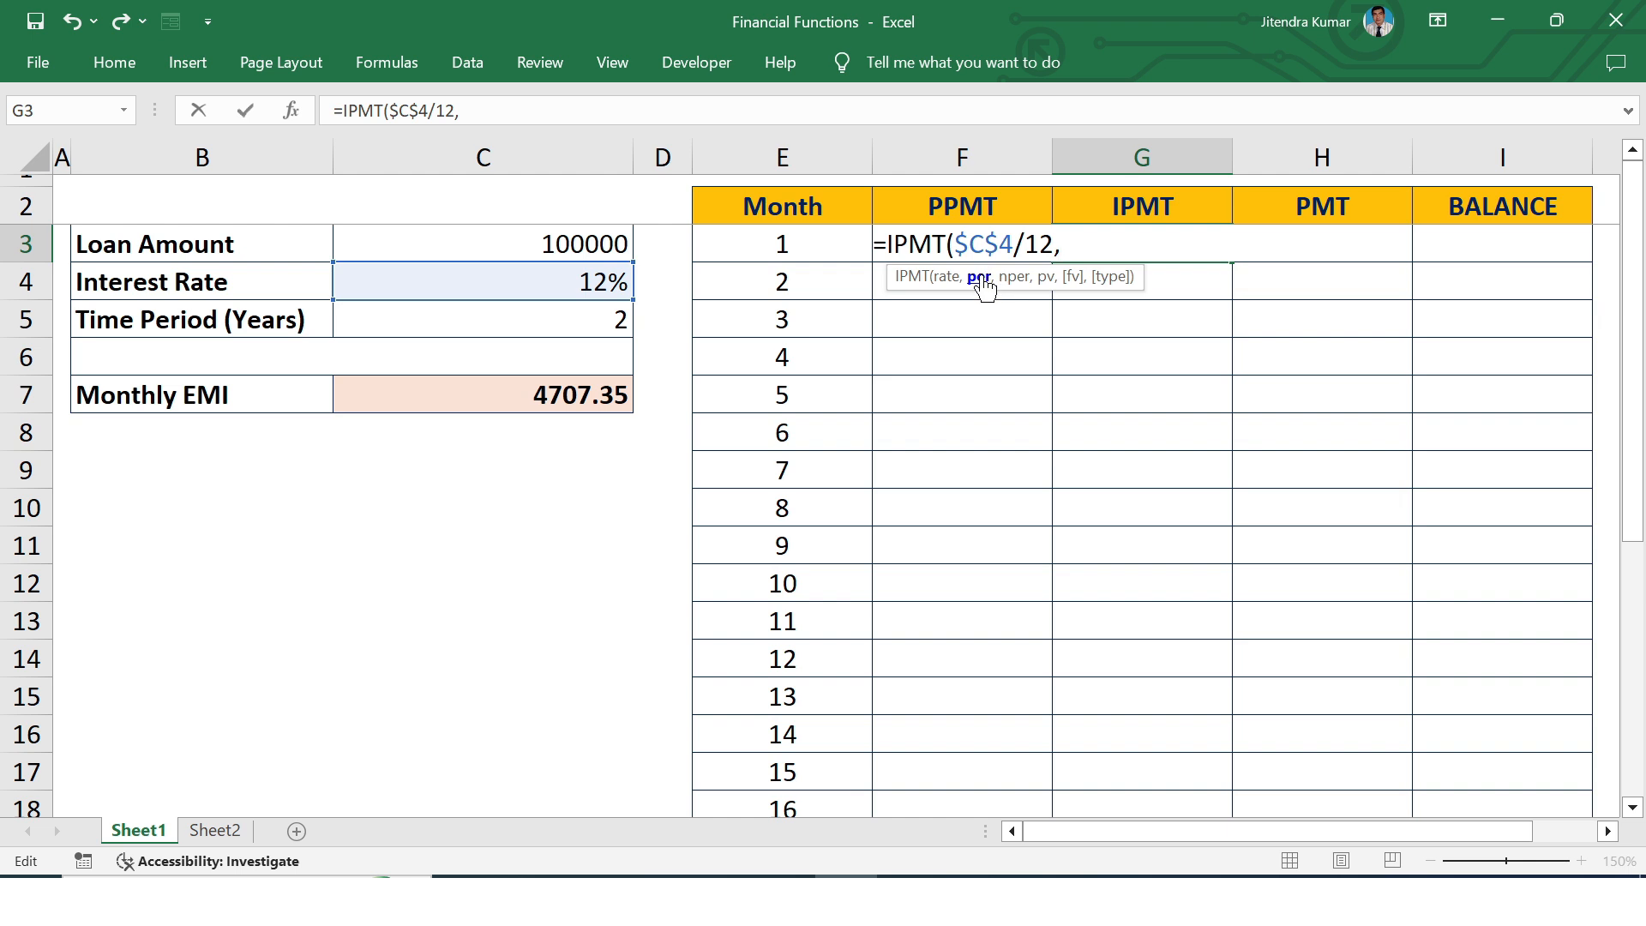
Add month E3 as the period and $C$5*12 as the number of periods to the IPMT formula in G3.
left_click(795, 247)
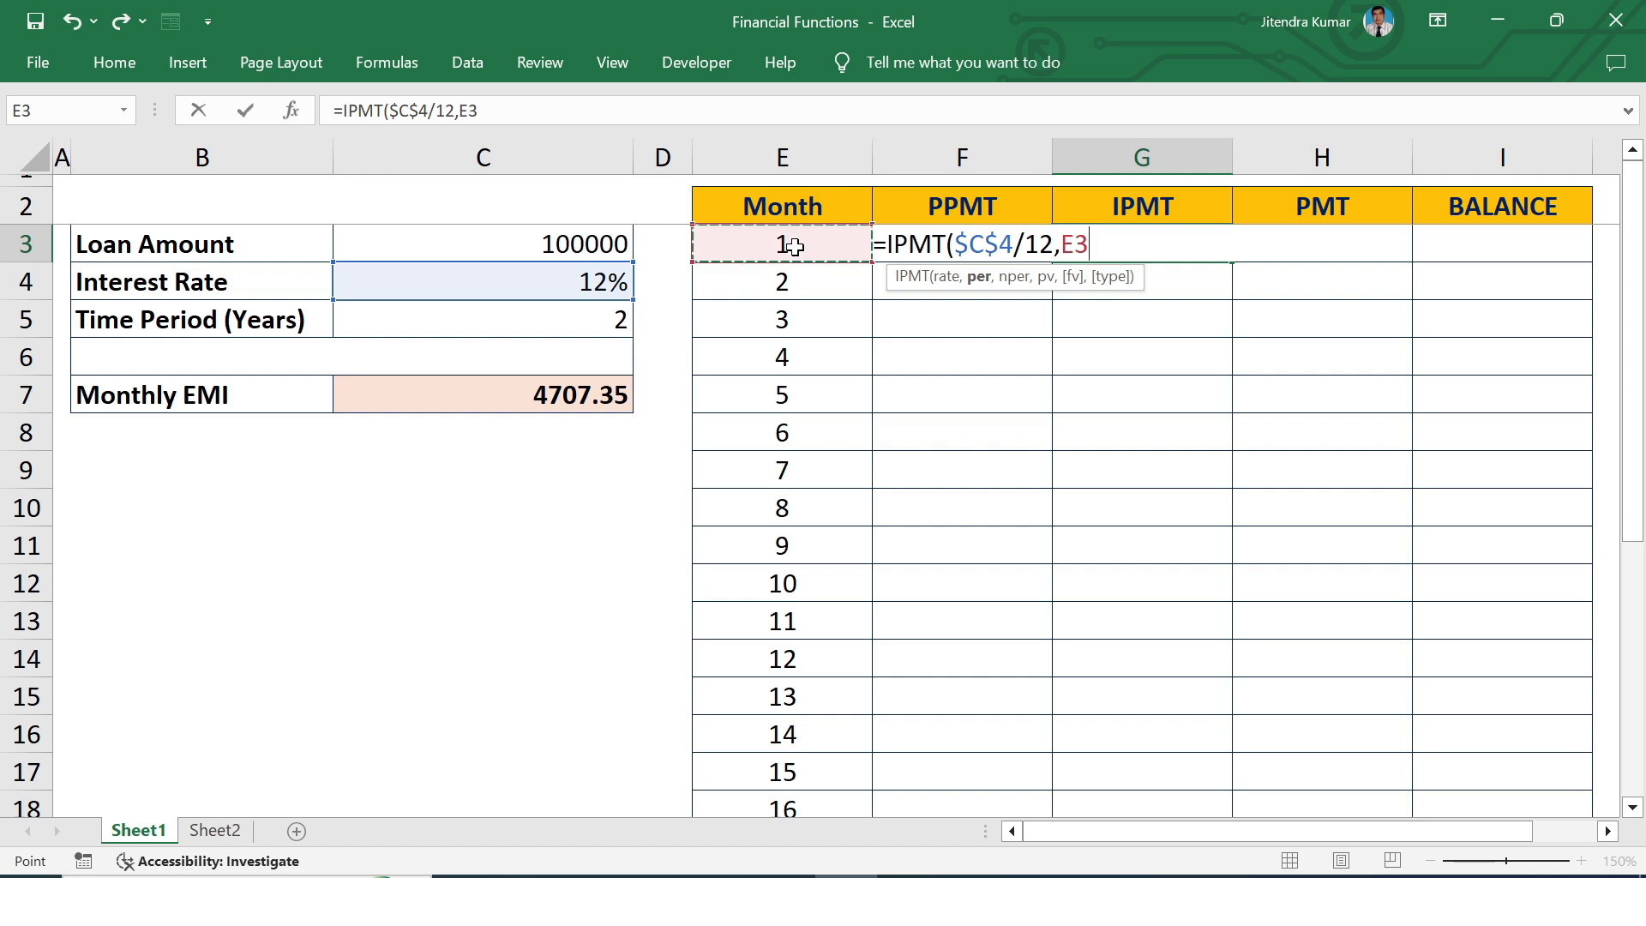
type(",")
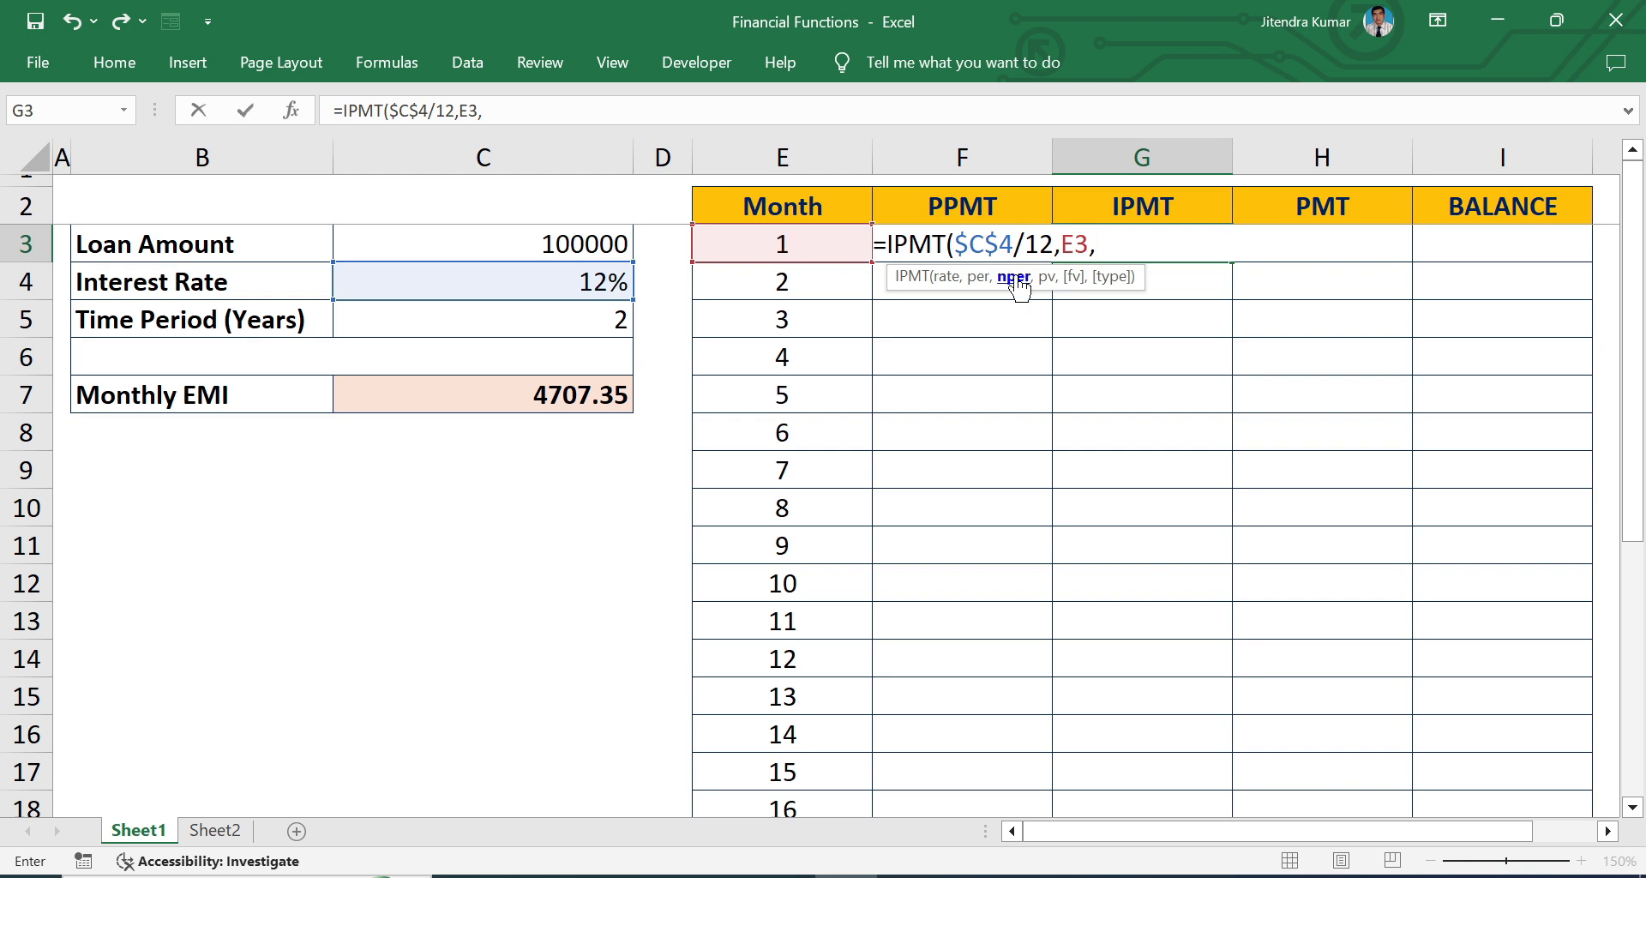
left_click(551, 307)
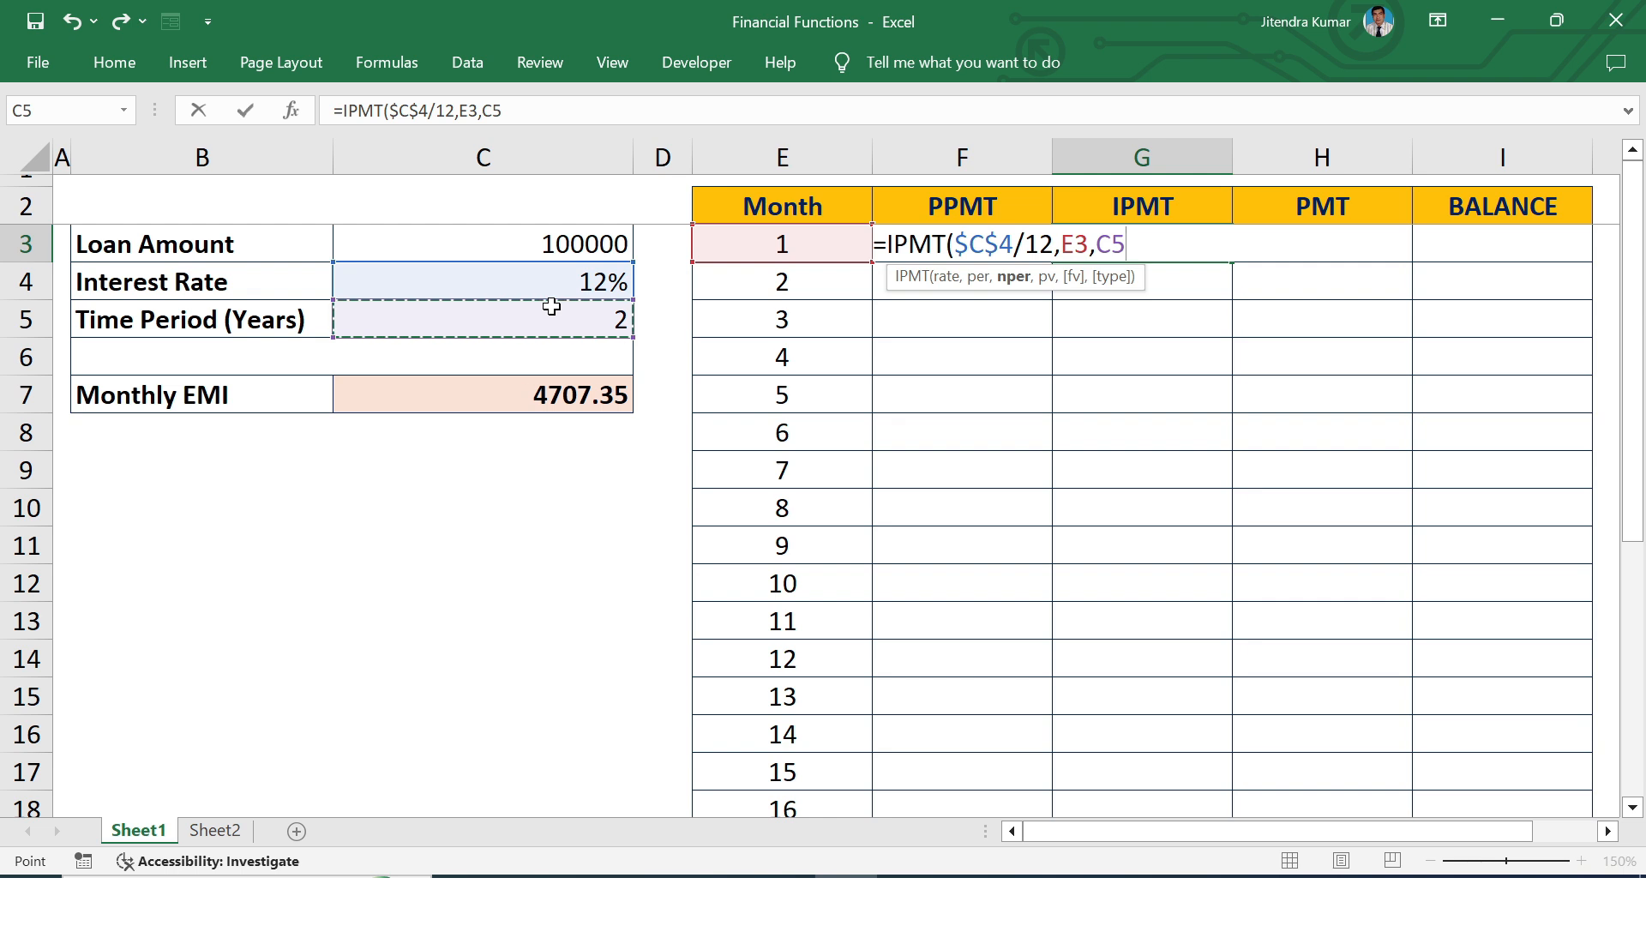
key("F4")
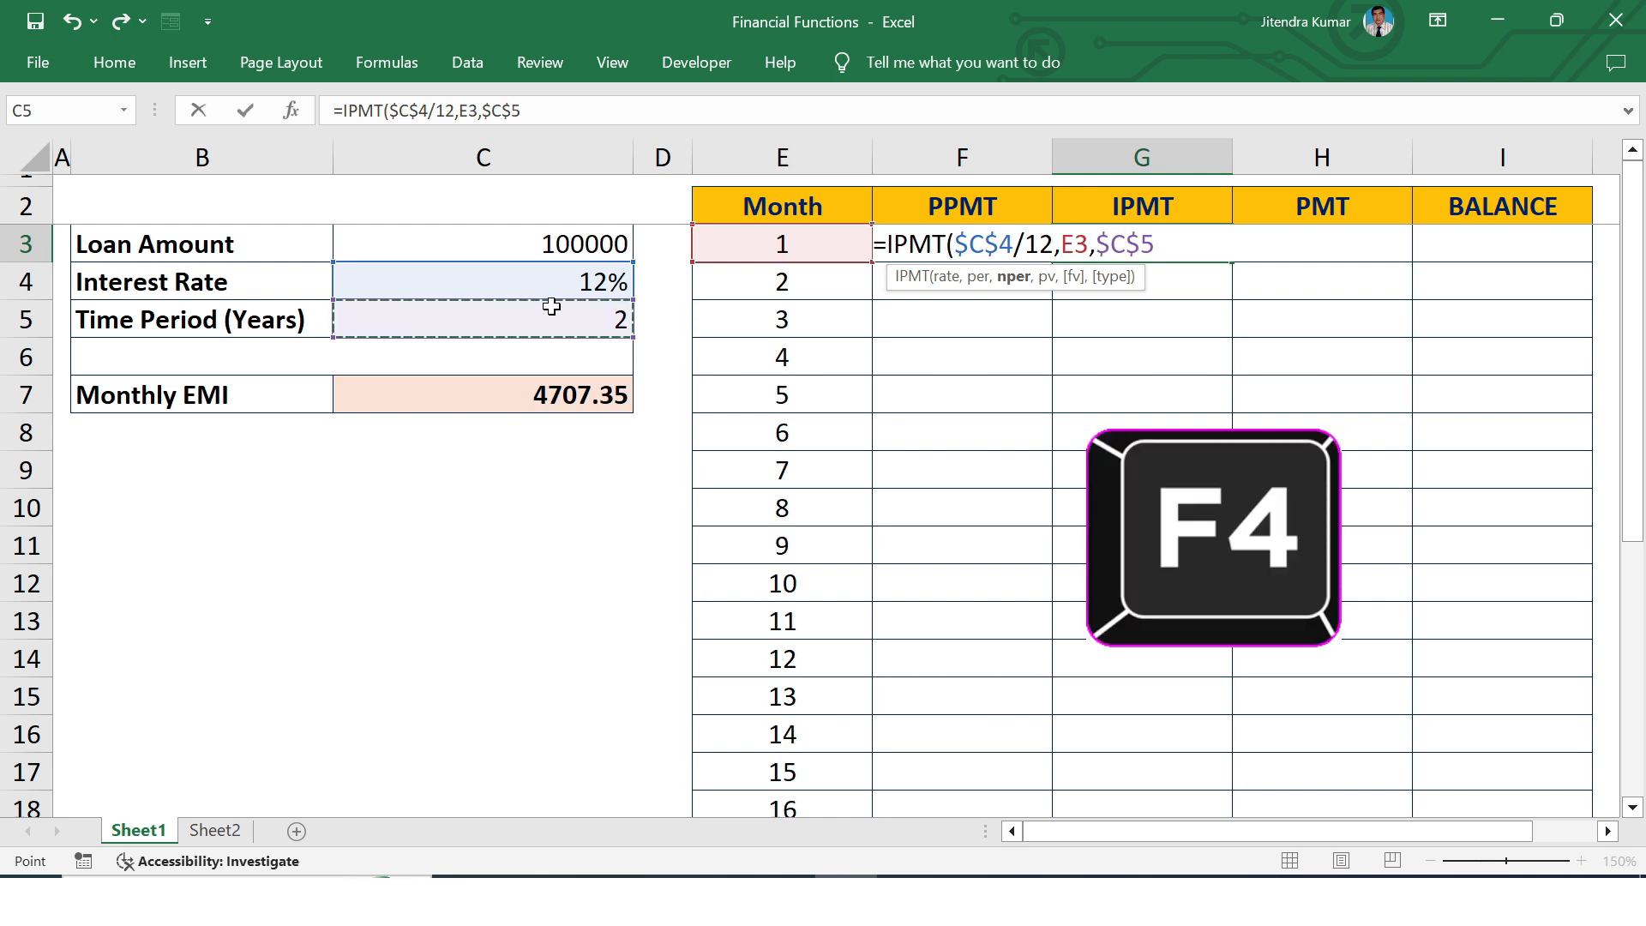
type("*")
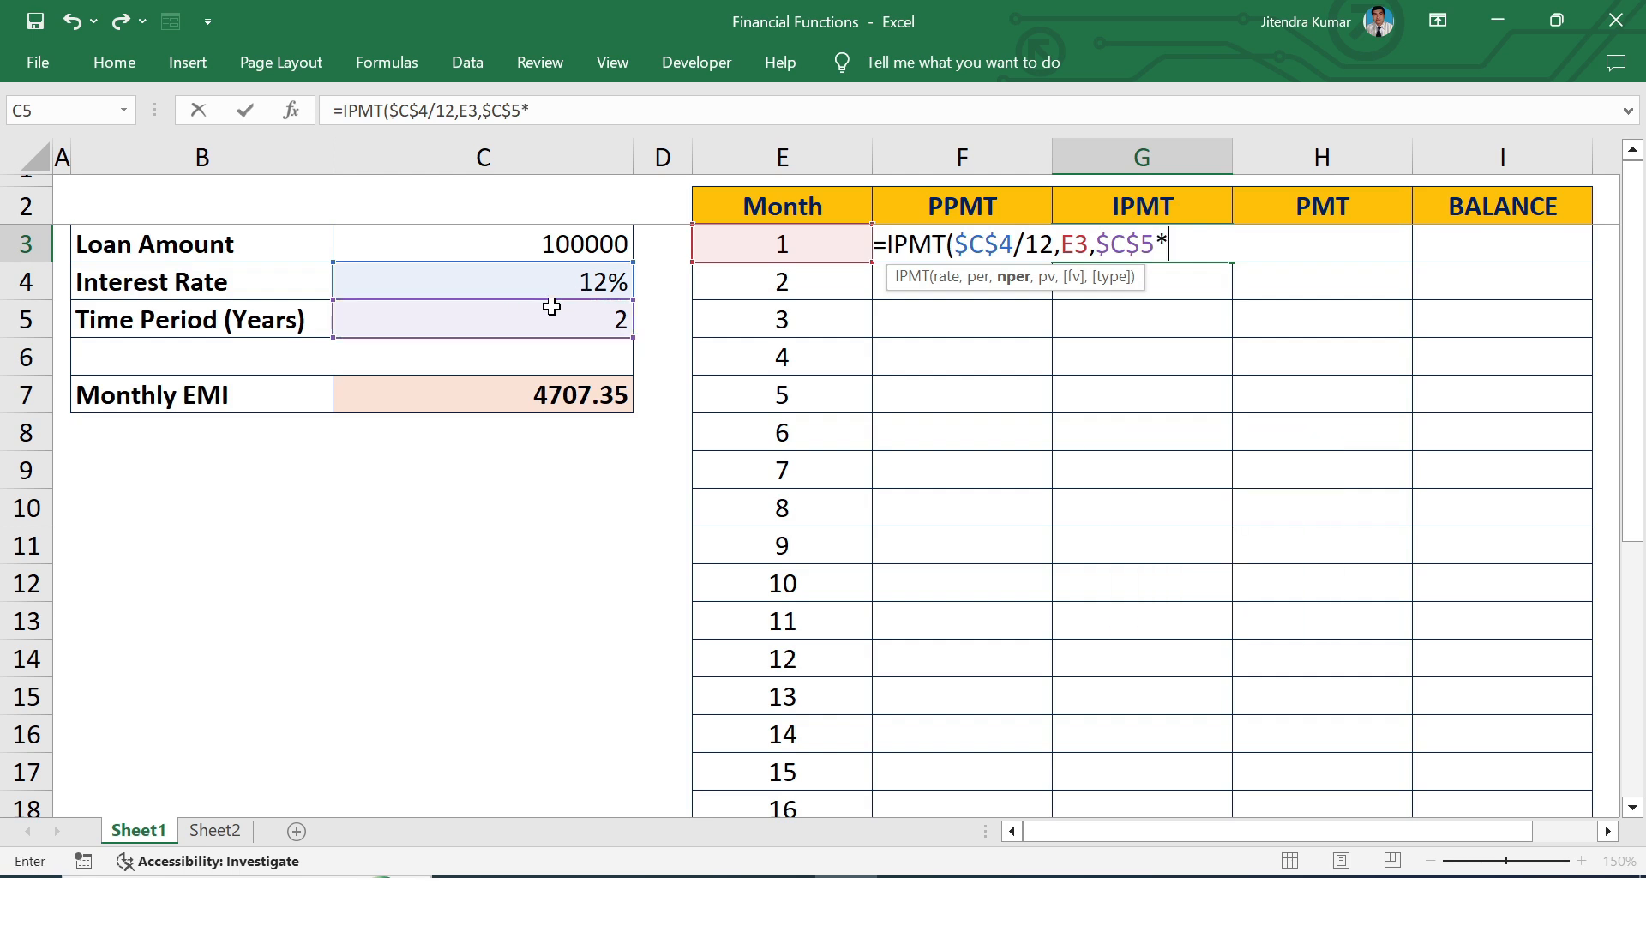
type("12")
type(",")
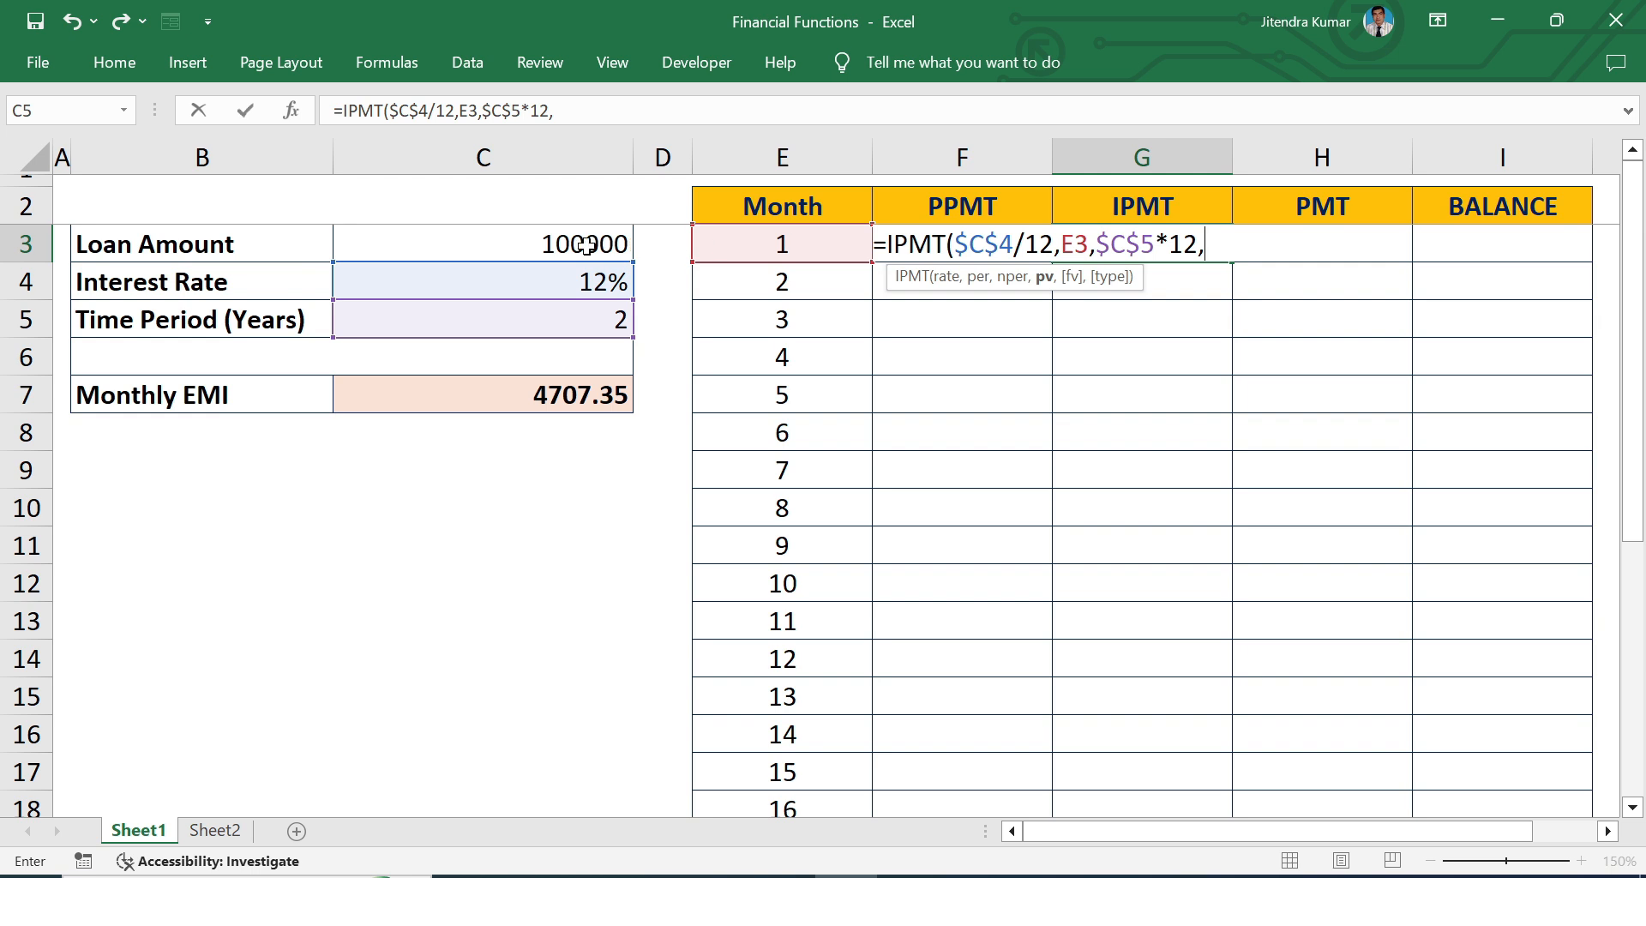
Complete the G3 formula with the absolute loan amount as present value, giving =IPMT($C$4/12,E3,$C$5*12,$C$3).
left_click(580, 242)
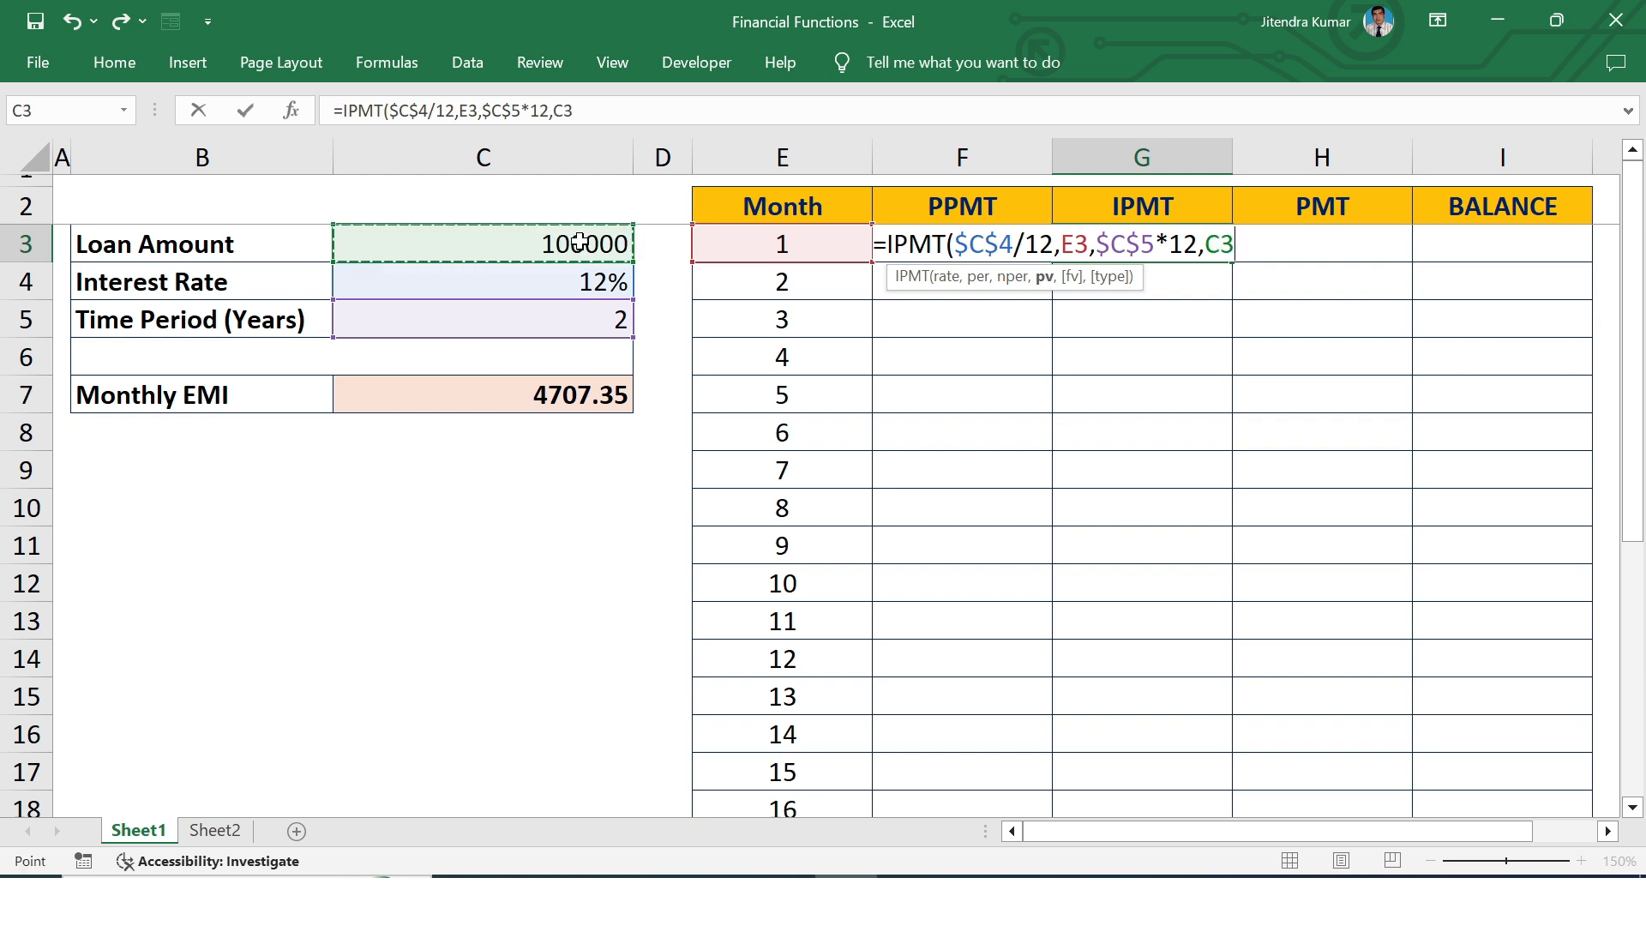
key("F4")
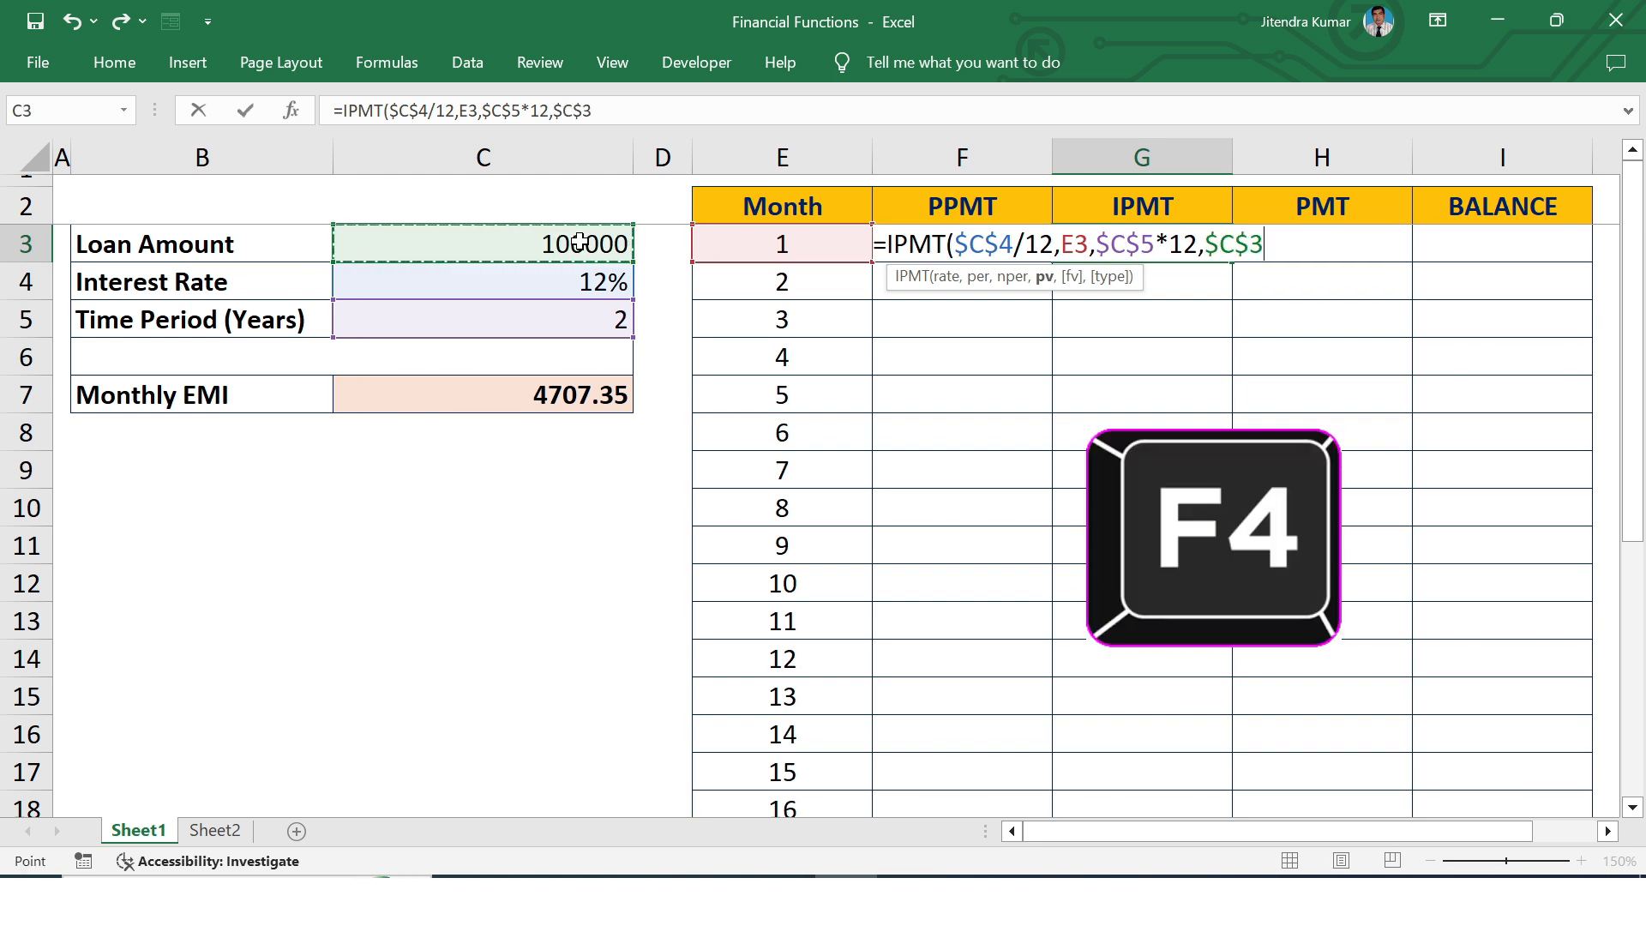
type(")")
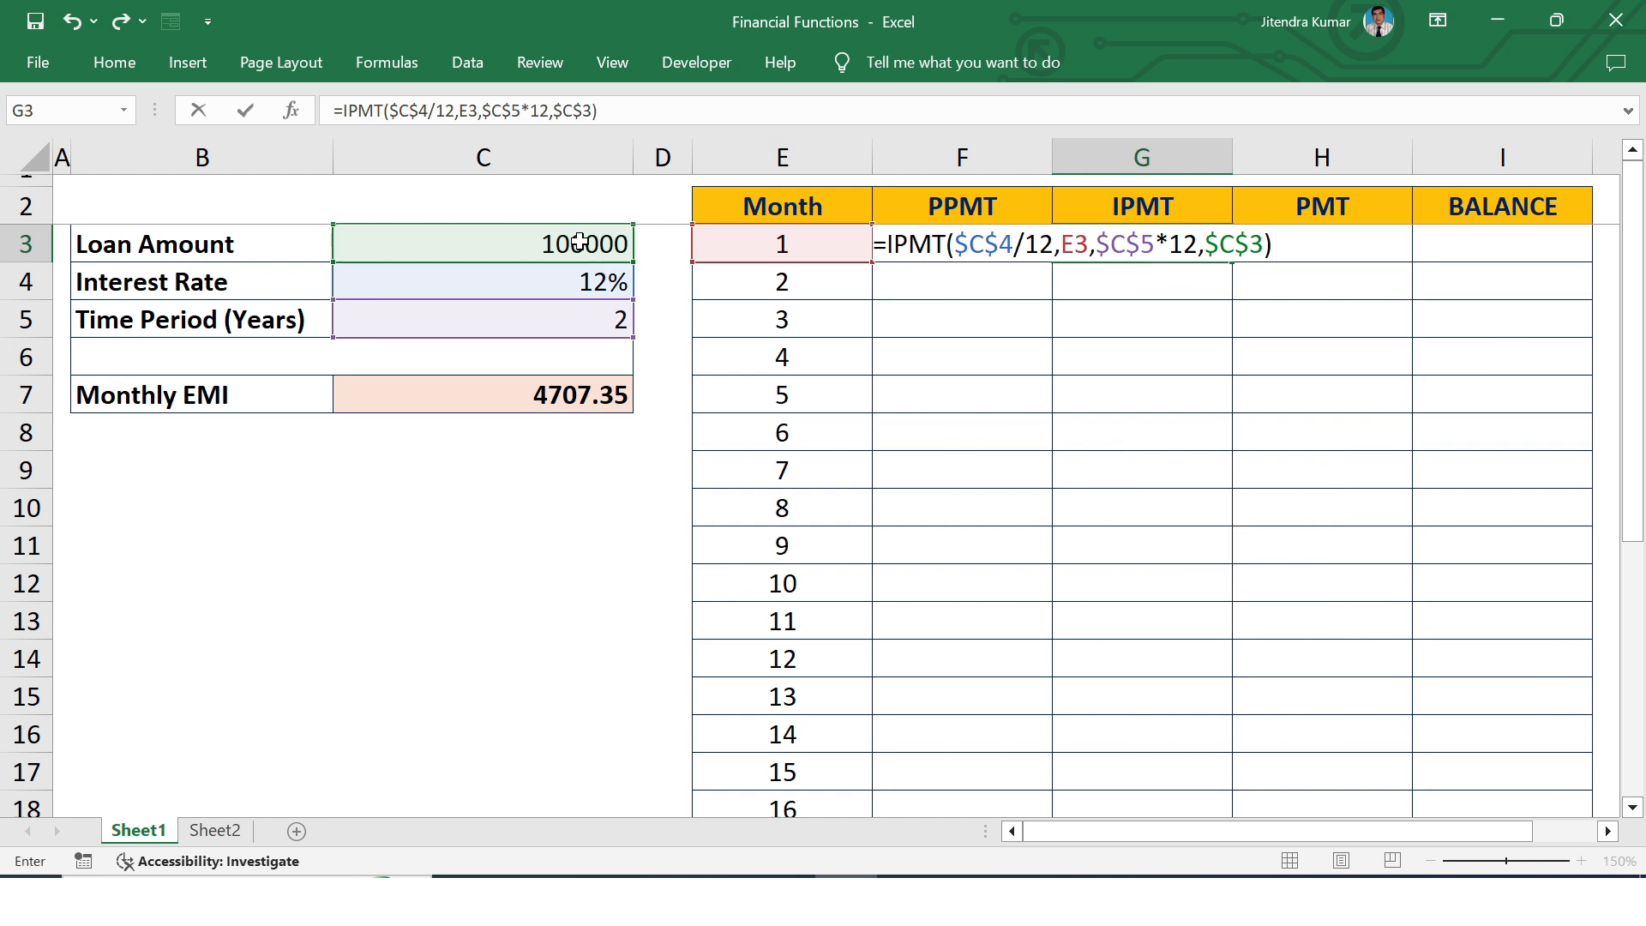
key("Return")
Negate the loan amount in the G3 interest formula so it reads =IPMT($C$4/12,E3,$C$5*12,-$C$3).
left_click(1072, 246)
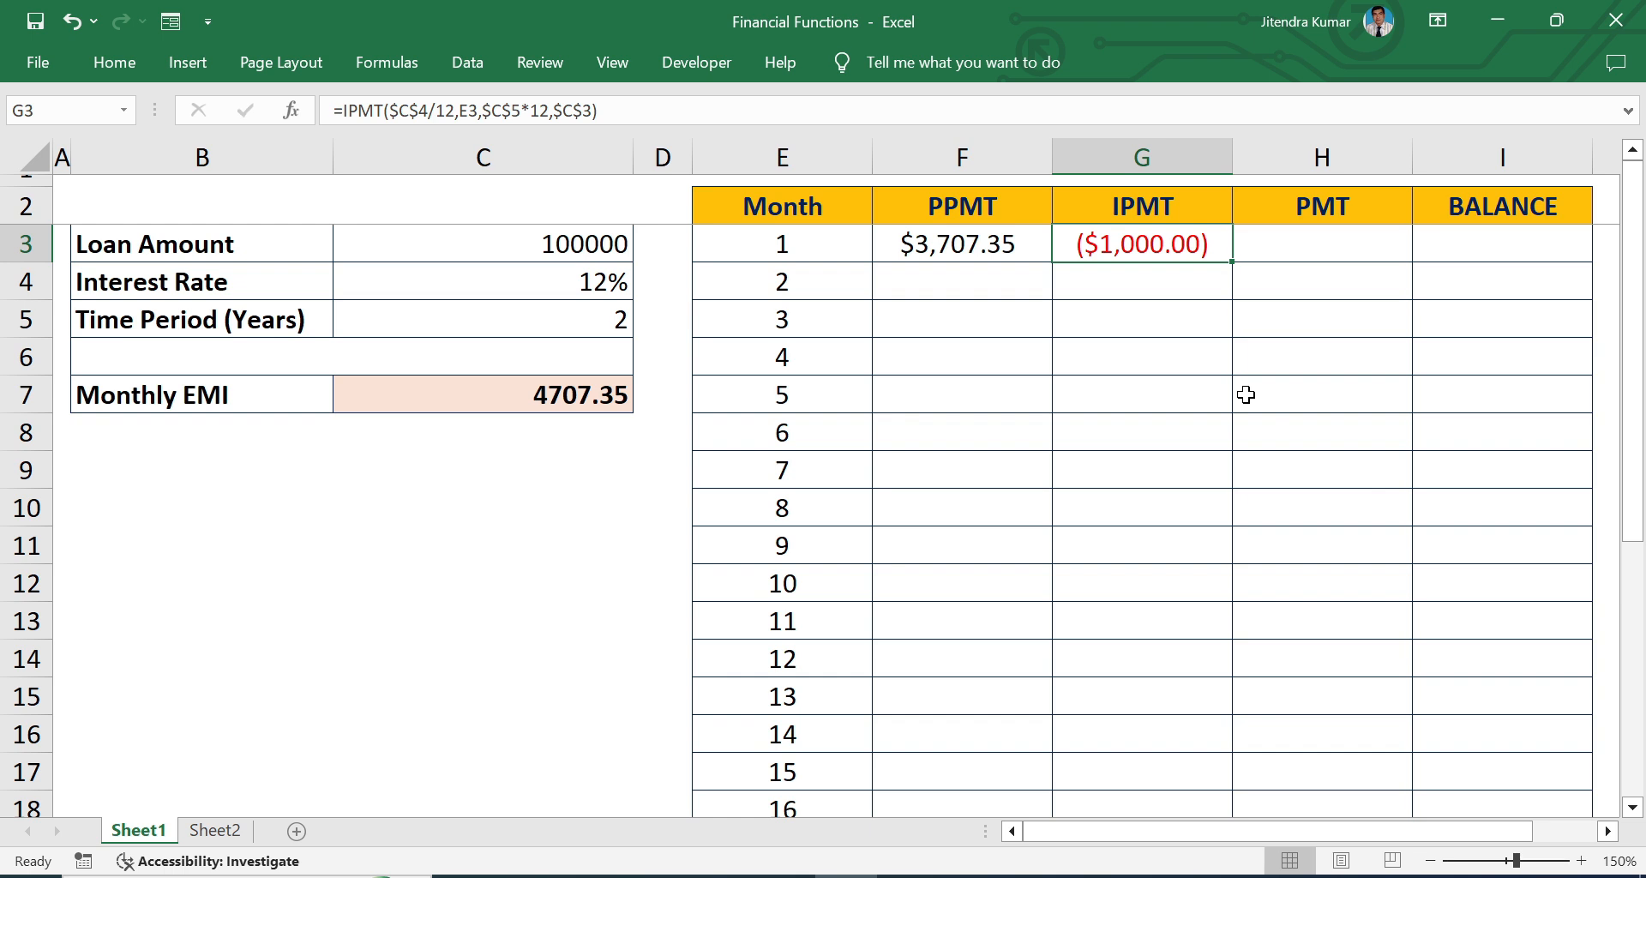
key("F2")
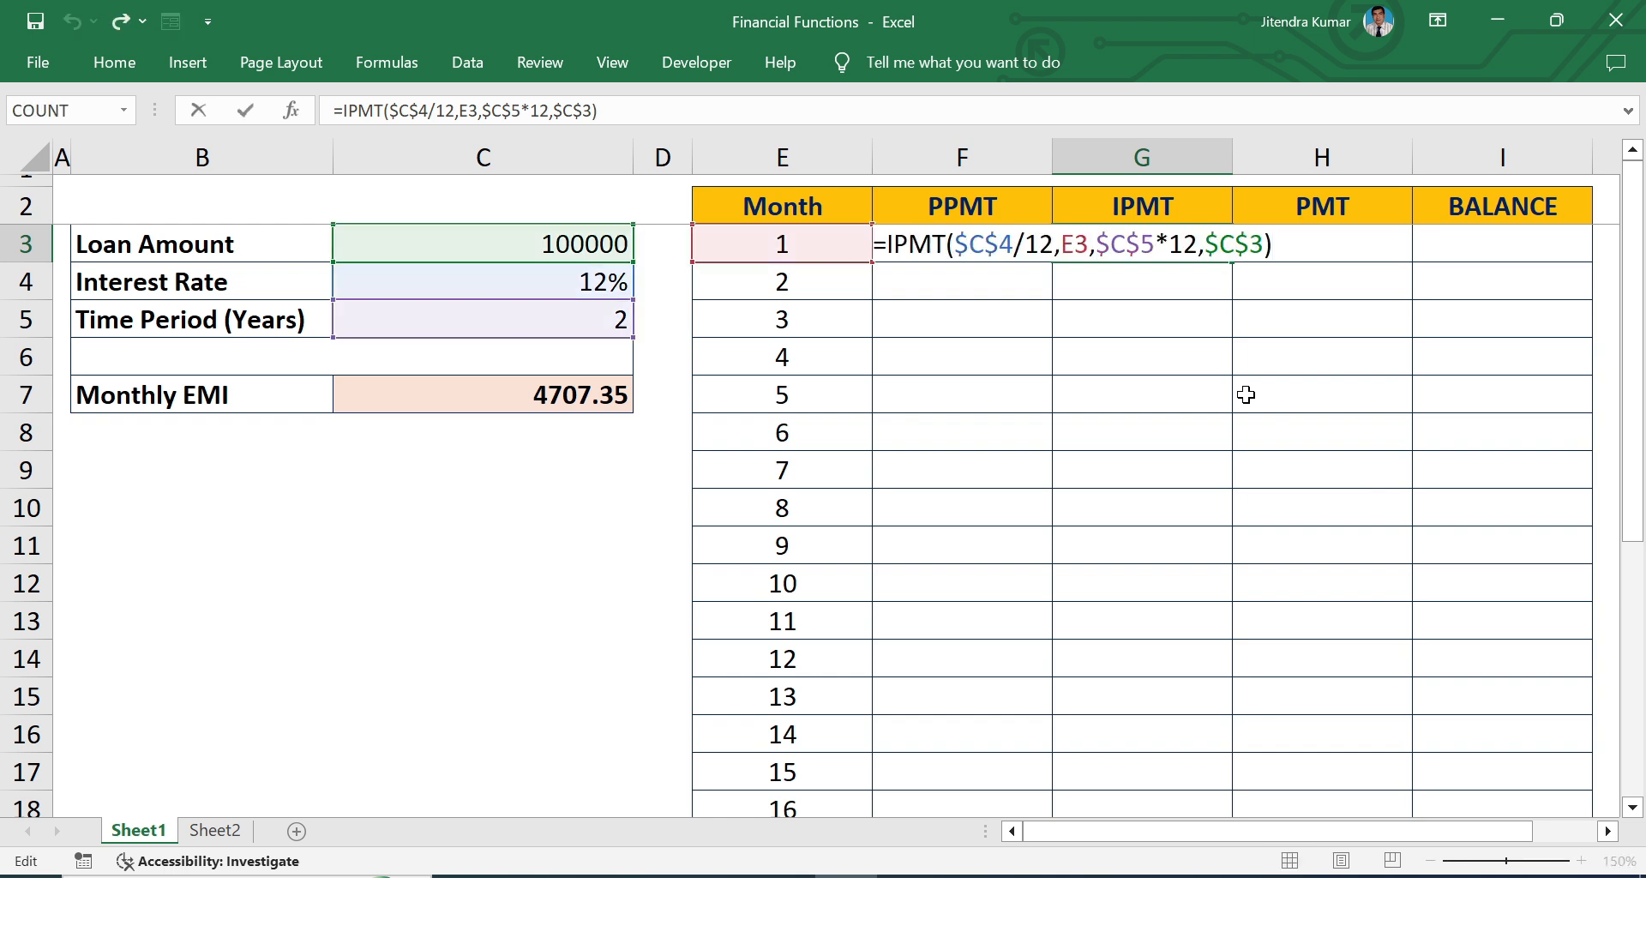
key("Left")
key("Left")
key("Left")
key("Left")
key("Left")
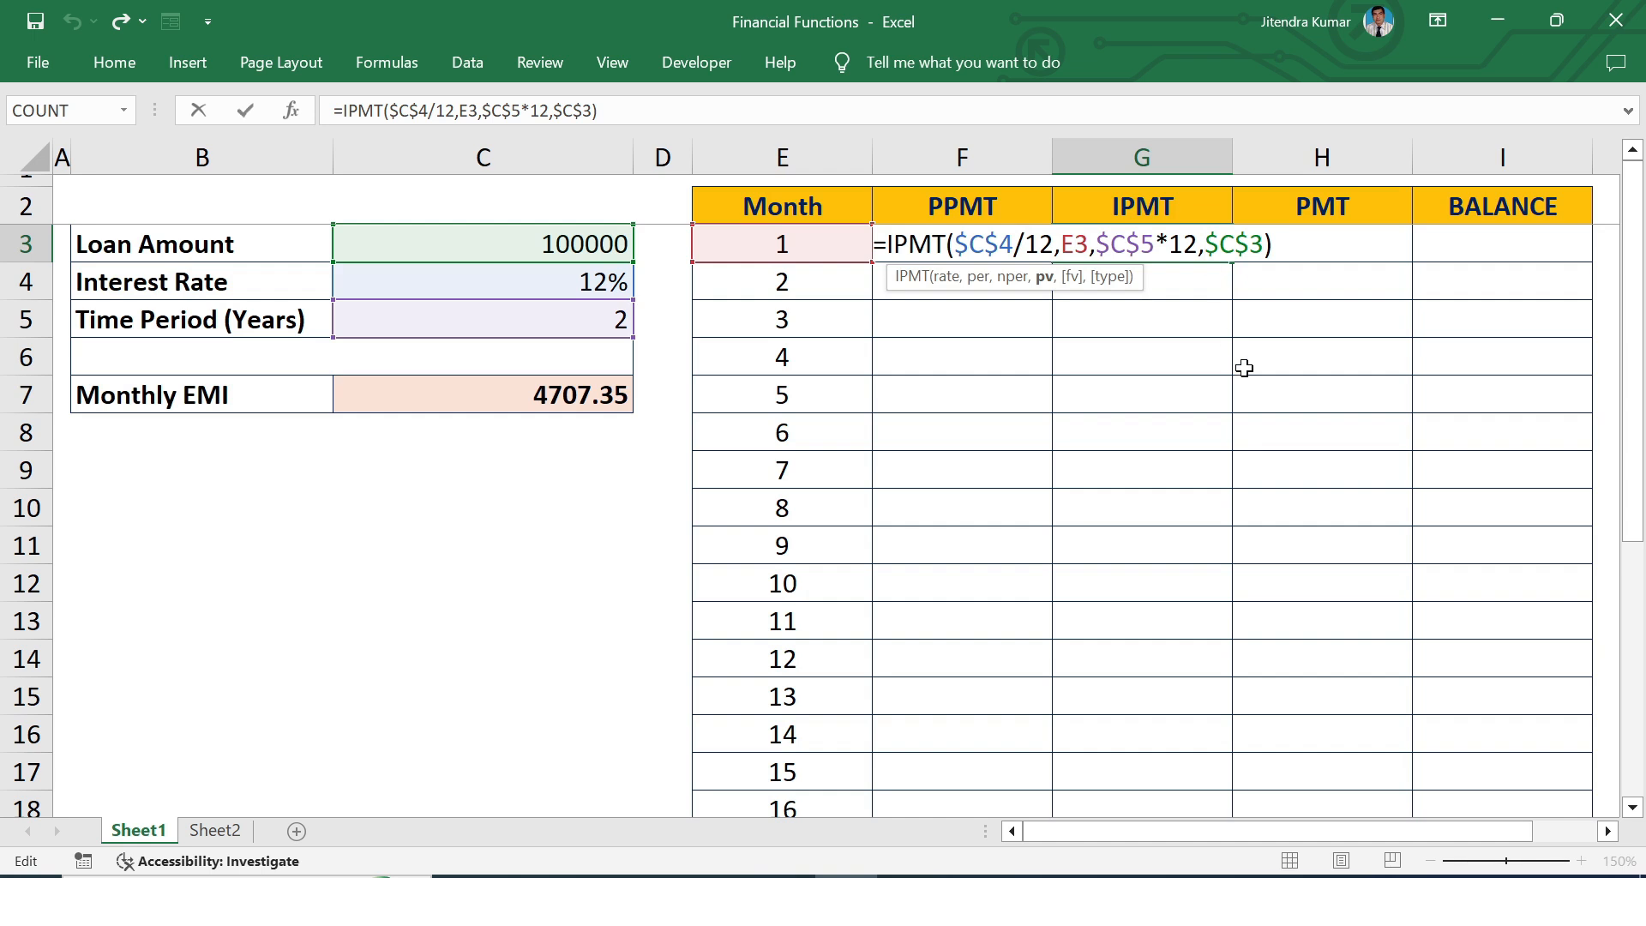
type("-")
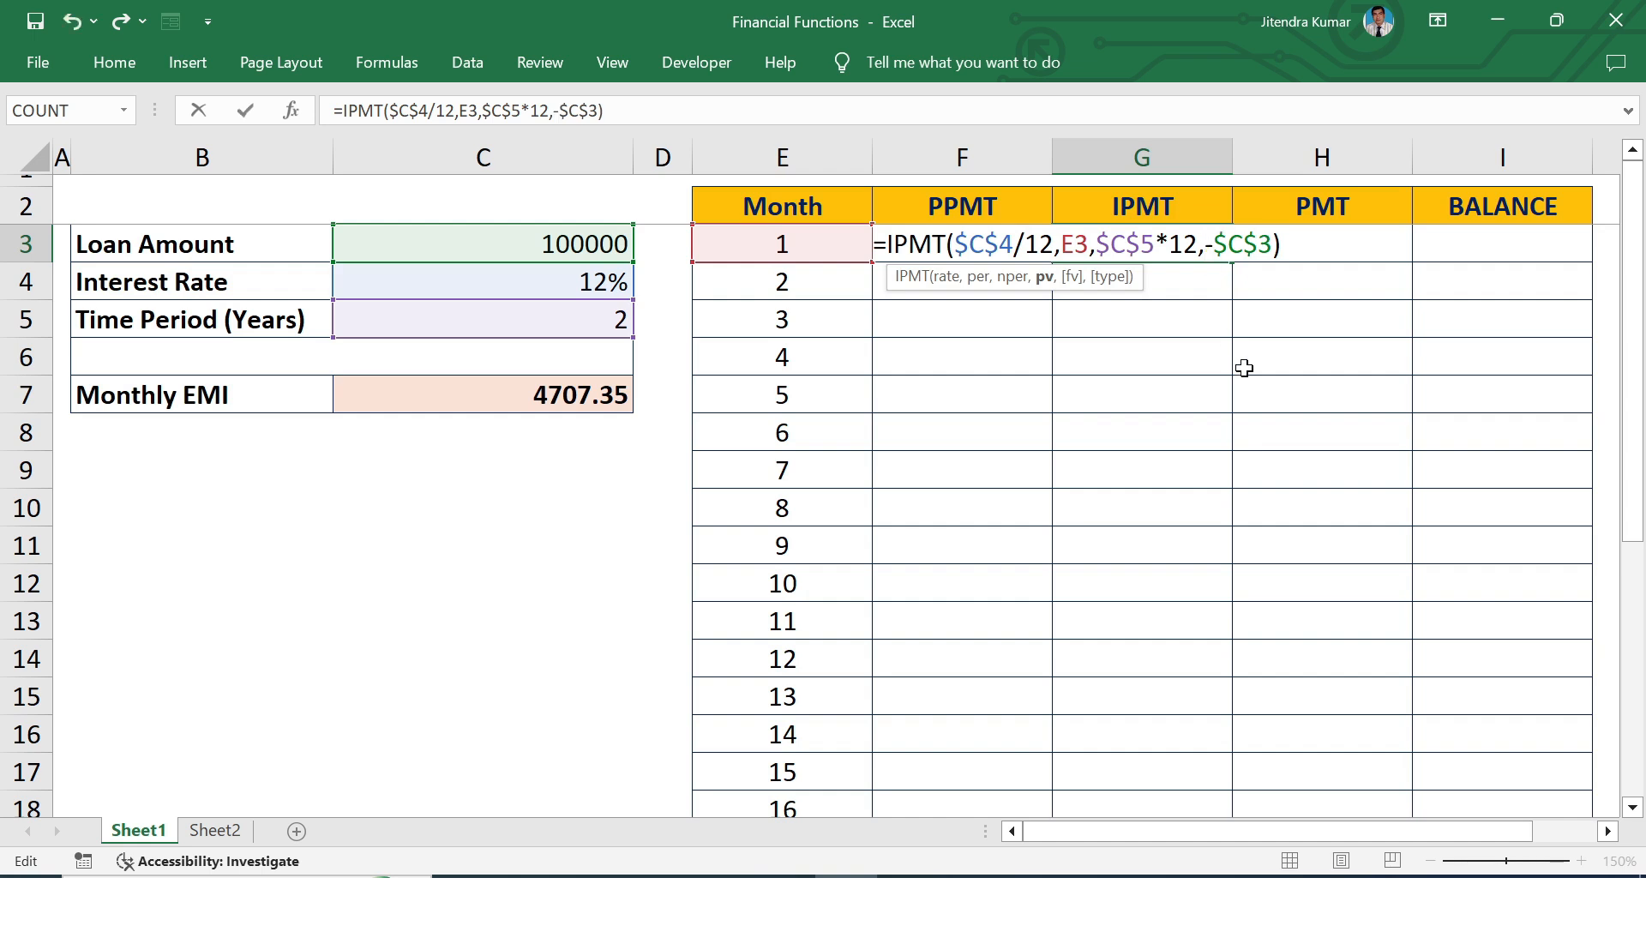
key("Return")
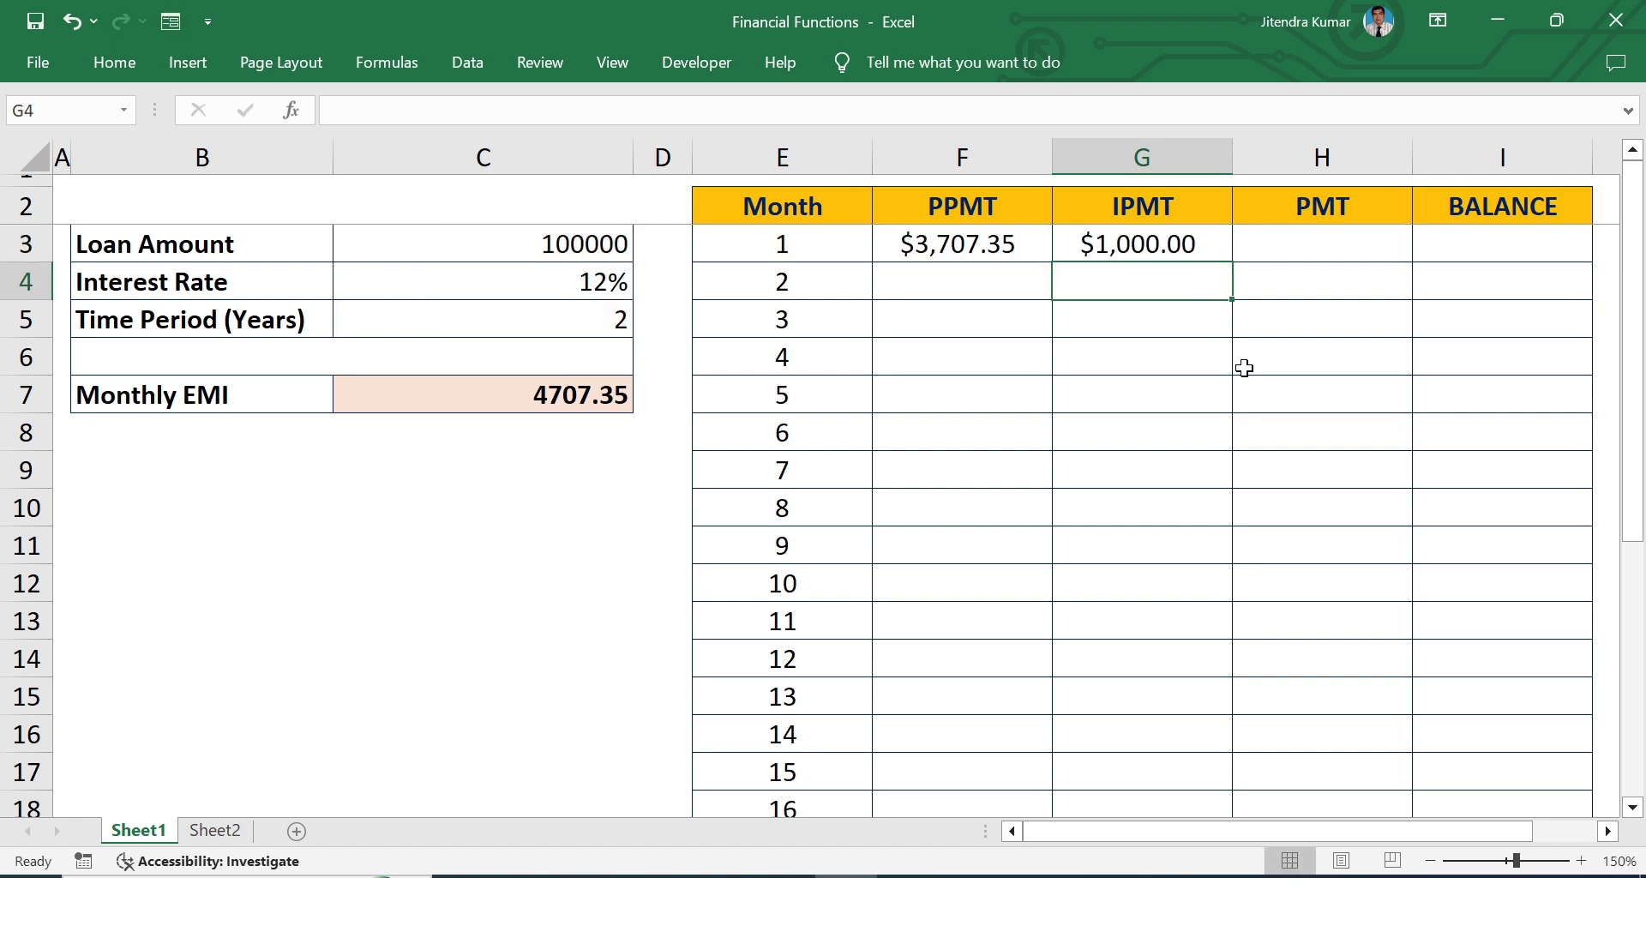
left_click(1184, 246)
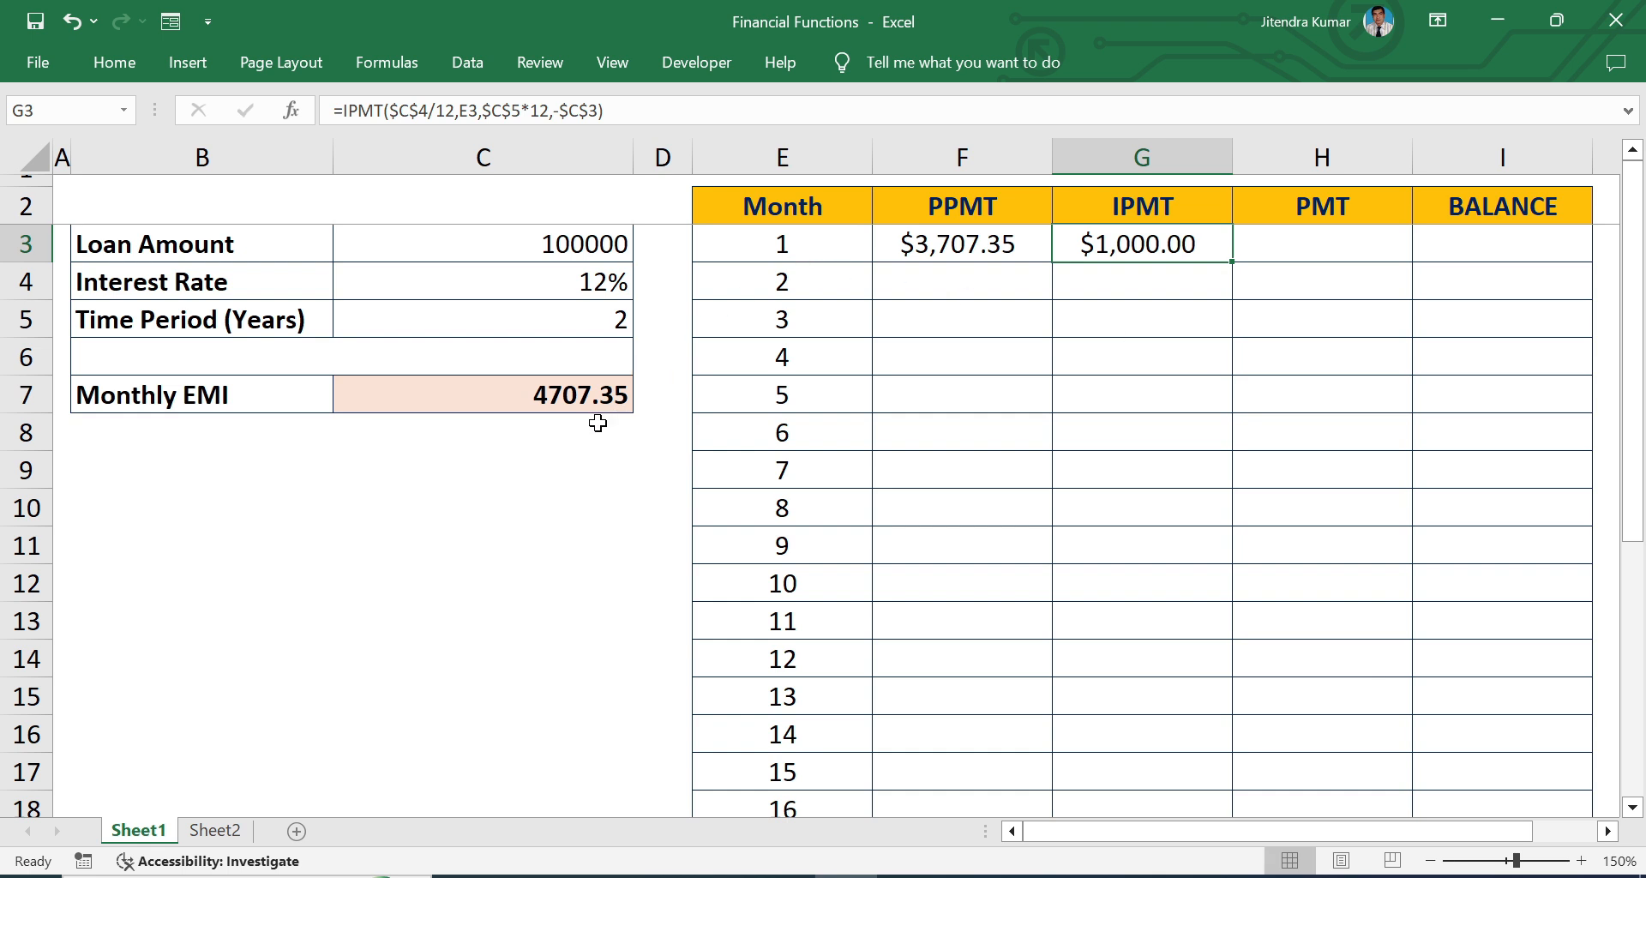
left_click(962, 247)
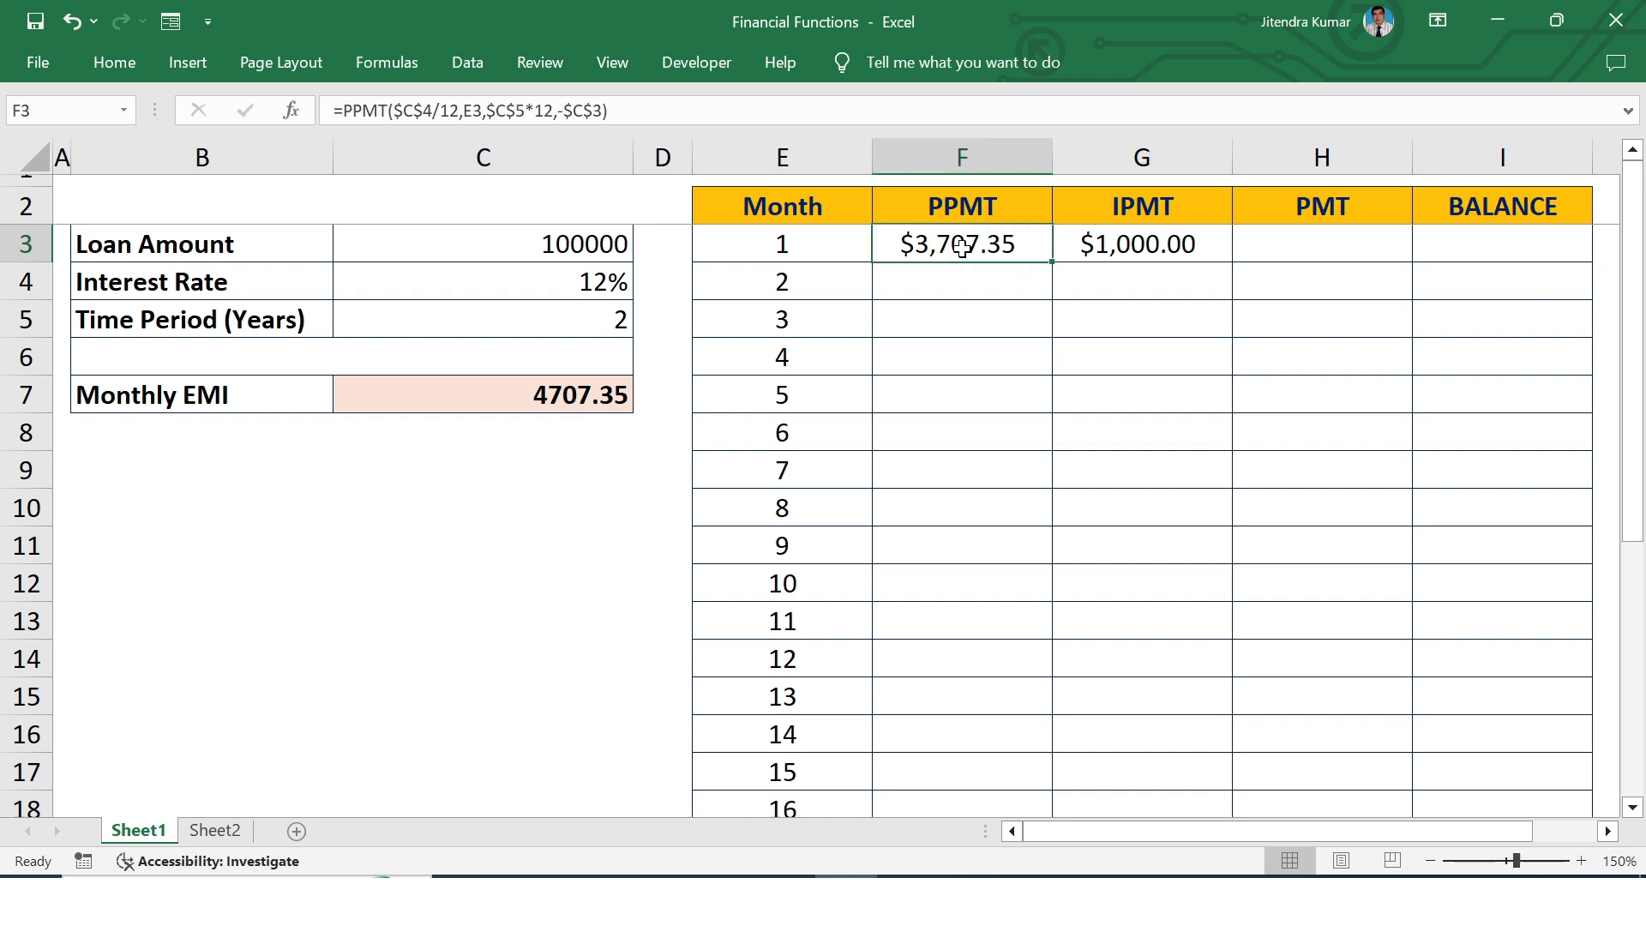
left_click(1144, 245)
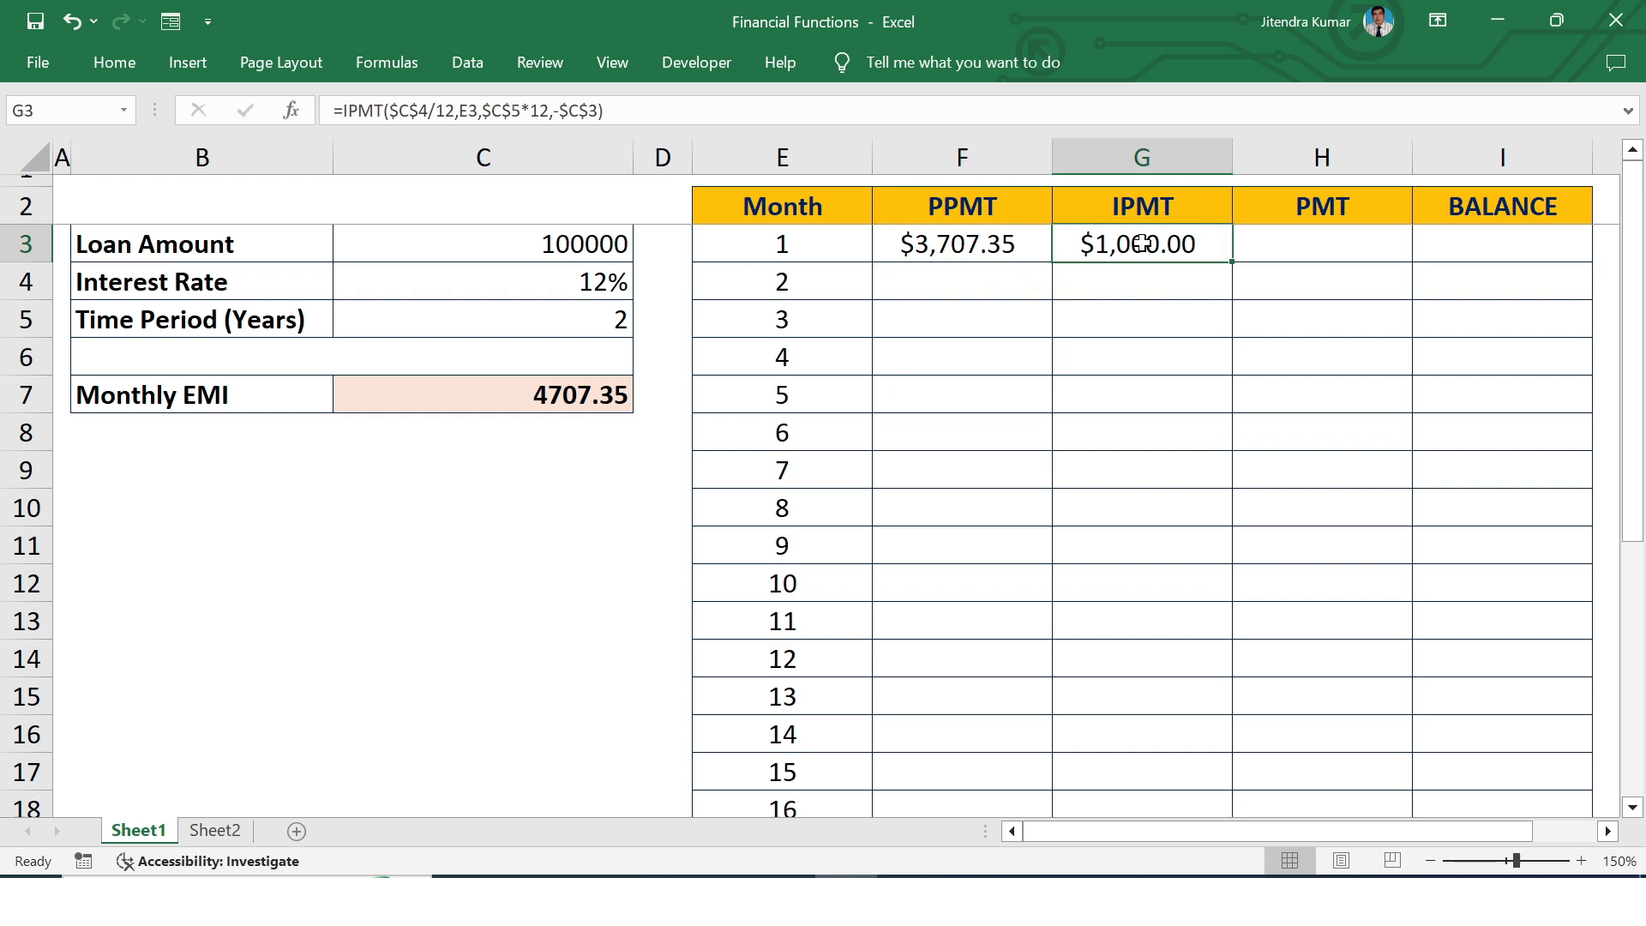
Start a PMT formula in H3 with the absolute interest rate divided by 12 as the rate argument: =PMT($C$4/12,.
left_click(1336, 237)
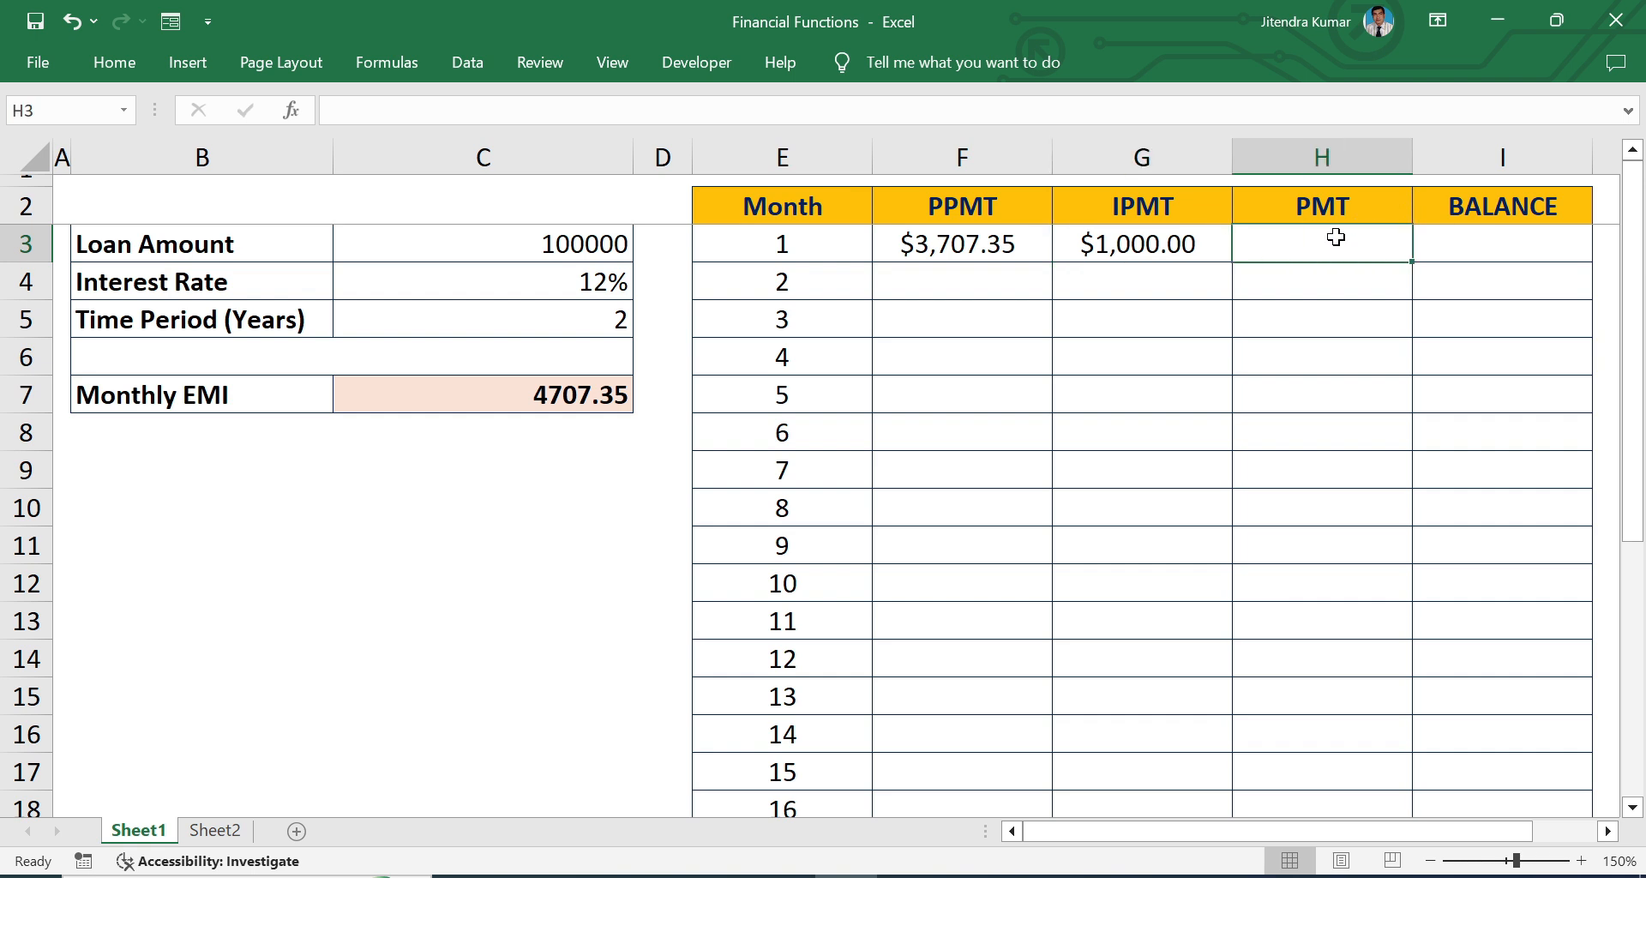
type("=")
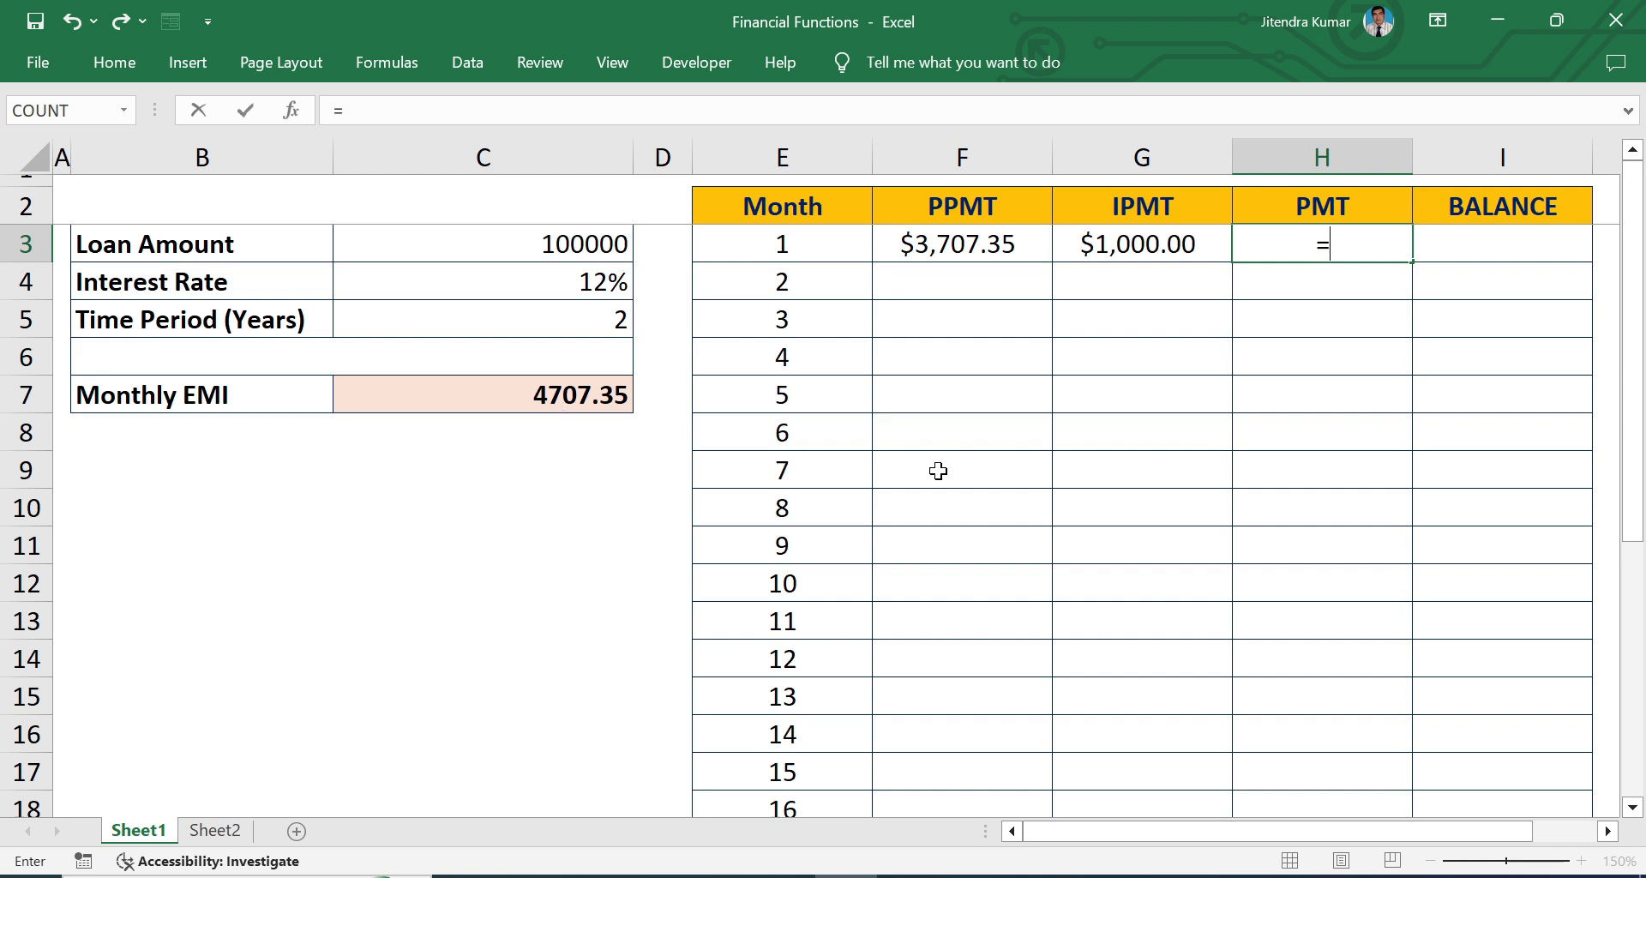
type("pm")
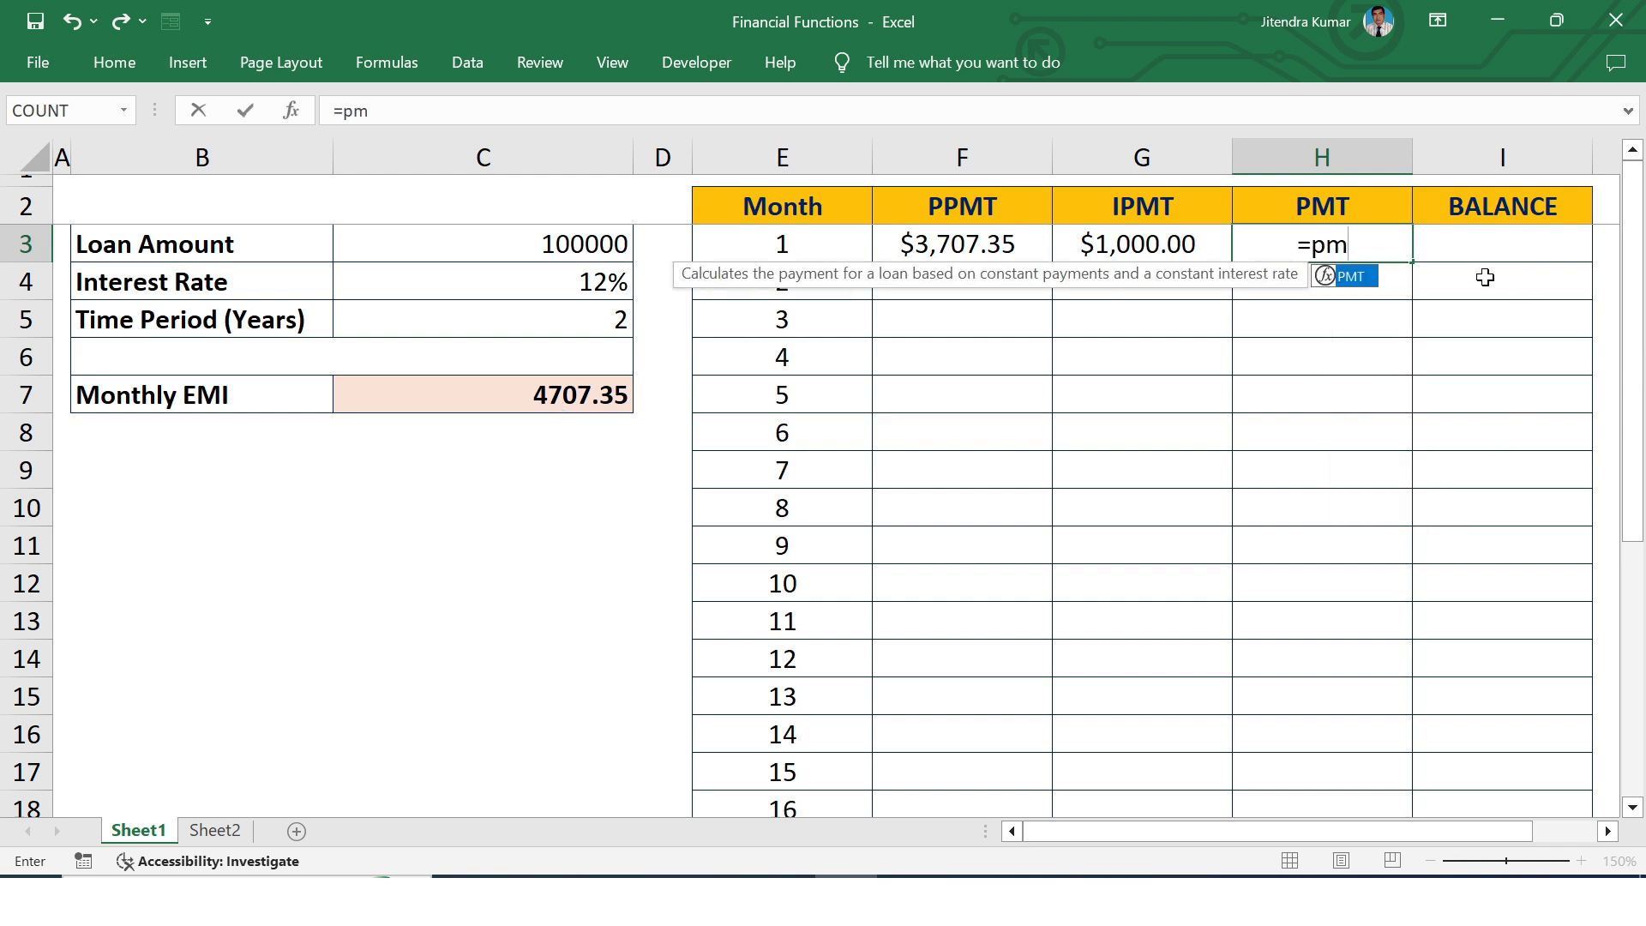
double_click(1369, 278)
left_click(591, 286)
key("F4")
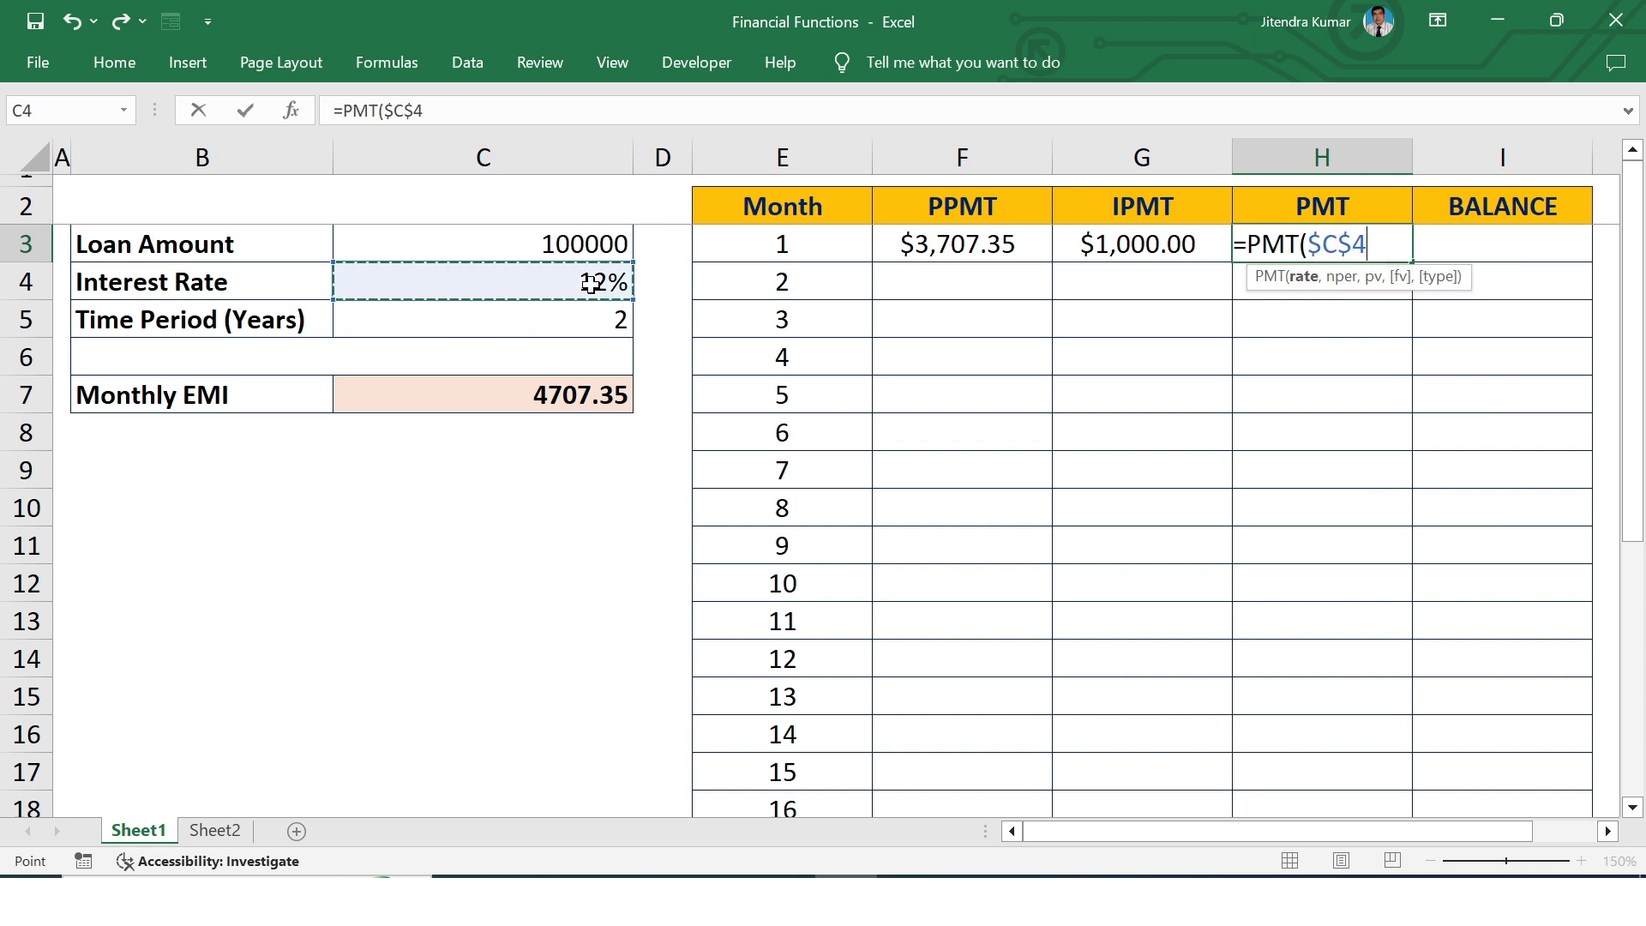
type("/12,")
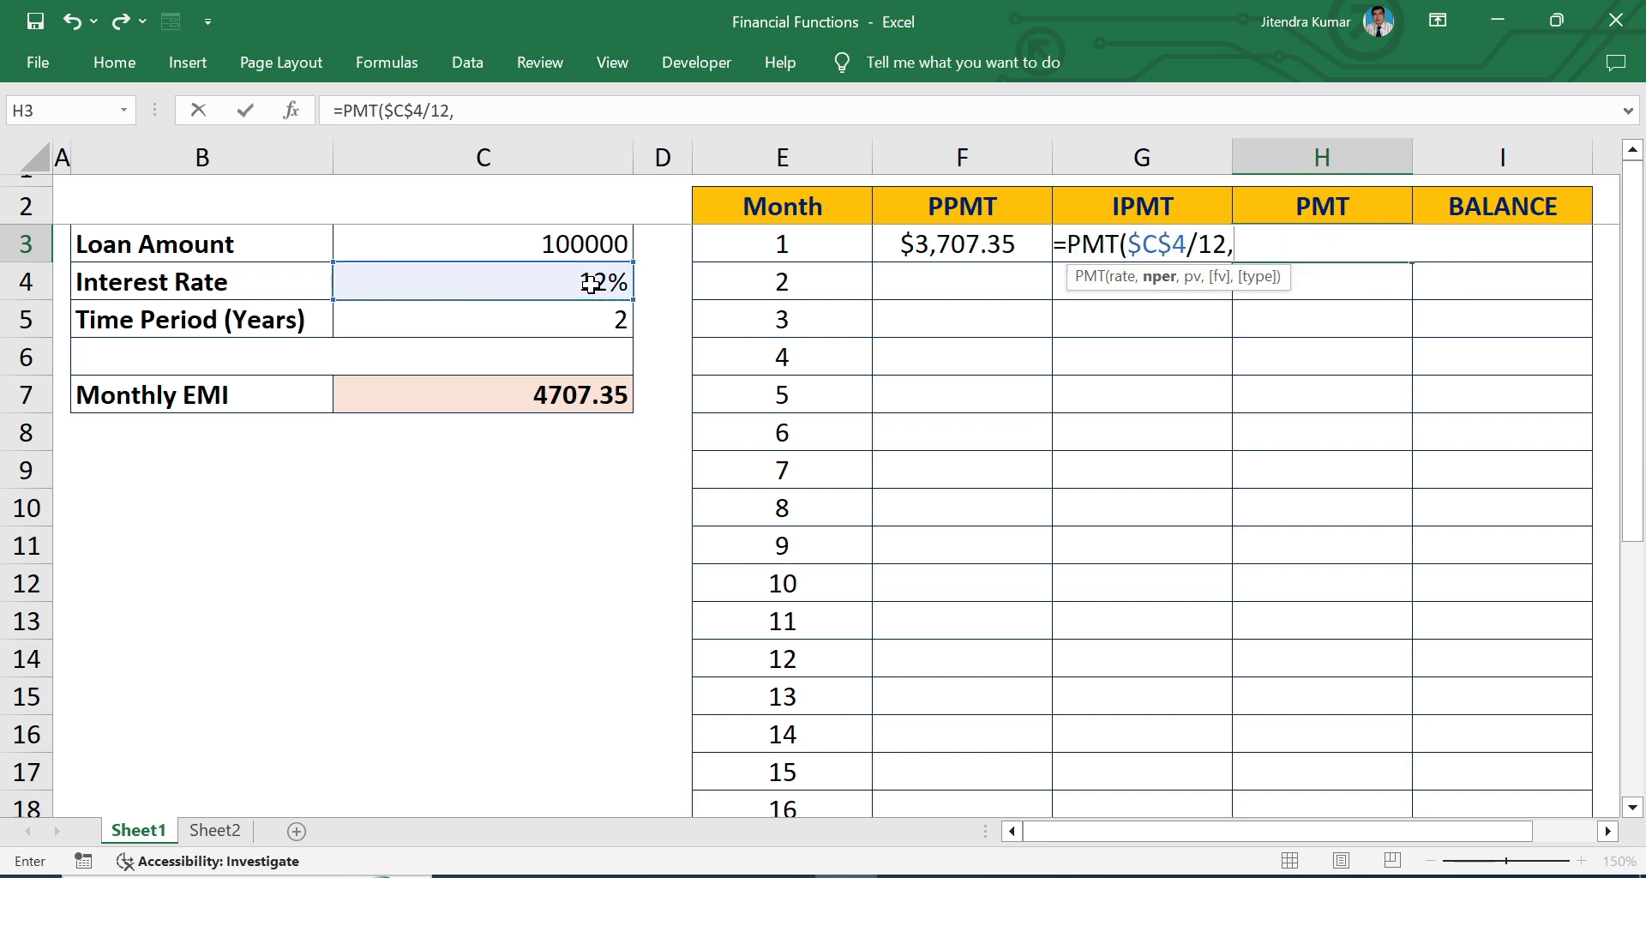
Add $C$5*12 as the number of periods to the PMT formula in H3.
left_click(455, 325)
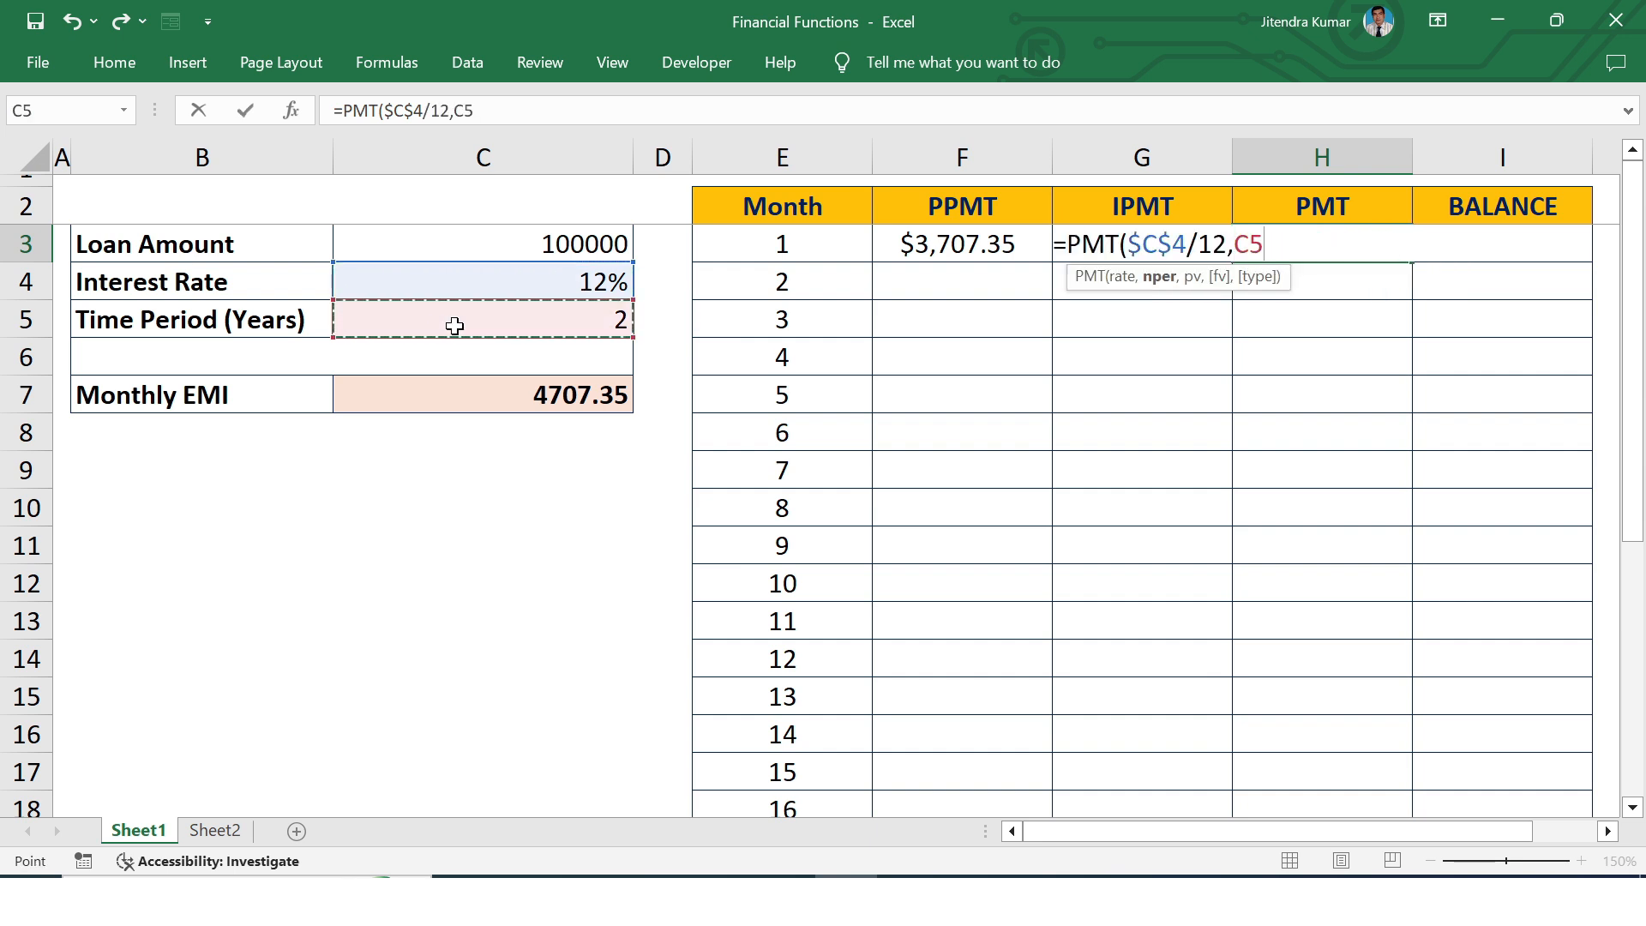
key("F4")
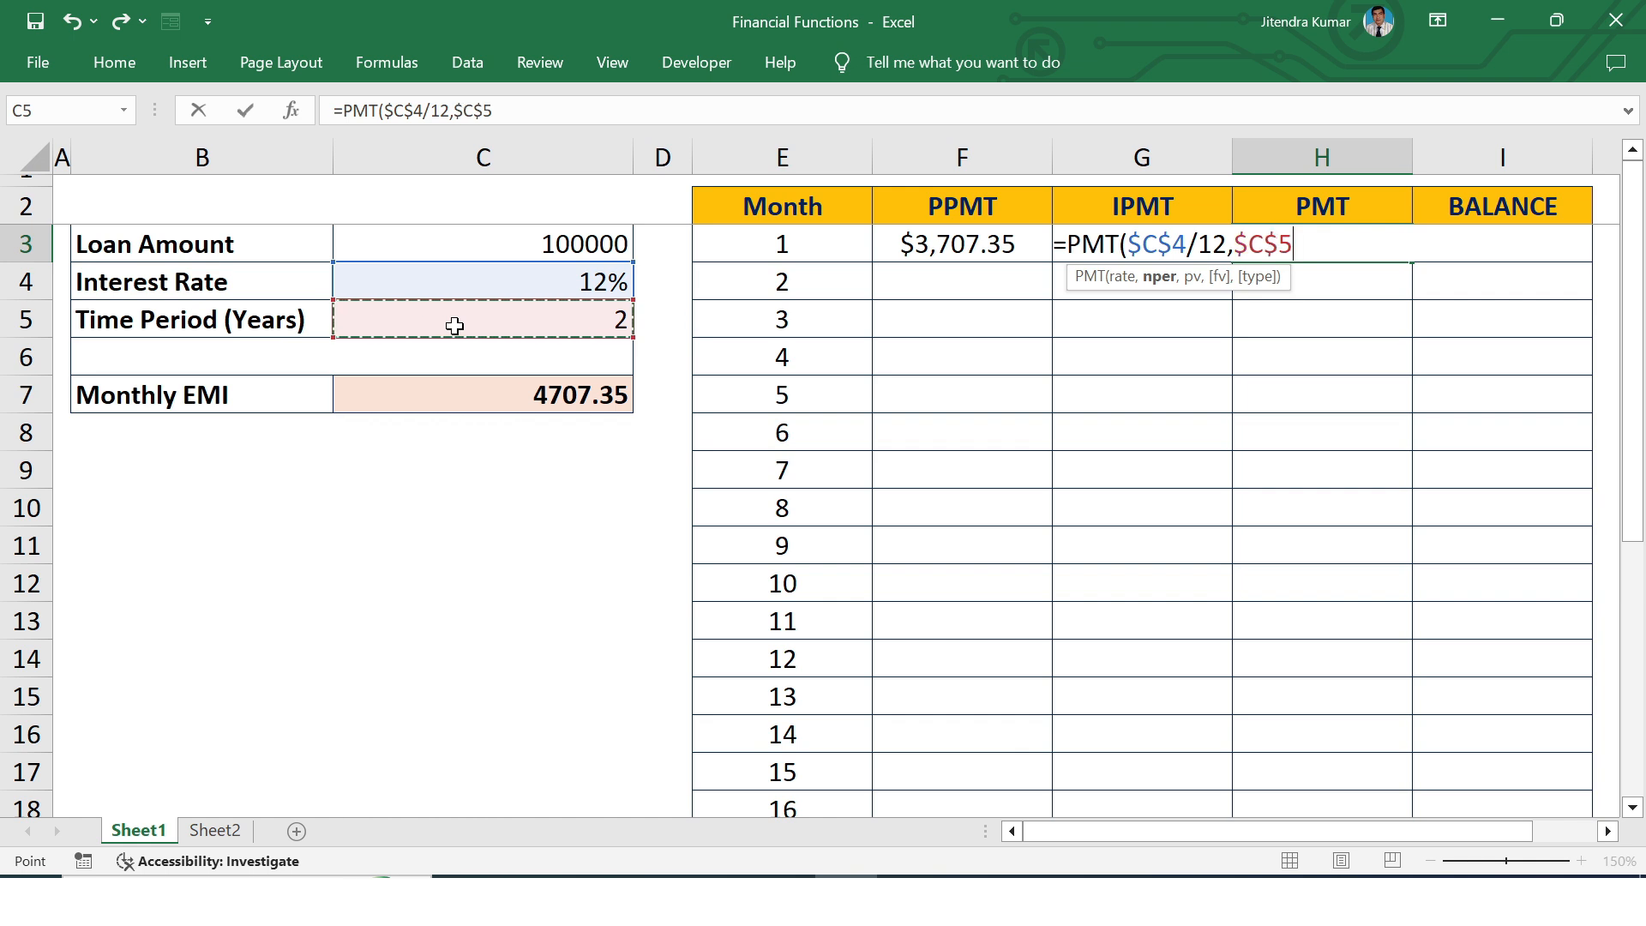
type("*1")
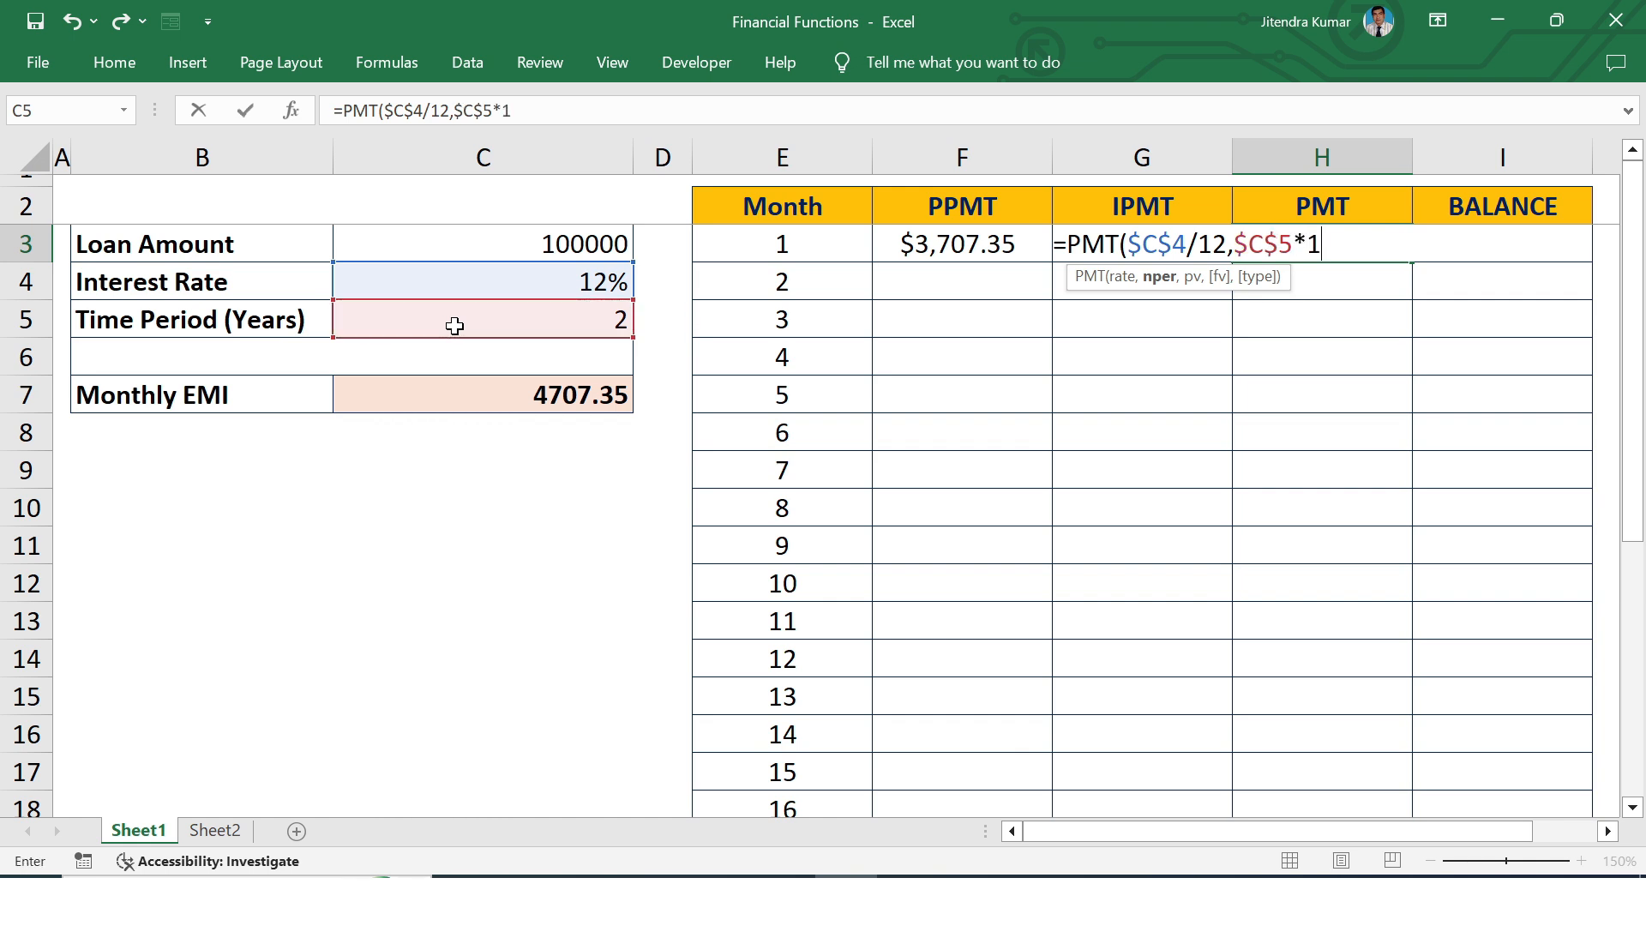
type("2,")
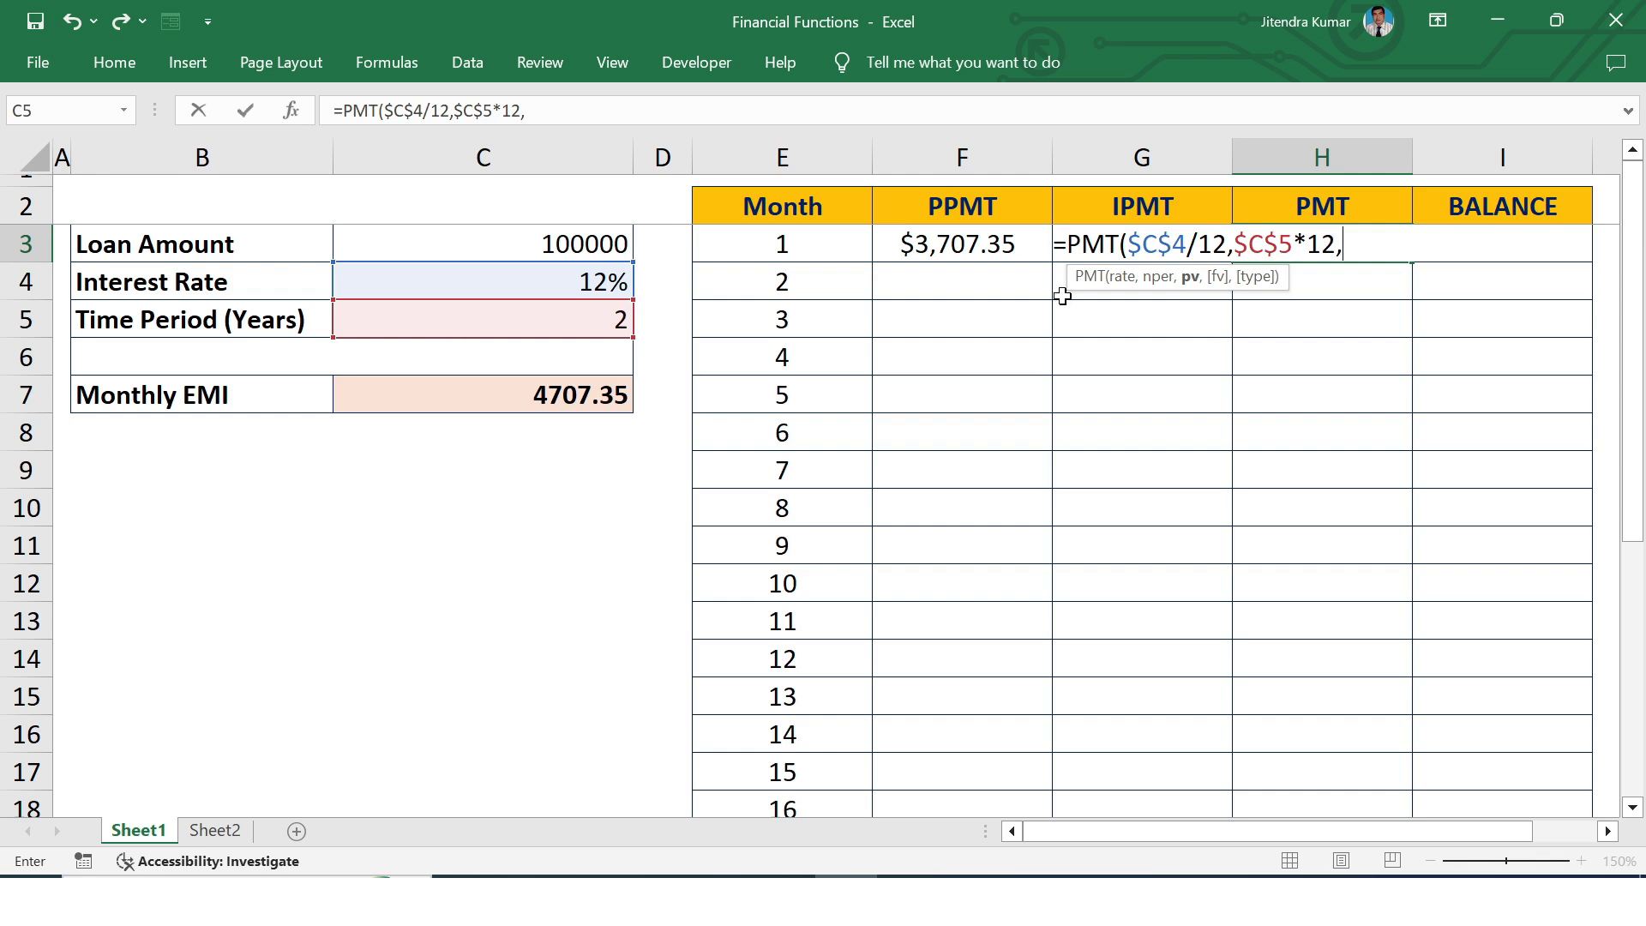
Complete the H3 formula with the negated absolute loan amount, giving =PMT($C$4/12,$C$5*12,-$C$3), and compare it with the Monthly EMI cell.
left_click(545, 235)
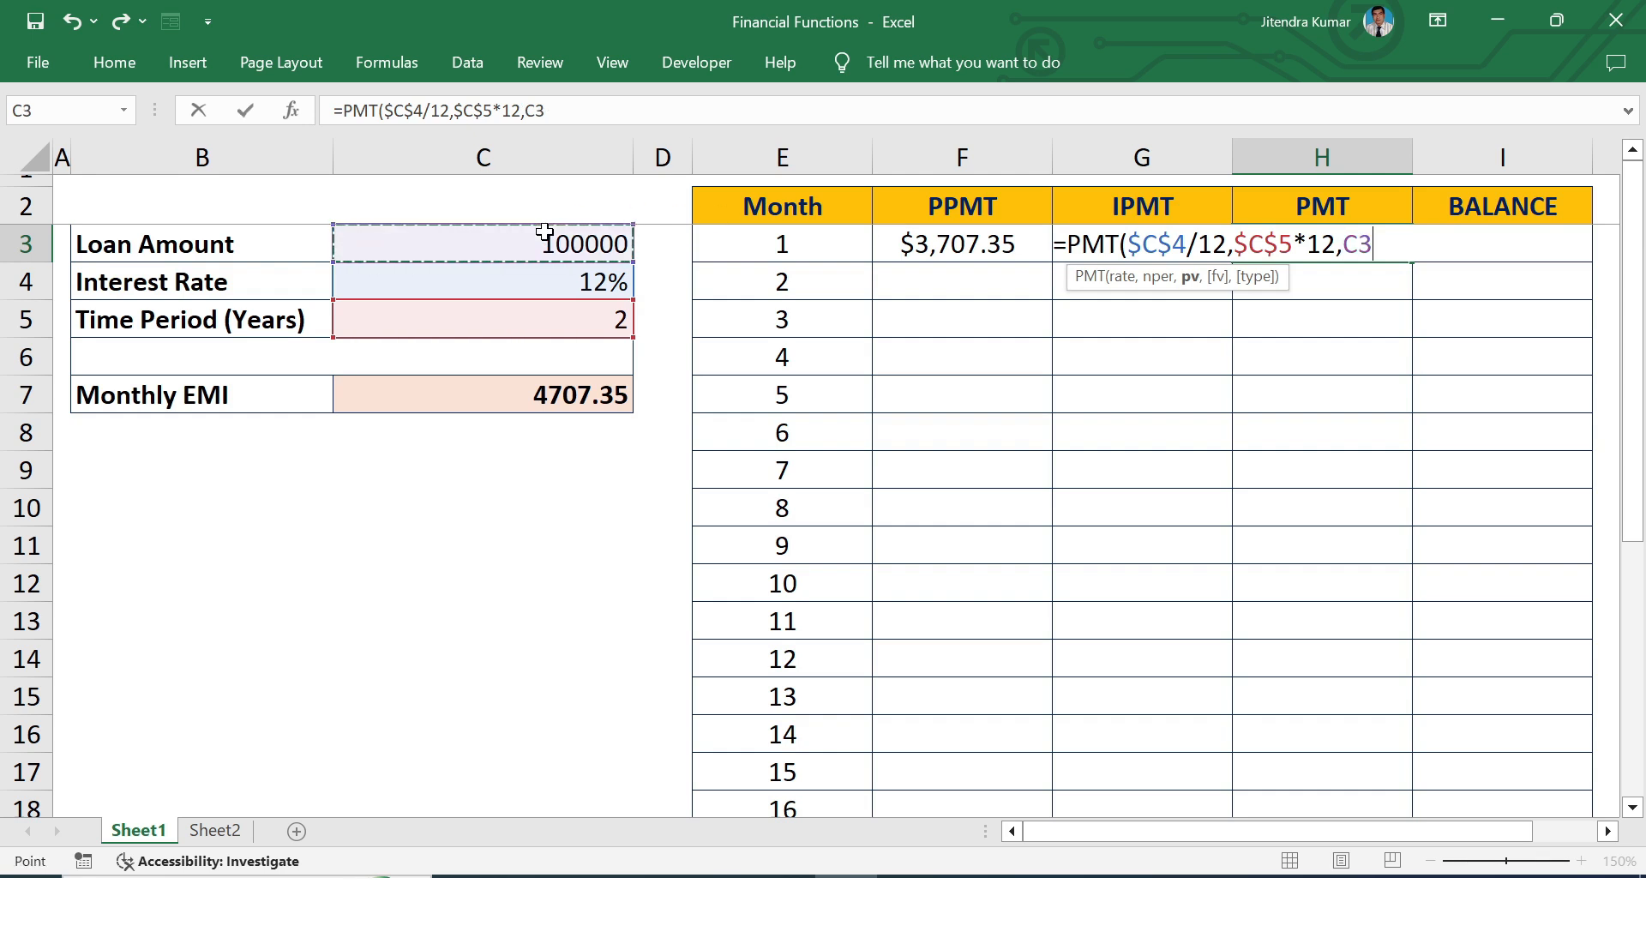
key("F4")
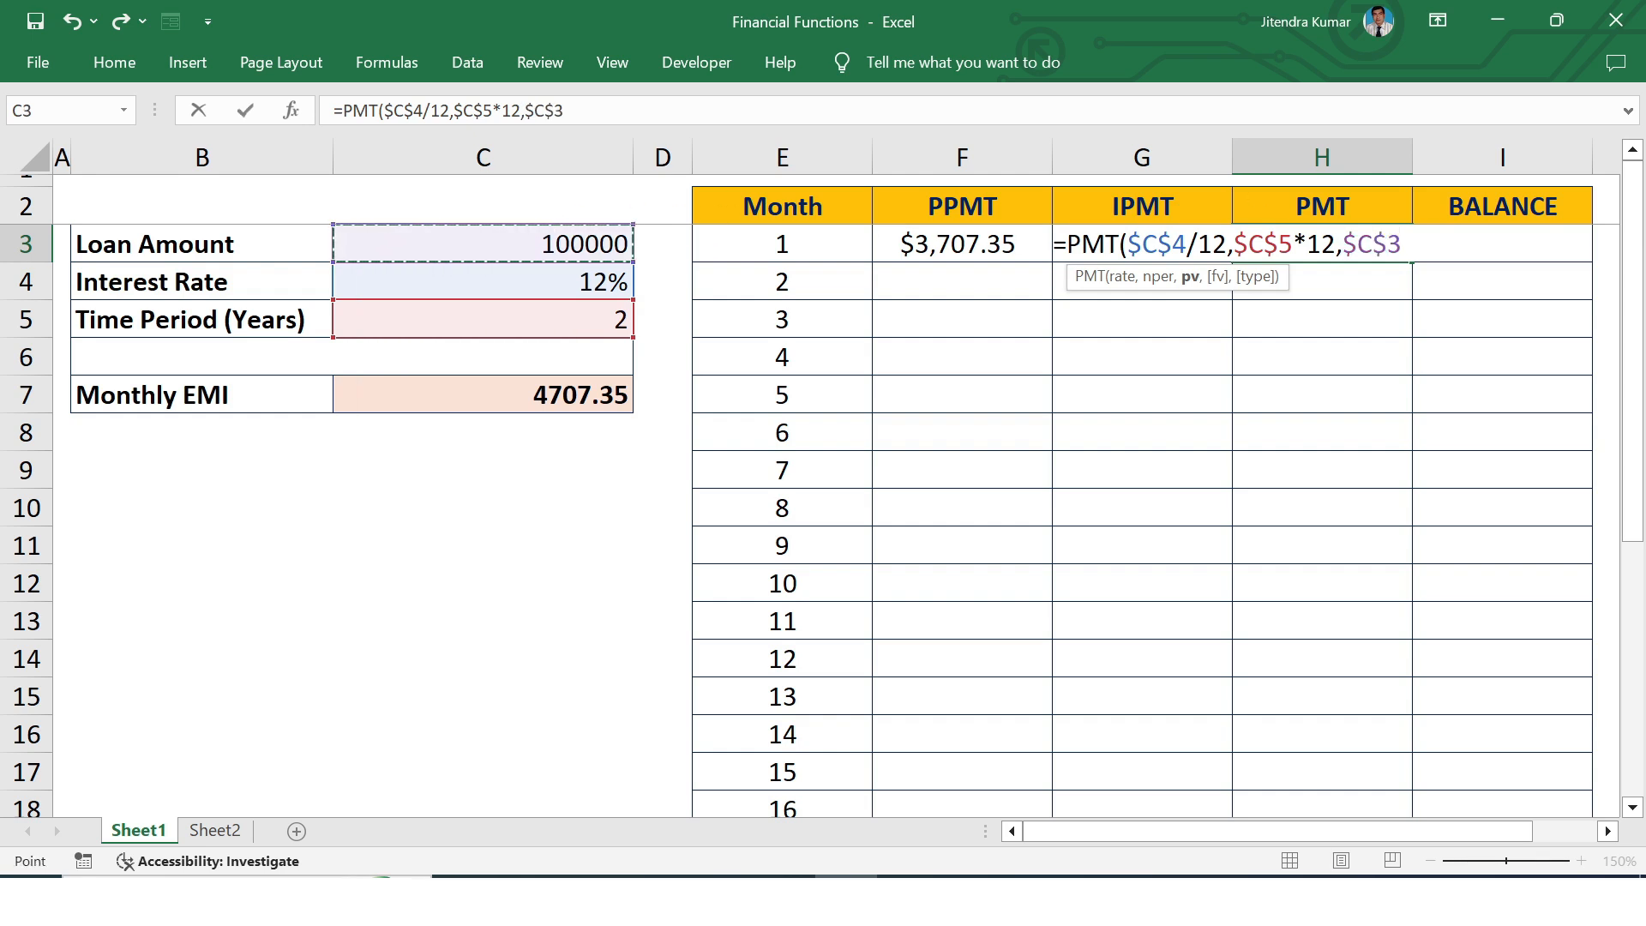
left_click(1343, 245)
type("-")
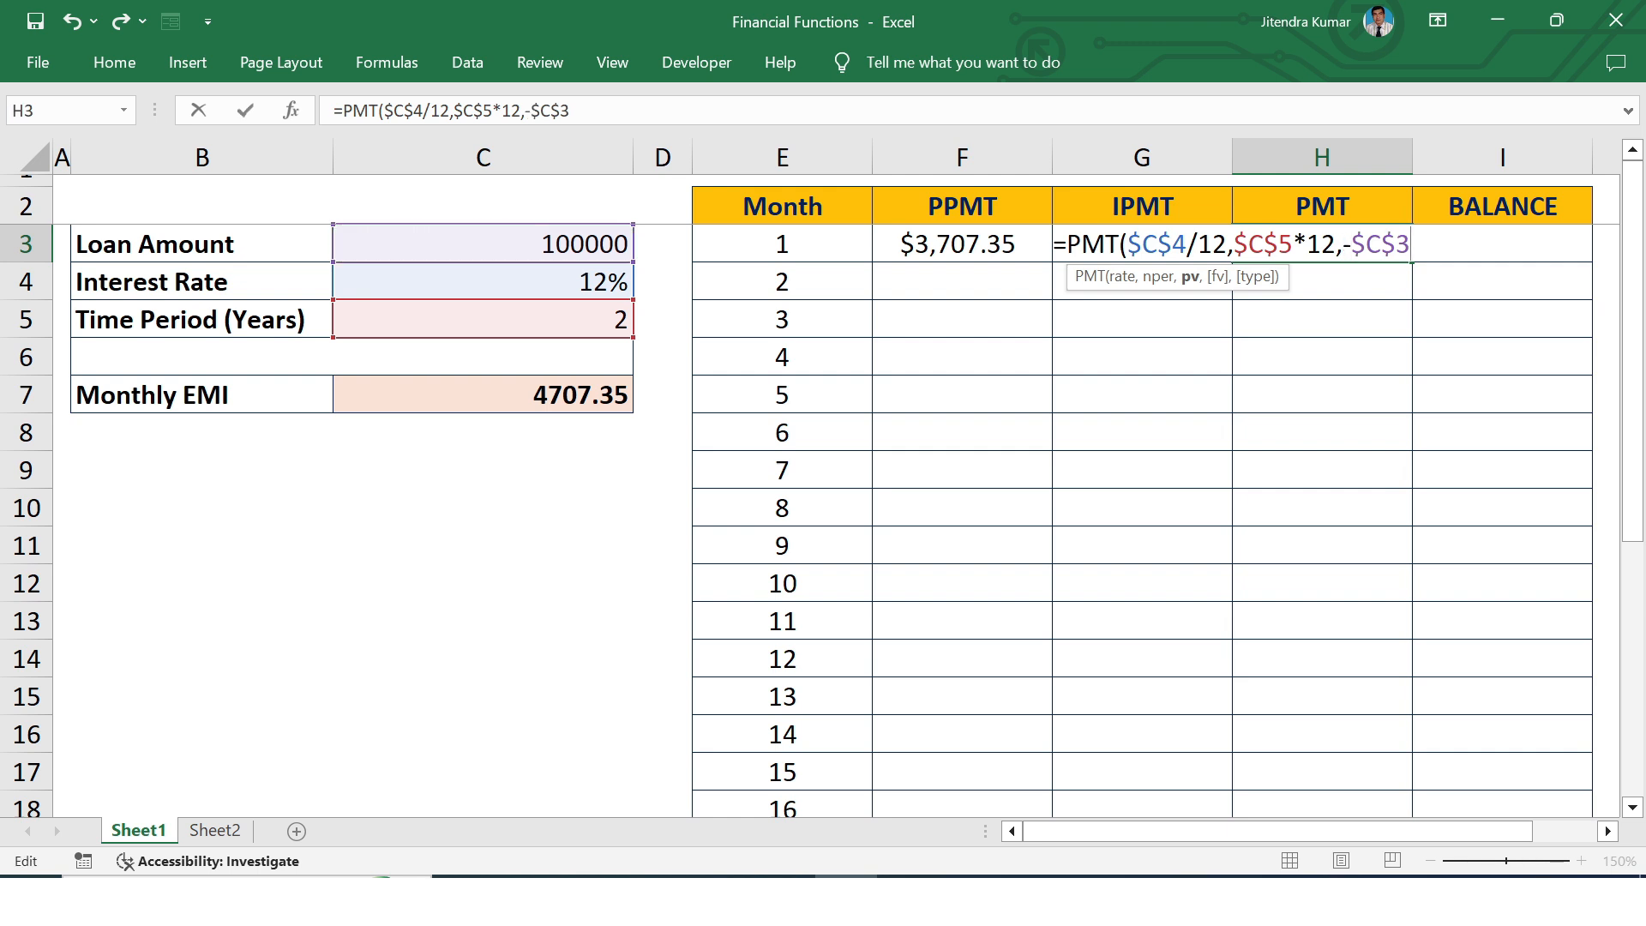
type(")")
key("Return")
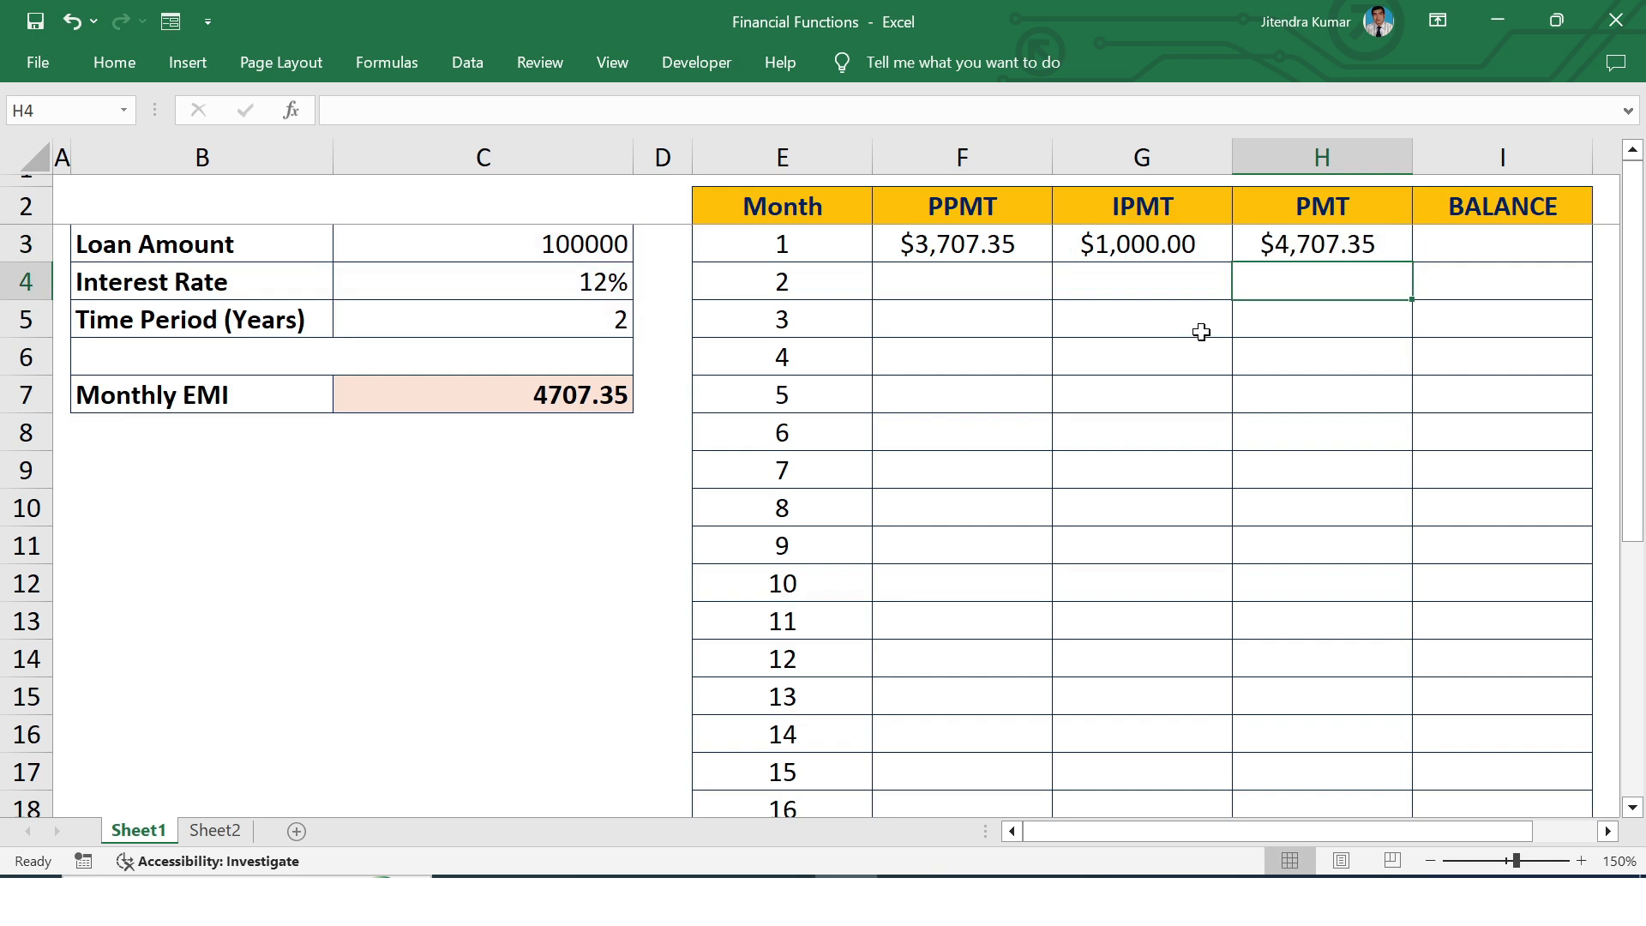
left_click(1278, 251)
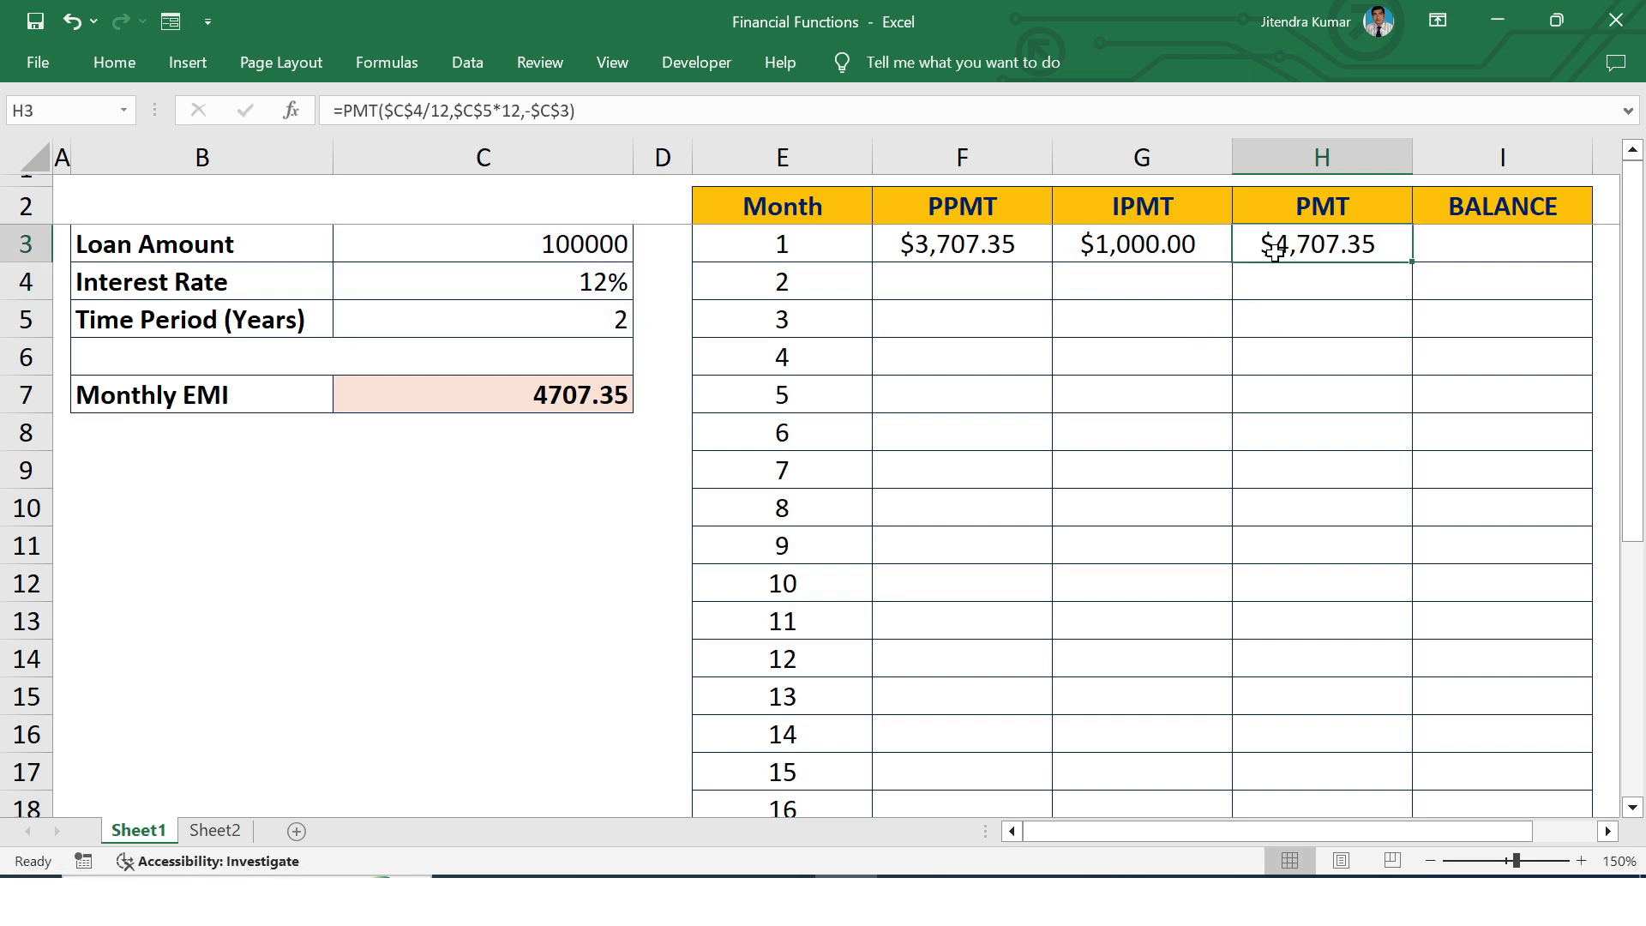
left_click(455, 411)
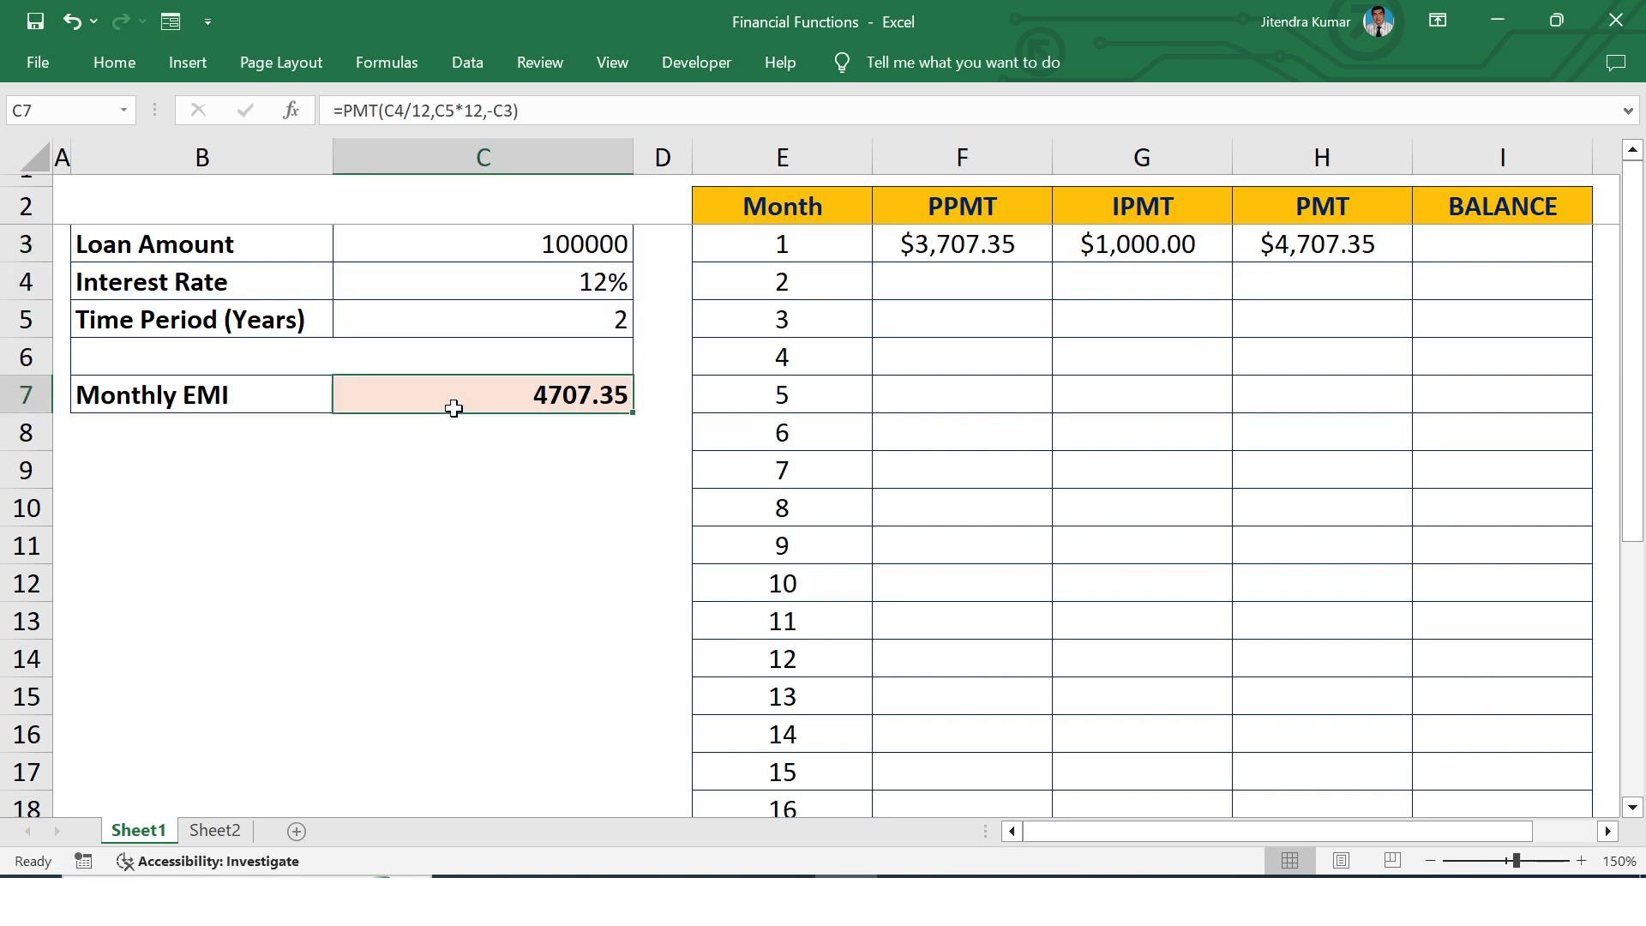
Calculate the month 1 balance in I3 as loan amount minus principal payment with =C3-F3.
left_click(1516, 237)
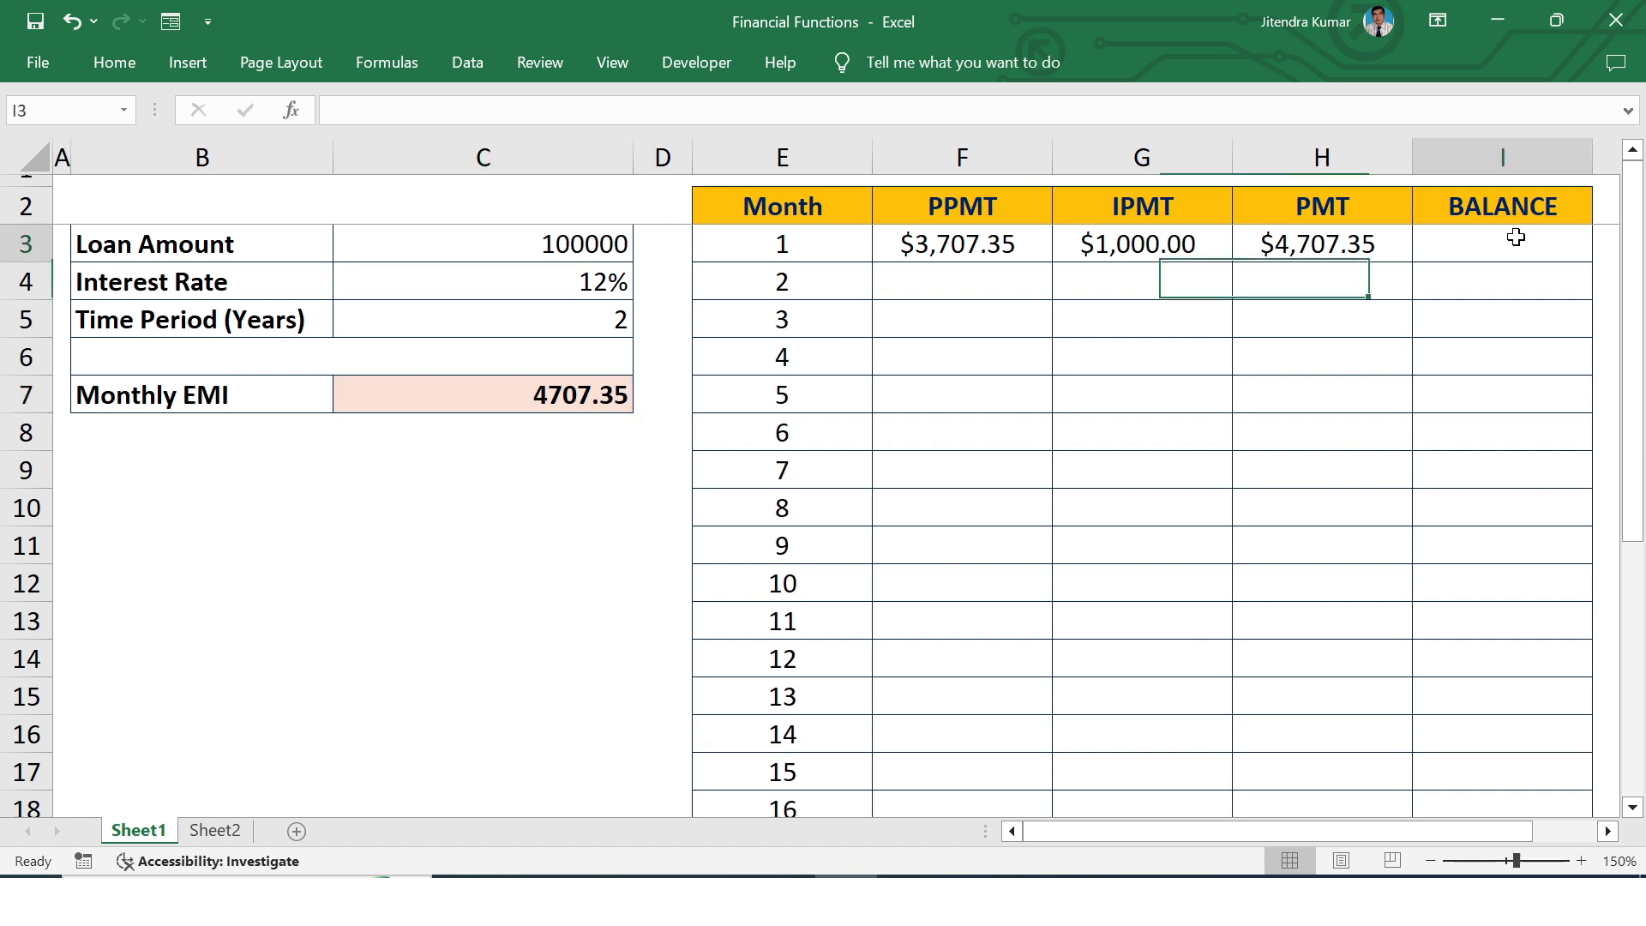
type("=")
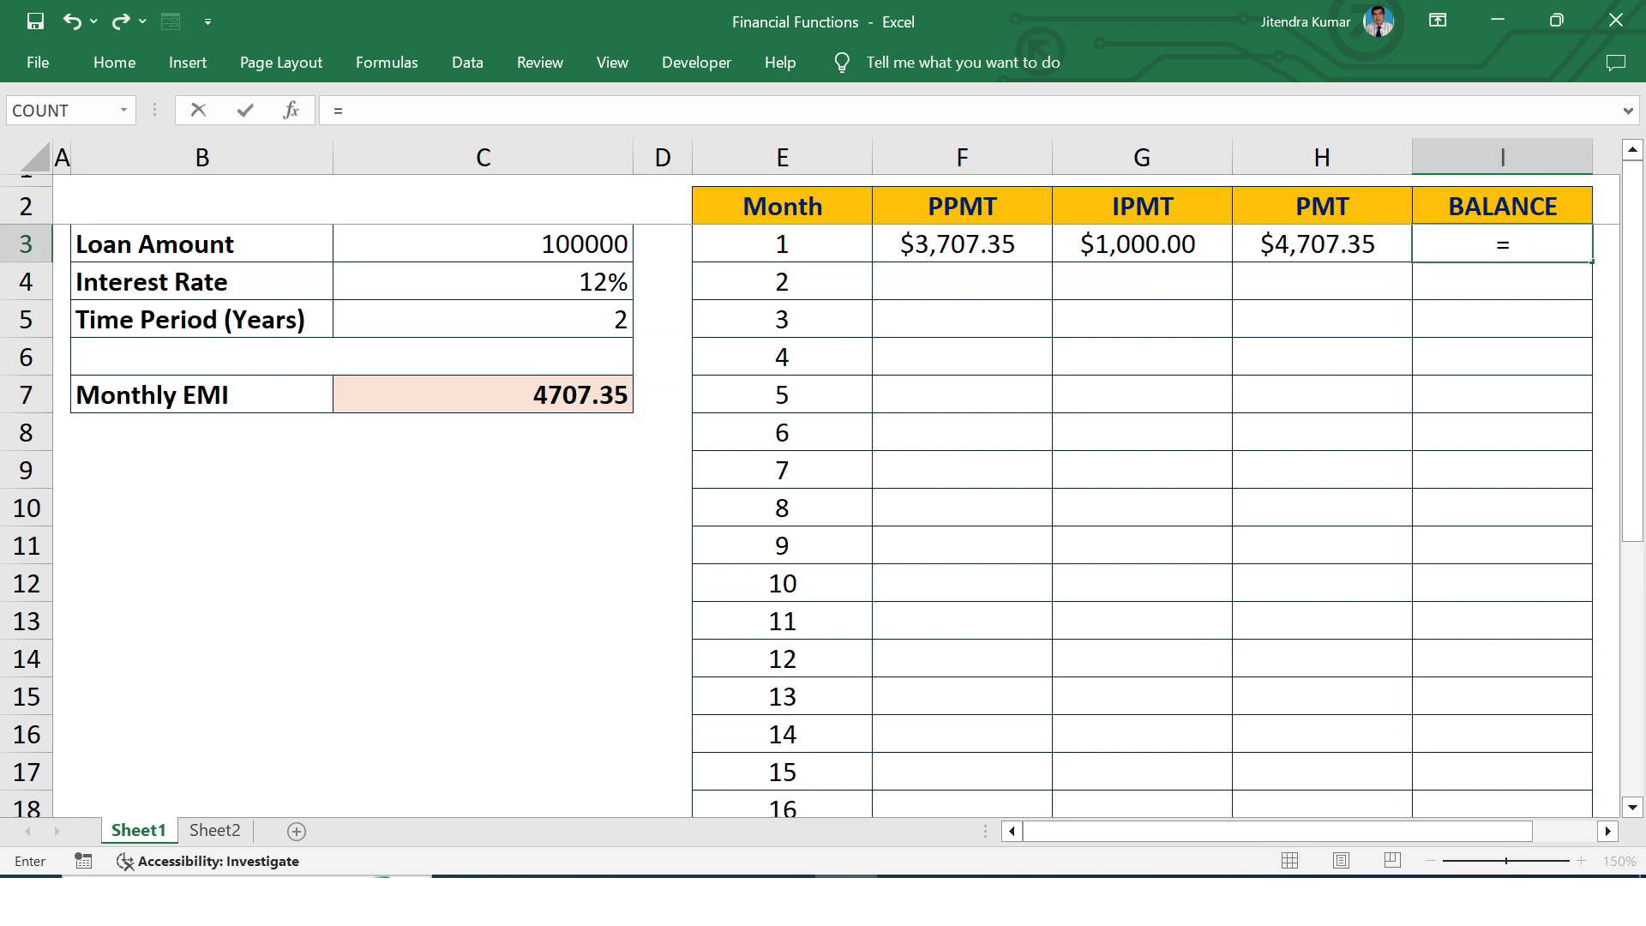
left_click(596, 243)
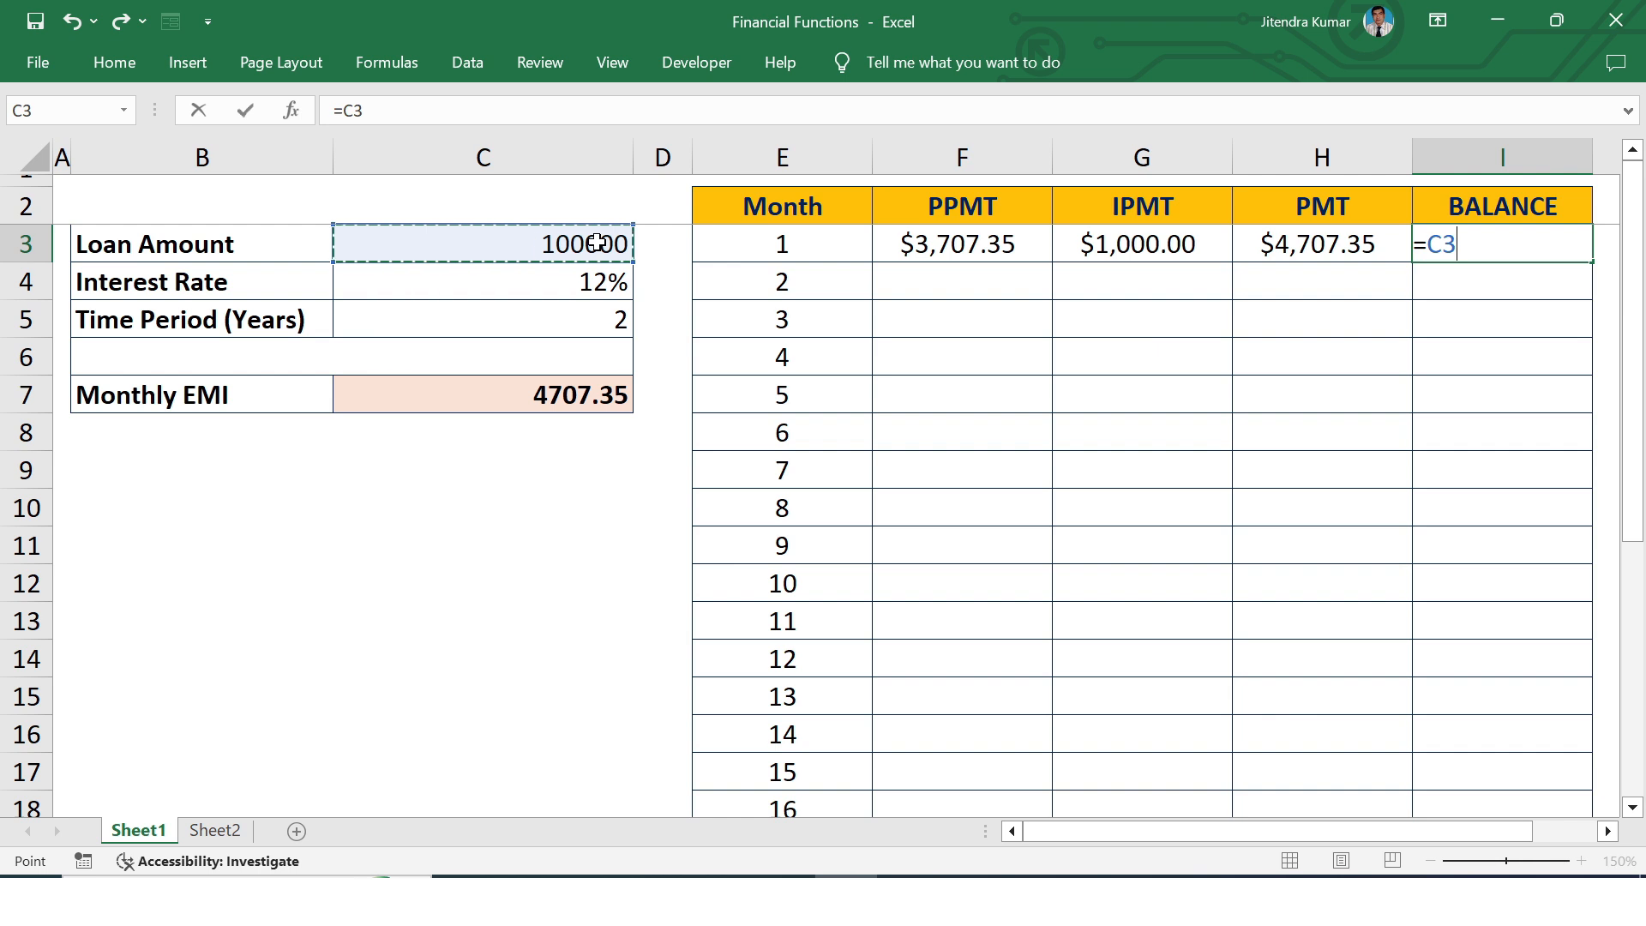
type("-")
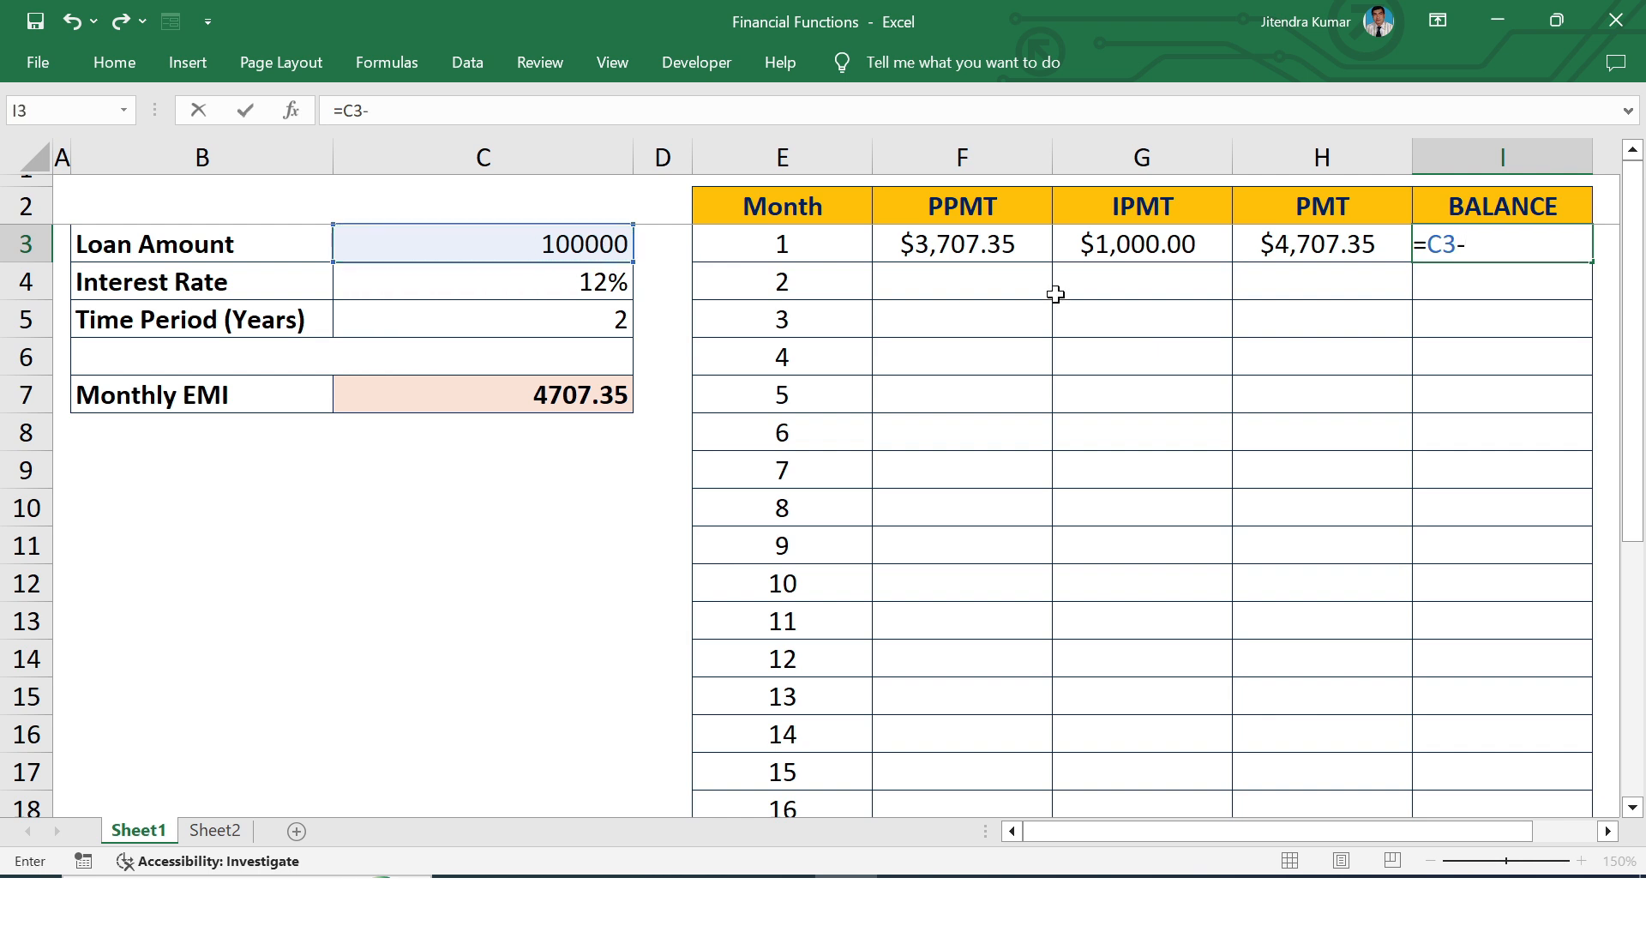
left_click(930, 238)
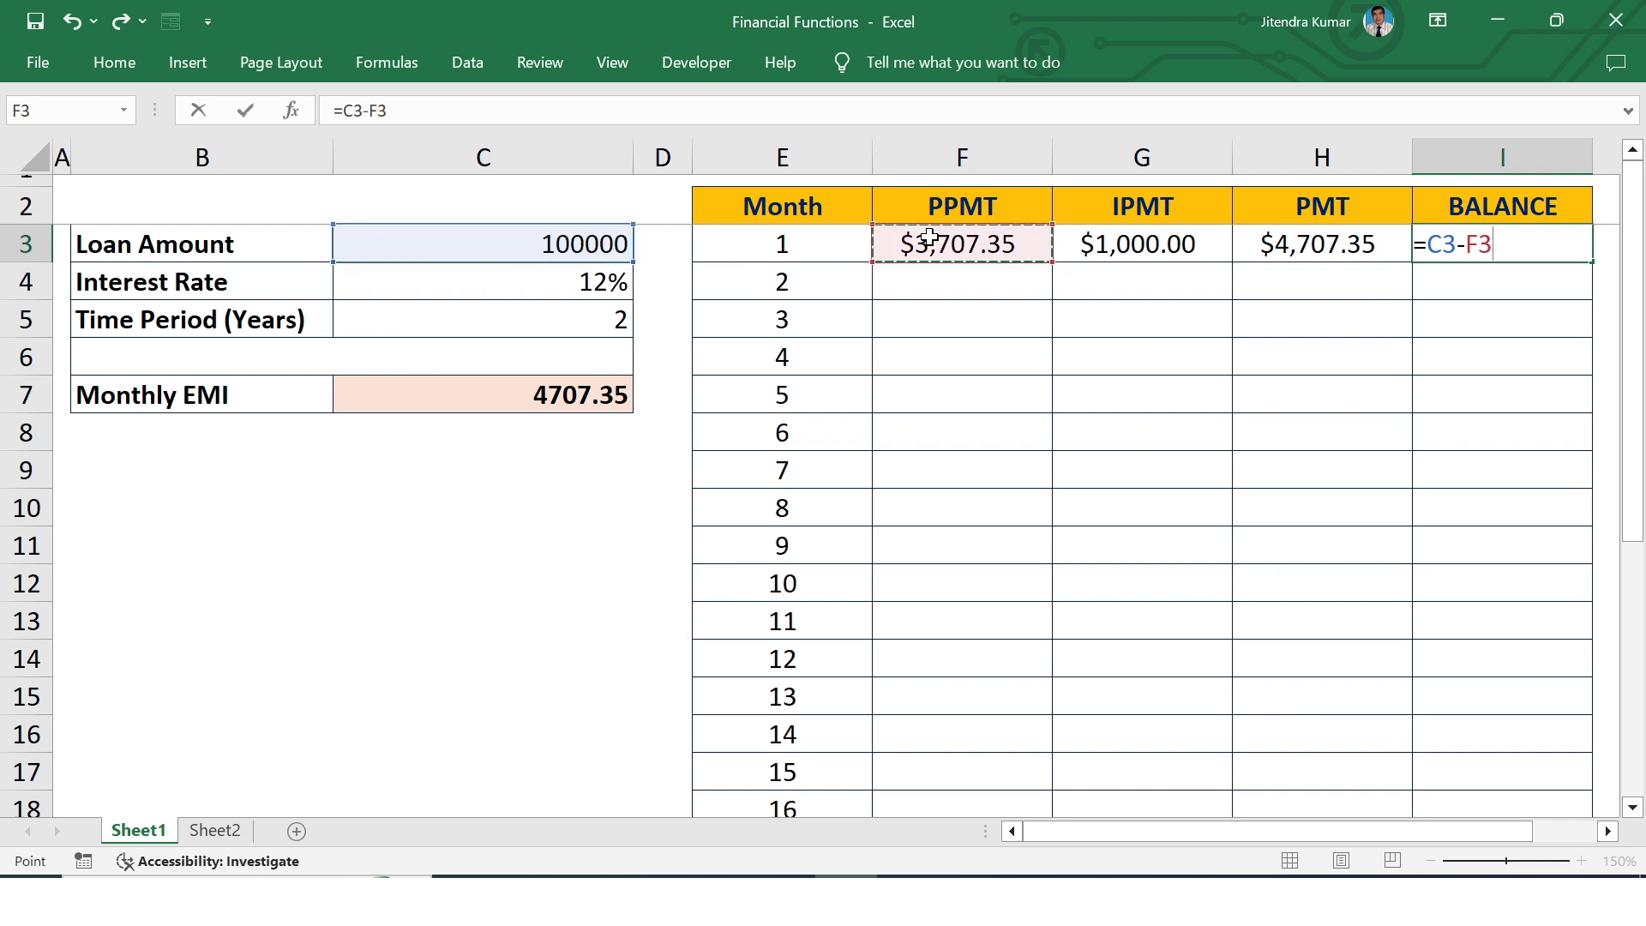
key("Return")
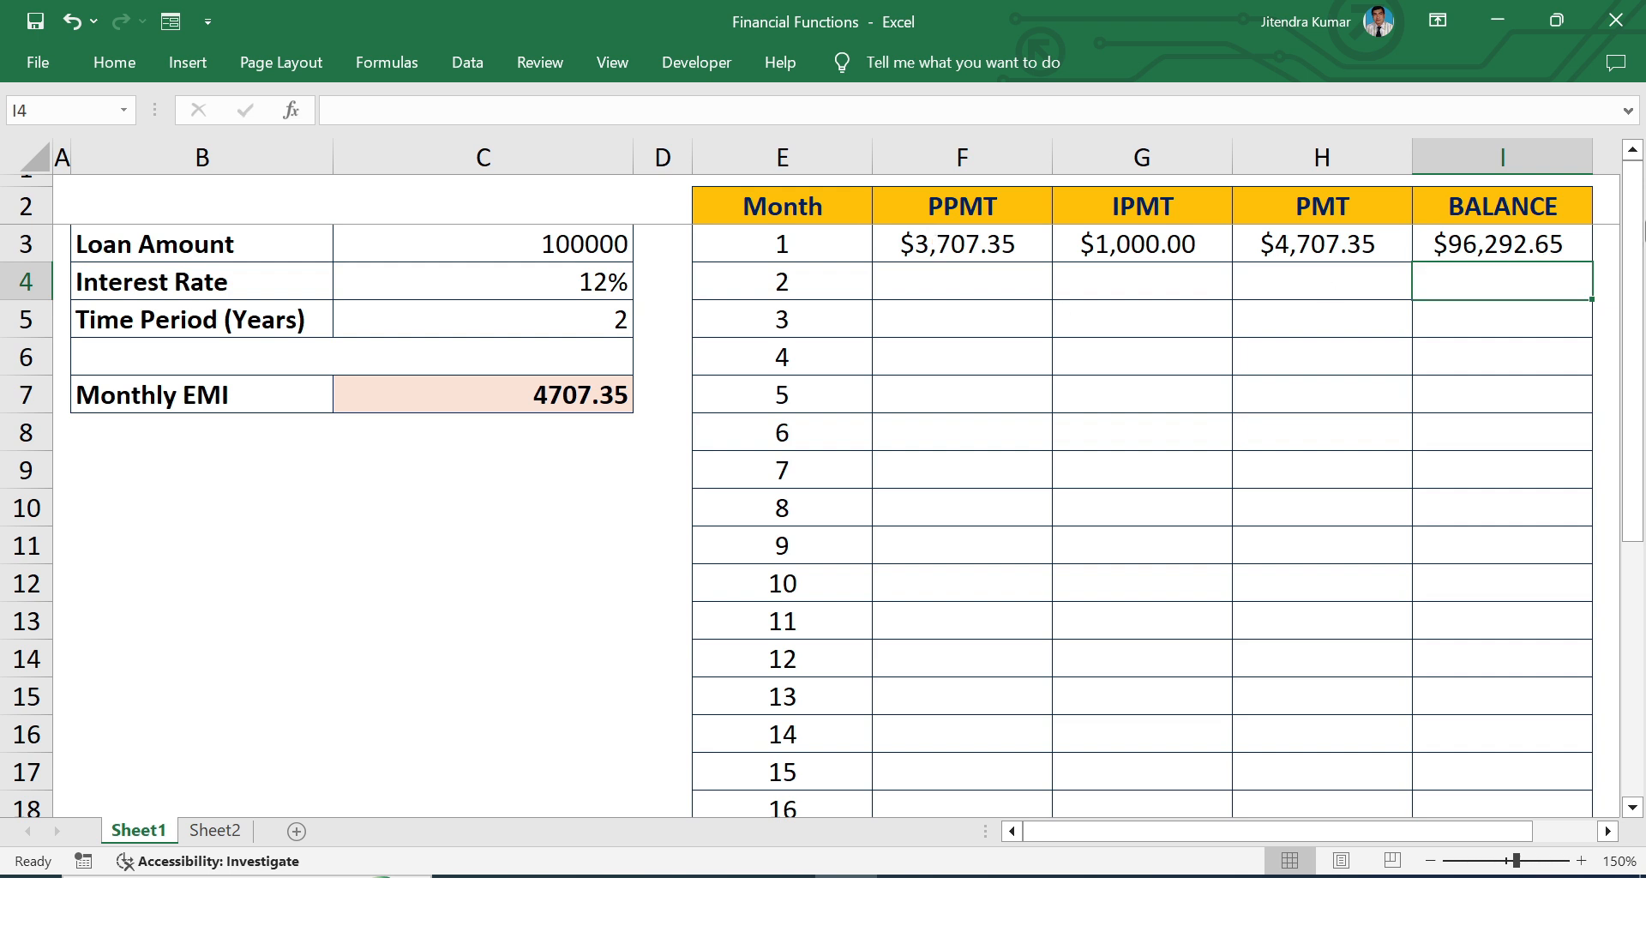
left_click(1468, 254)
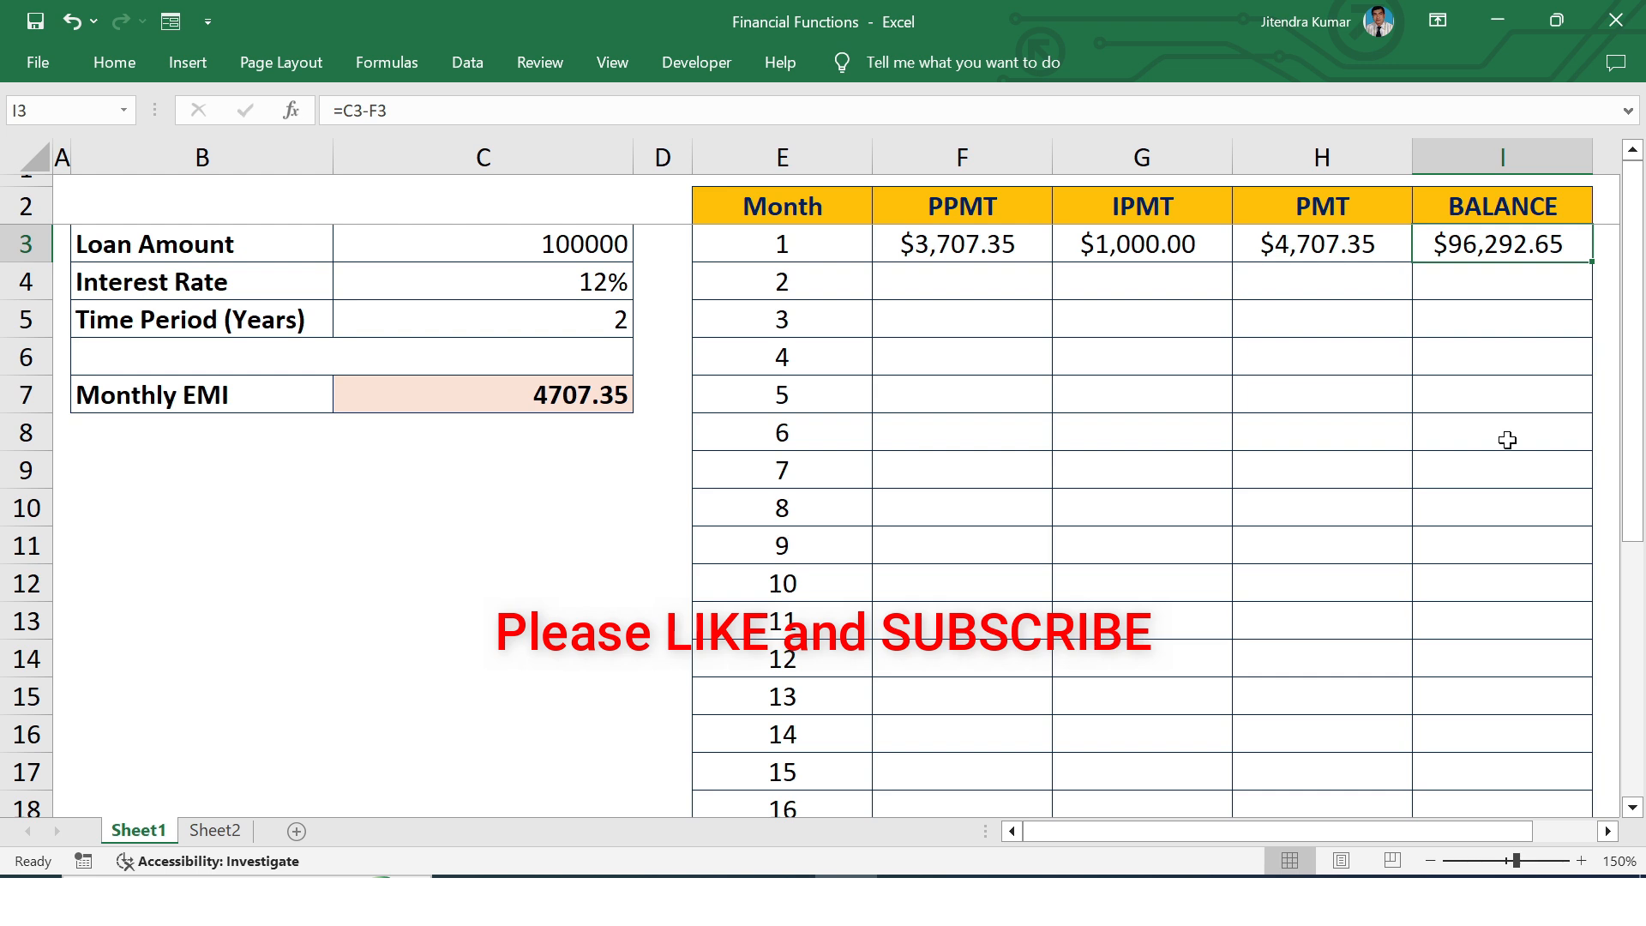
Fill the PPMT, IPMT and PMT formulas from F3:H3 down through month 24 in row 26.
left_click(1494, 360)
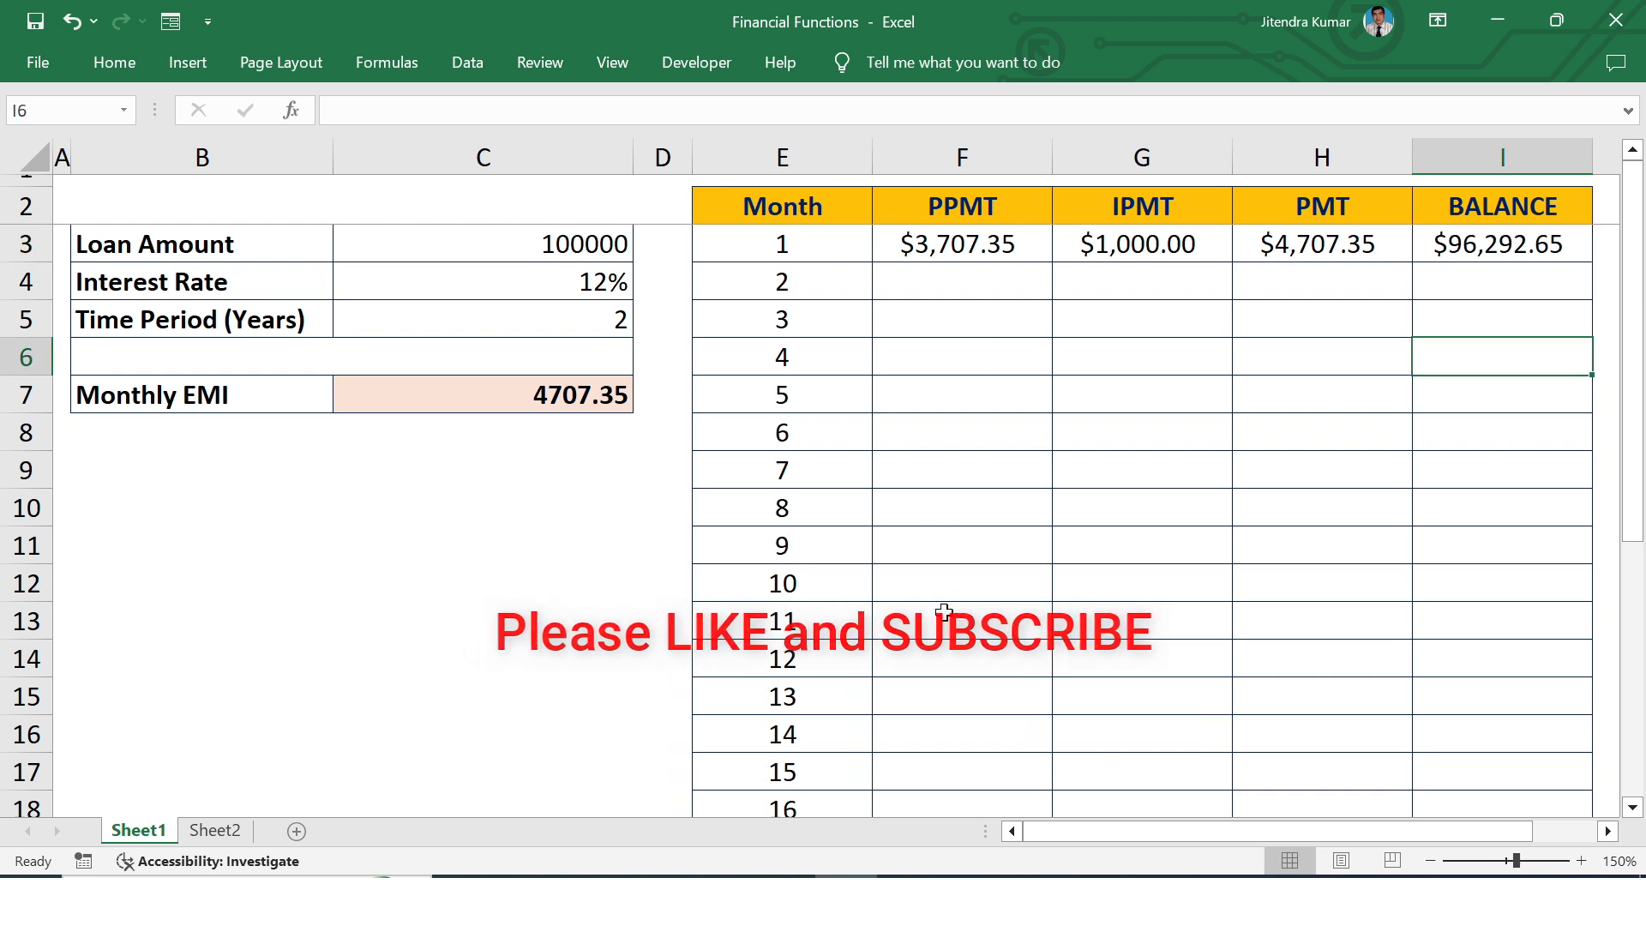
left_click_drag(986, 247, 1284, 250)
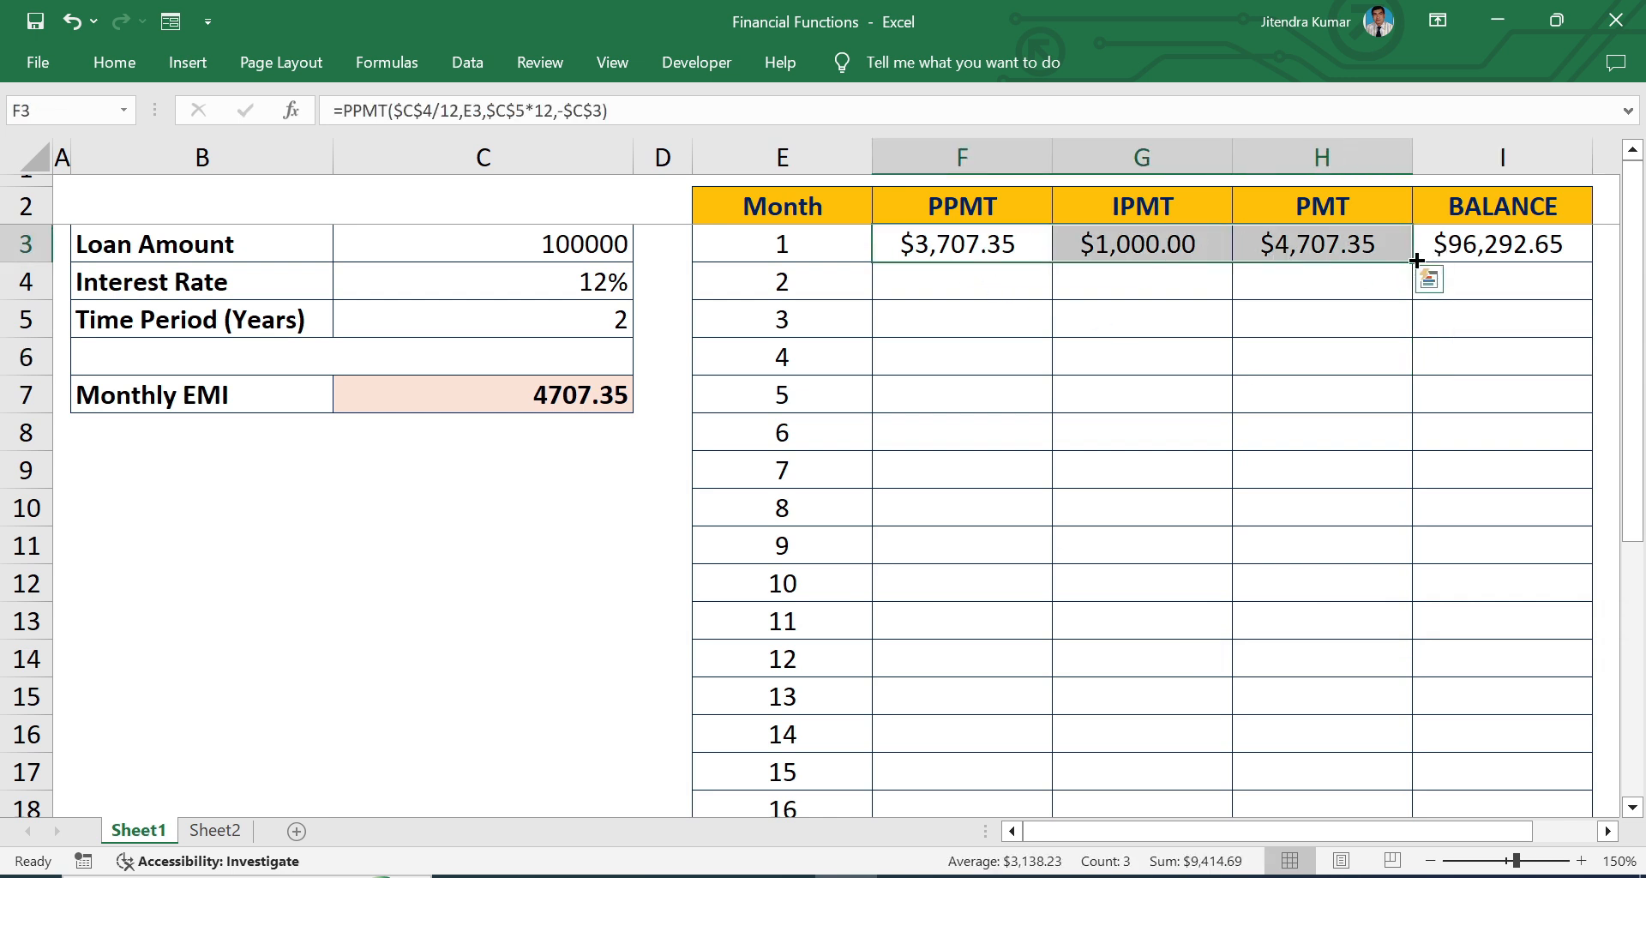
left_click_drag(1417, 260, 1401, 701)
left_click(1163, 549)
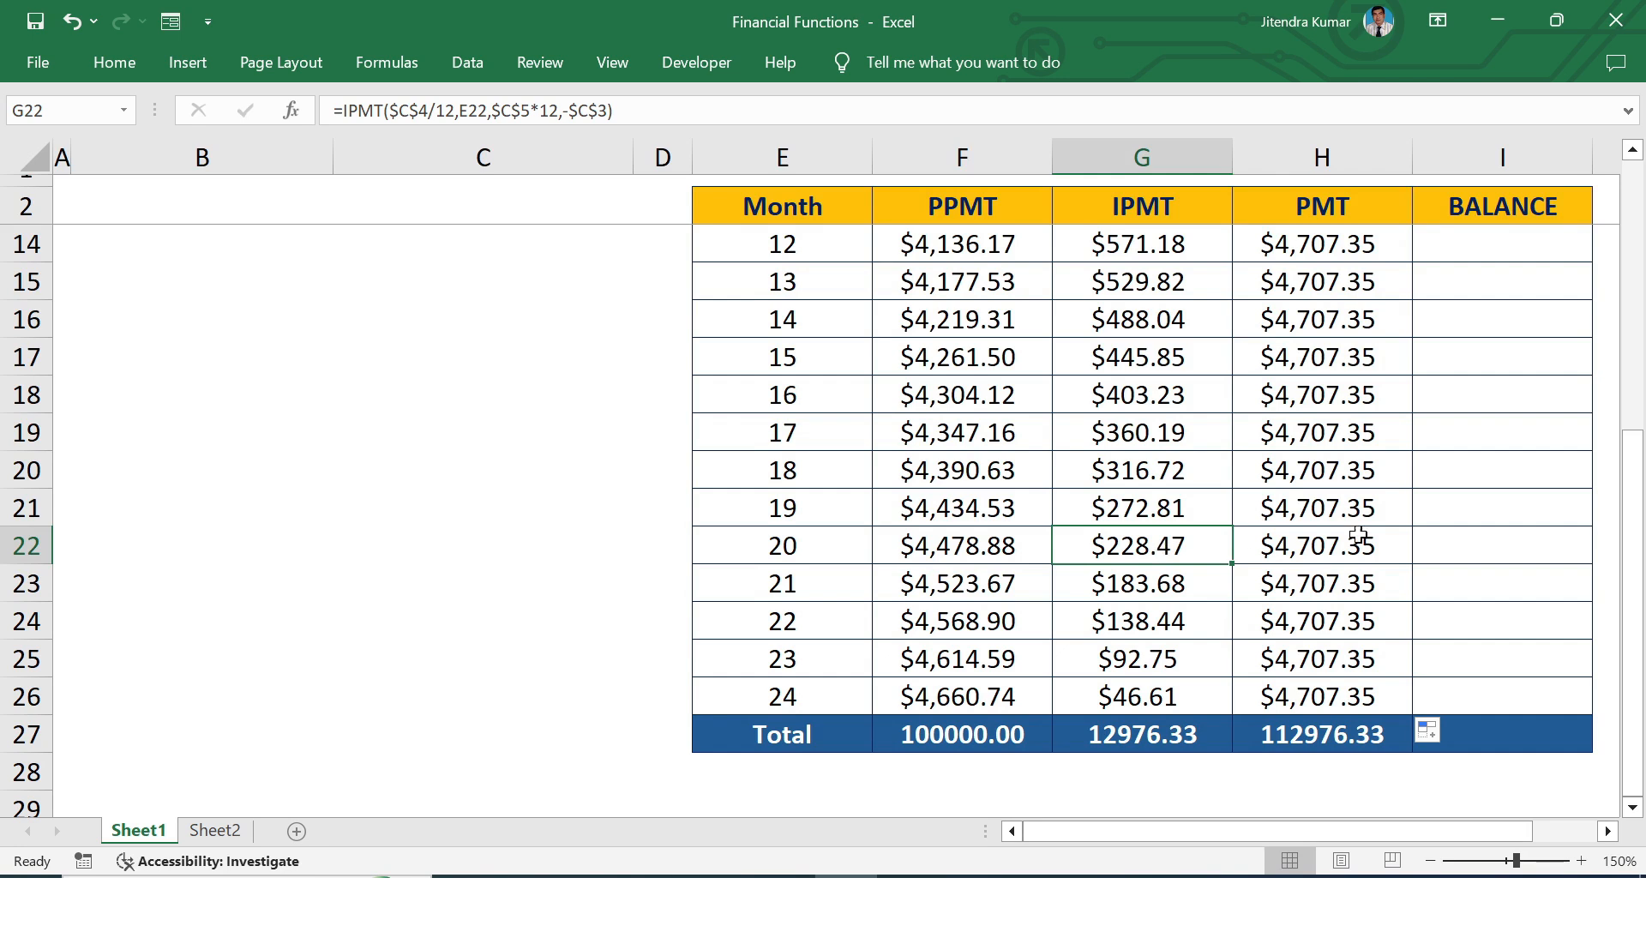
Examine how the monthly amounts develop in the PPMT and IPMT columns, going down the IPMT column to month 12.
left_click(1005, 396)
key("ctrl+Up")
key("Down")
key("Down")
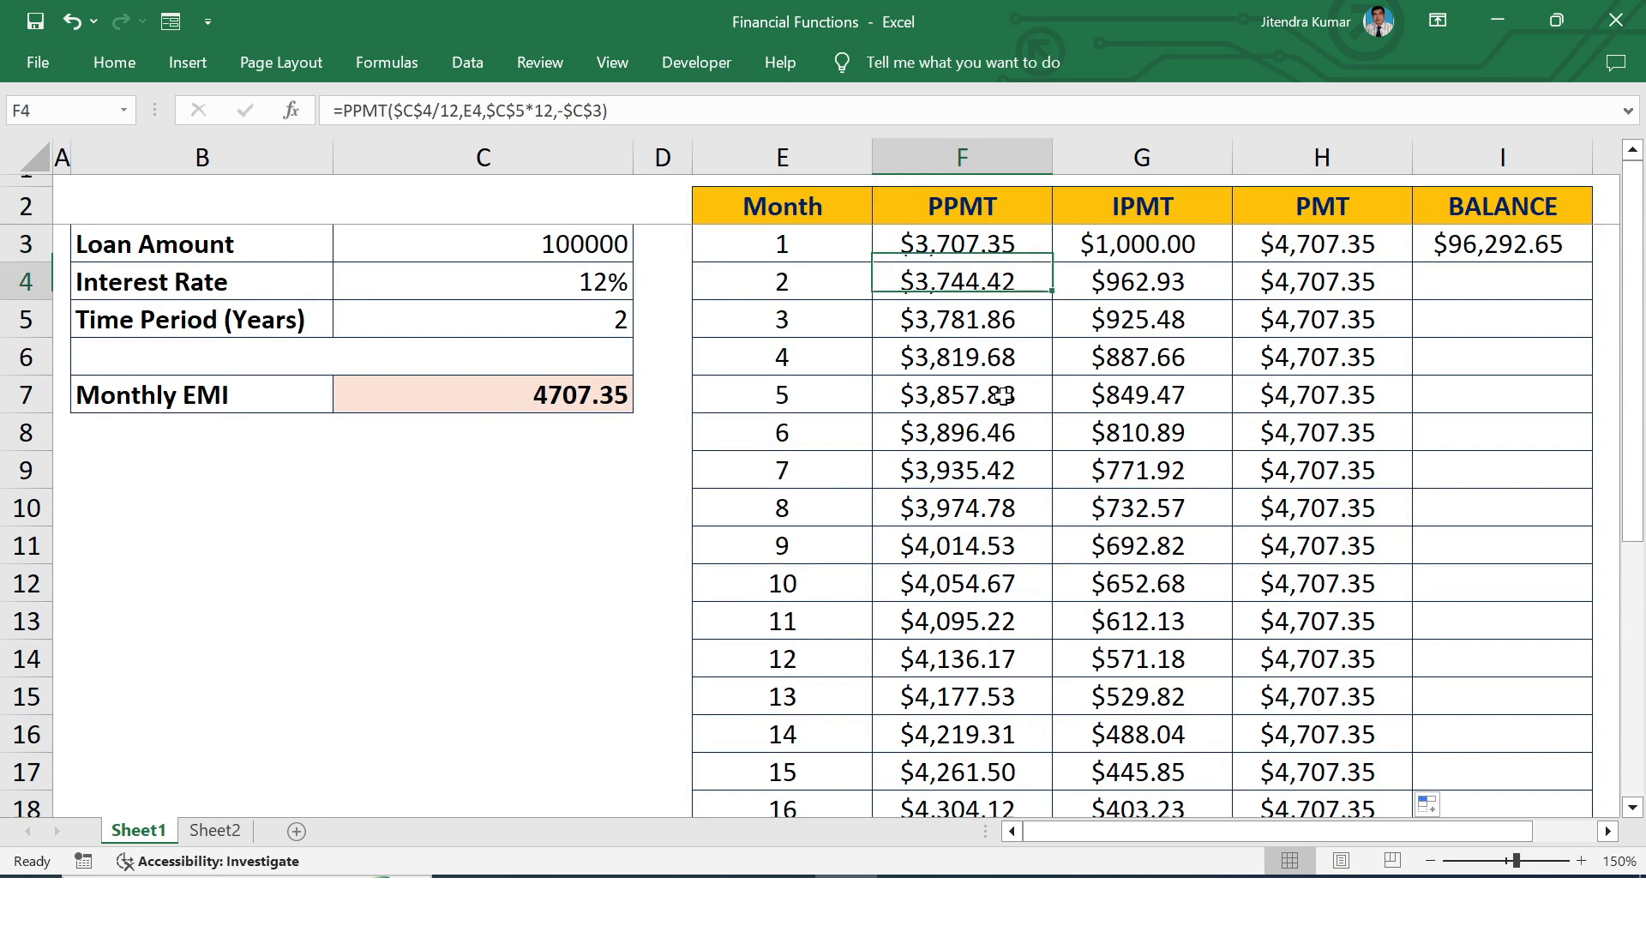
key("Right")
key("Down")
key("Down")
key("Down")
key("Down")
key("Down")
key("Down")
key("Down")
key("Down")
key("Down")
key("Down")
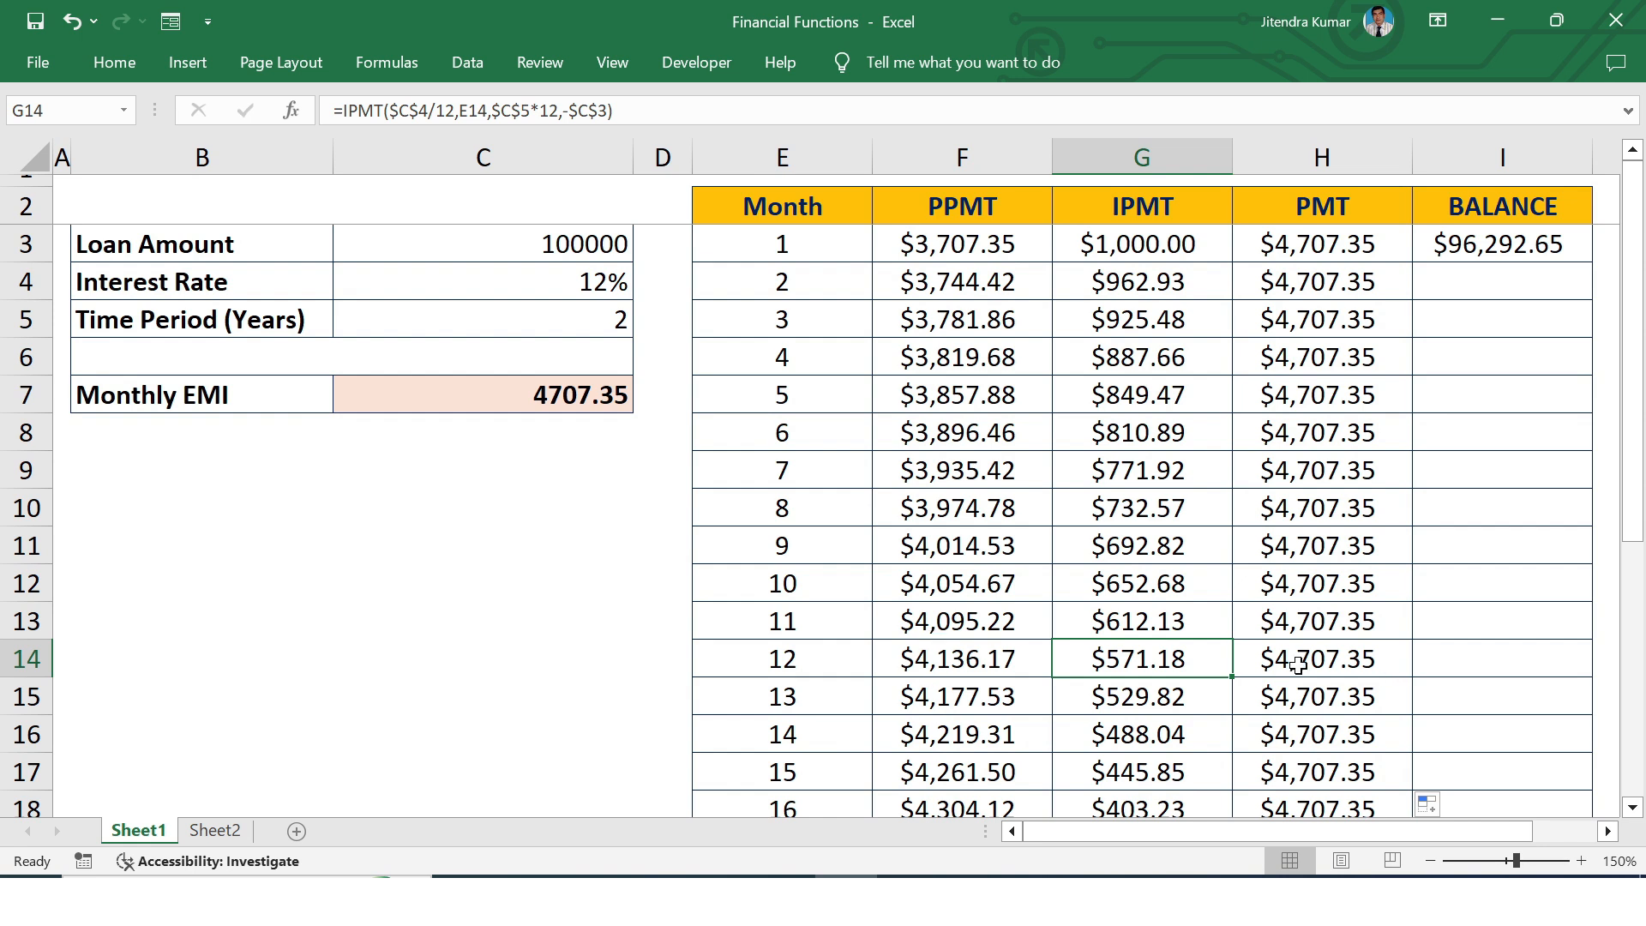
Calculate the month 2 balance in I4 as the previous balance minus that month's principal payment with =I3-F4.
left_click(1450, 277)
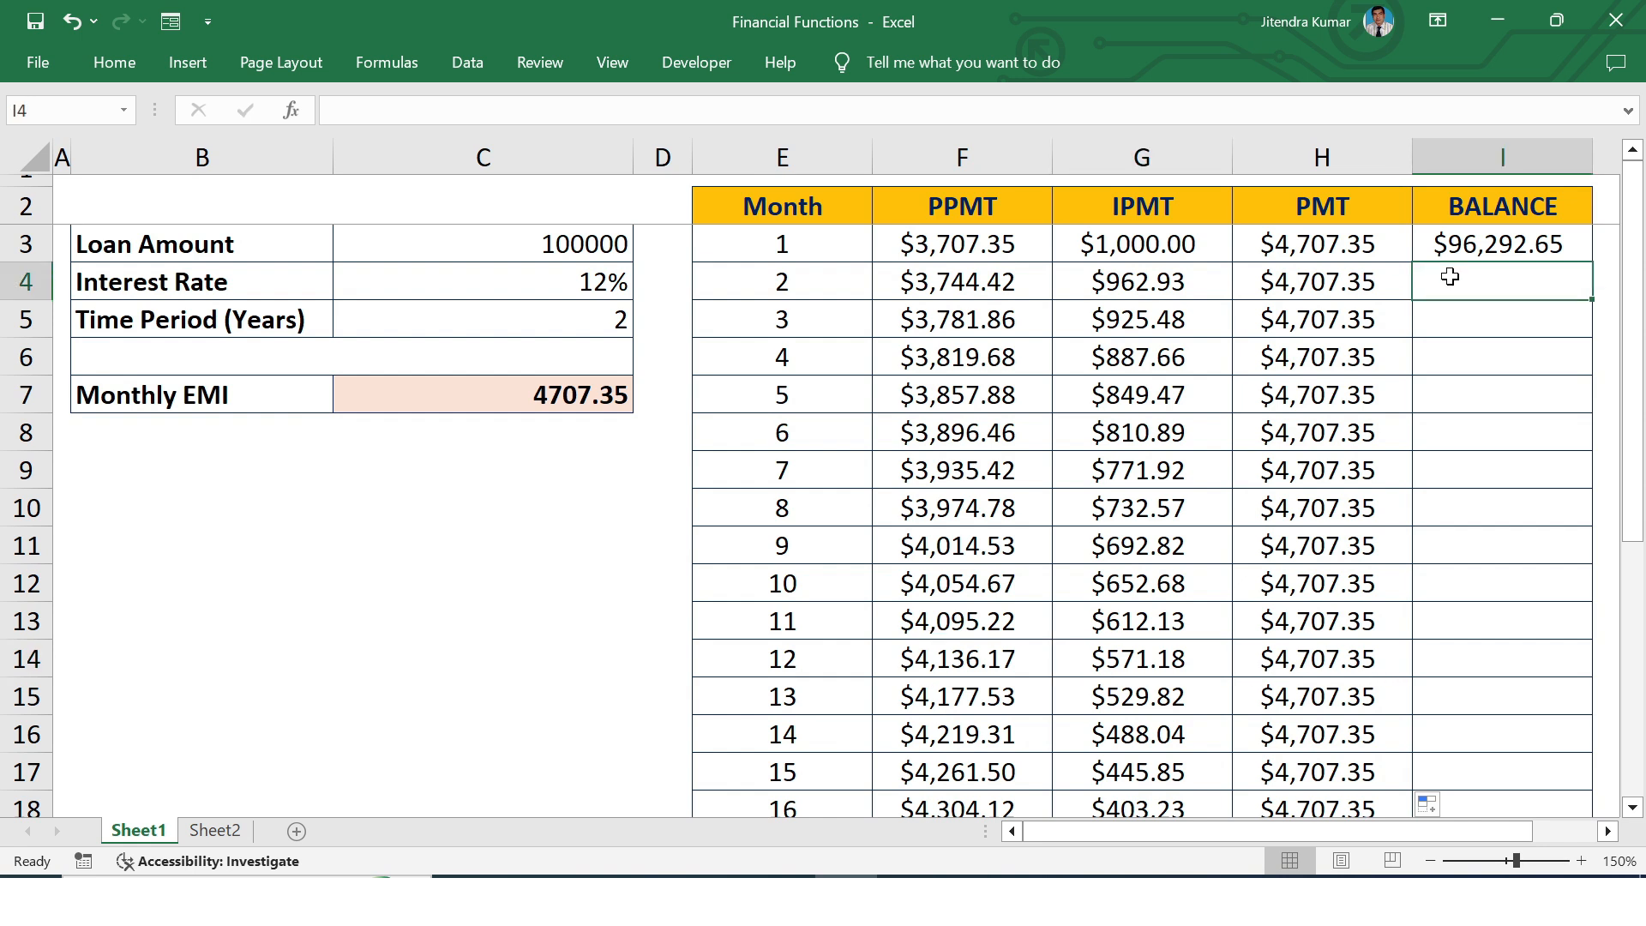
type("=")
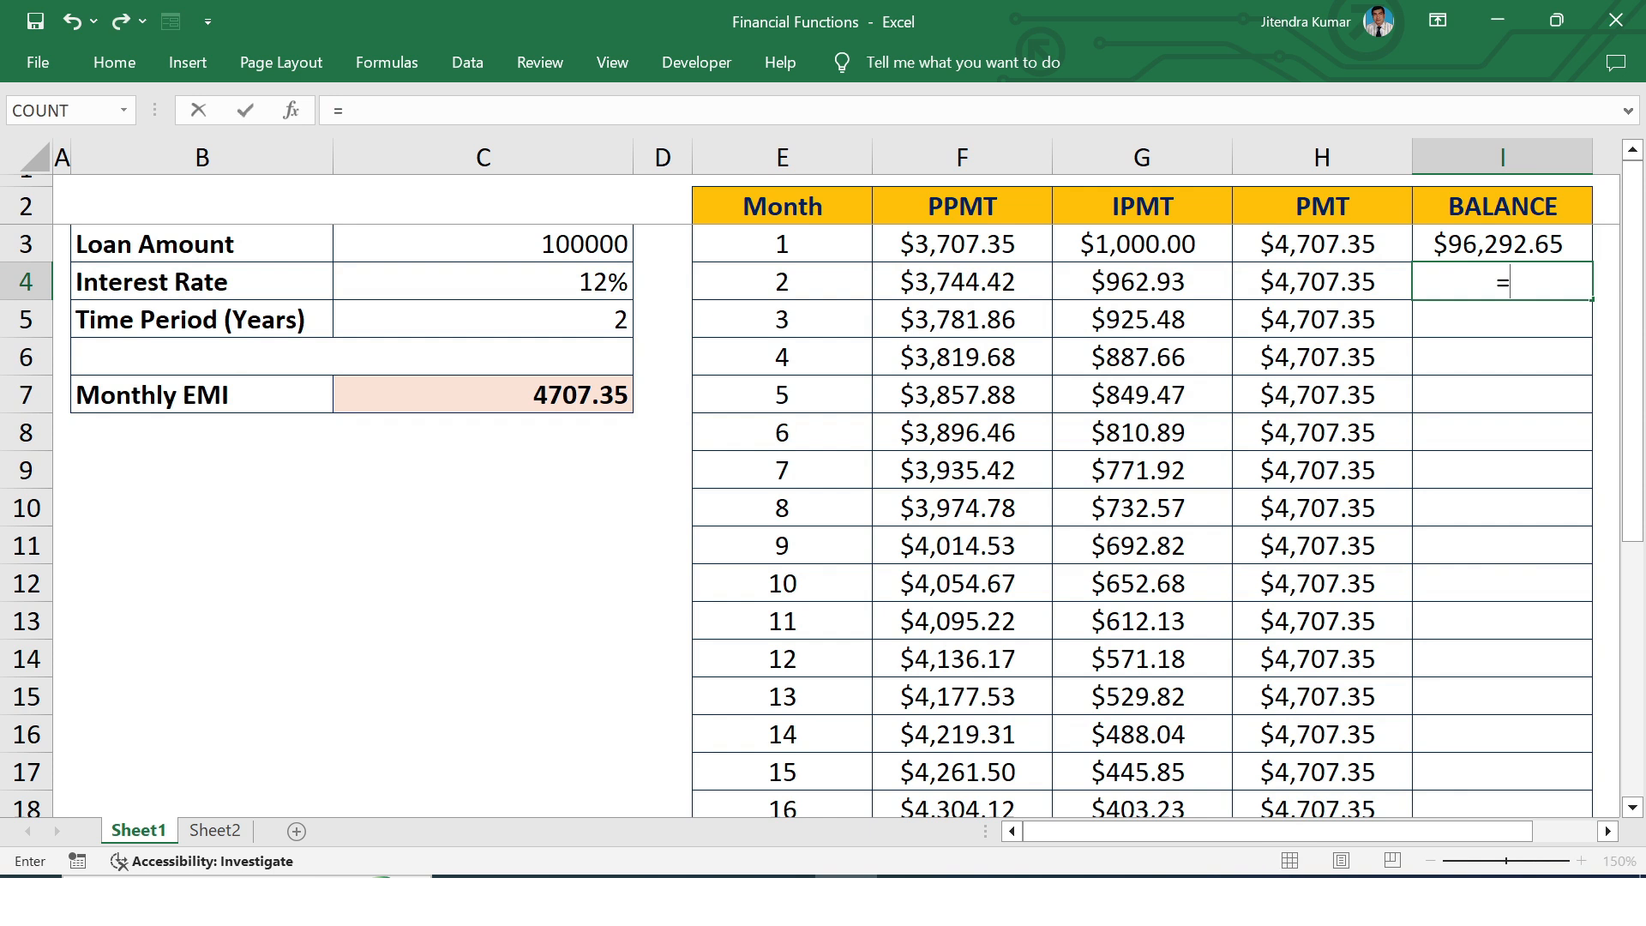
left_click(1494, 241)
type("-")
left_click(967, 278)
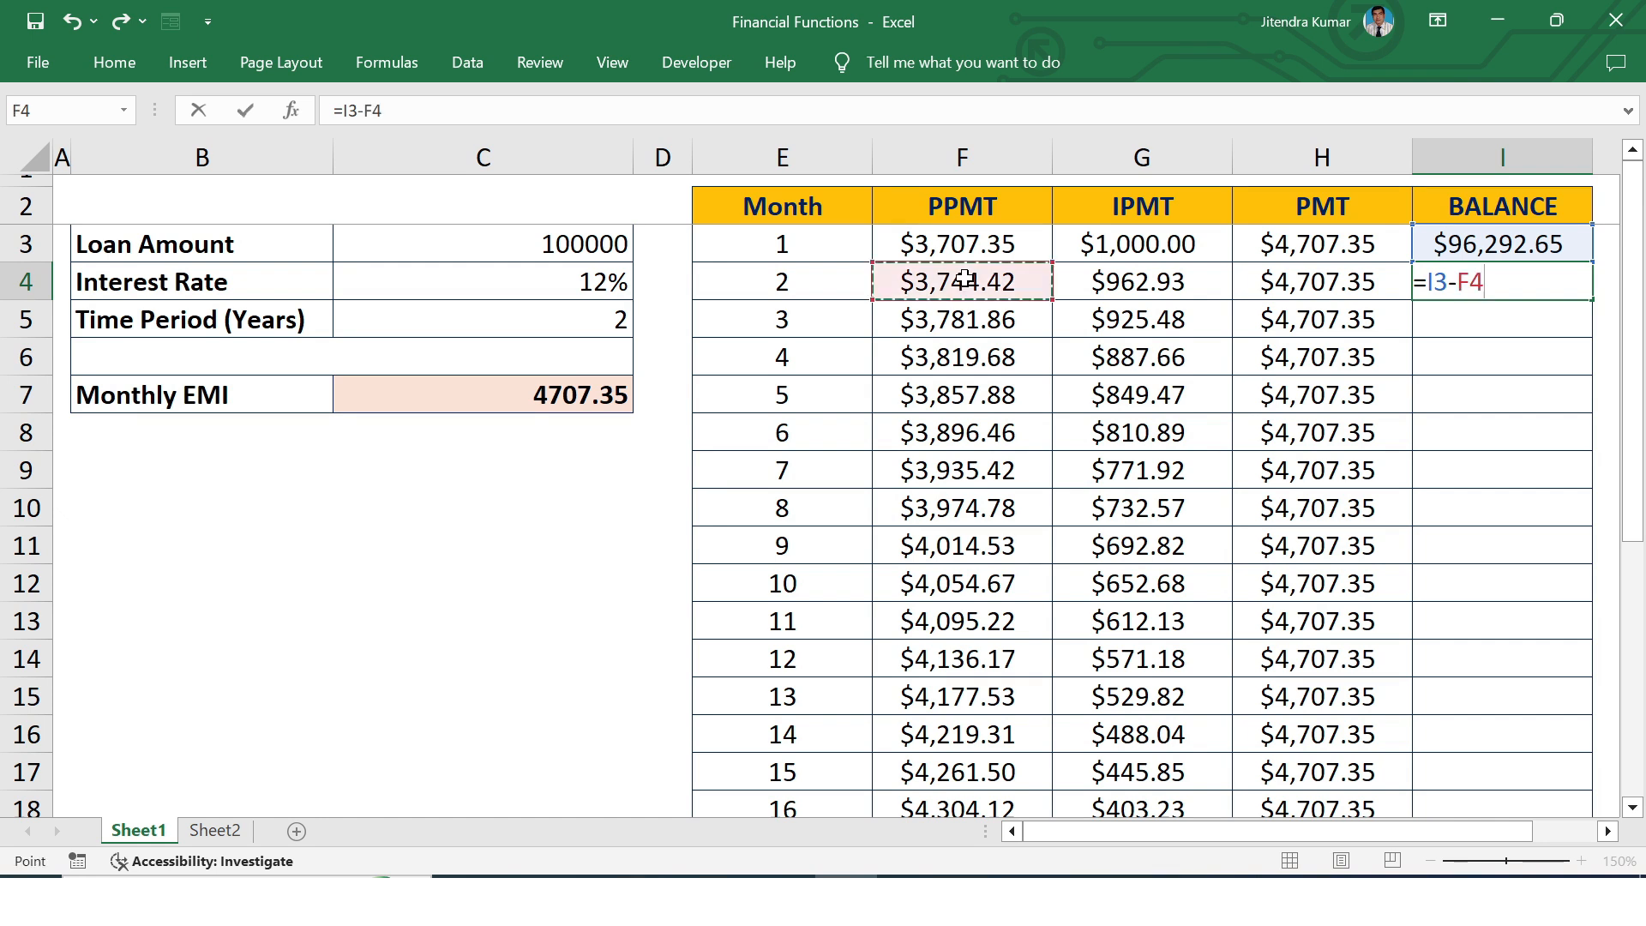
key("Return")
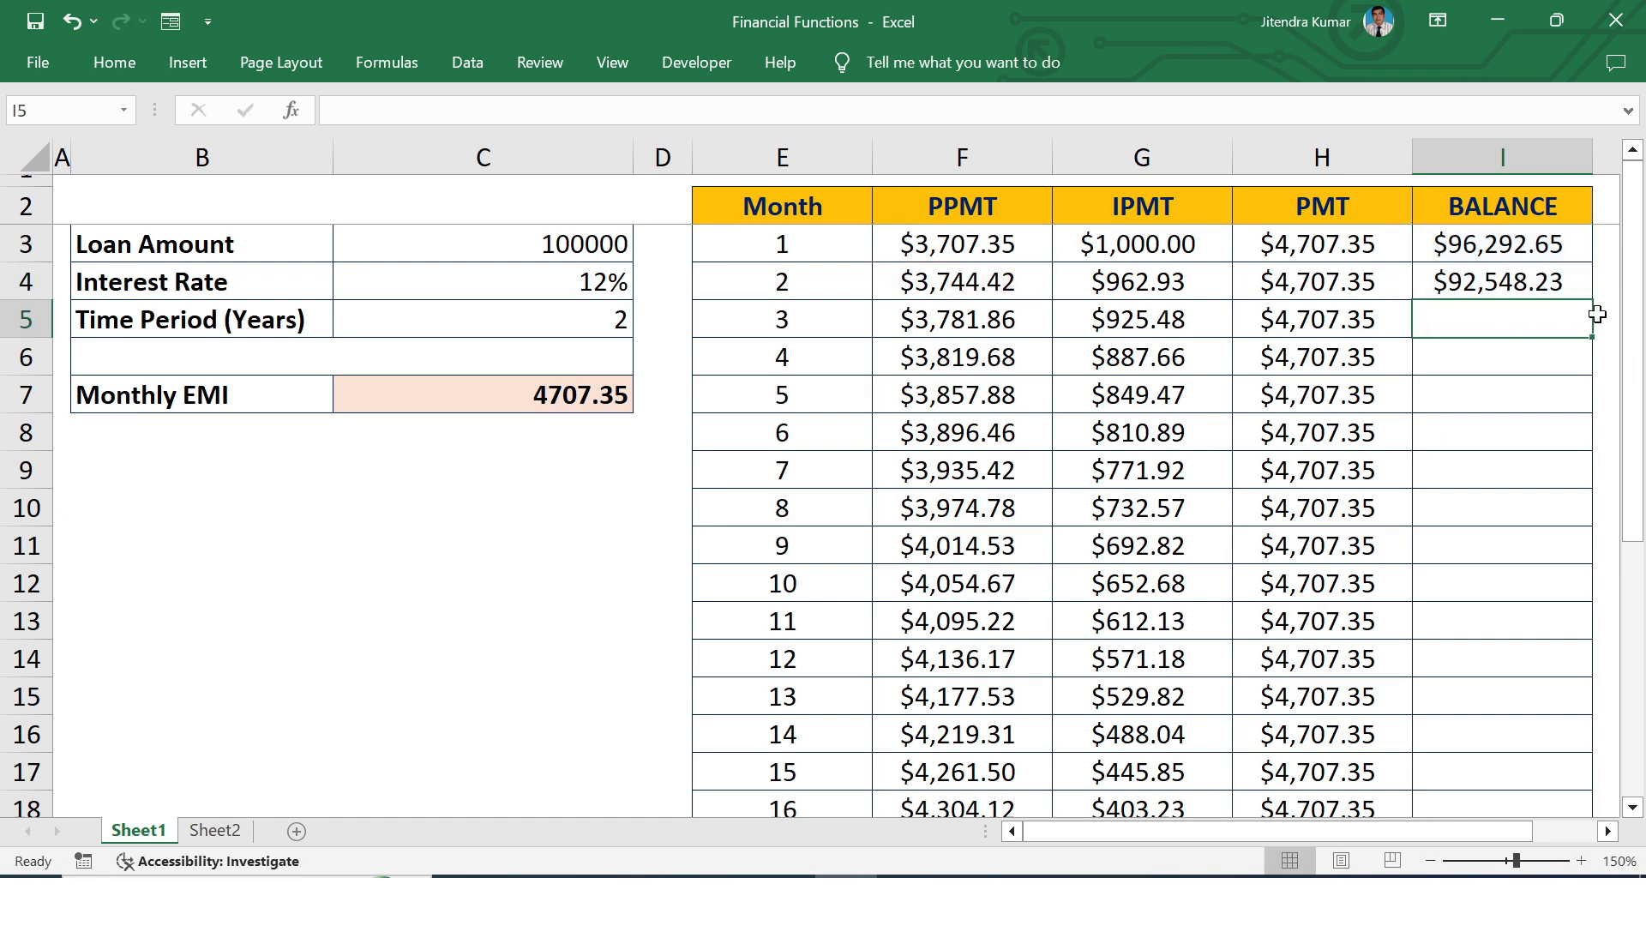
Fill the balance formula from I4 down through month 24 in row 26.
left_click(1503, 283)
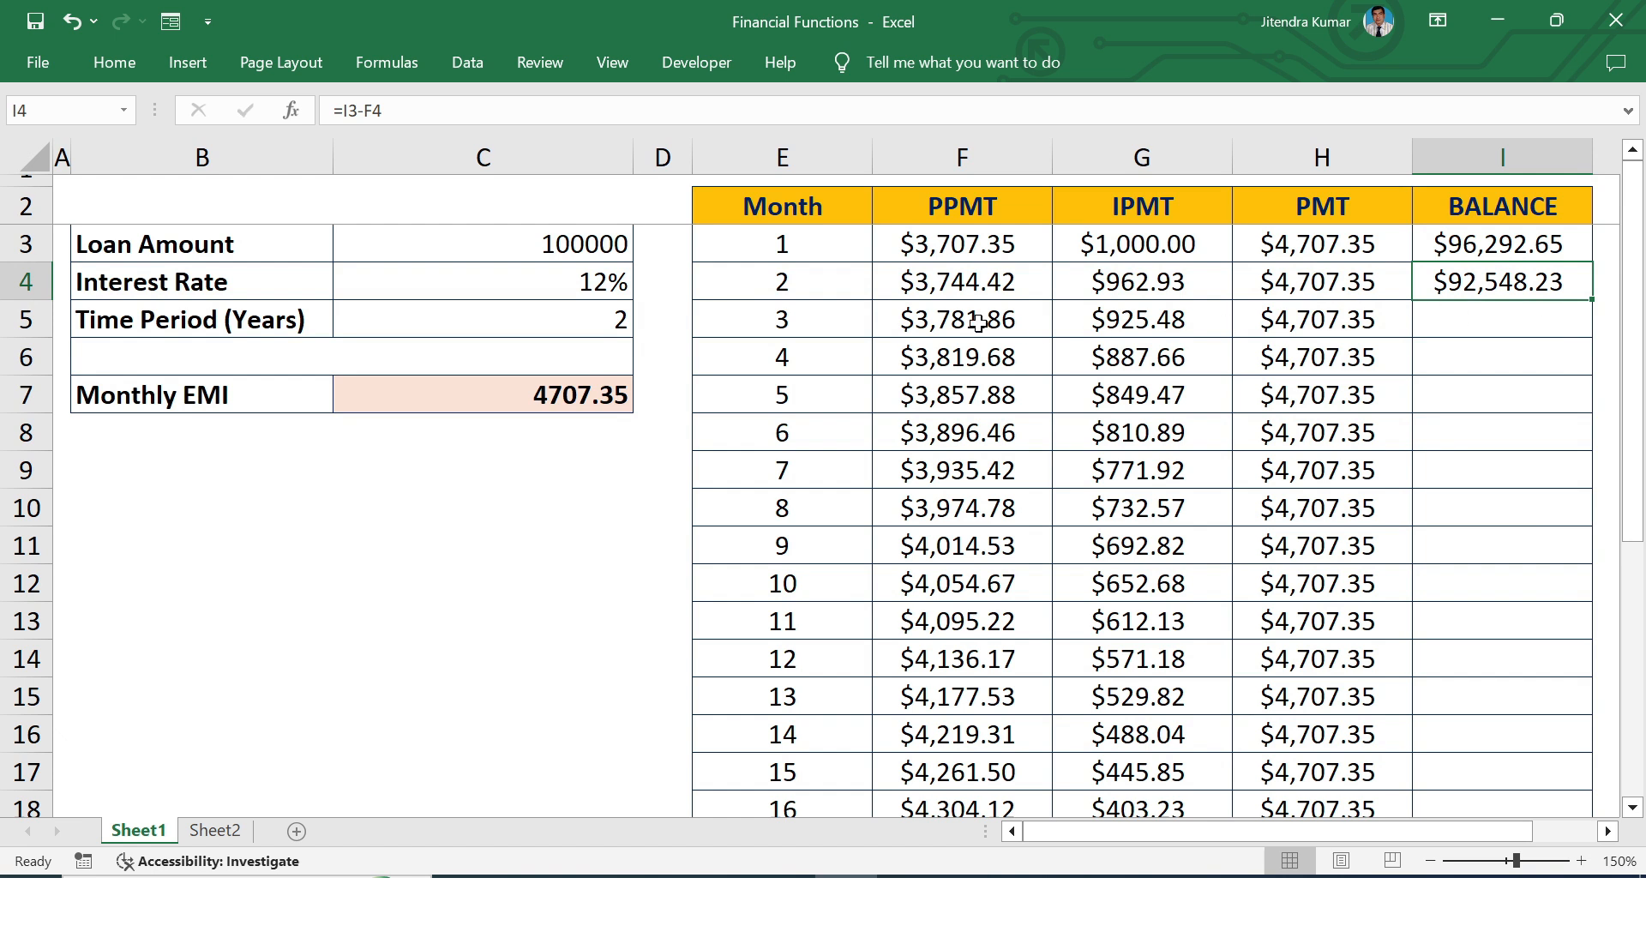
left_click_drag(1592, 299, 1323, 779)
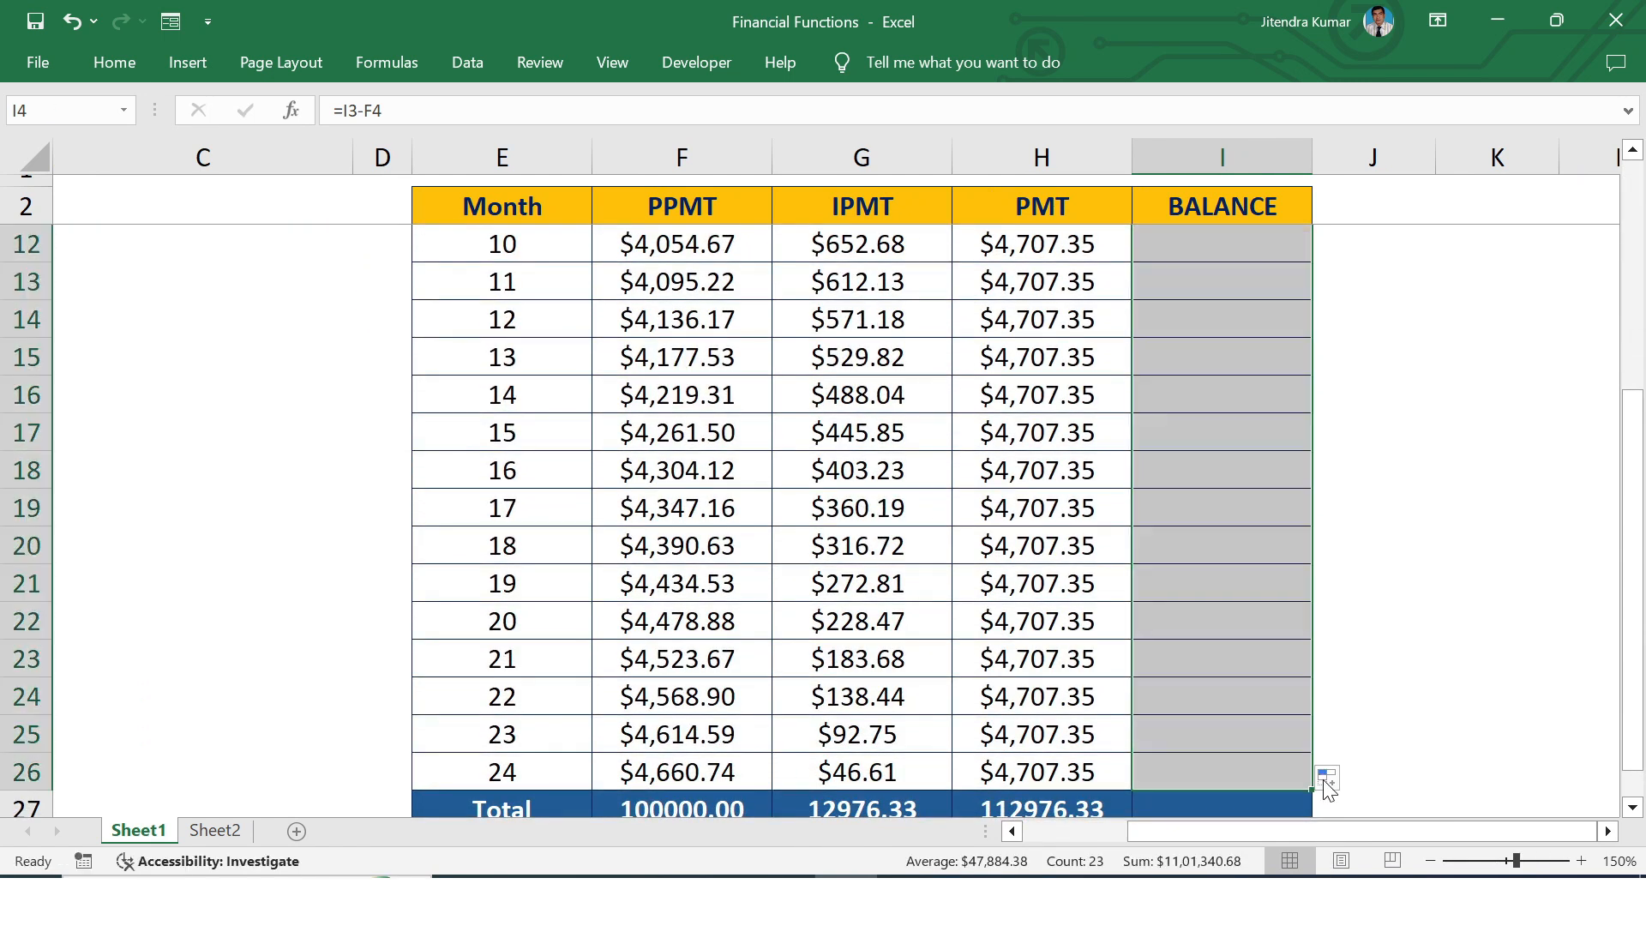
left_click(1232, 774)
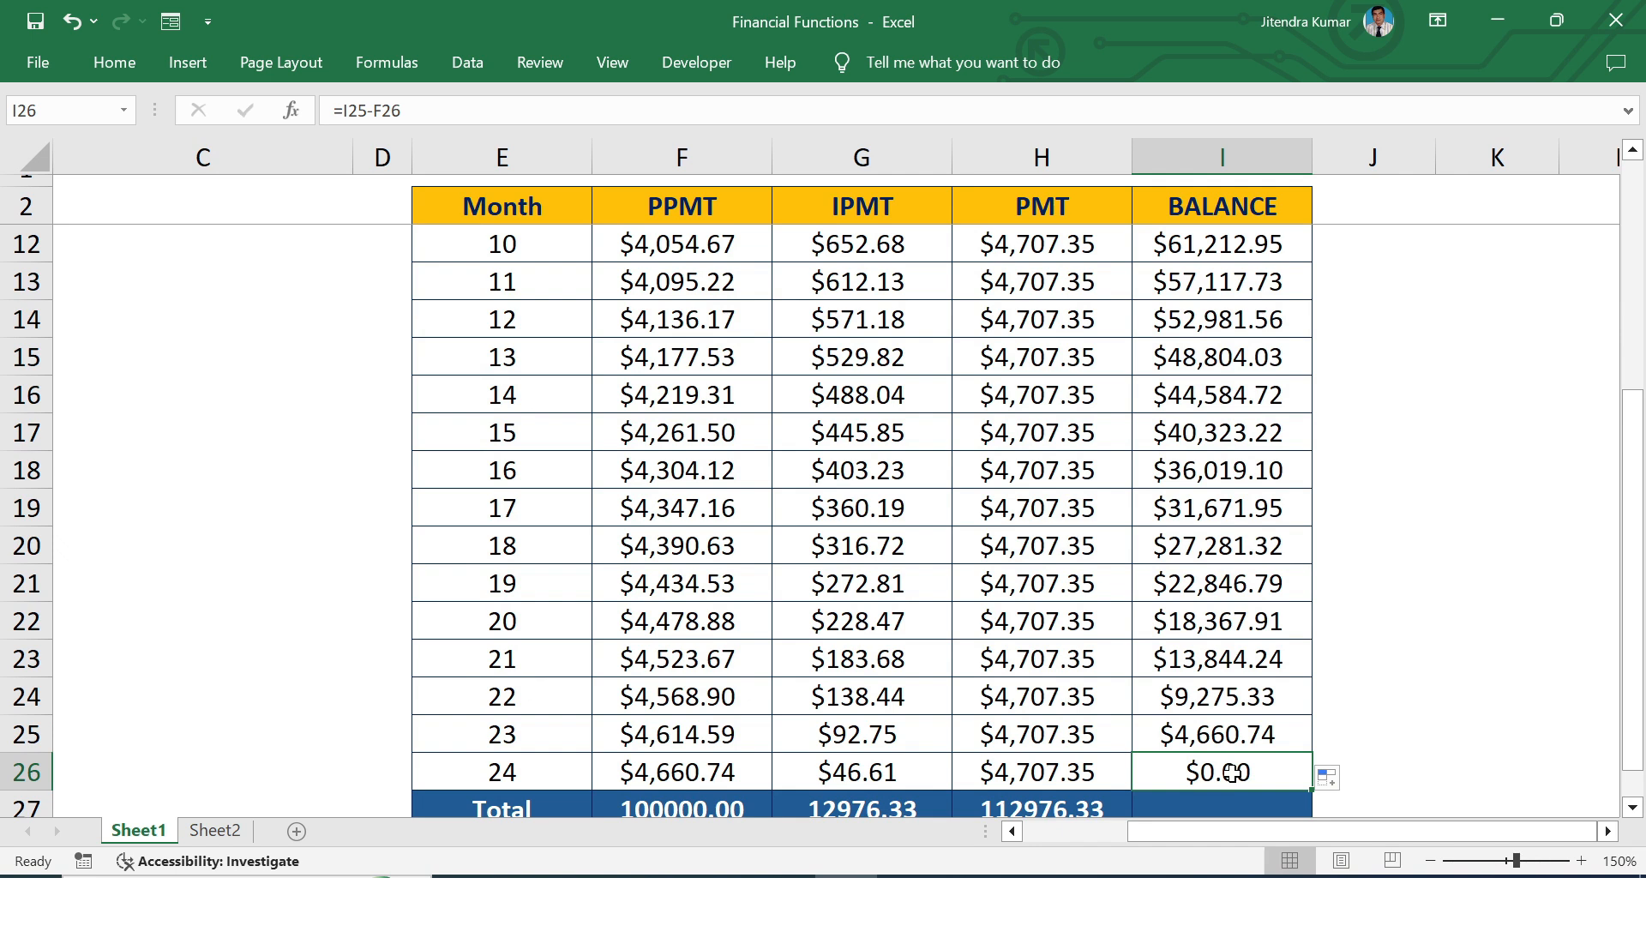
Apply the comma number style to the PPMT, IPMT, PMT and BALANCE values in F3:I26, excluding the Total row.
key("ctrl+Up")
key("Down")
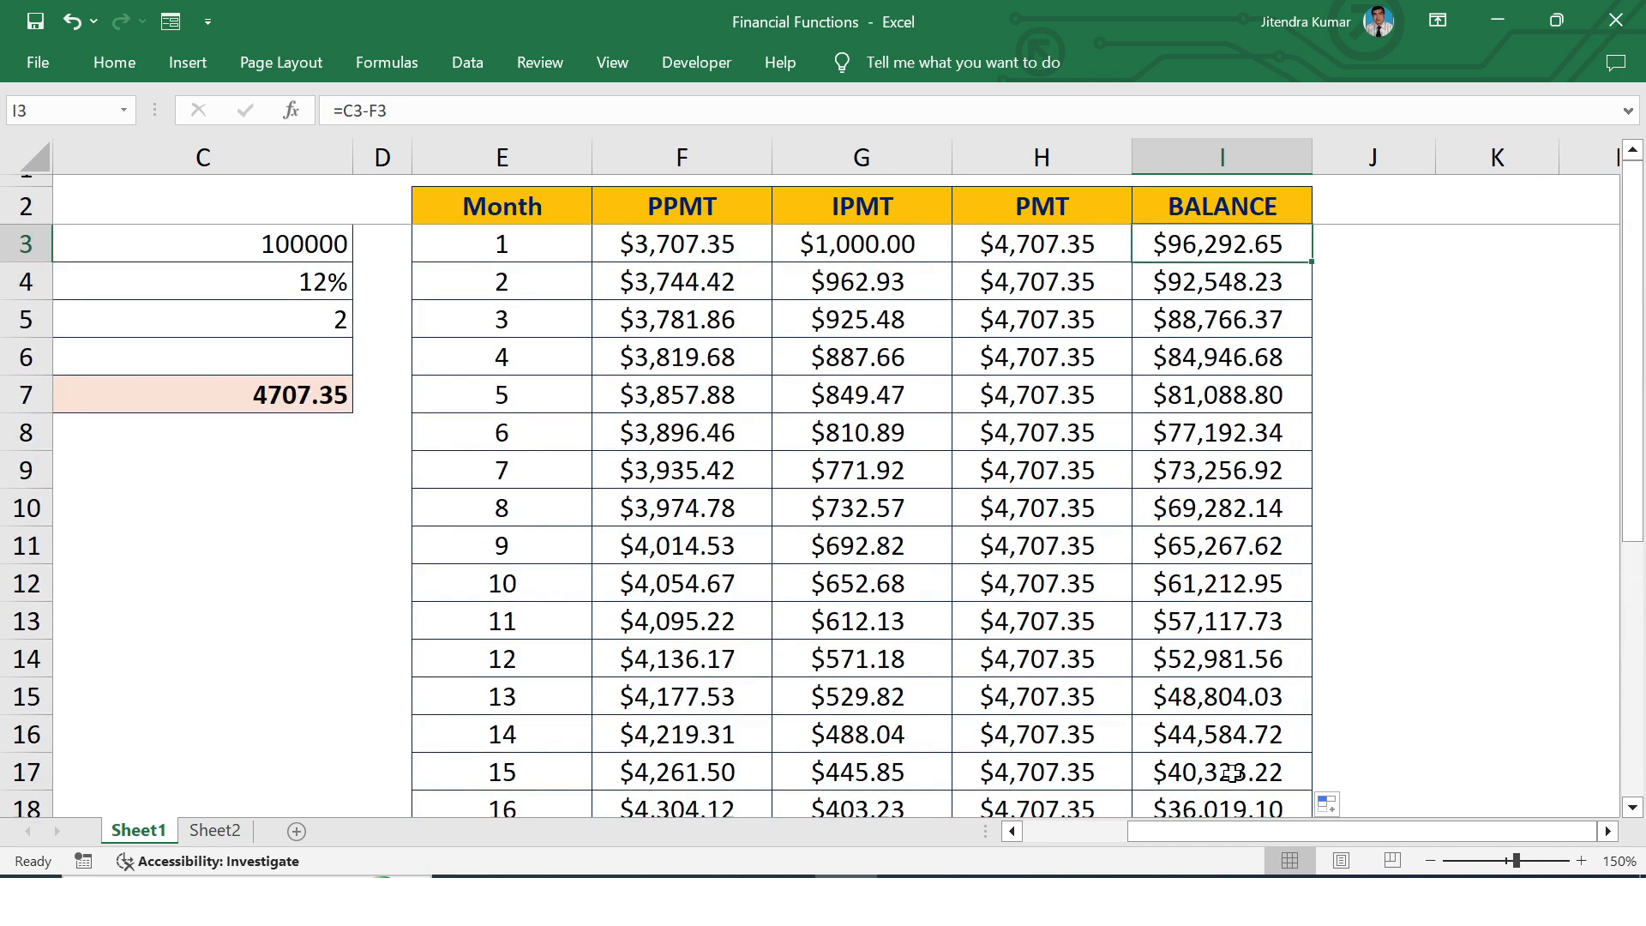
key("Left")
key("Left")
key("Left")
key("shift+Right")
key("shift+Right")
key("shift+Right")
key("ctrl+shift+Down")
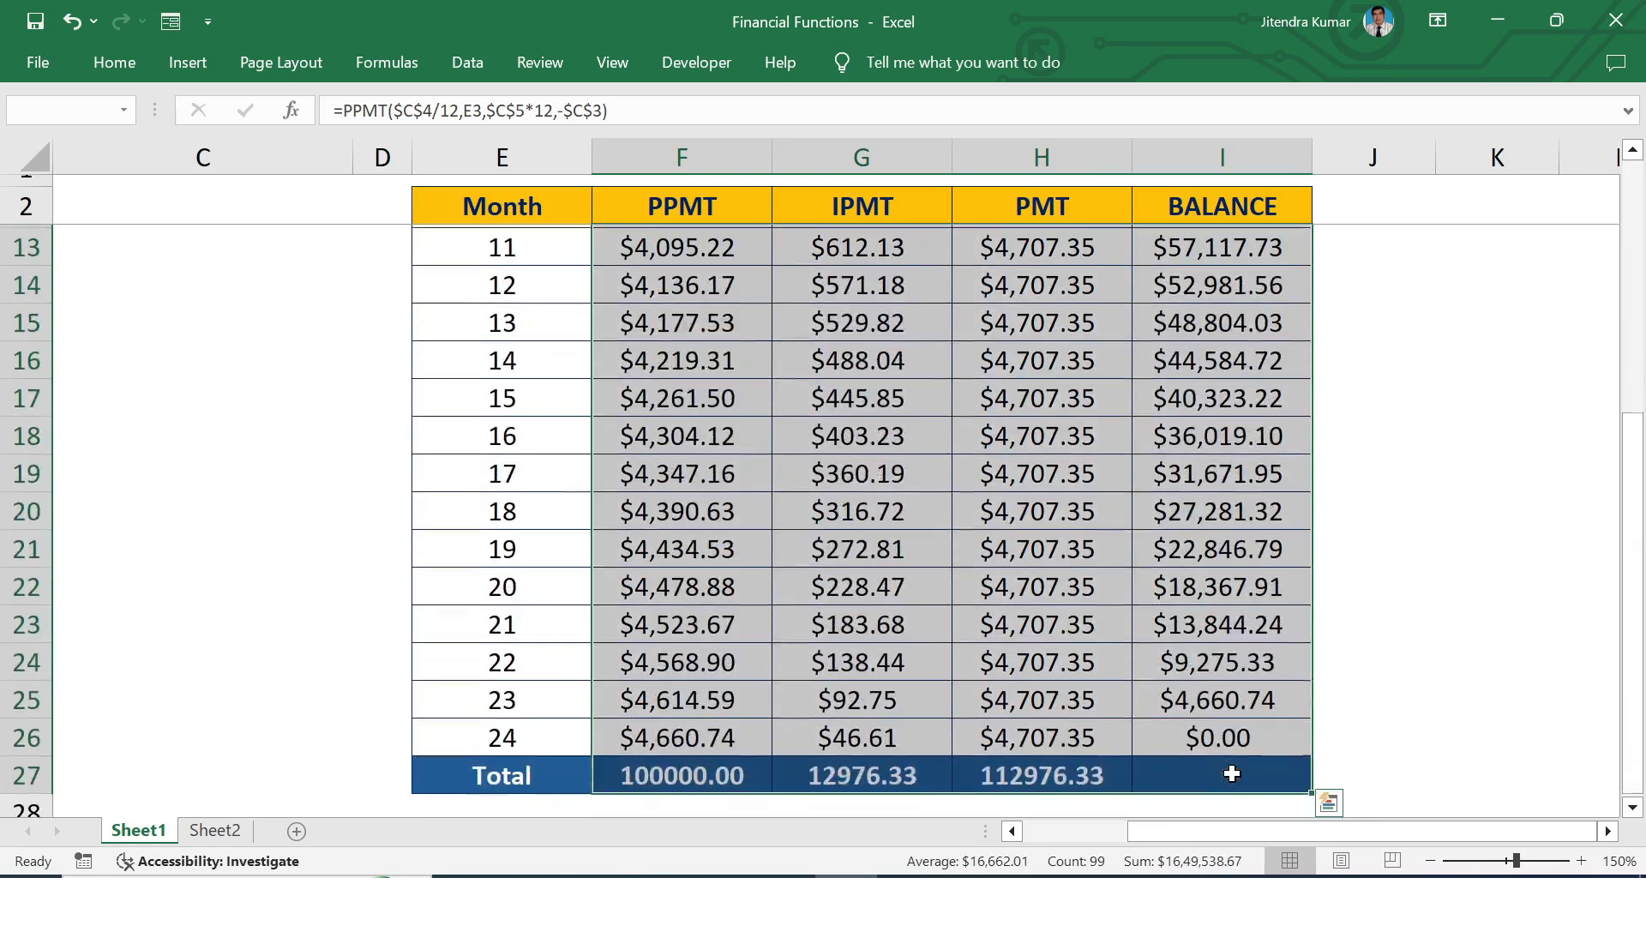
key("shift+Up")
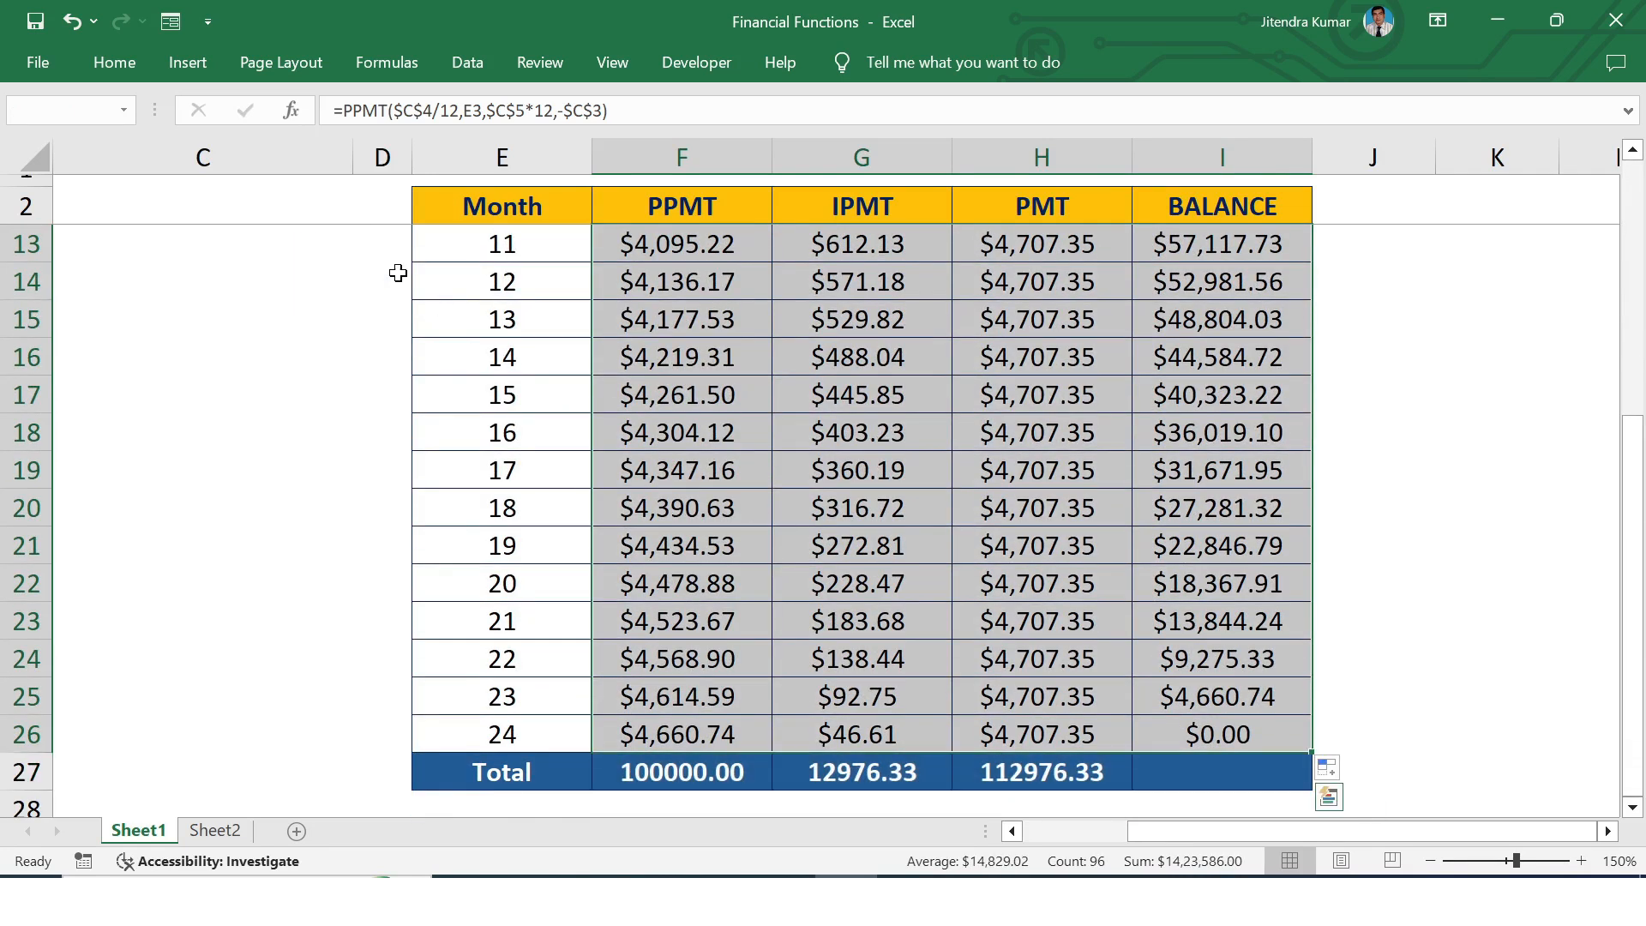
left_click(103, 68)
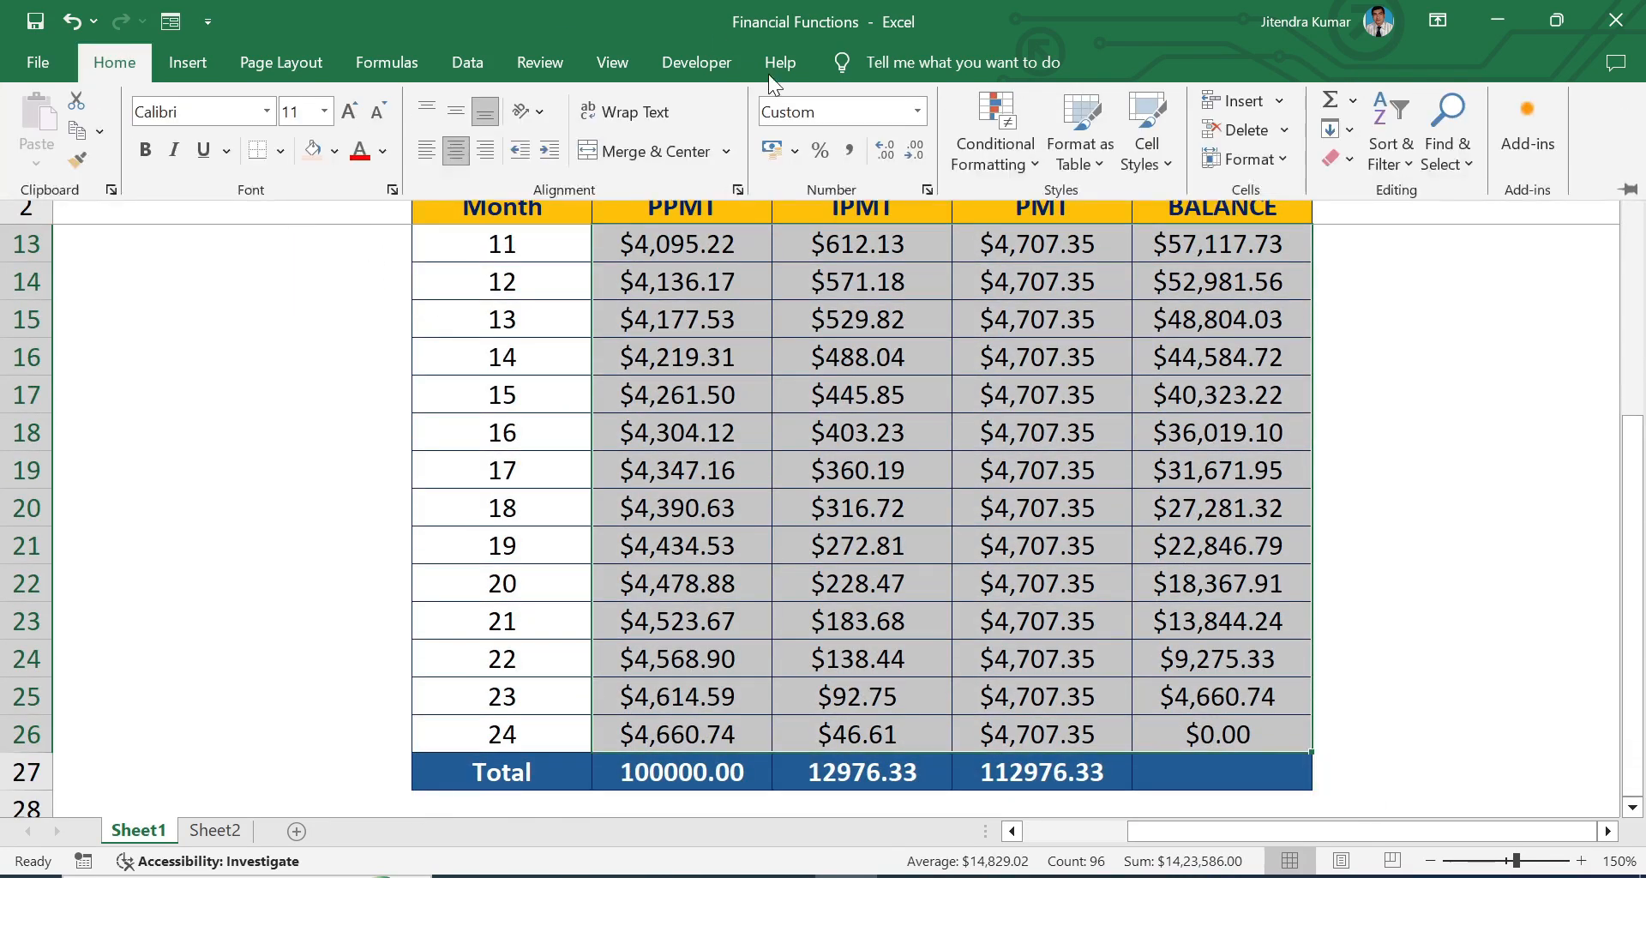
left_click(796, 152)
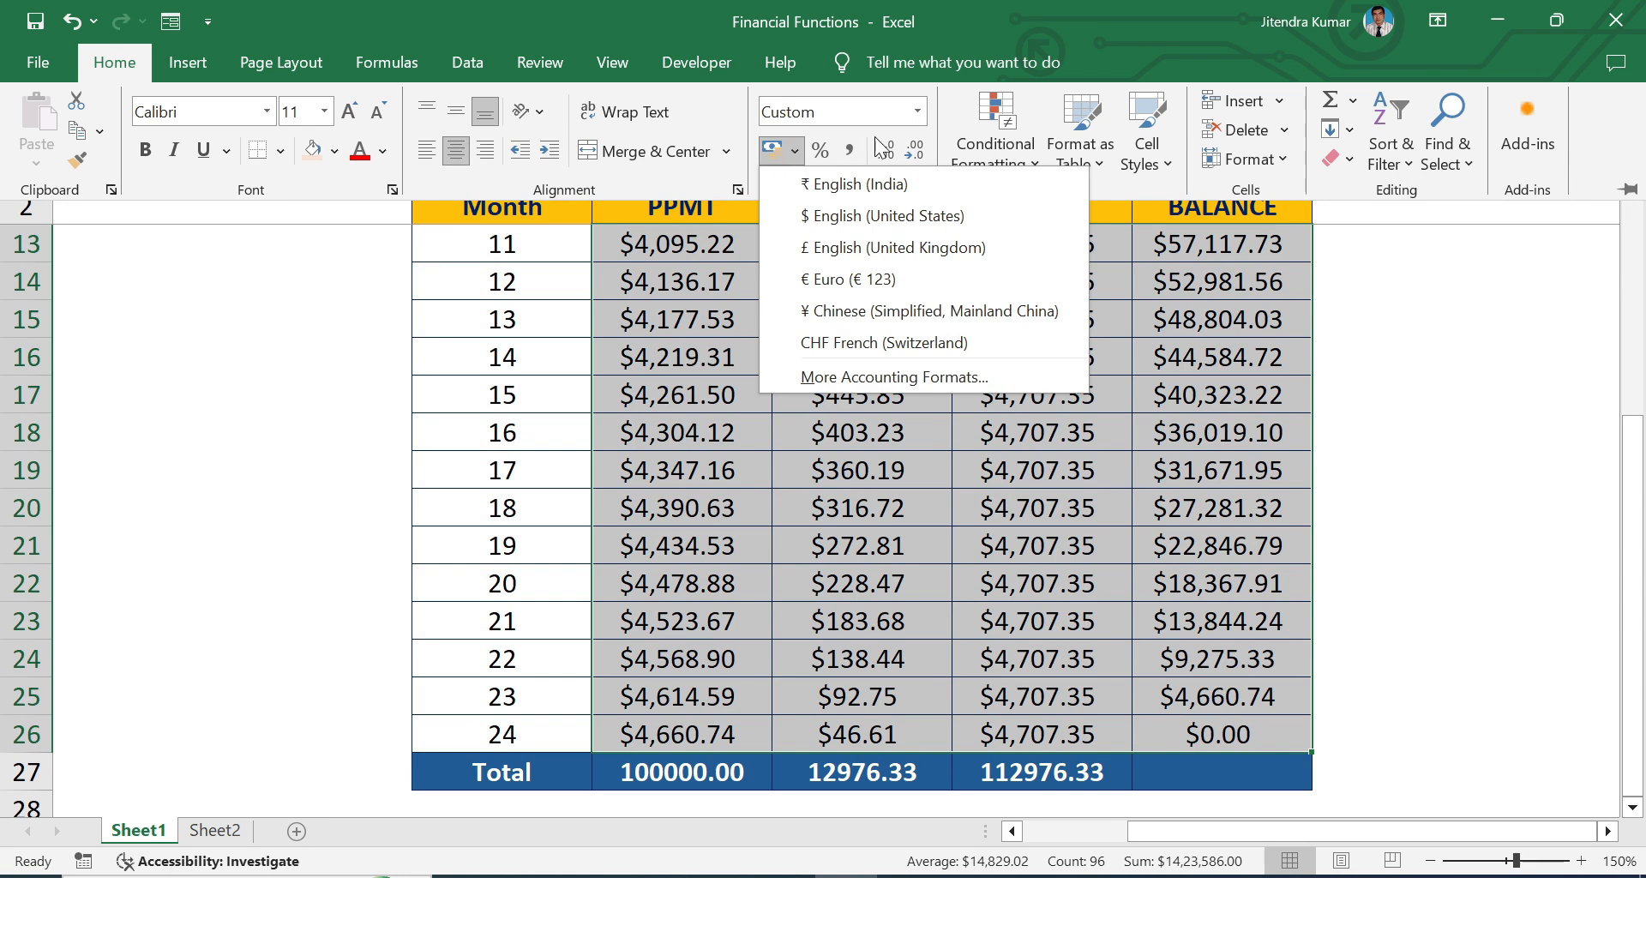
left_click(917, 117)
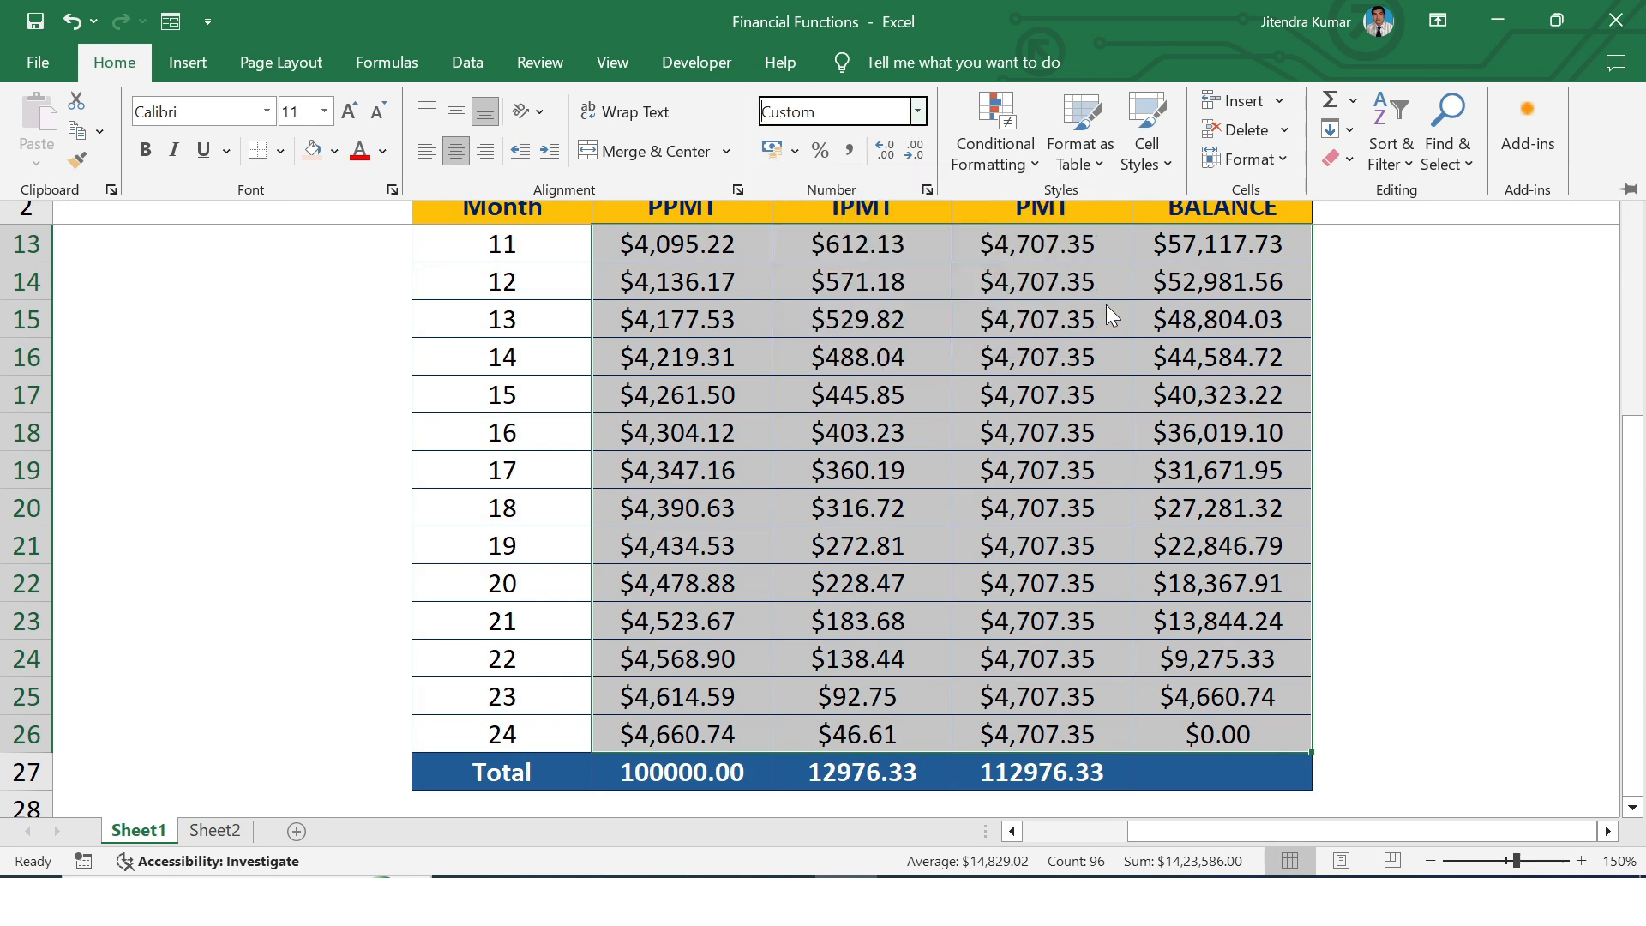
left_click(850, 151)
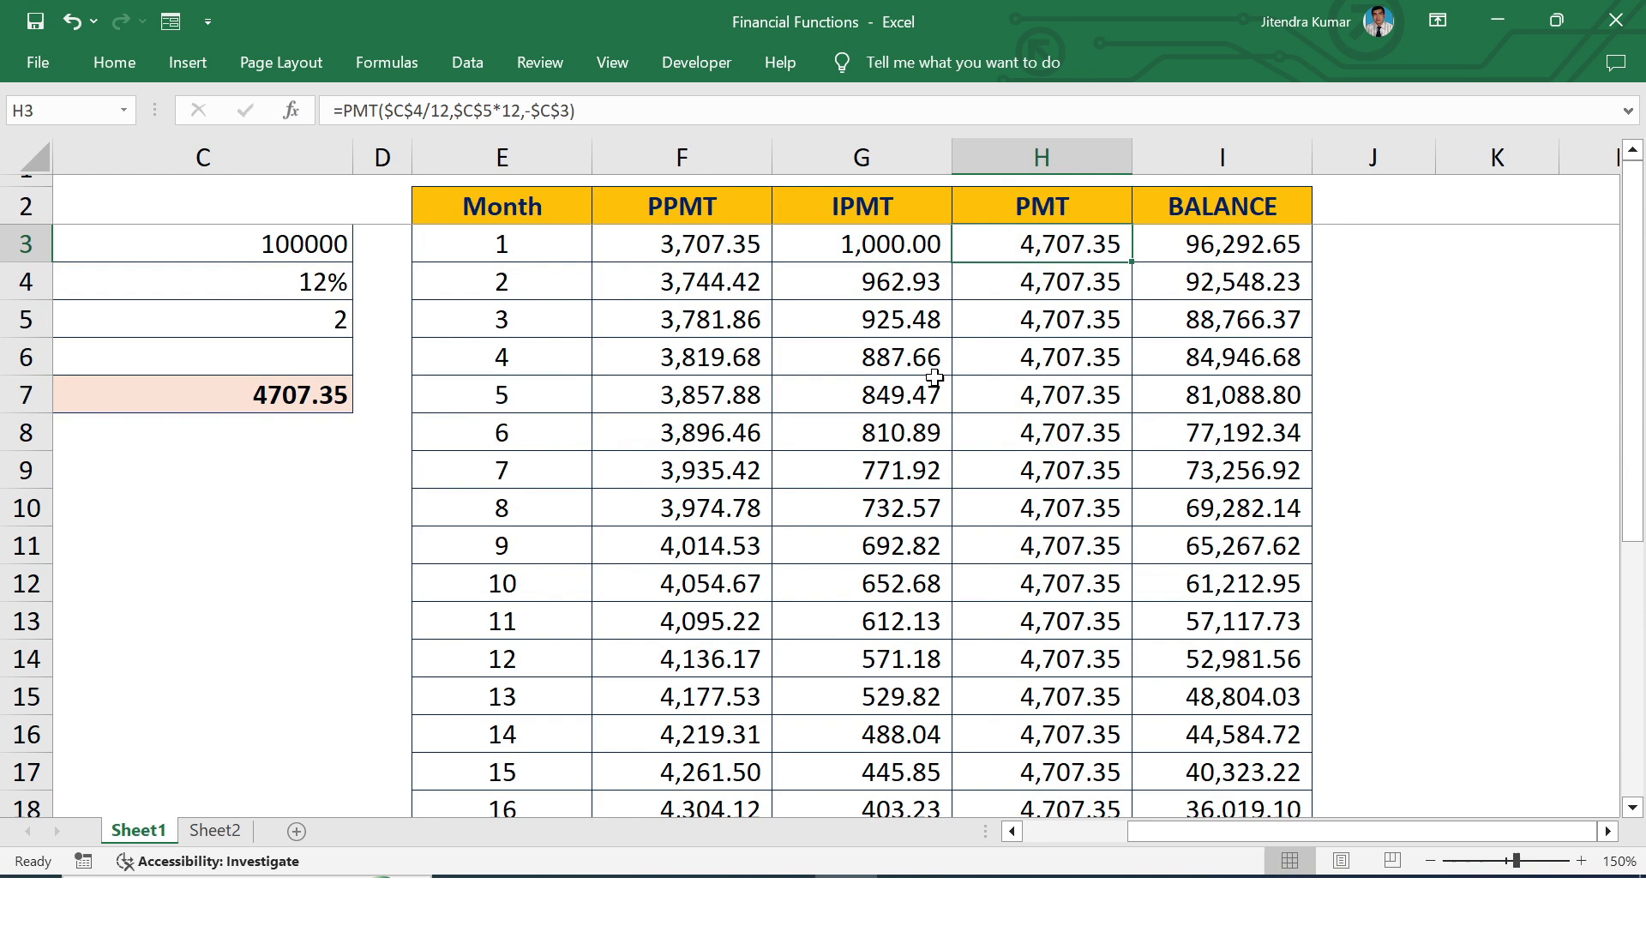
Examine how the loan balance develops month by month, going down the BALANCE column to month 24.
key("Right")
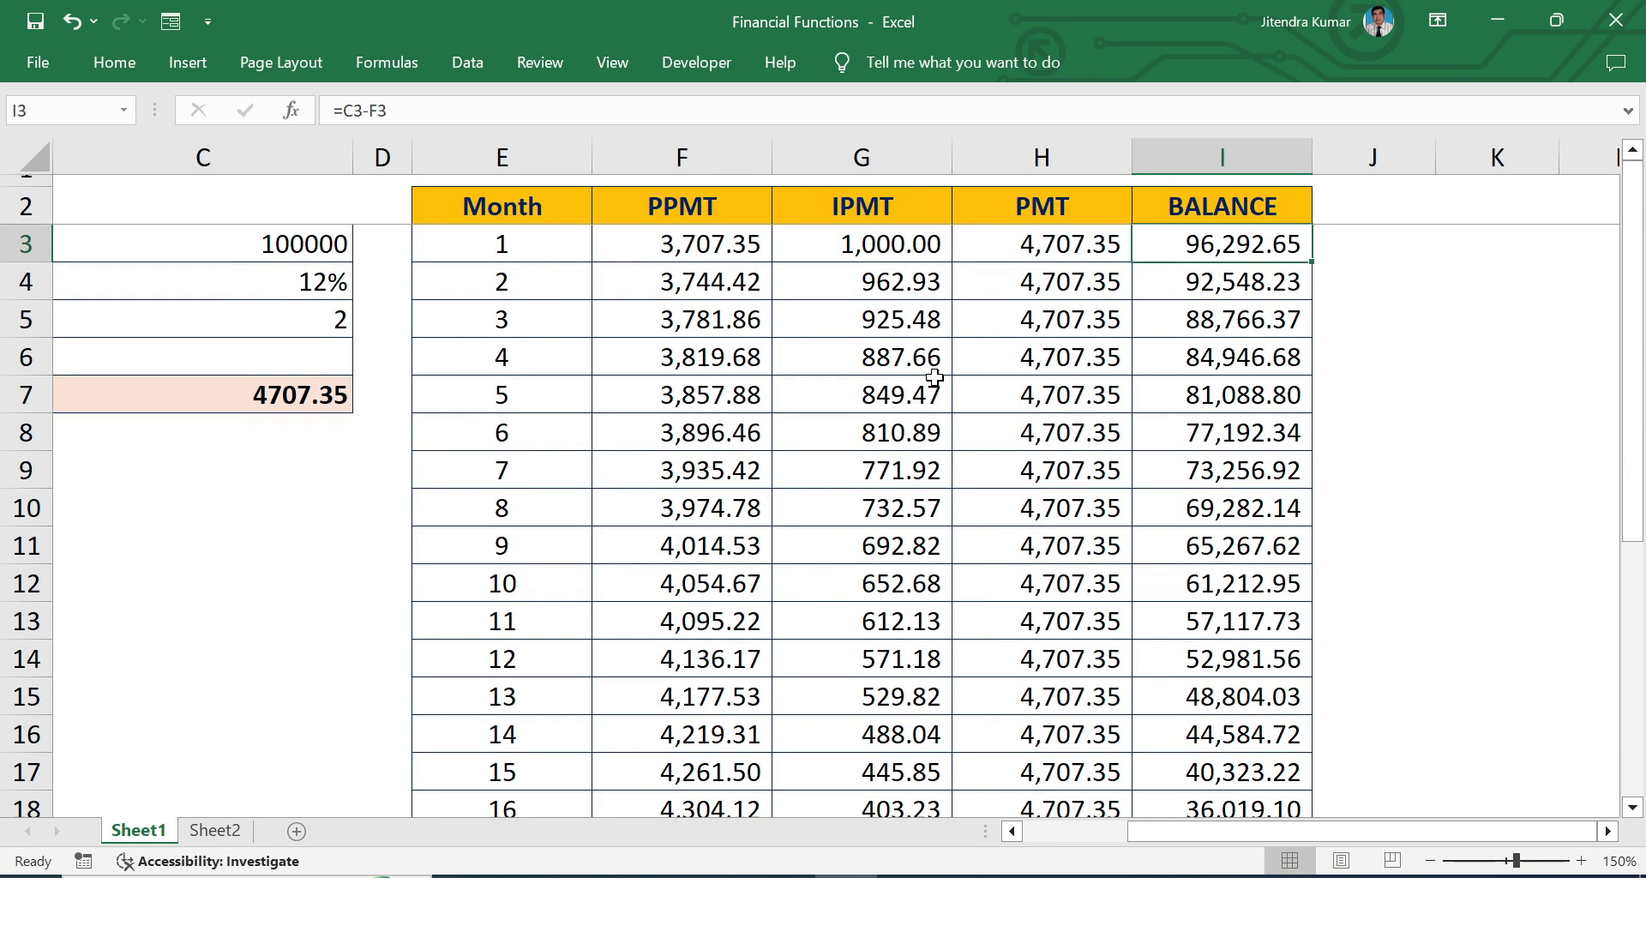
key("Down")
key("Down")
key("Down")
key("Down")
key("Down")
key("Down")
key("Down")
key("Down")
key("Down")
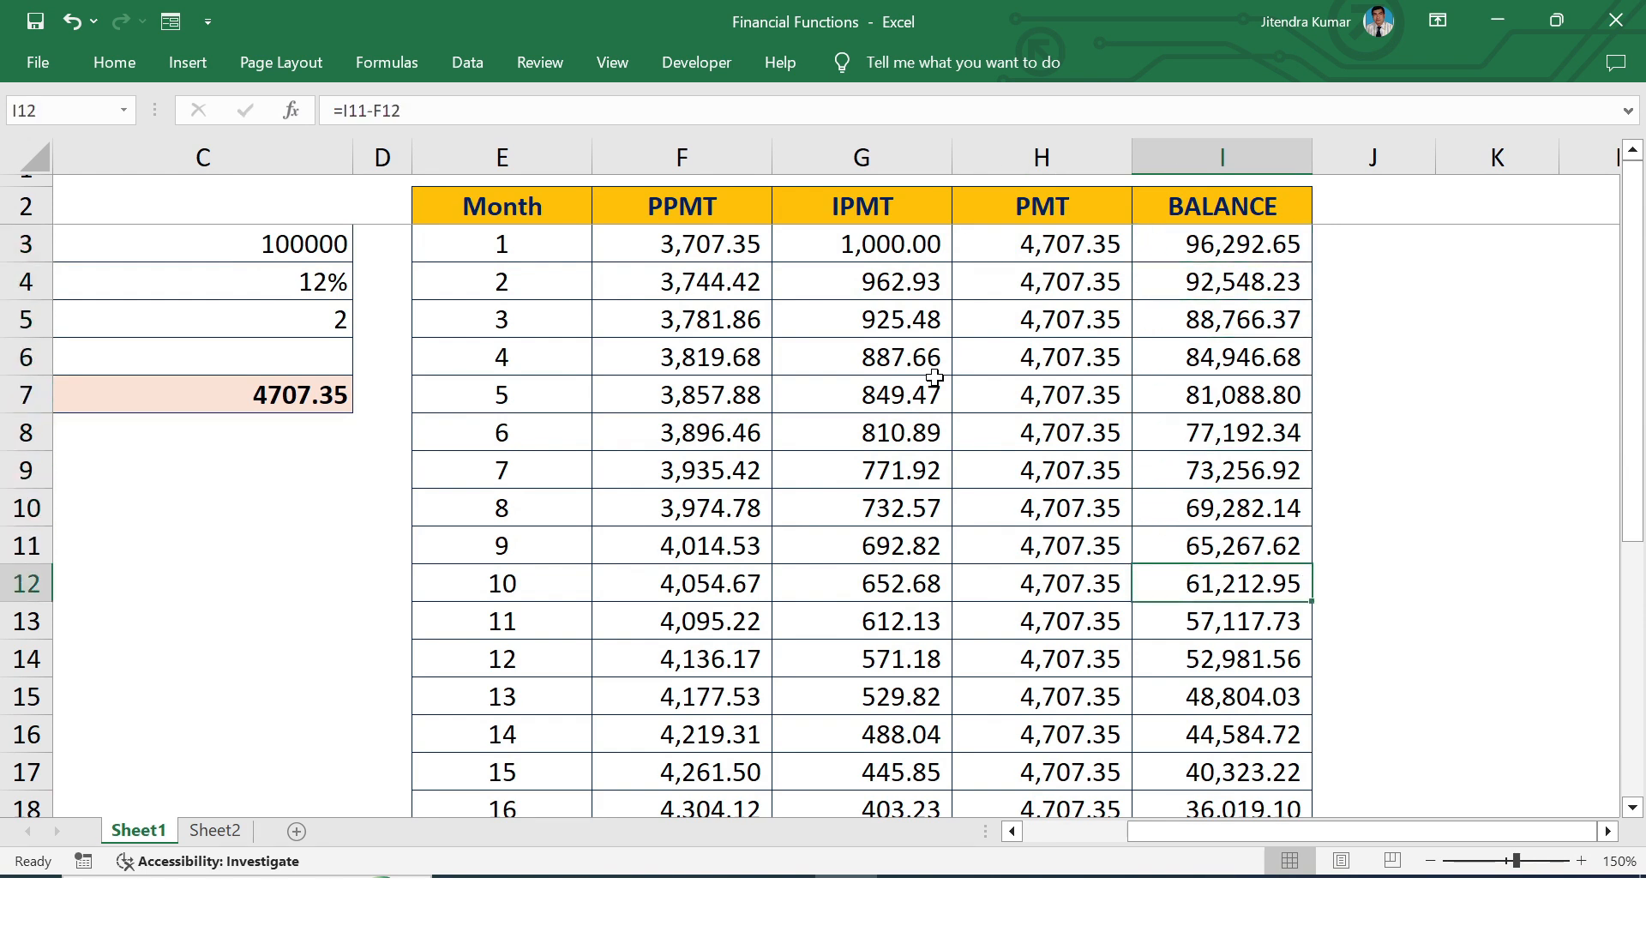
key("Down")
key("Down")
key("Down")
key("Down")
key("Down")
key("Down")
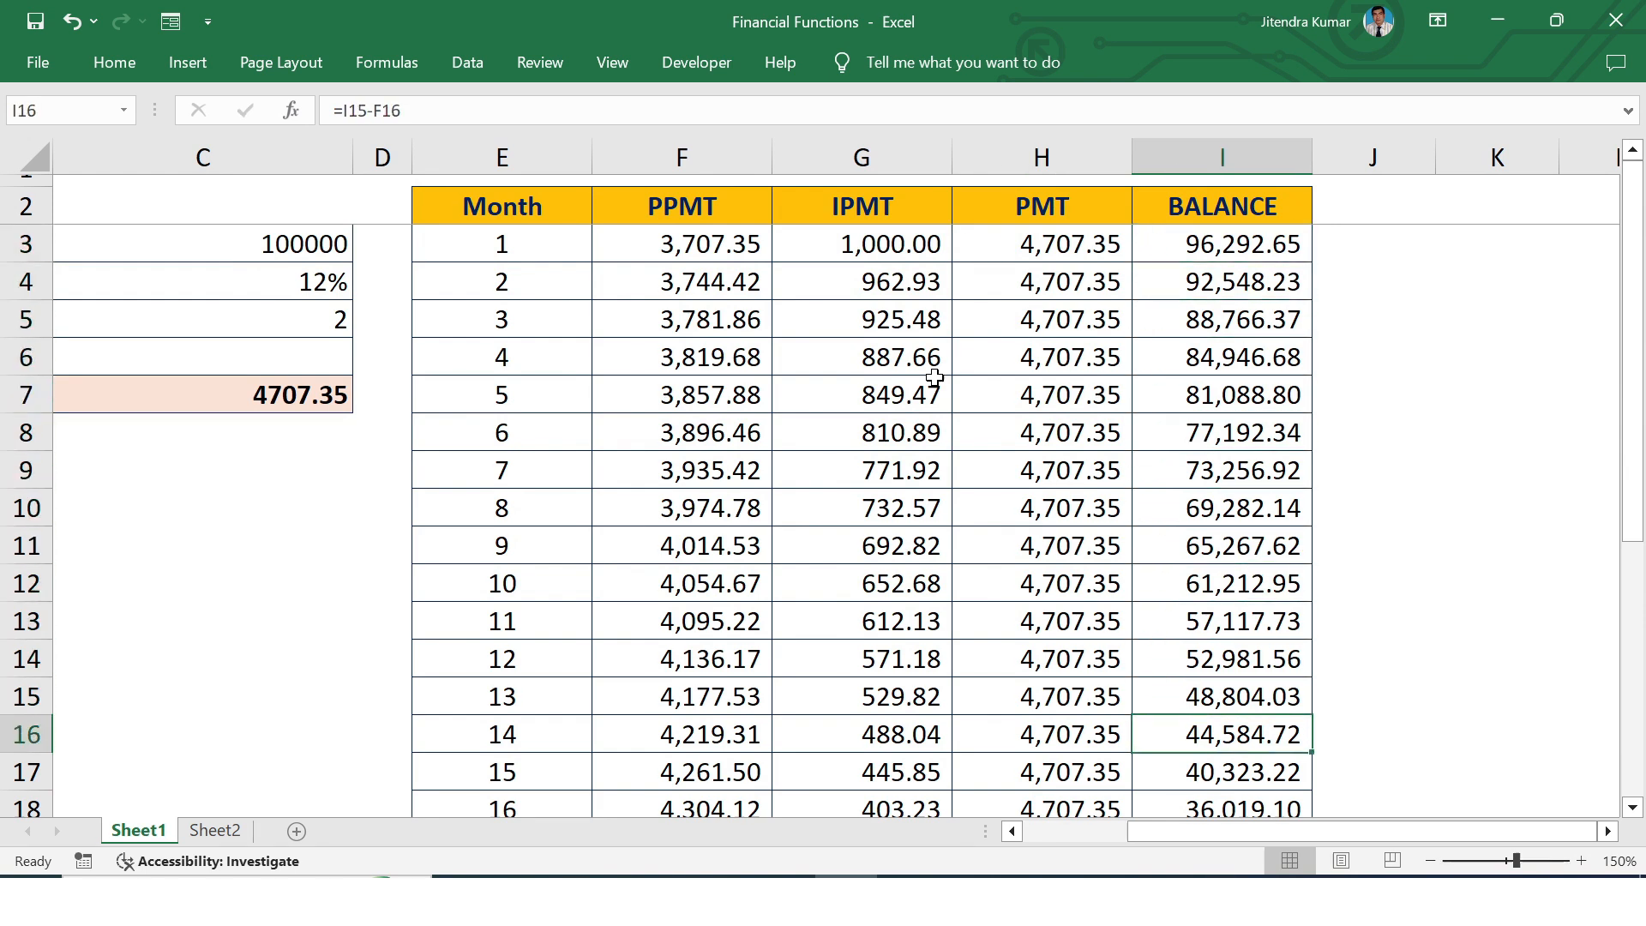
key("Down")
key("Down")
key("Down")
key("Down")
key("Down")
key("Down")
key("Down")
key("Down")
key("Down")
key("Down")
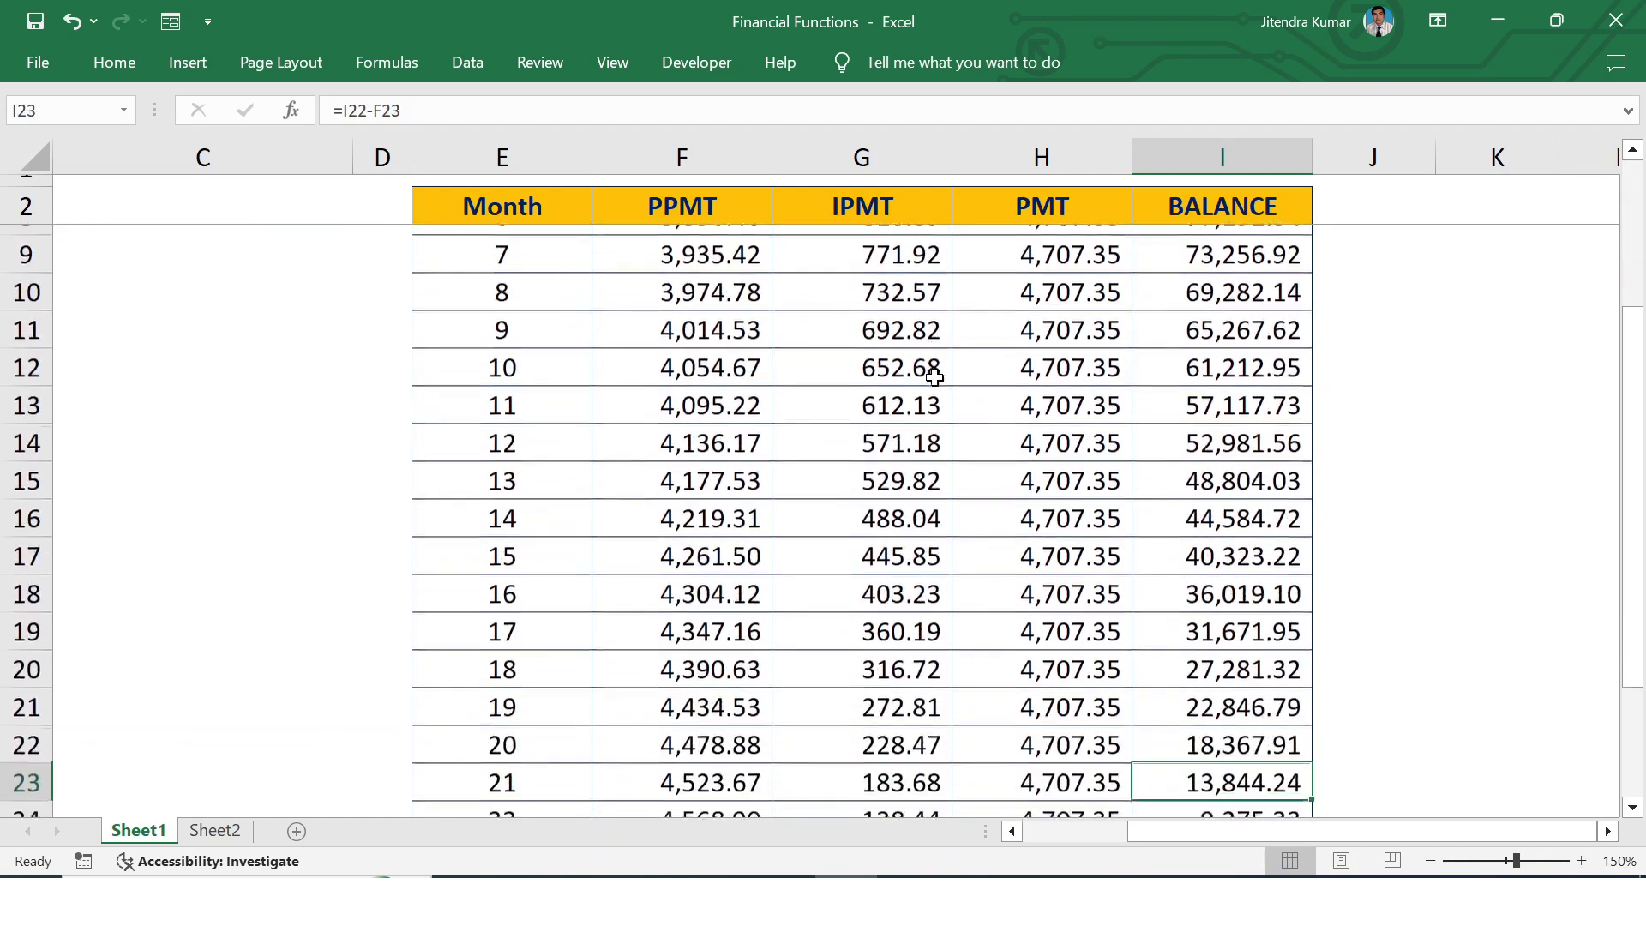
key("Up")
key("Up")
key("Up")
key("Down")
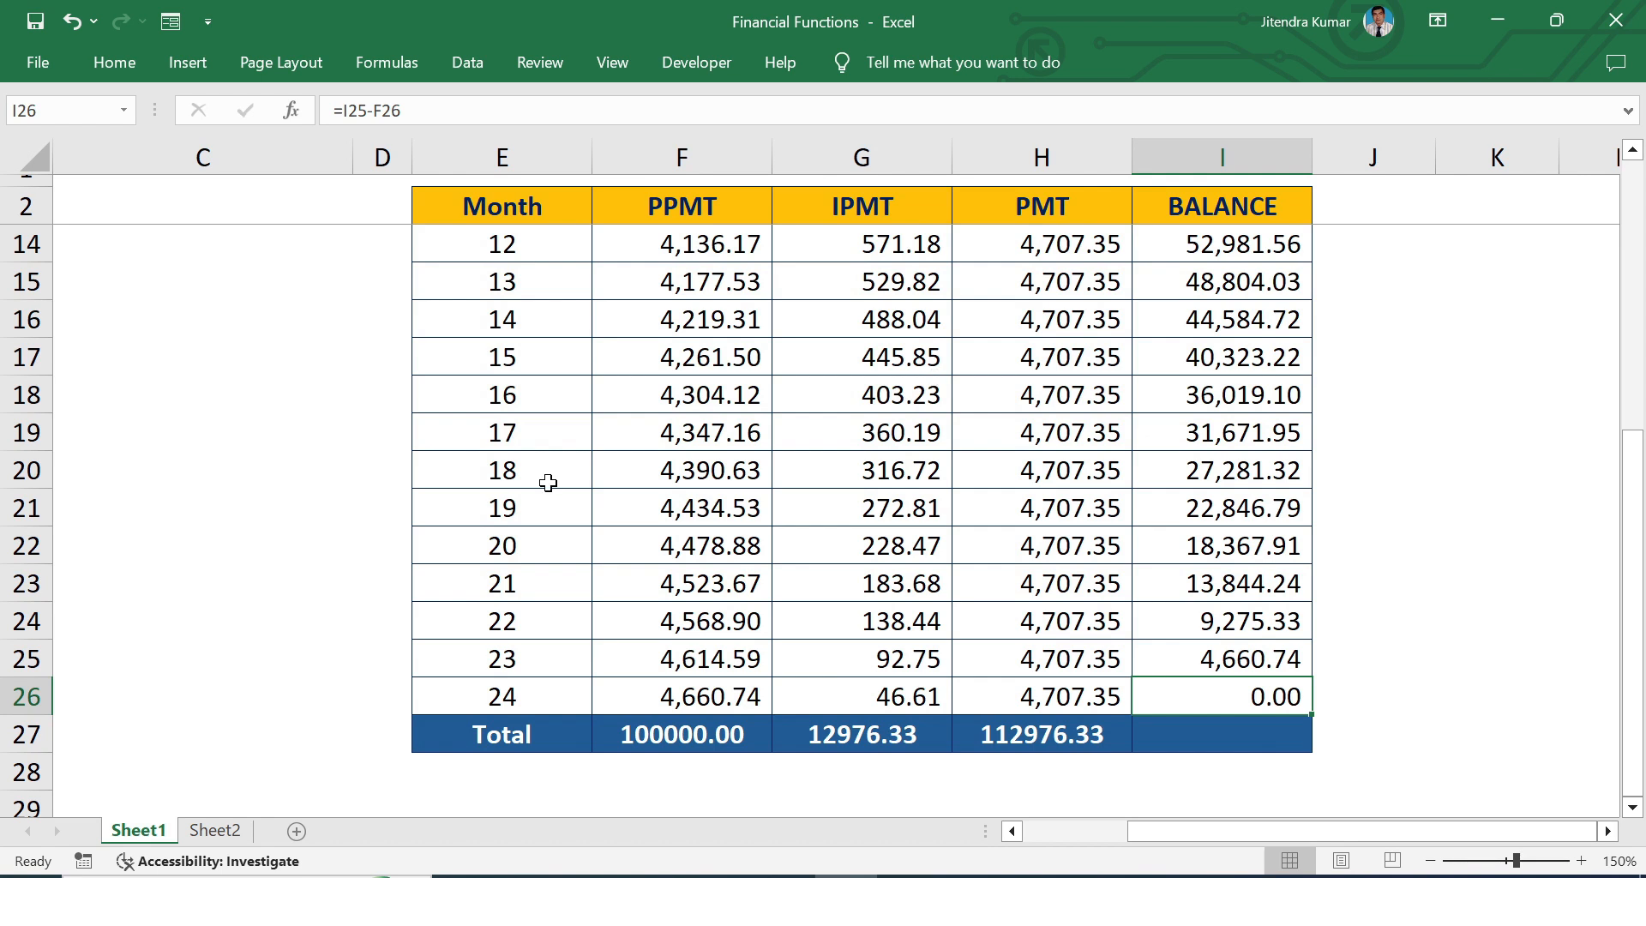
On Sheet2, start a PV formula in the Present Value cell C3 with the monthly interest rate C4/12 as its rate.
left_click(229, 825)
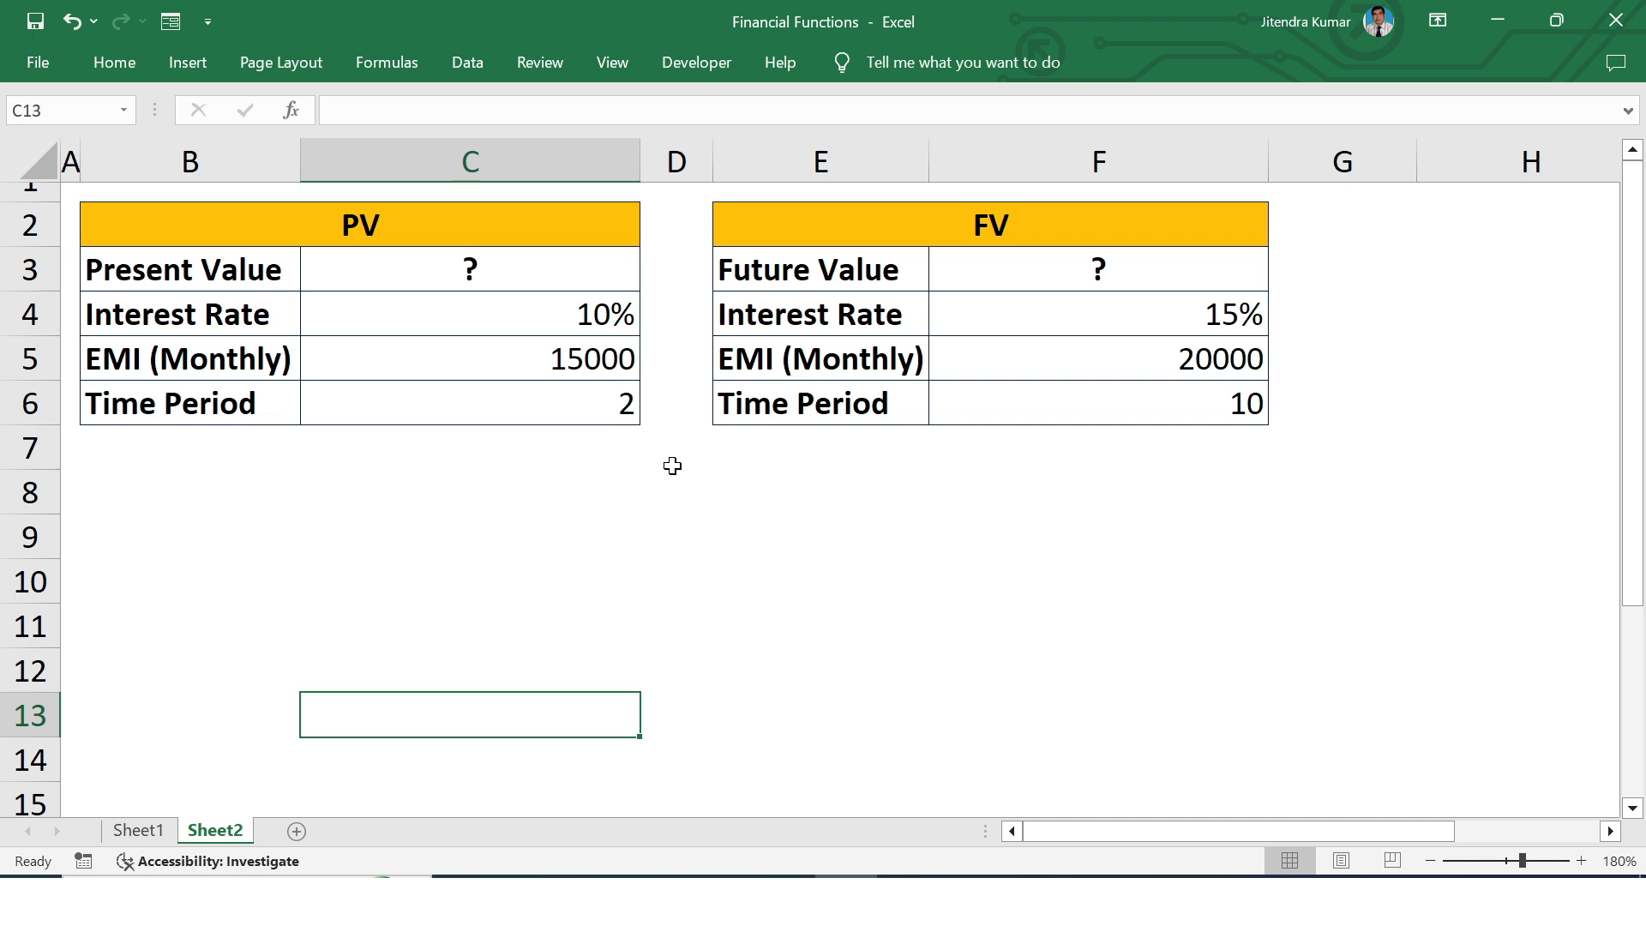
left_click(560, 404)
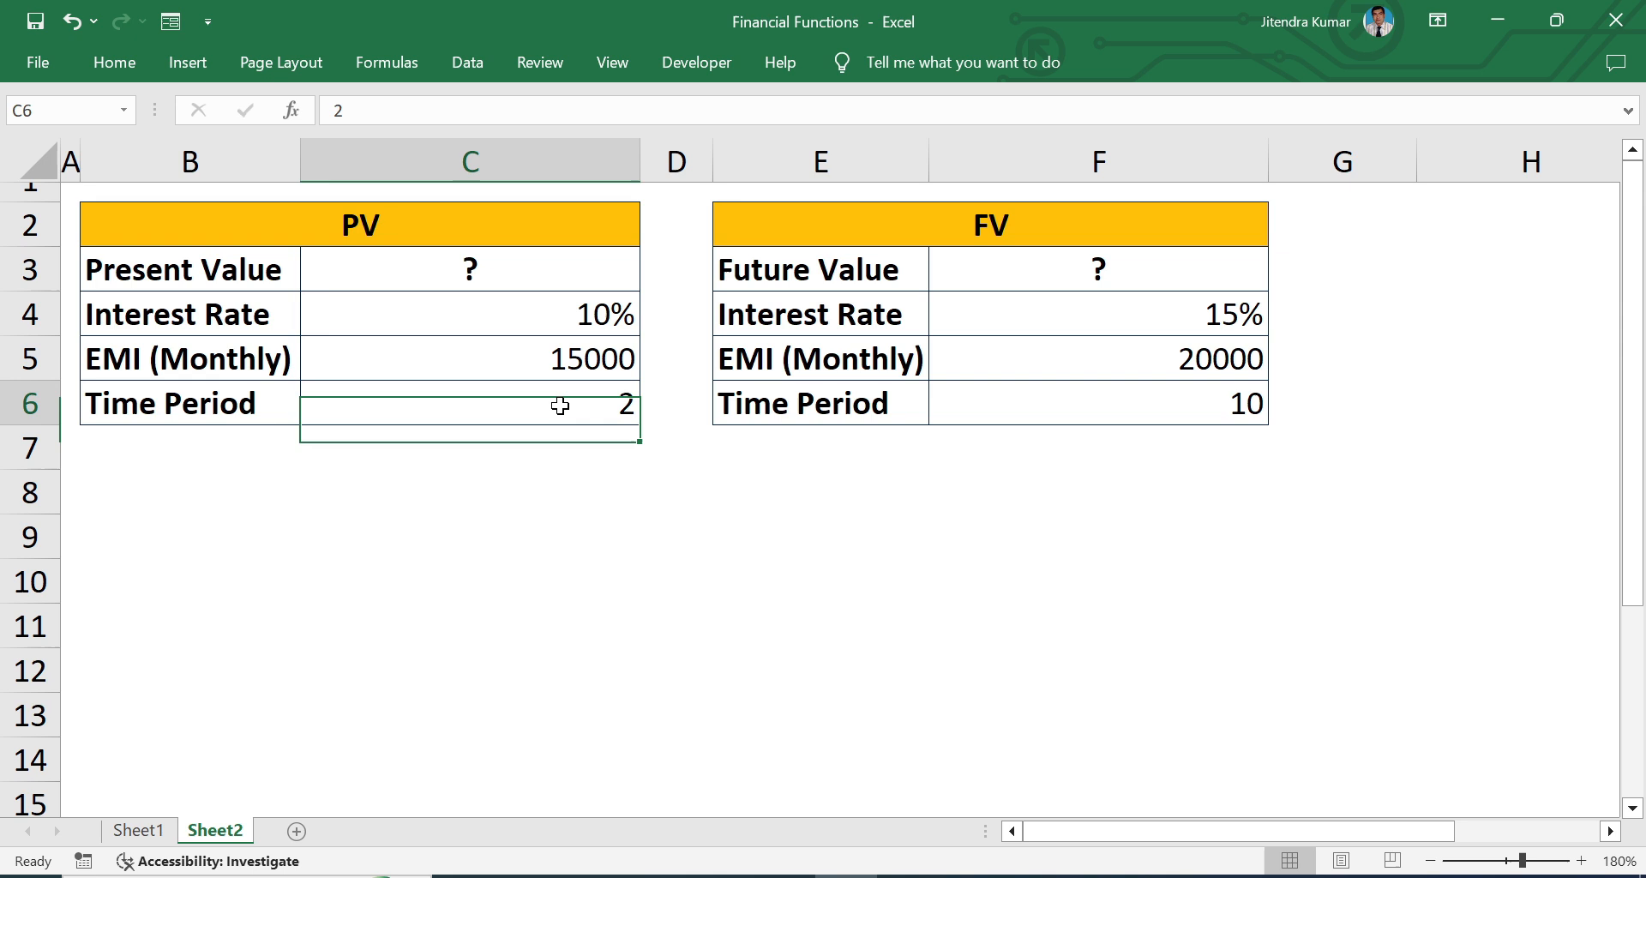
left_click(535, 361)
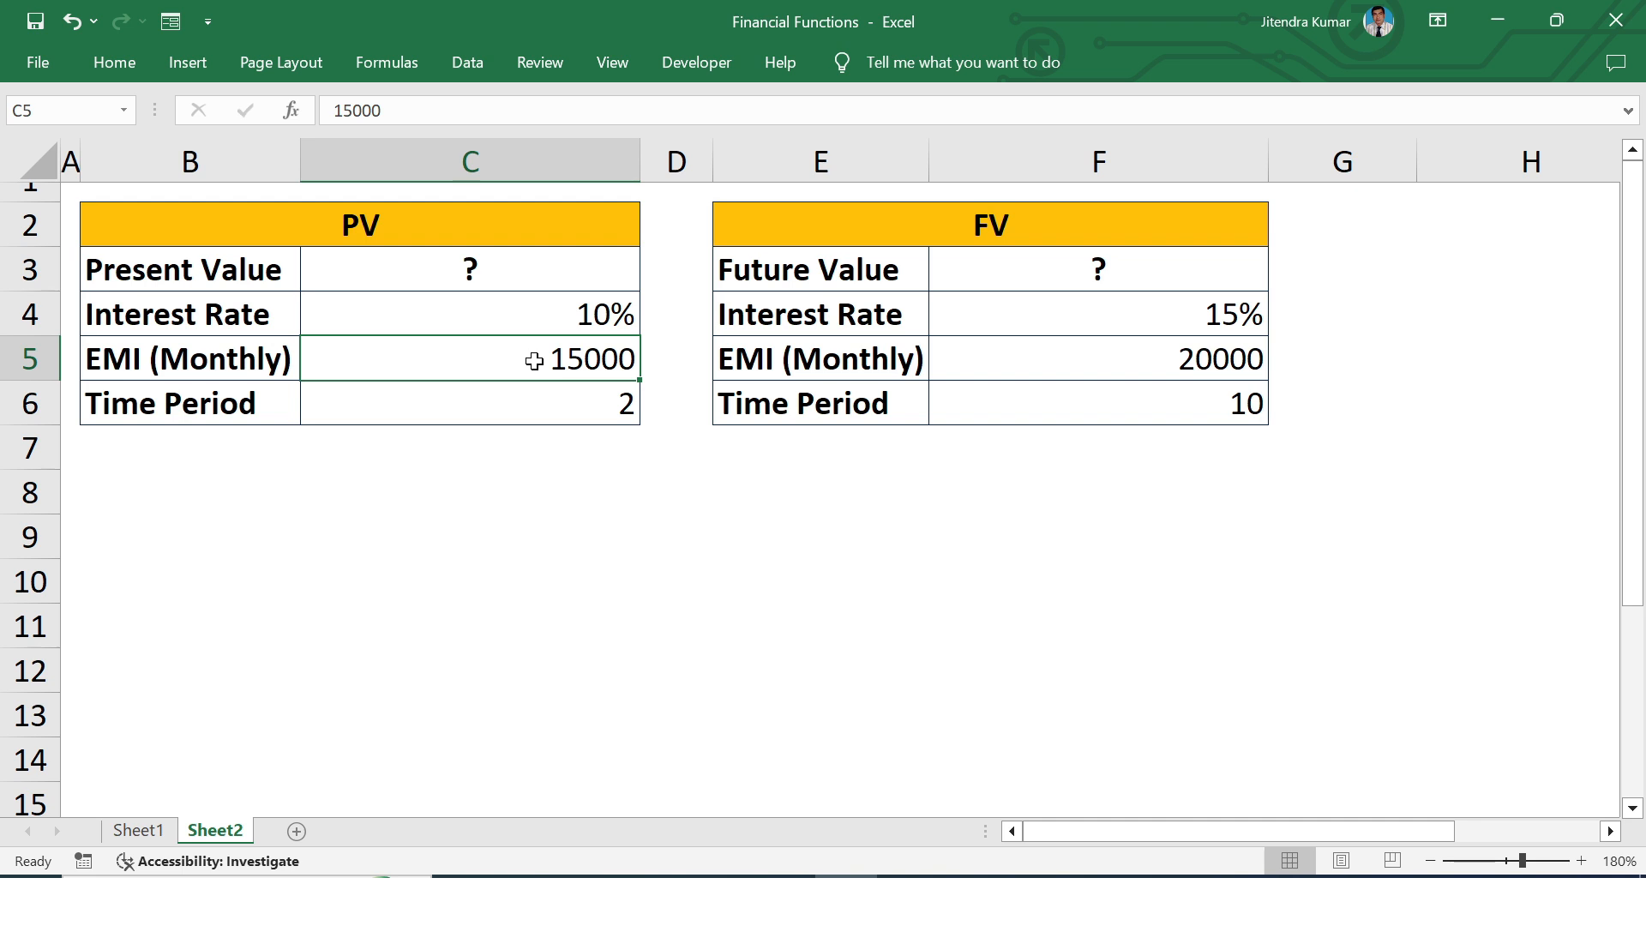
left_click(553, 325)
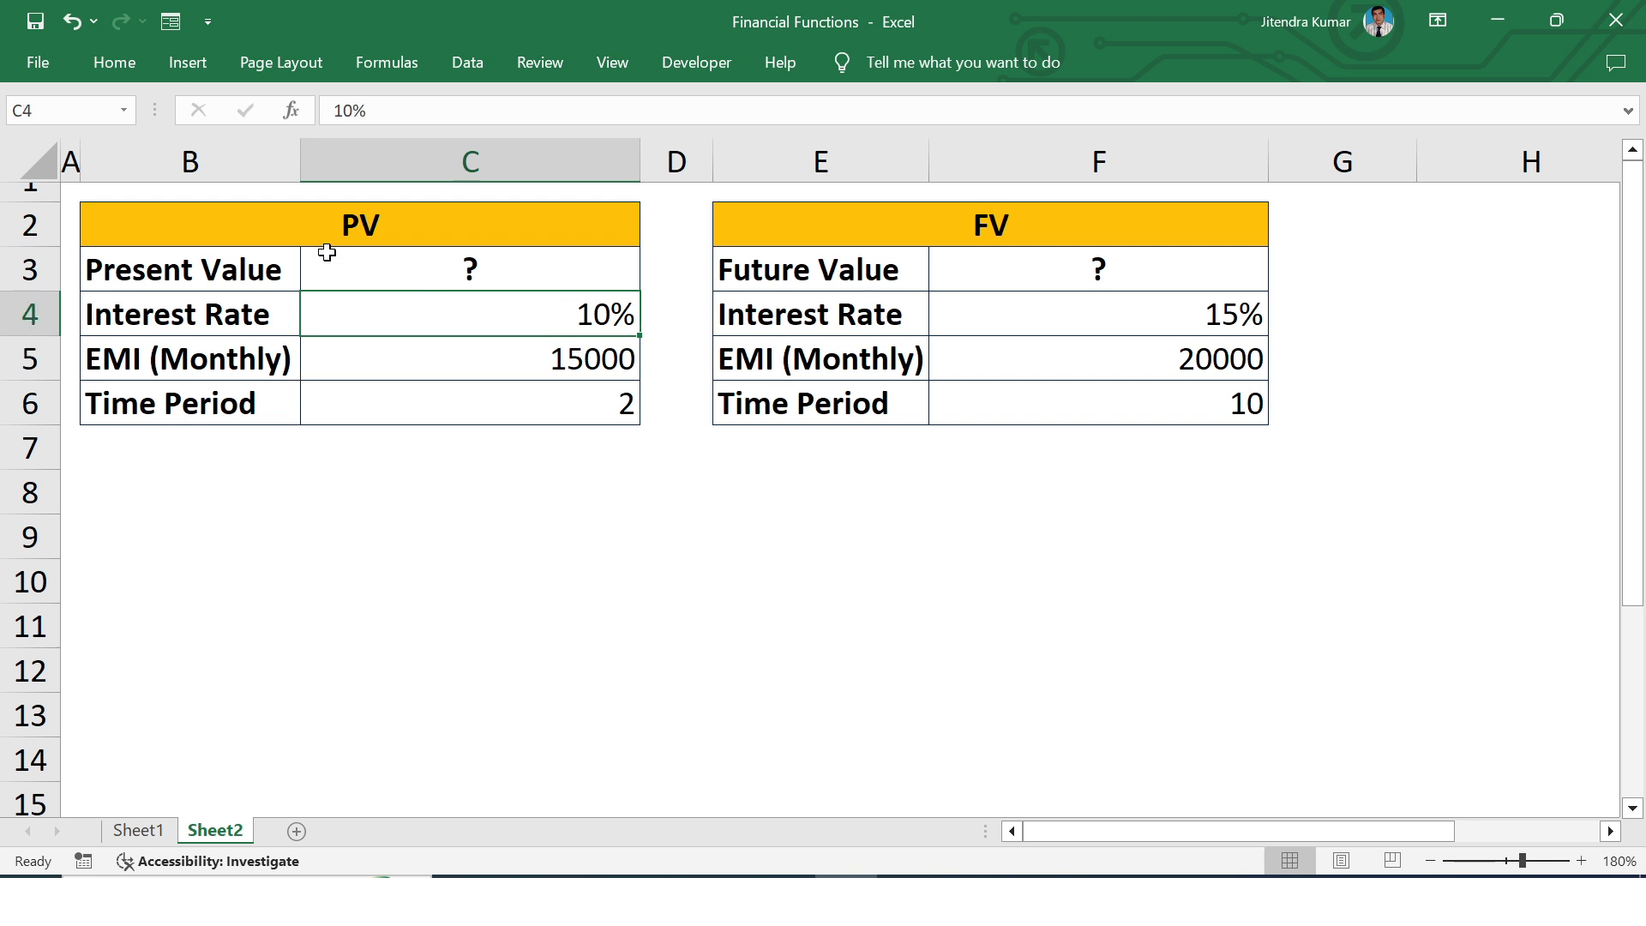
left_click(506, 274)
type("=")
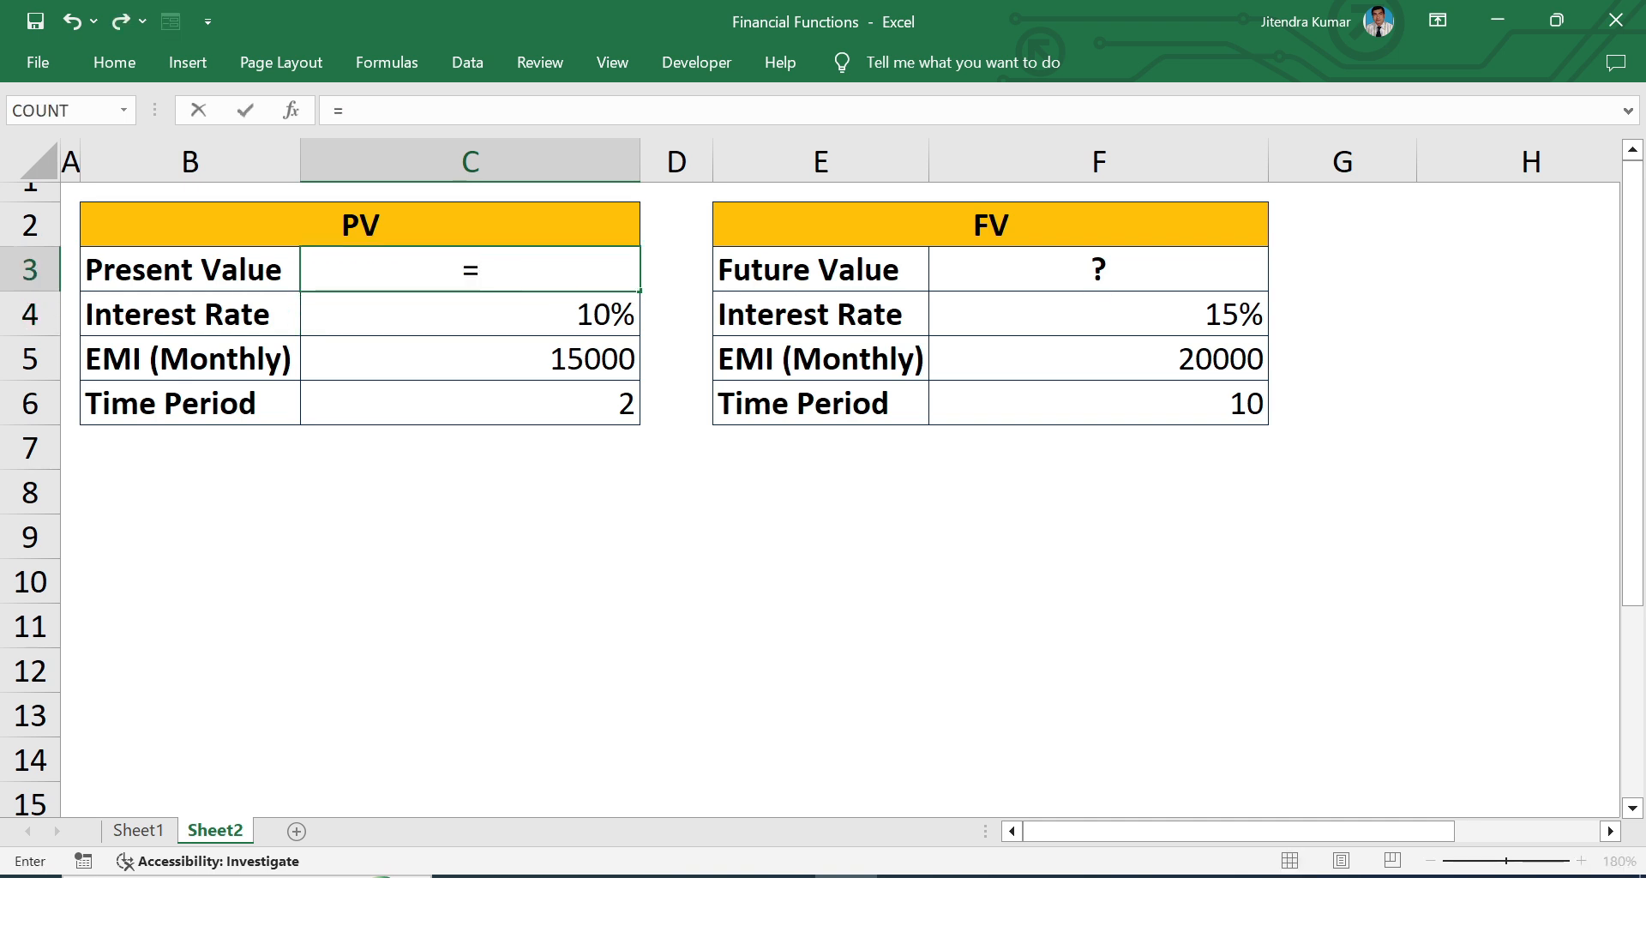
type("pv")
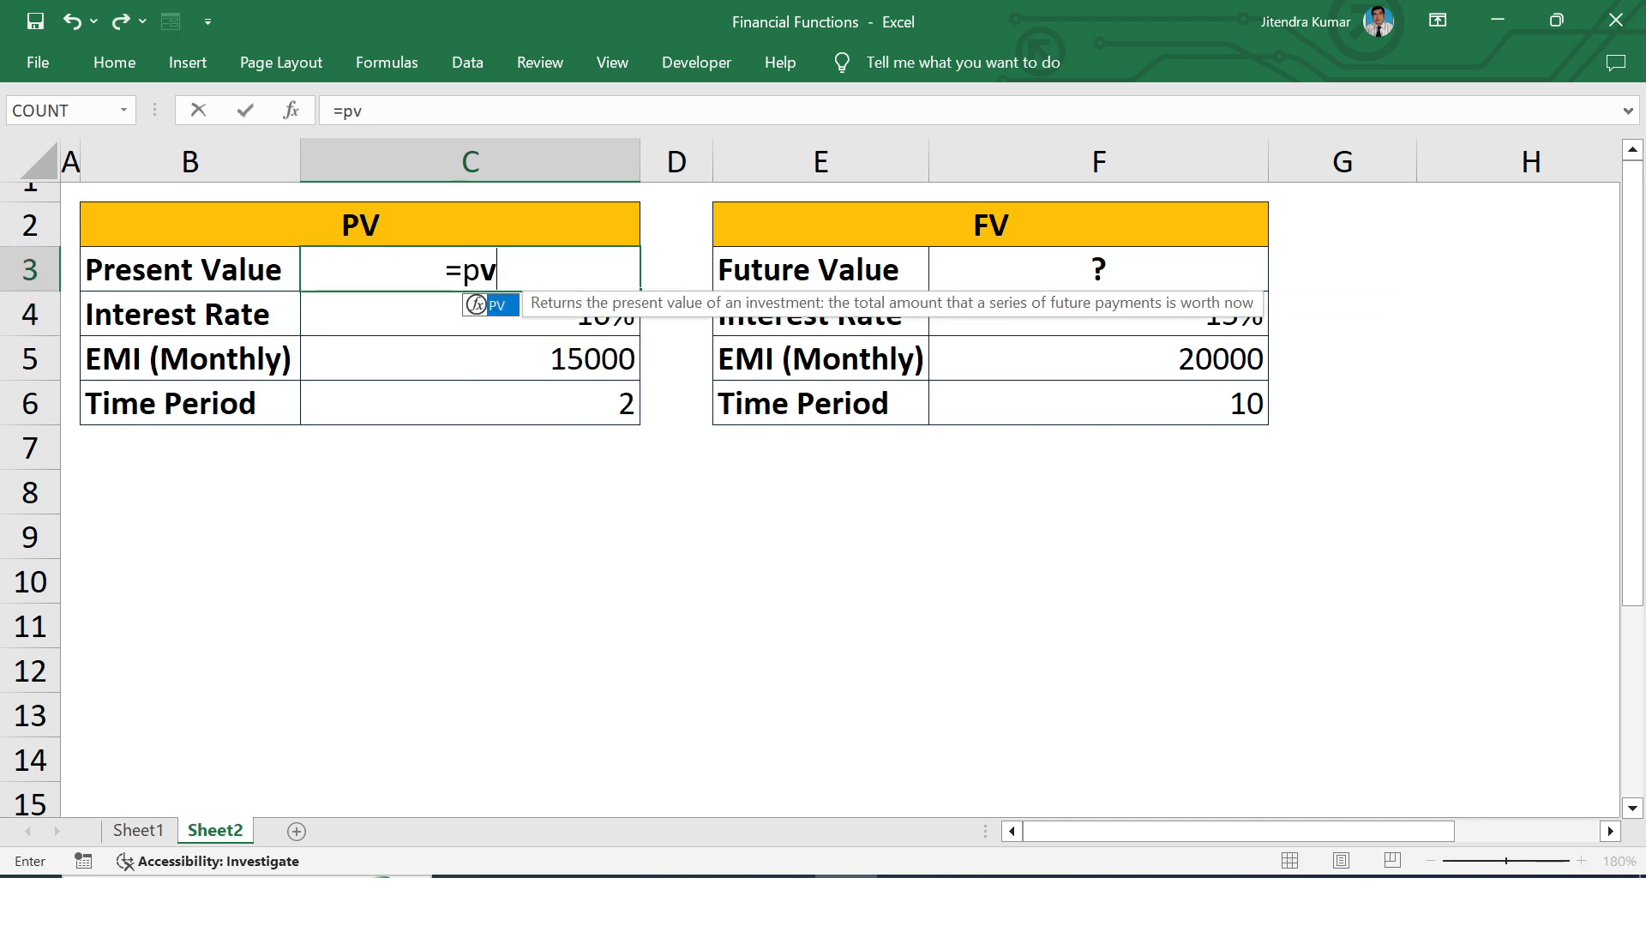
double_click(501, 305)
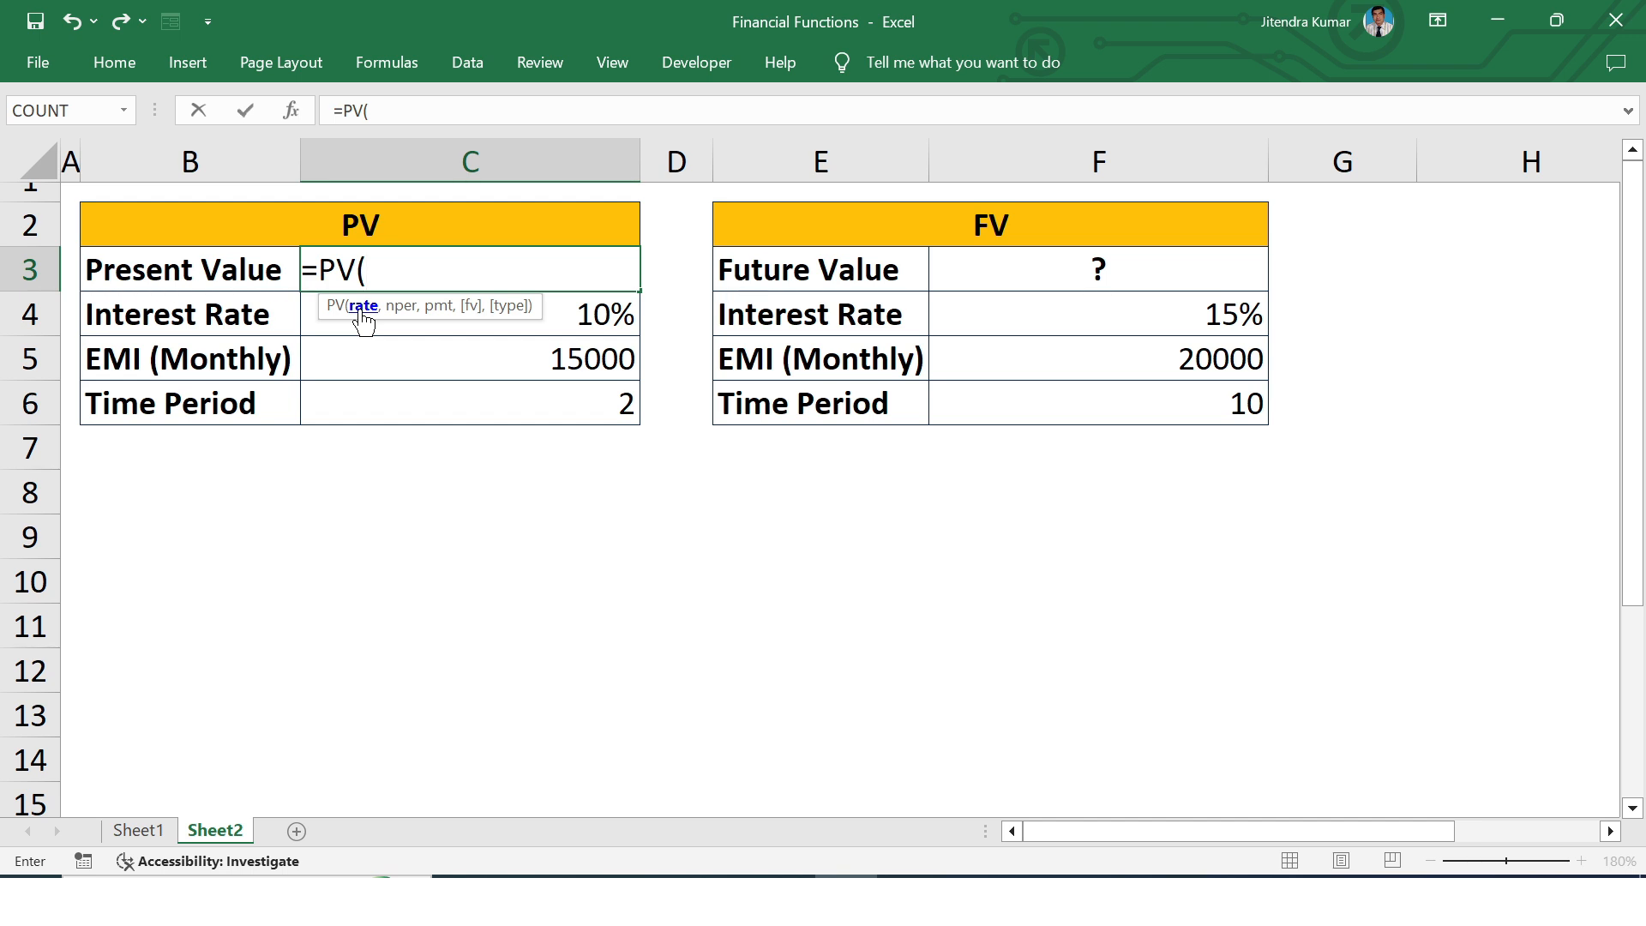
left_click(618, 306)
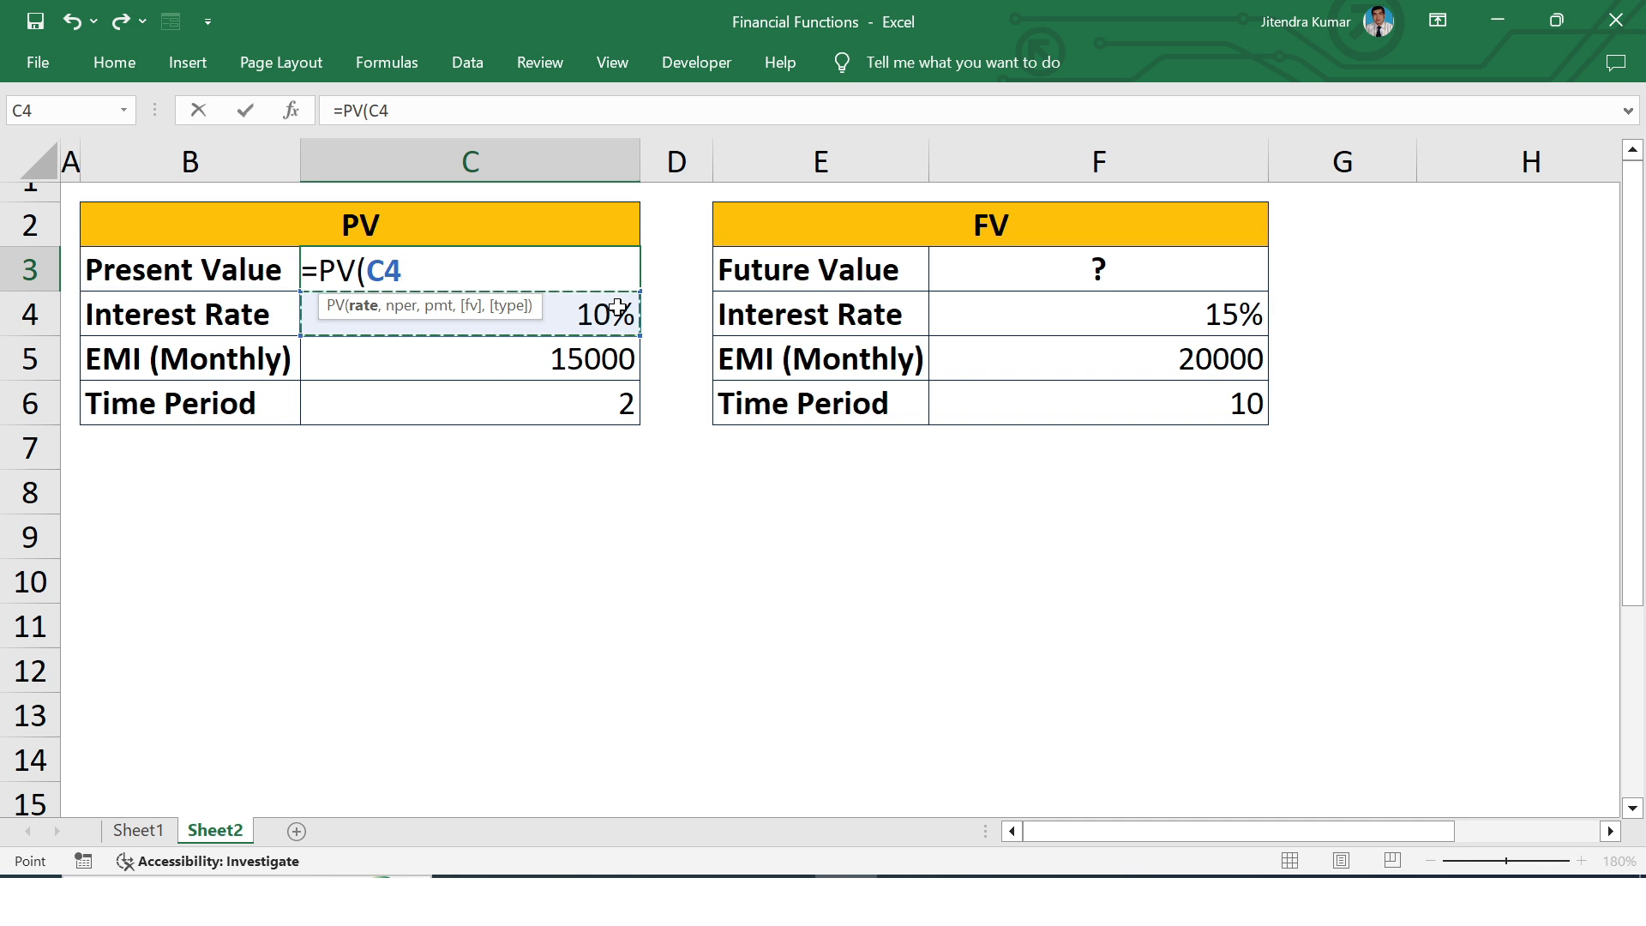
type("/12")
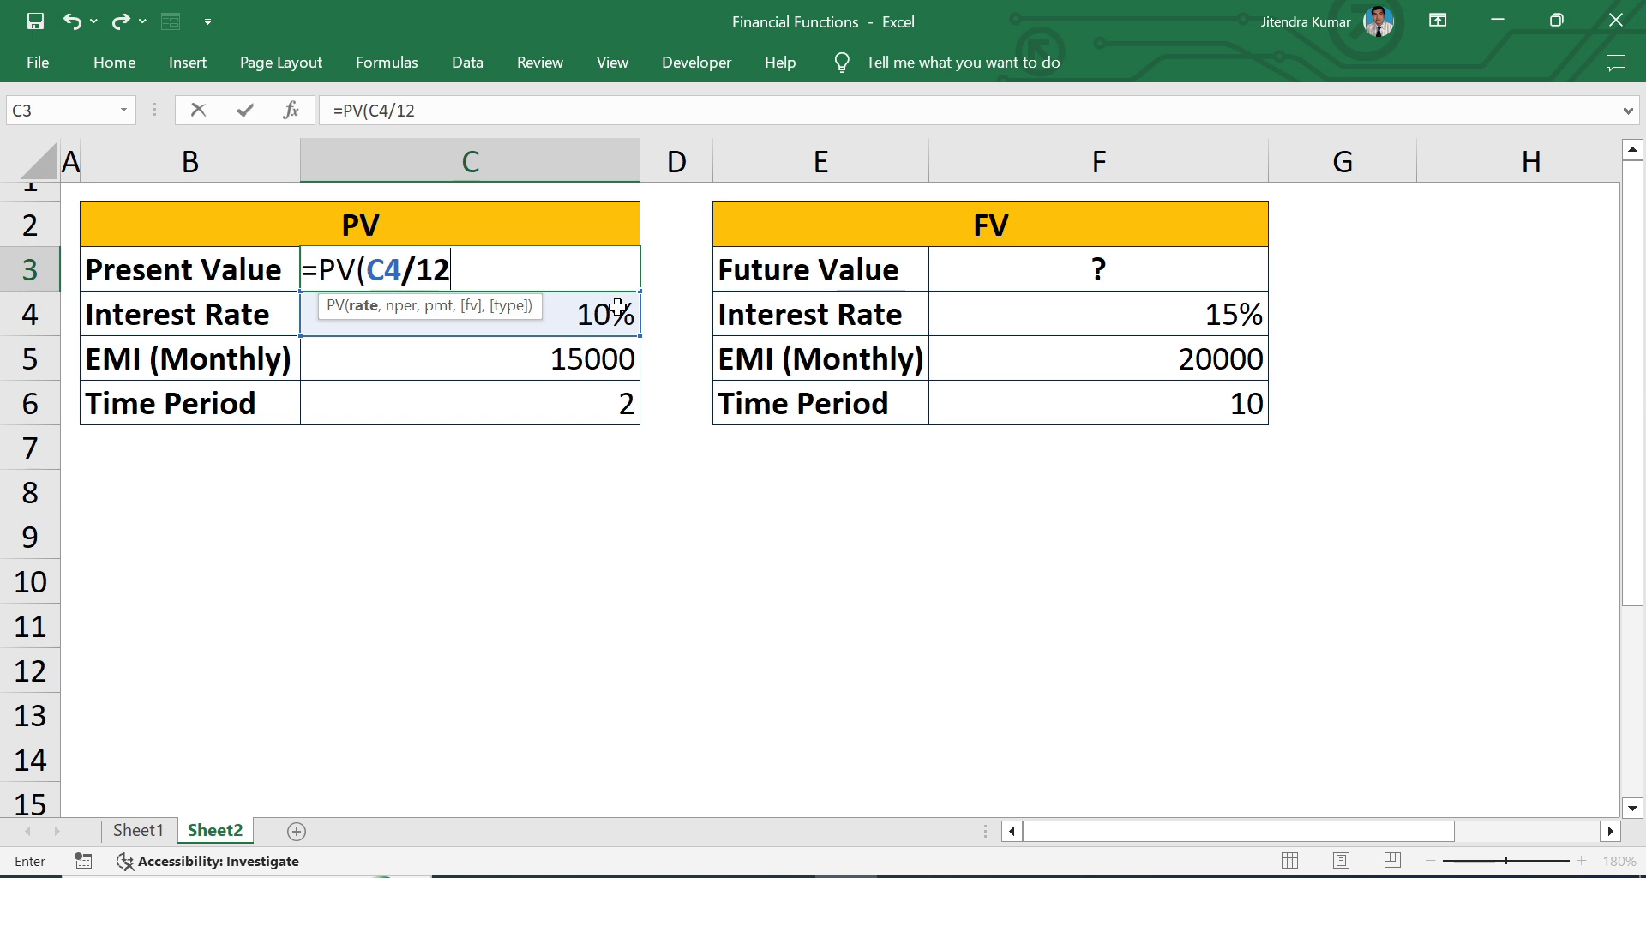
type(",")
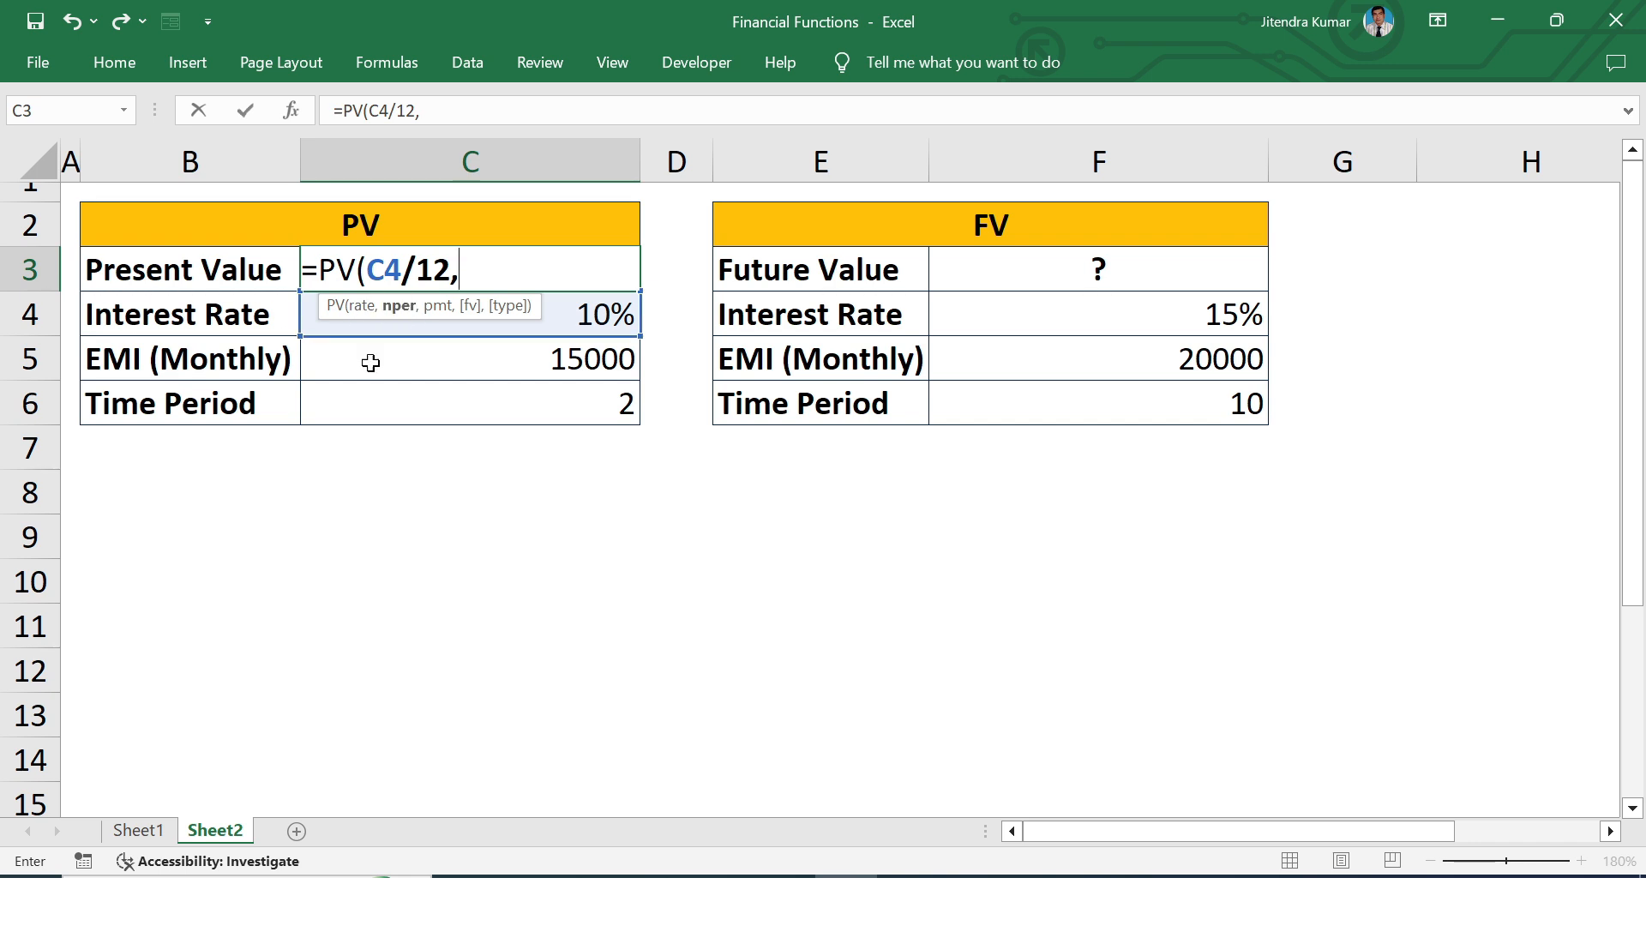
Complete the Present Value formula with the period in months and the monthly EMI, giving =PV(C4/12,C6*12,C5).
left_click(492, 401)
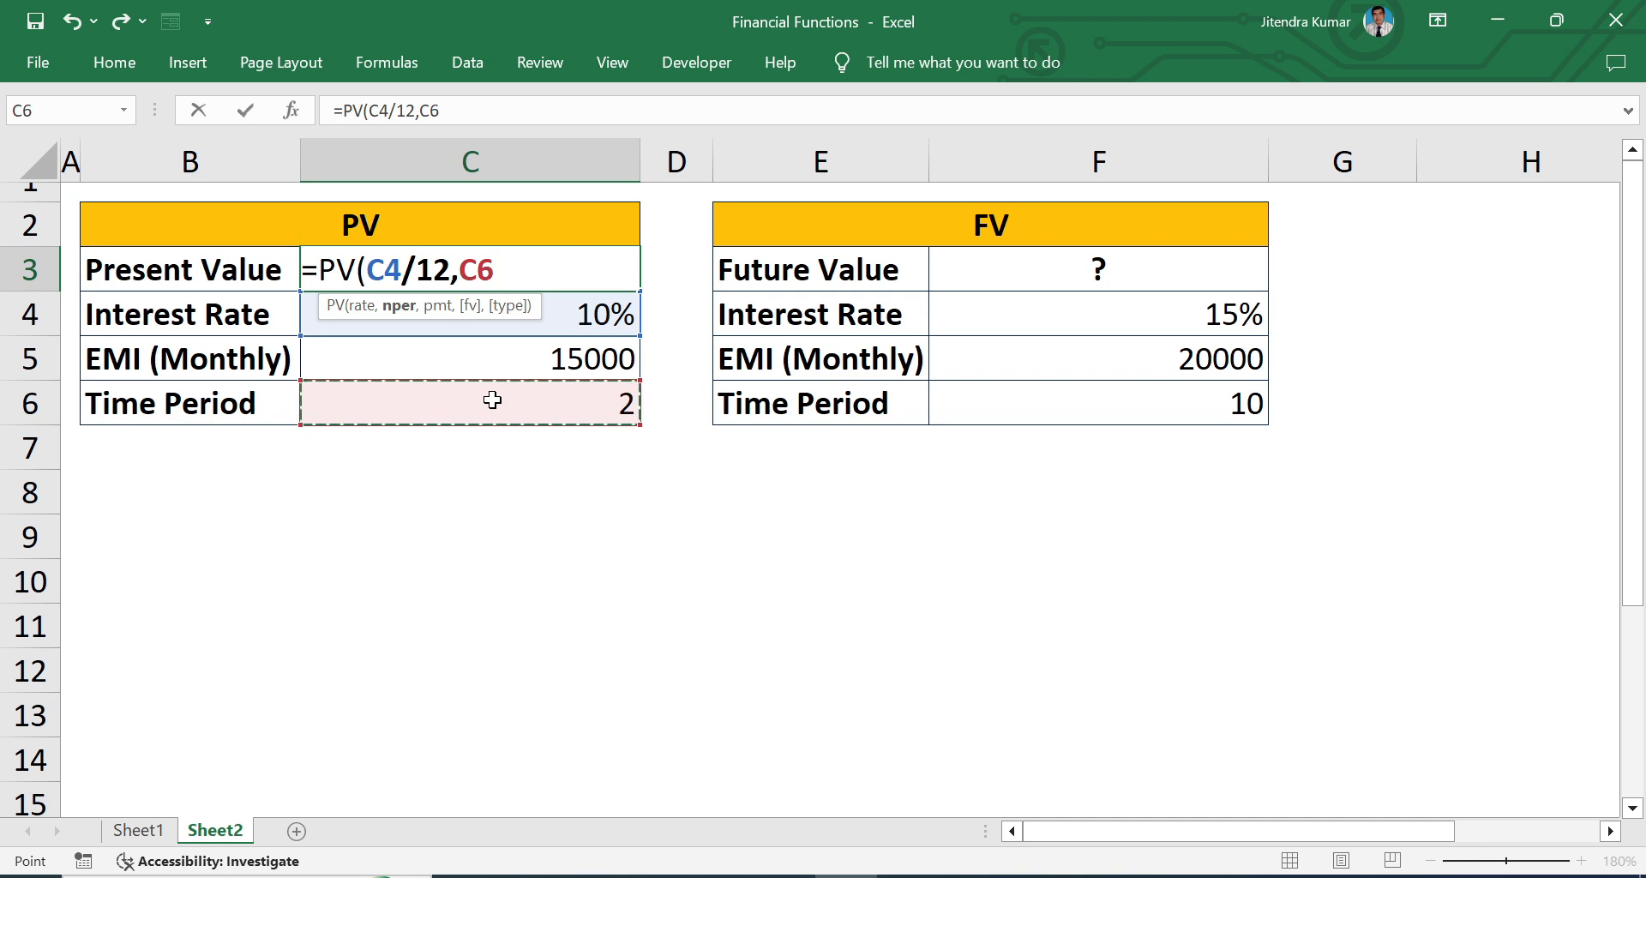
type("*12")
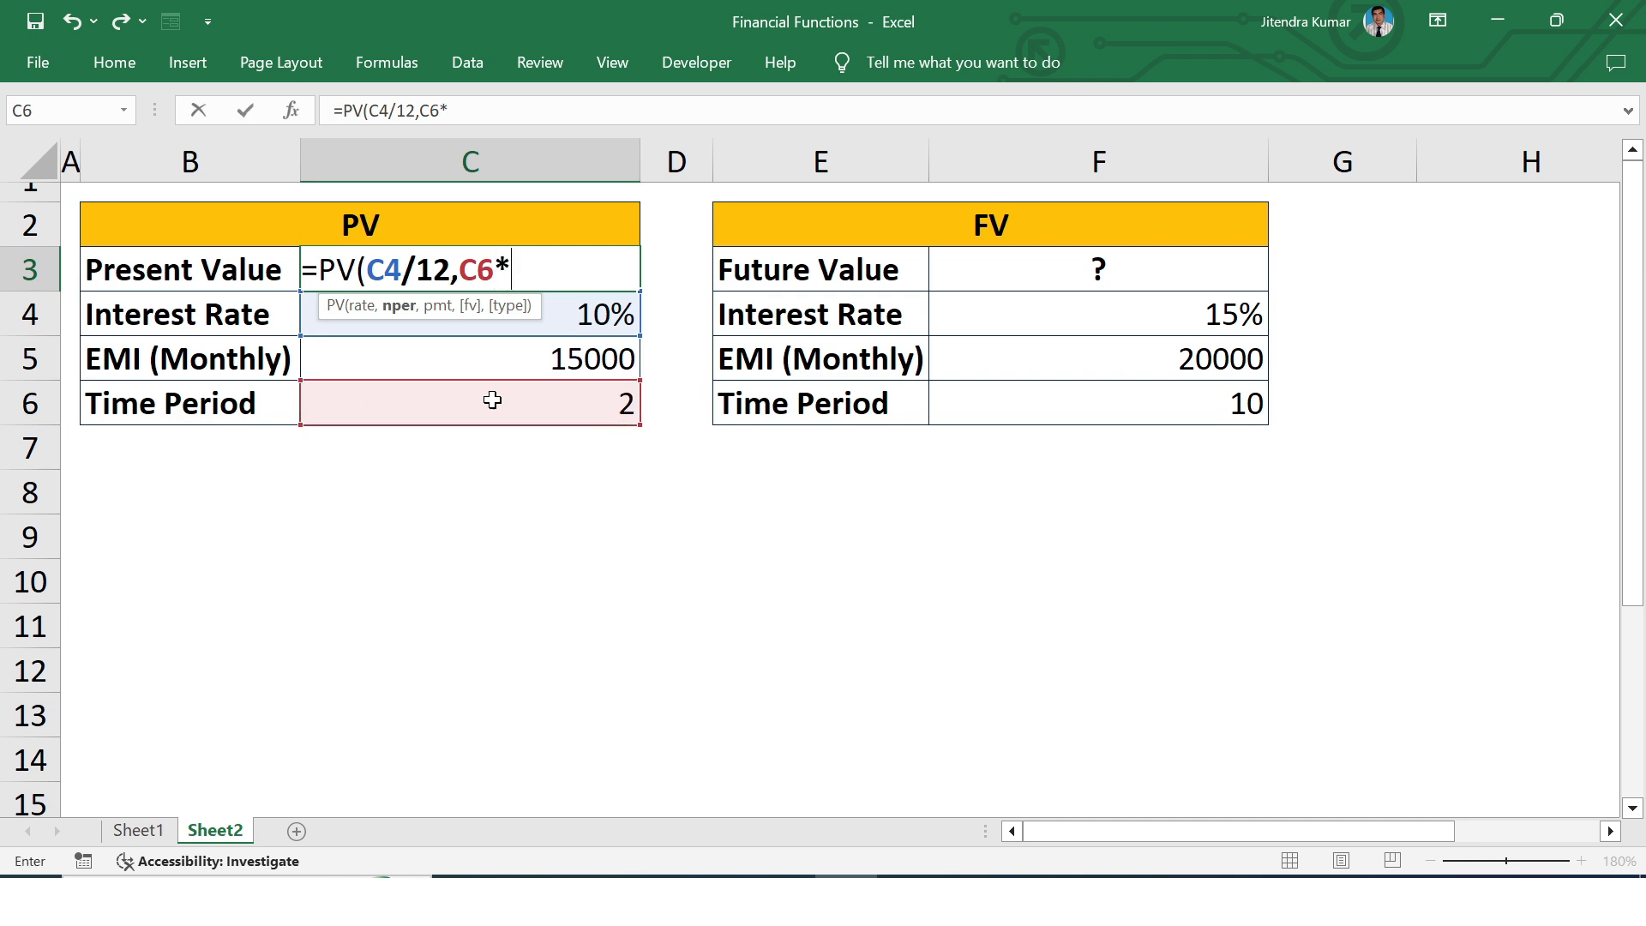
type(",")
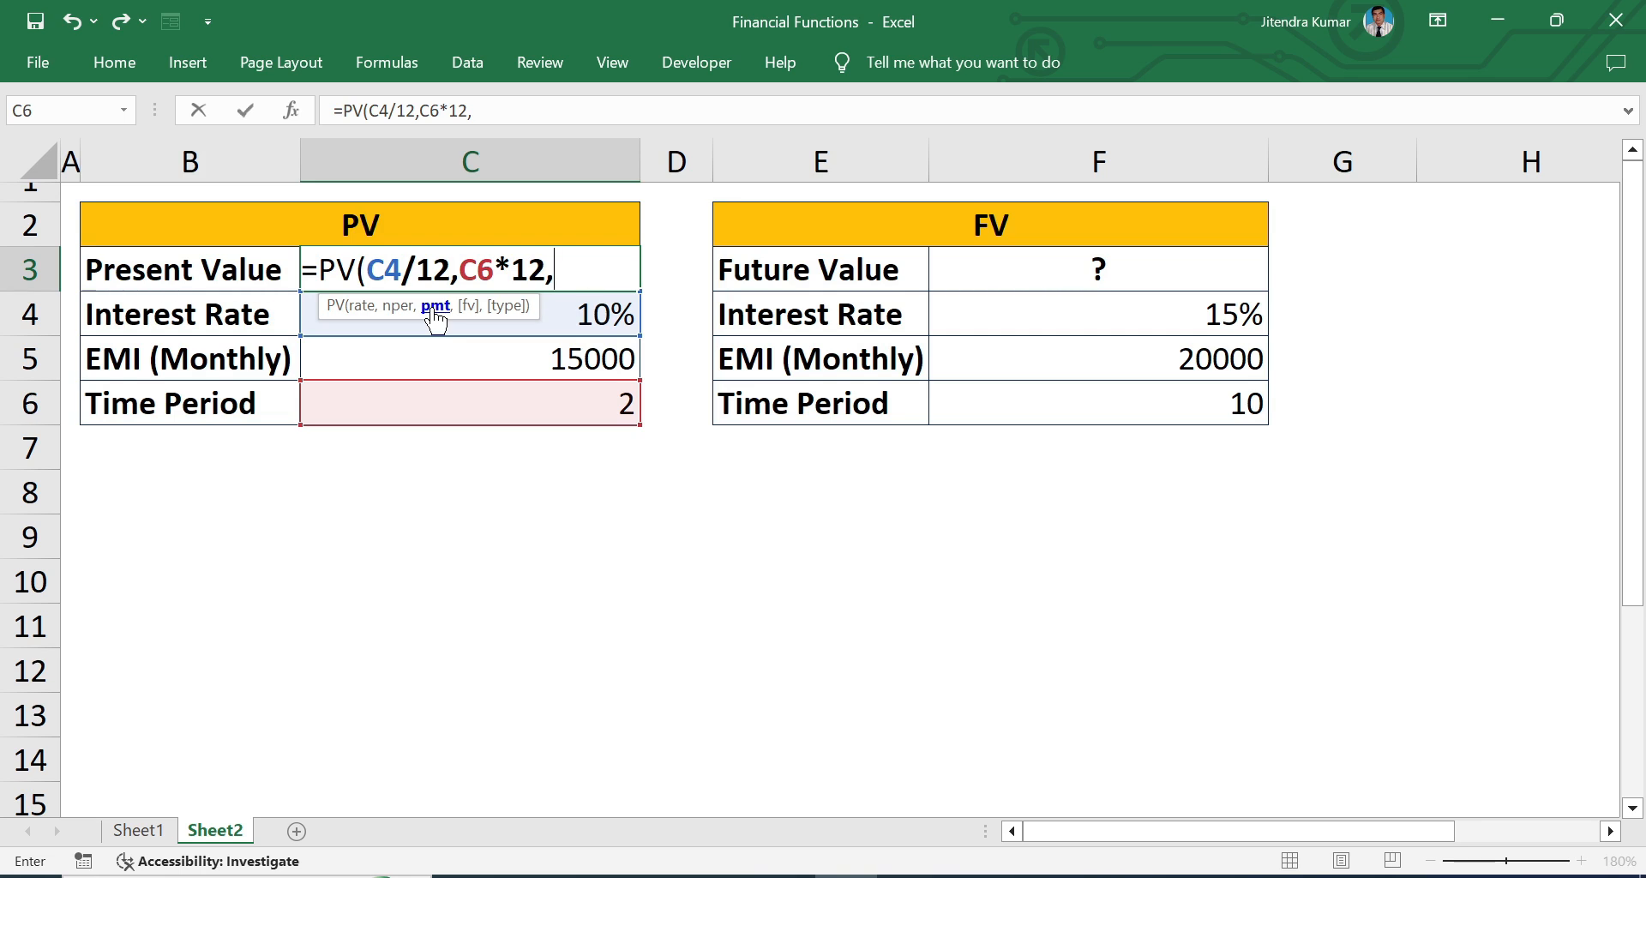
left_click(483, 363)
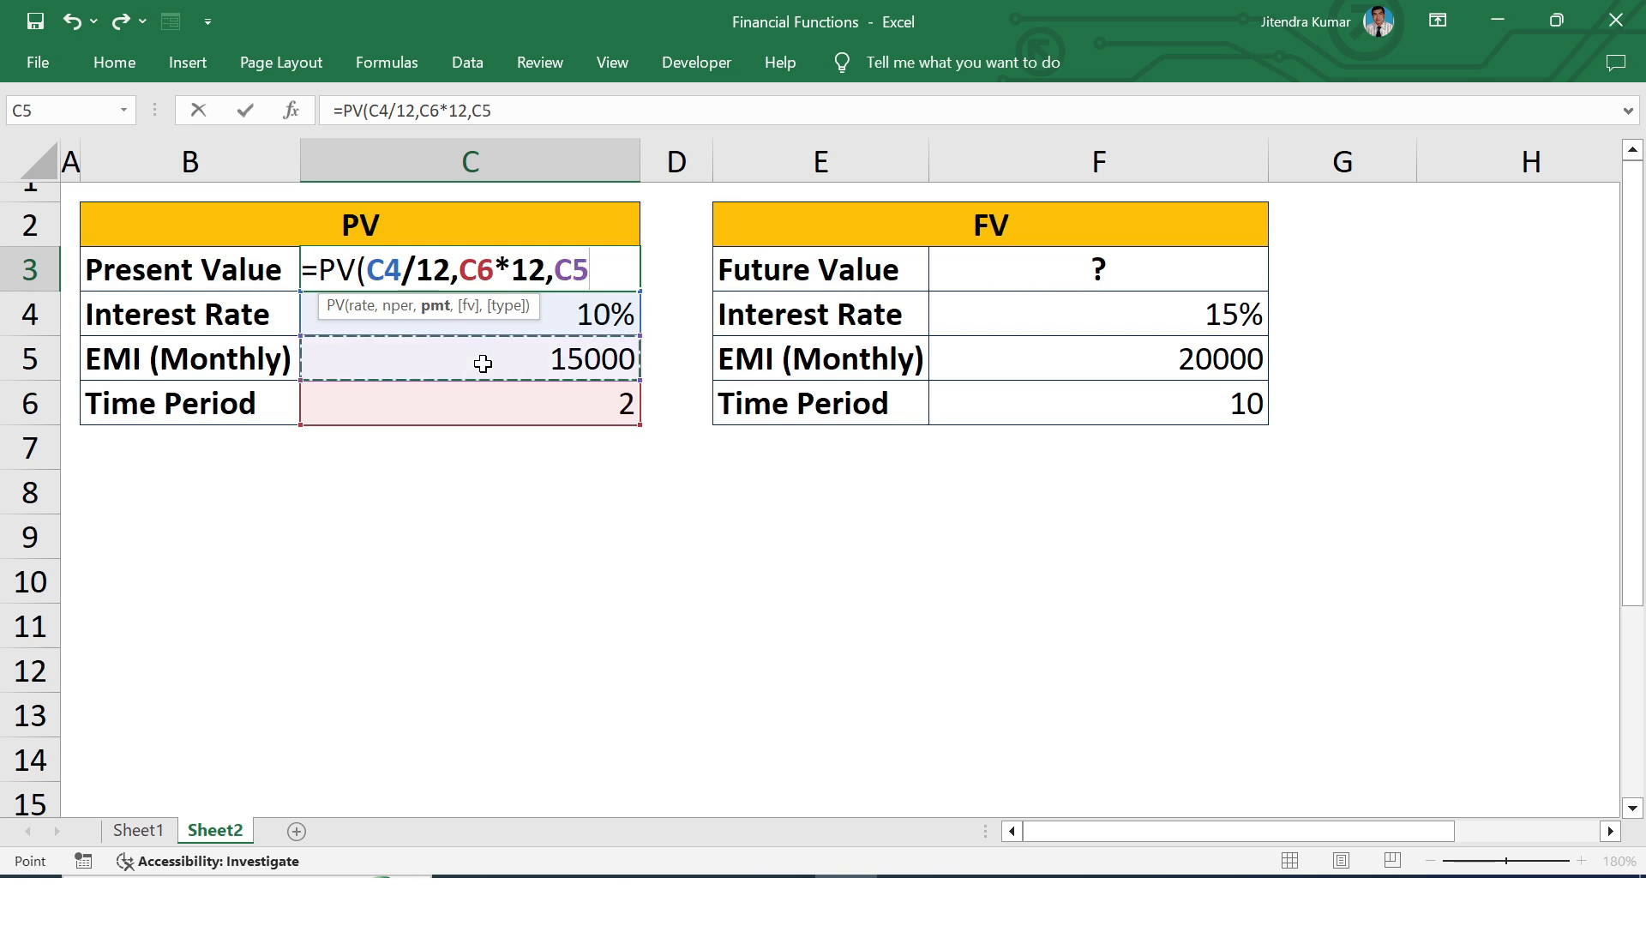
type(")")
key("ctrl+Return")
key("Up")
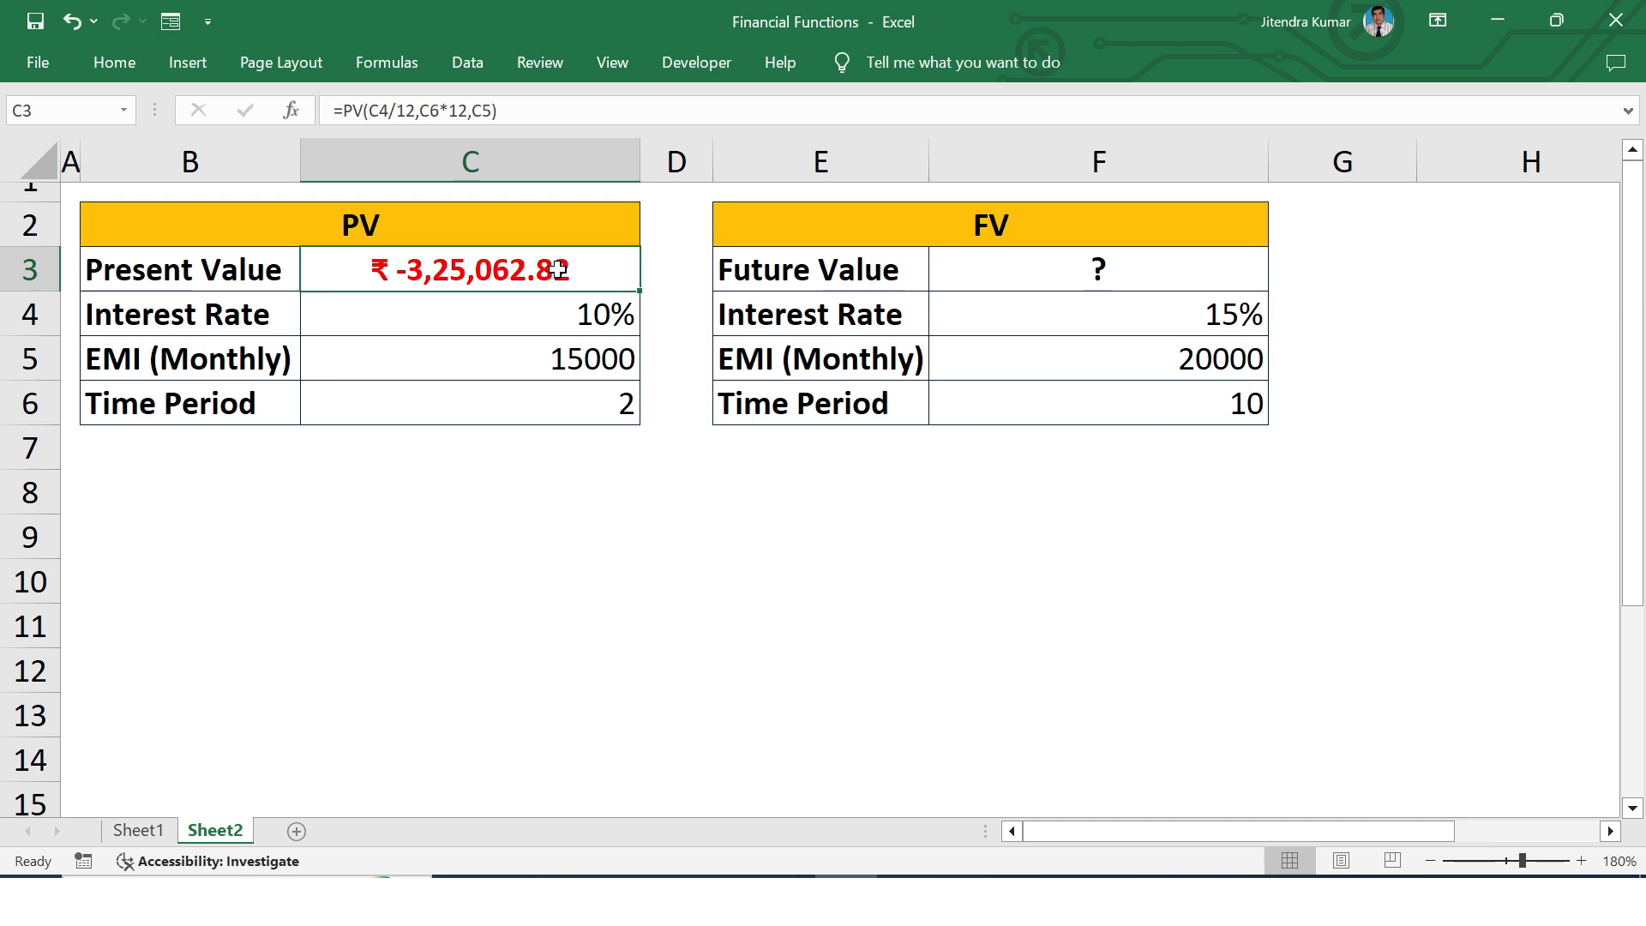
Negate the EMI argument in the Present Value formula in C3, giving =PV(C4/12,C6*12,-C5).
key("F2")
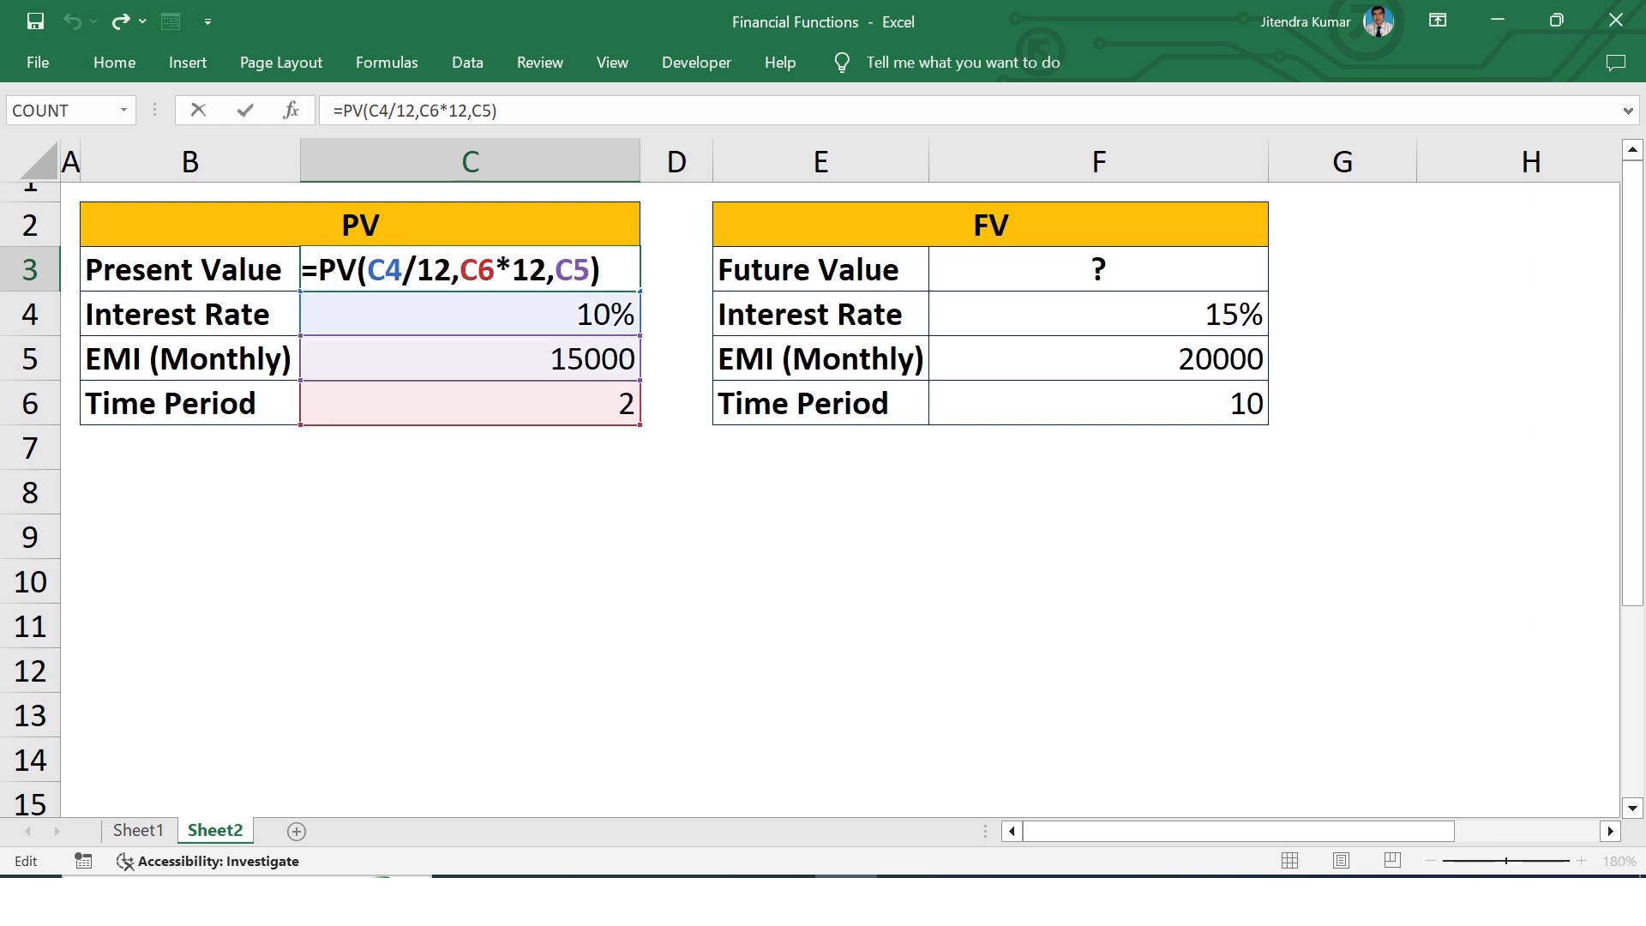
key("Left")
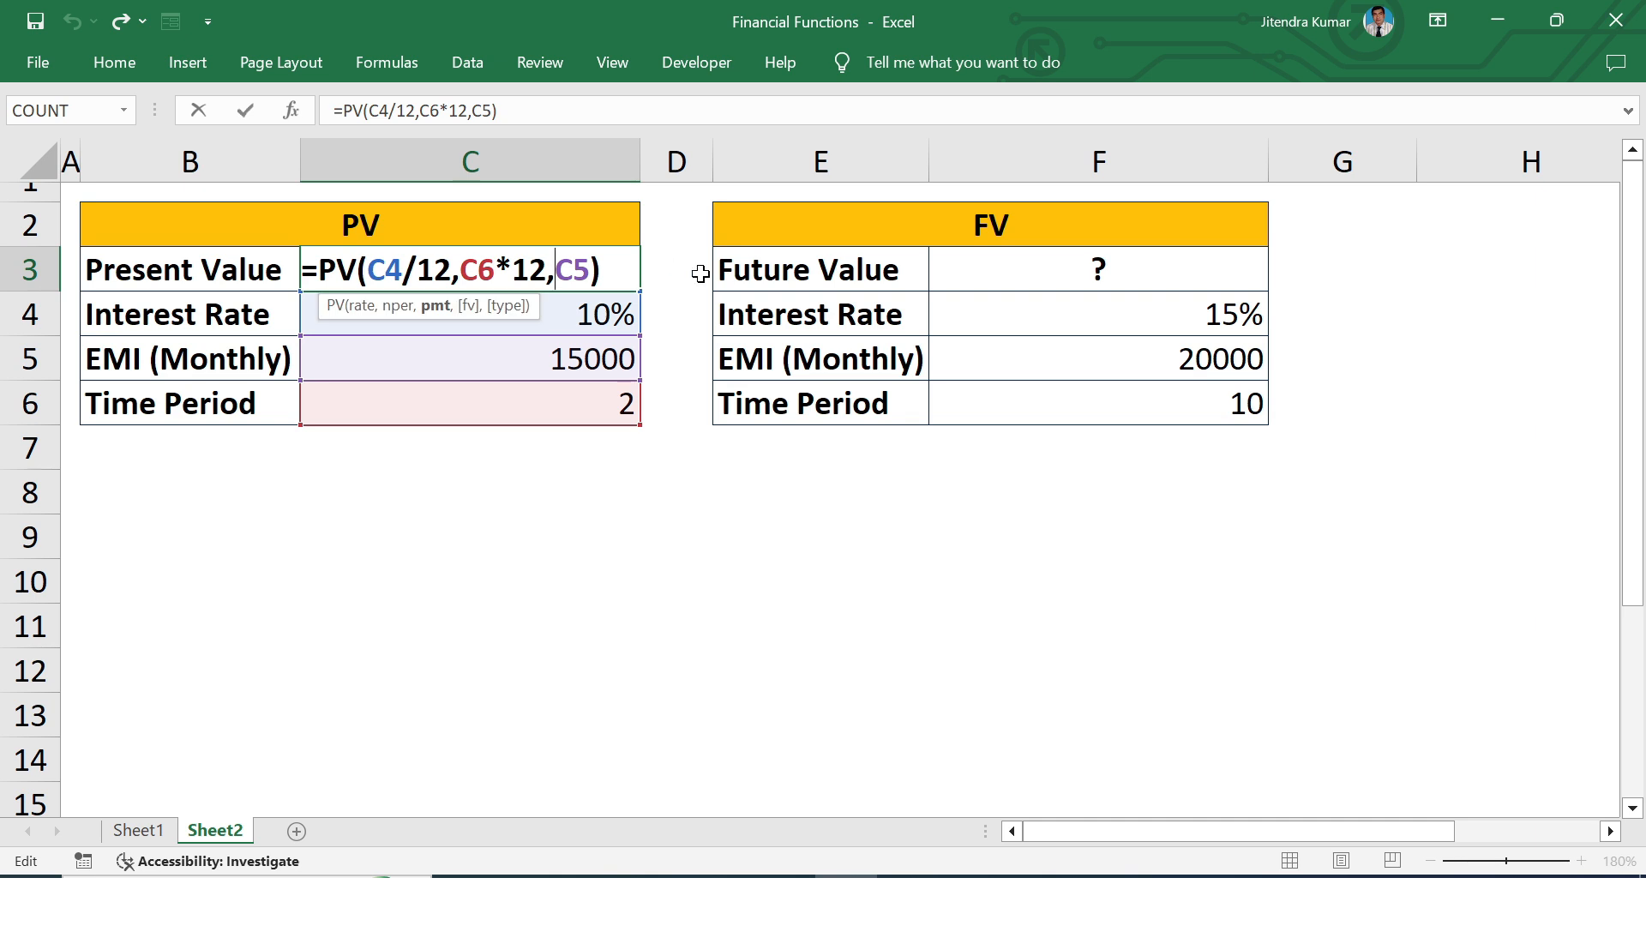
type("-")
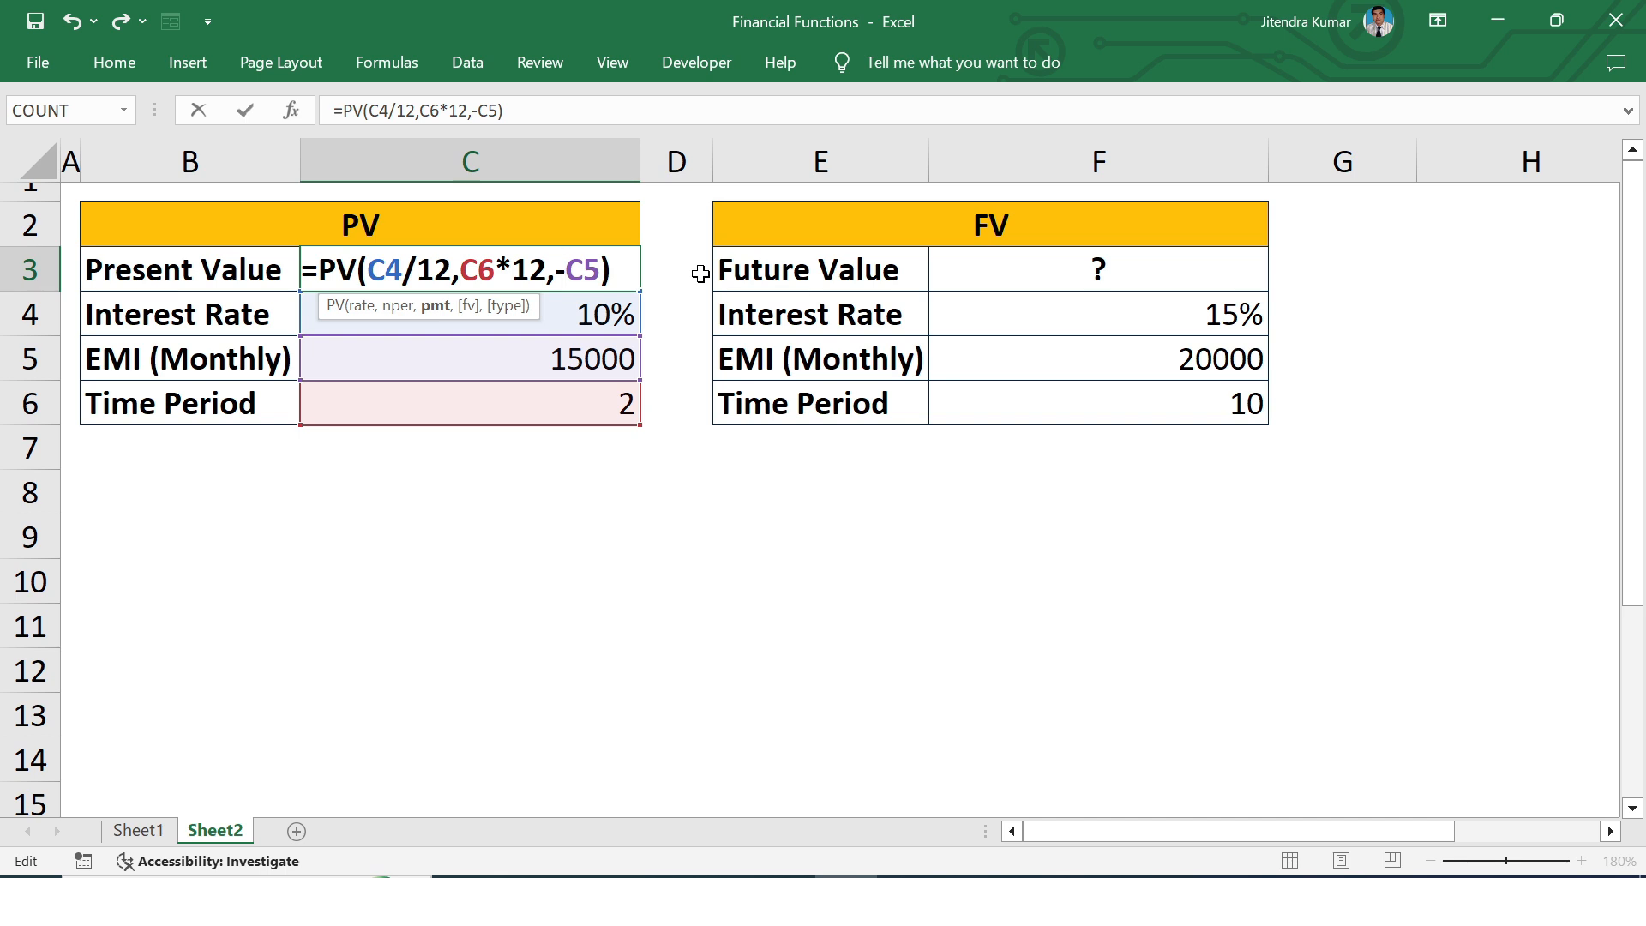
key("Return")
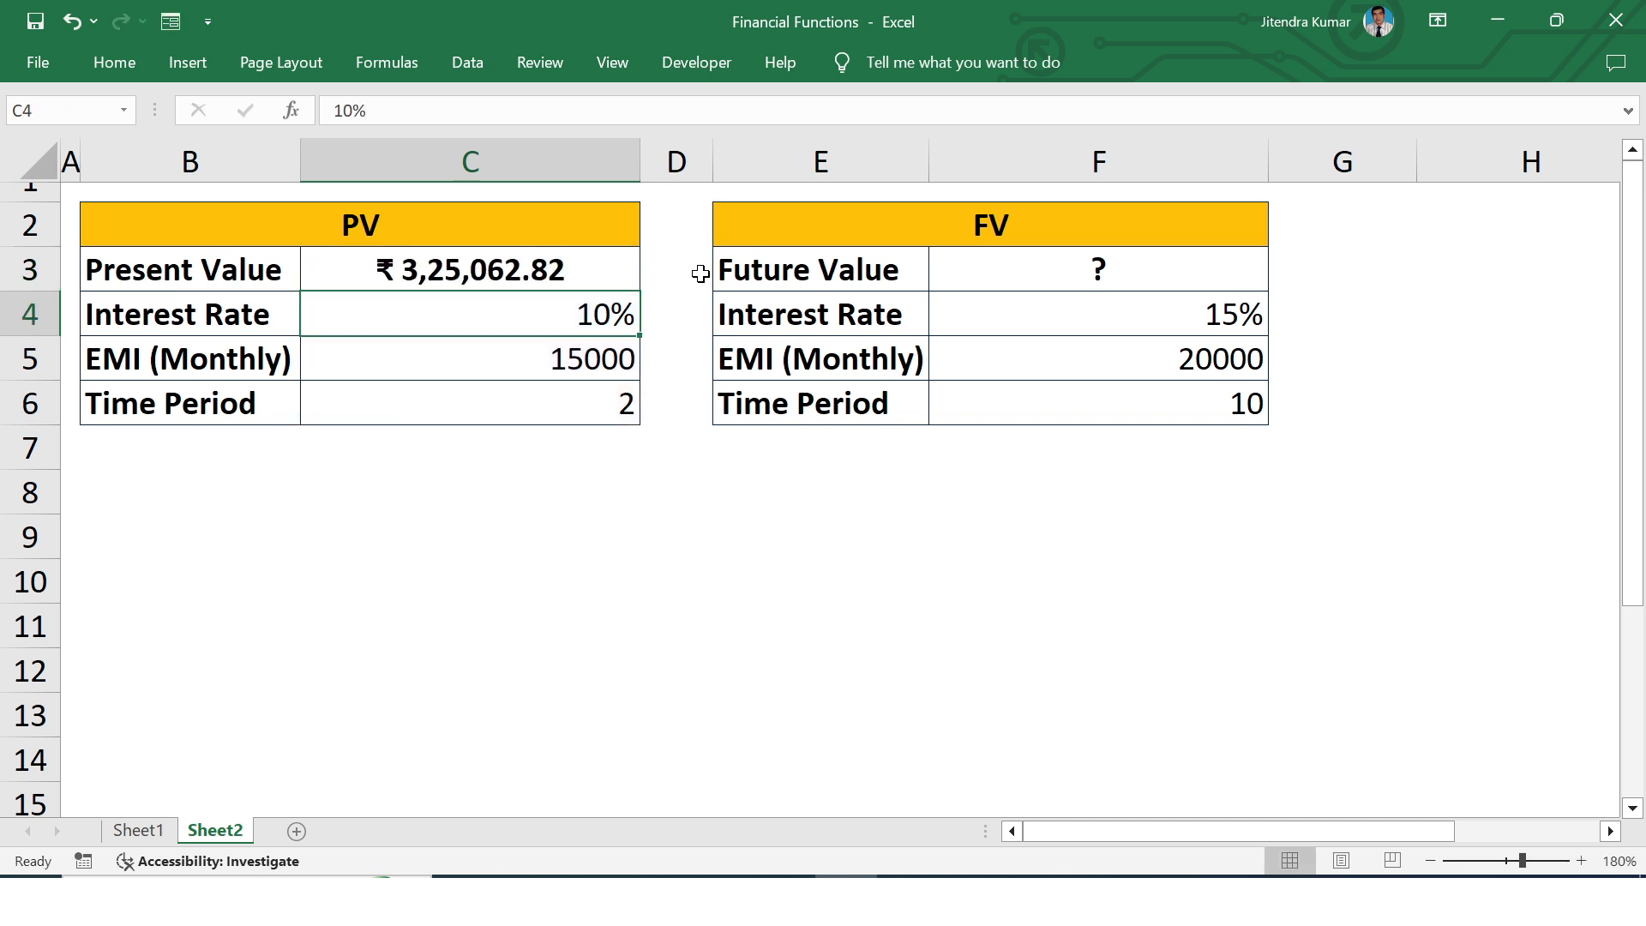
left_click(592, 272)
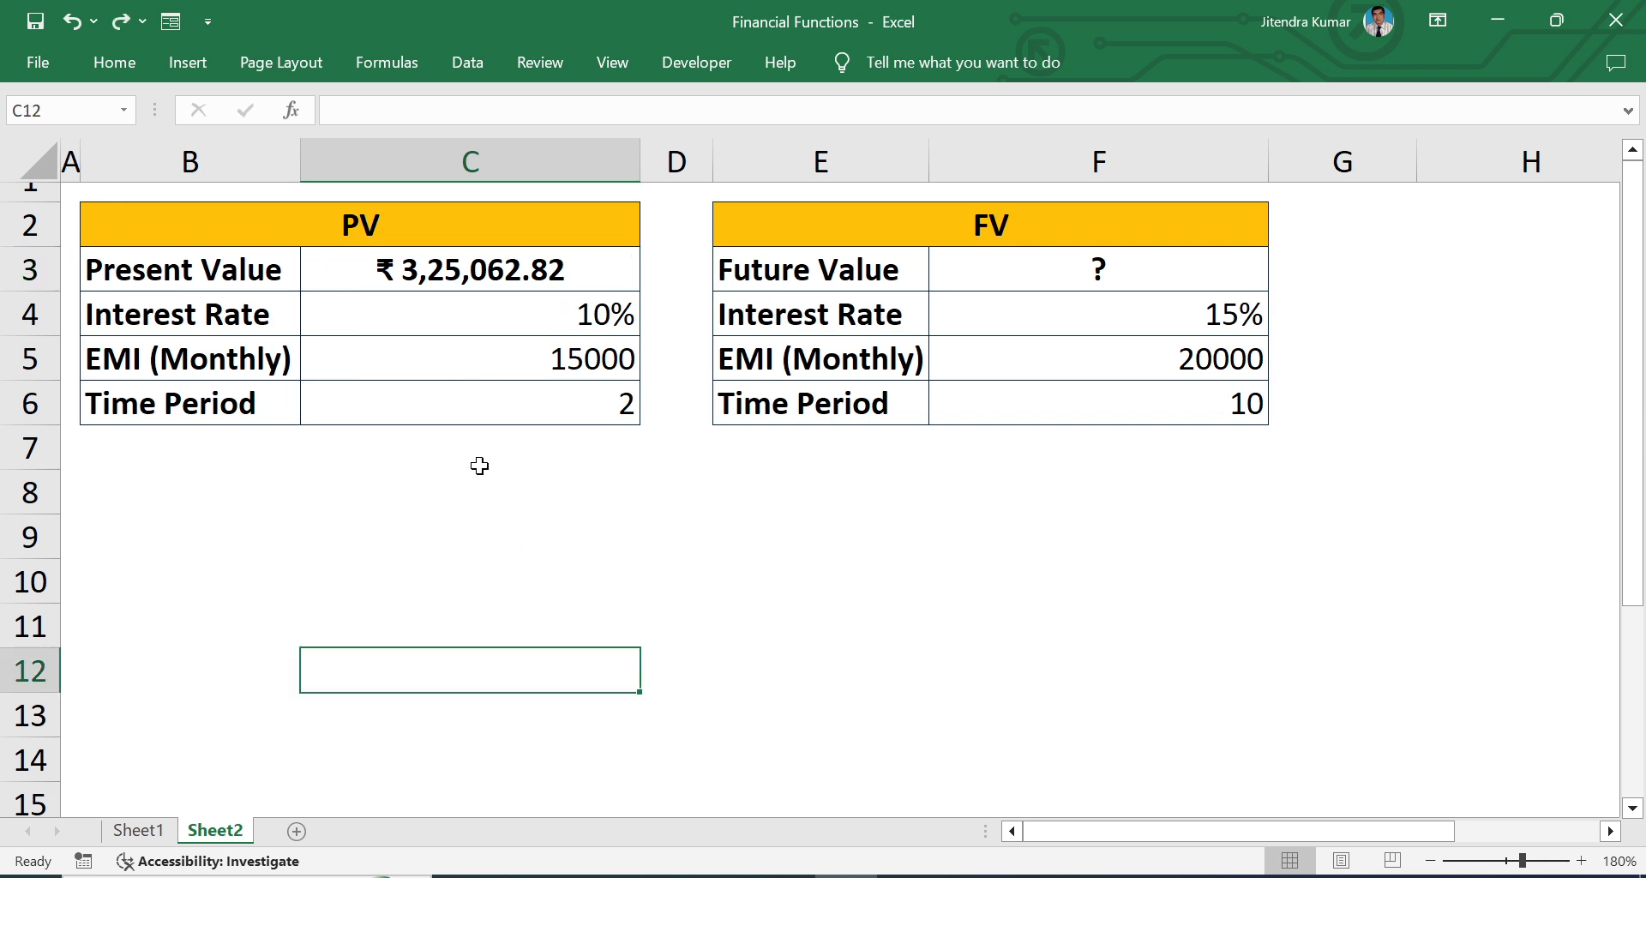
Start a PMT check formula in the empty cell C9 with the monthly interest rate C4/12 as its rate.
left_click(457, 272)
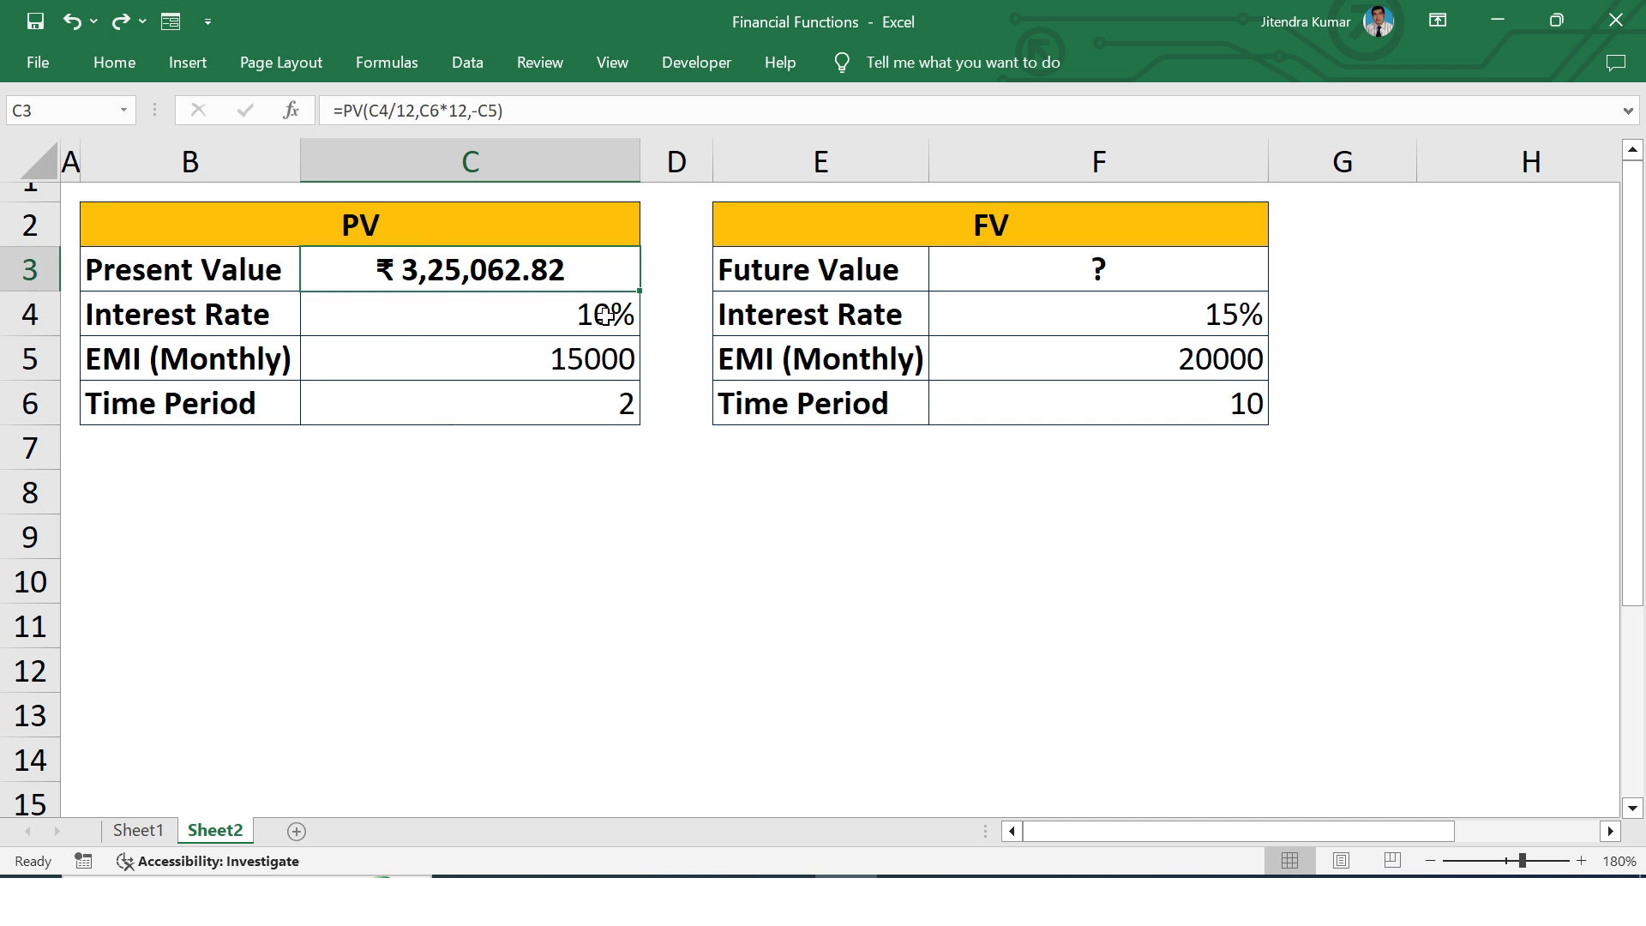
left_click(602, 319)
left_click(533, 407)
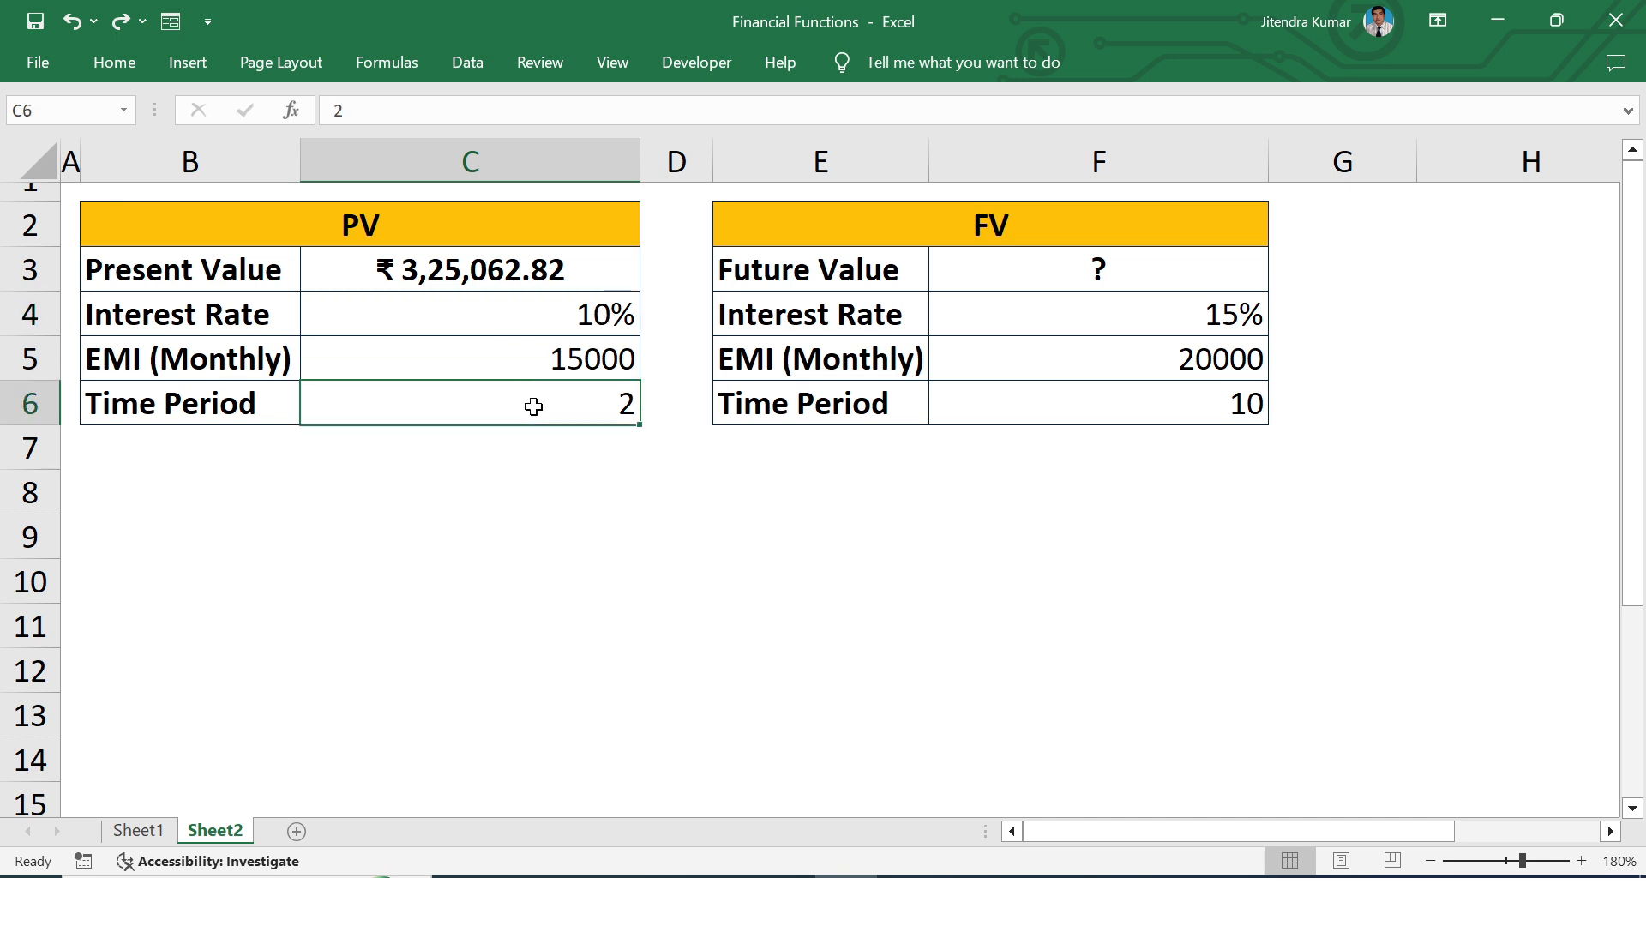
left_click(523, 533)
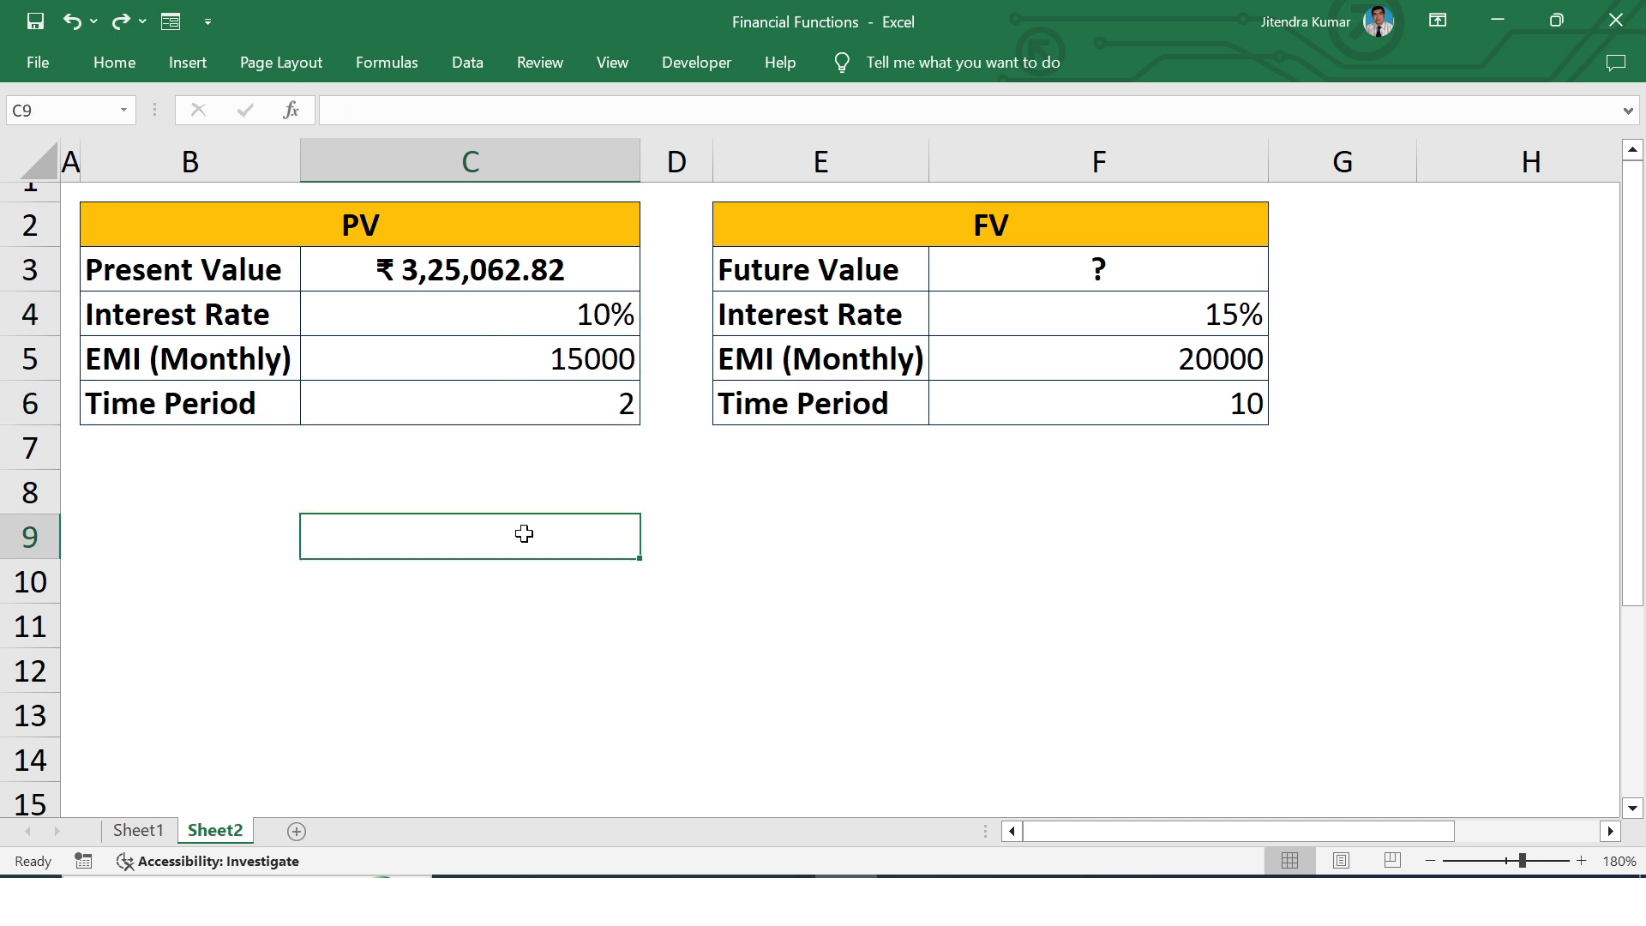
type("=pmt")
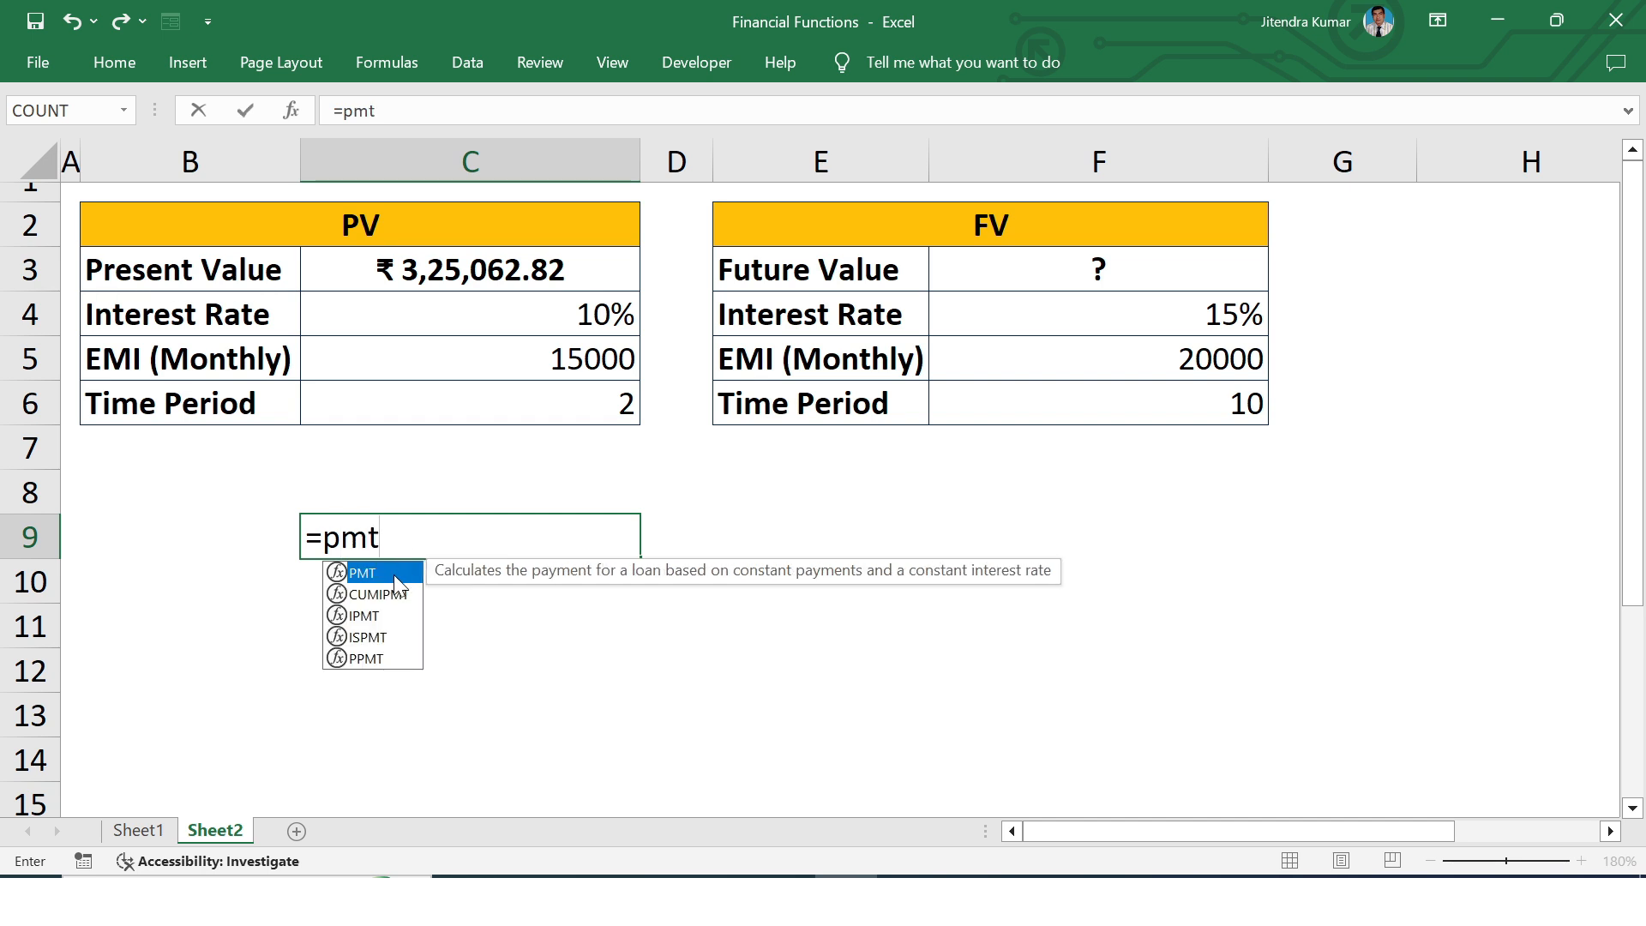
double_click(393, 575)
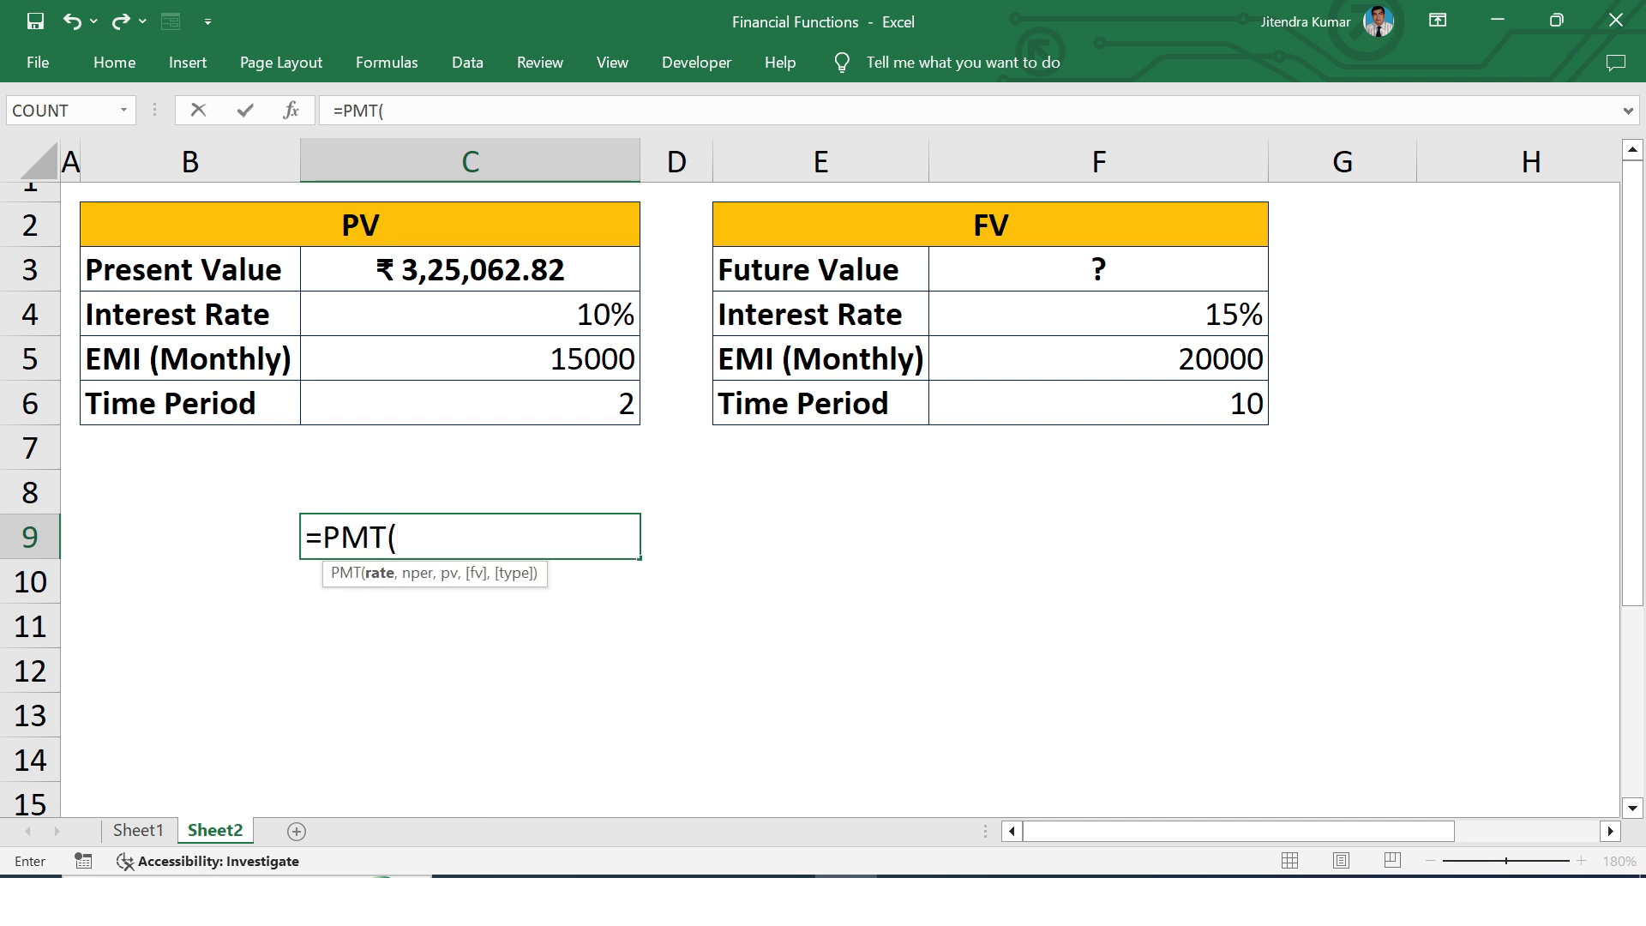
left_click(546, 322)
type("/12,")
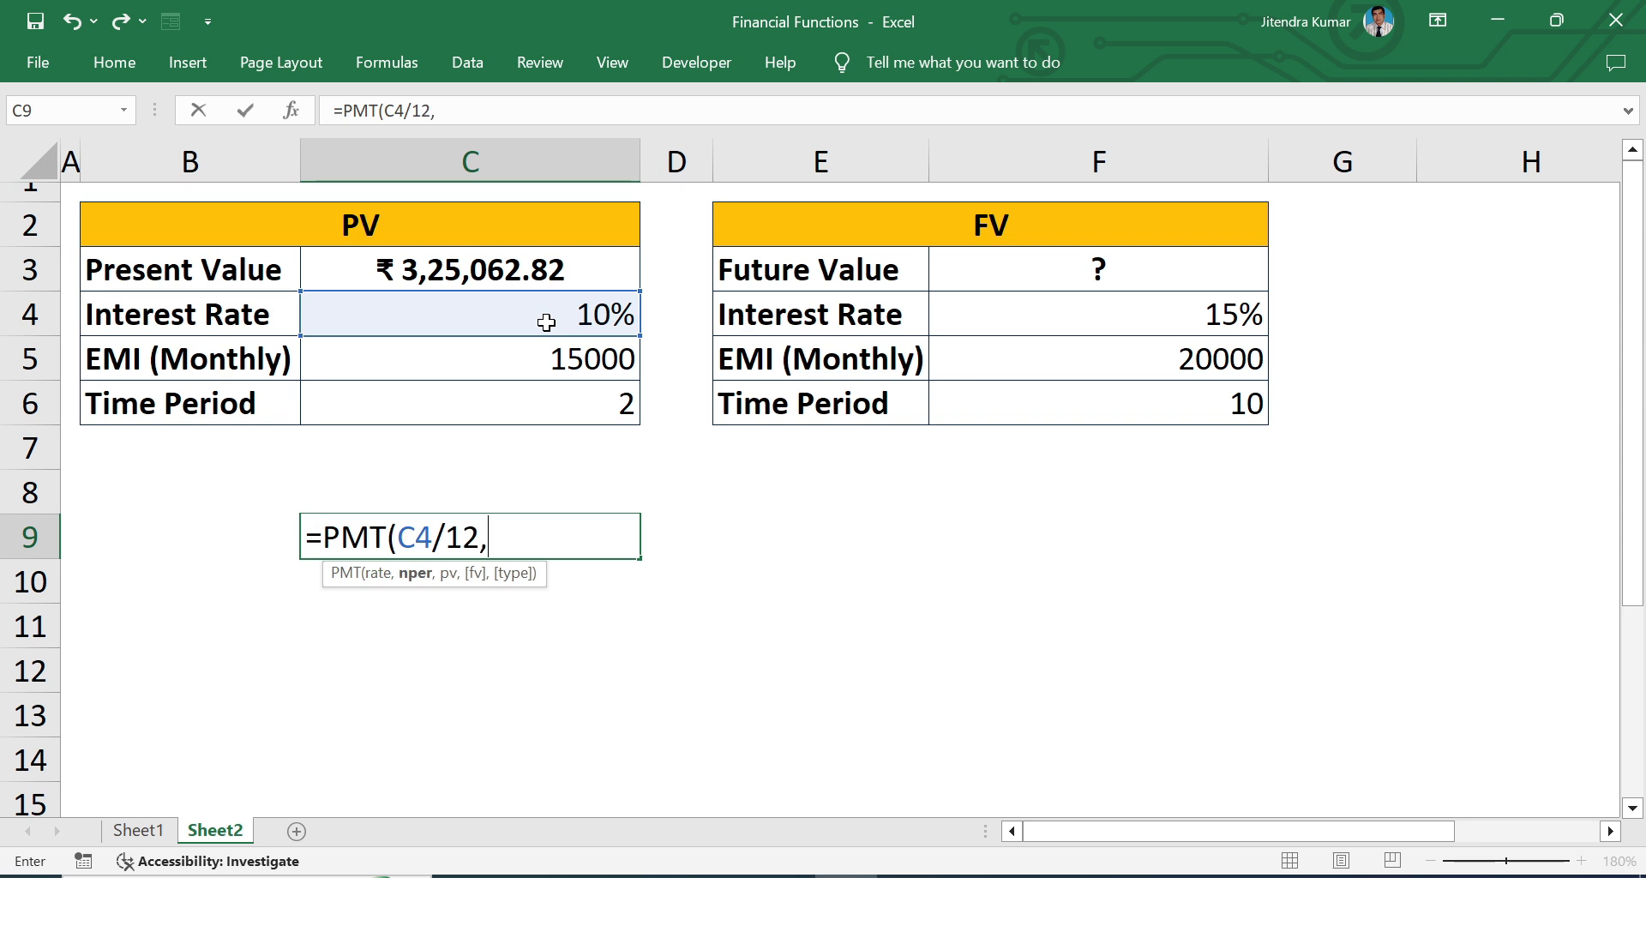
Complete the PMT check formula in C9 with the period in months and the negated present value, giving =PMT(C4/12,C6*12,-C3).
left_click(602, 400)
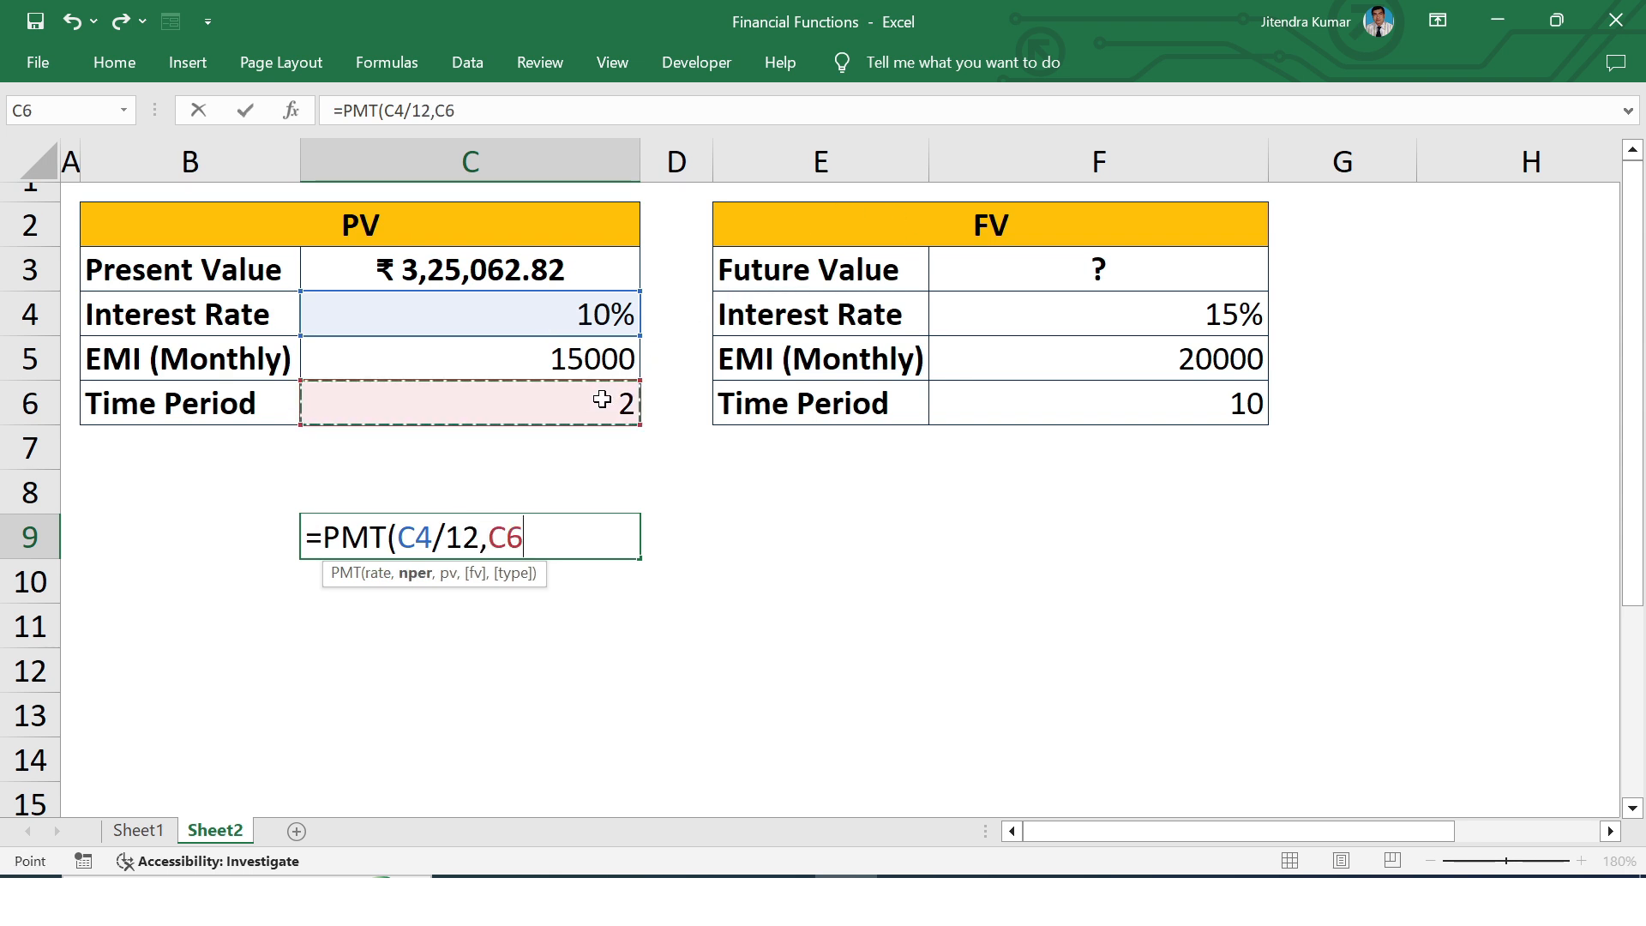
type("*12")
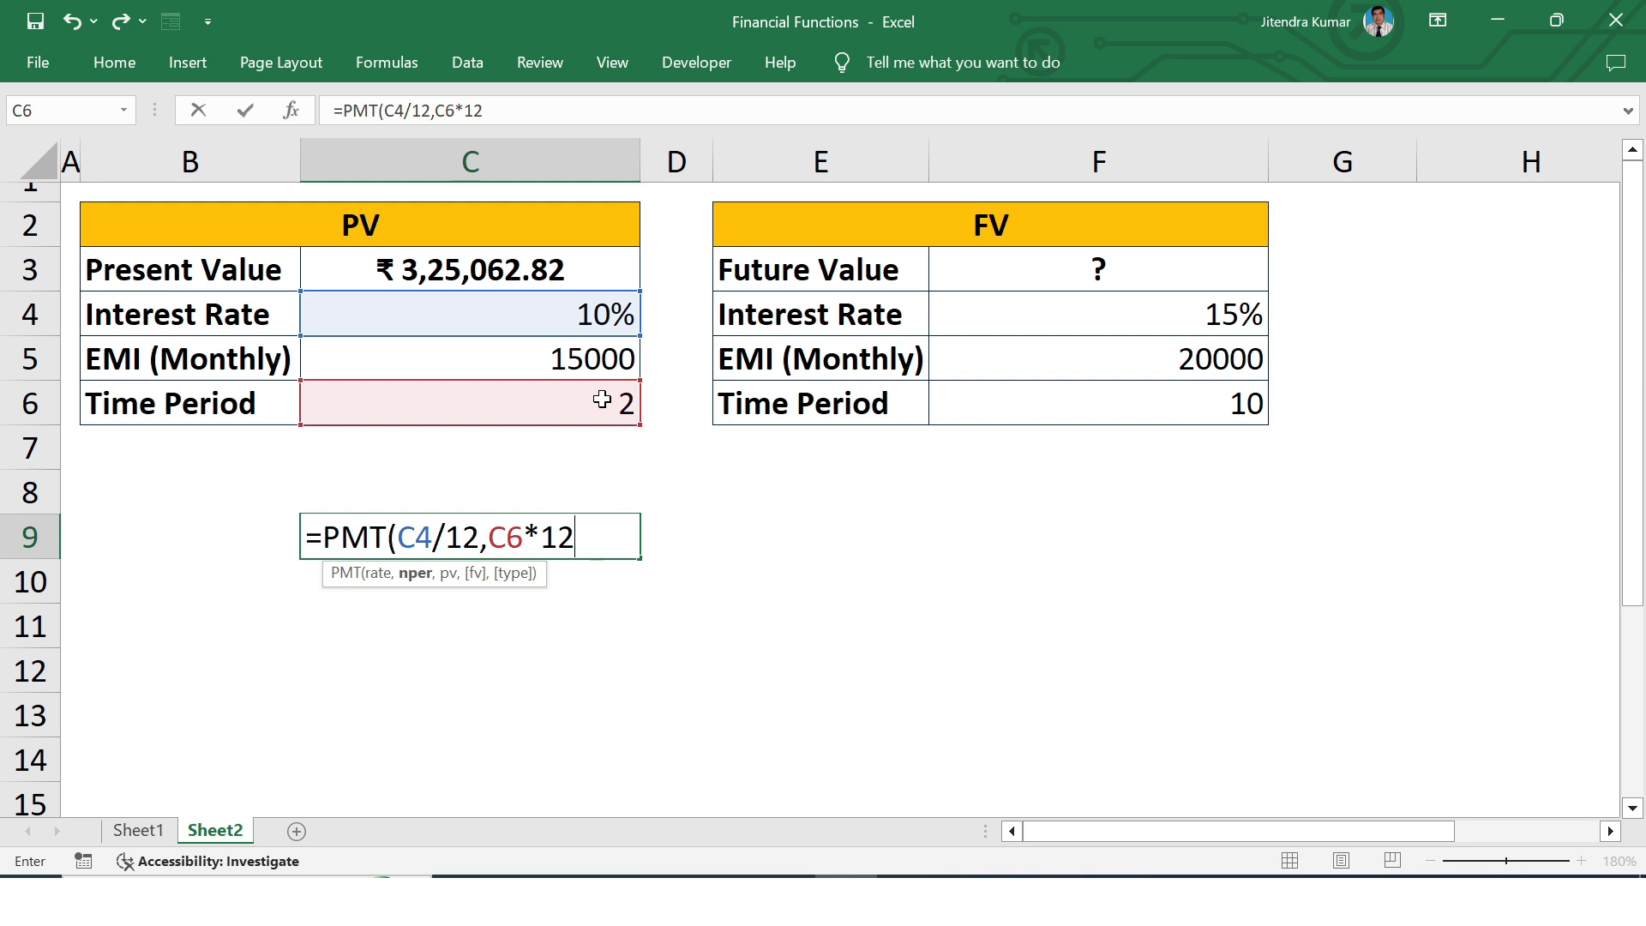
type(",")
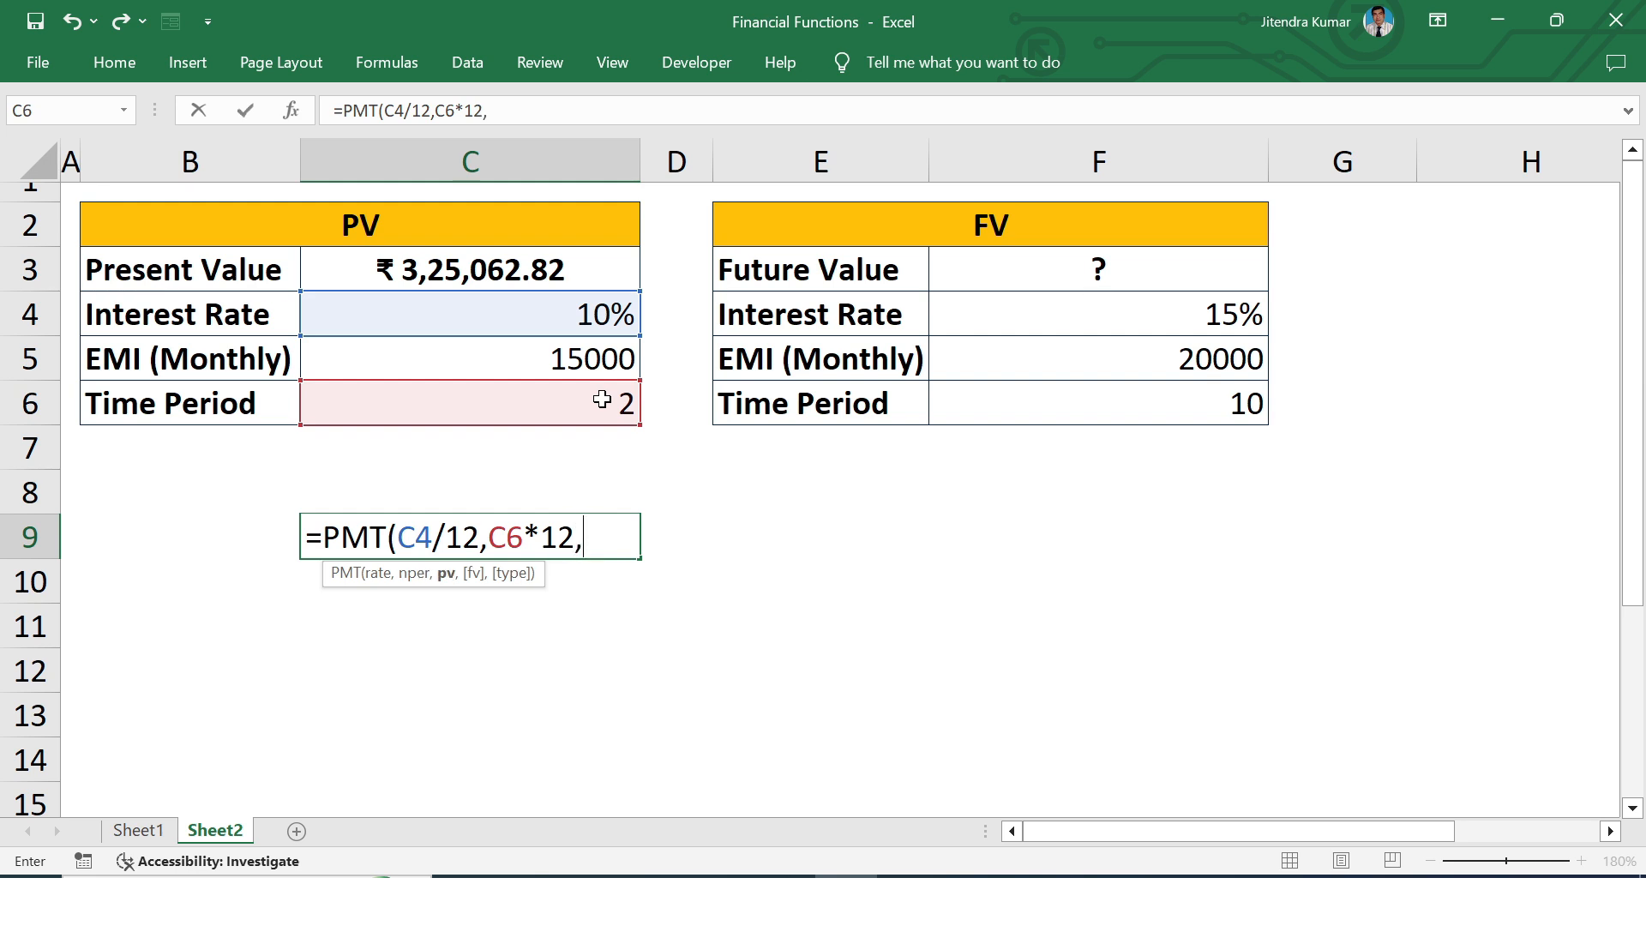
left_click(561, 266)
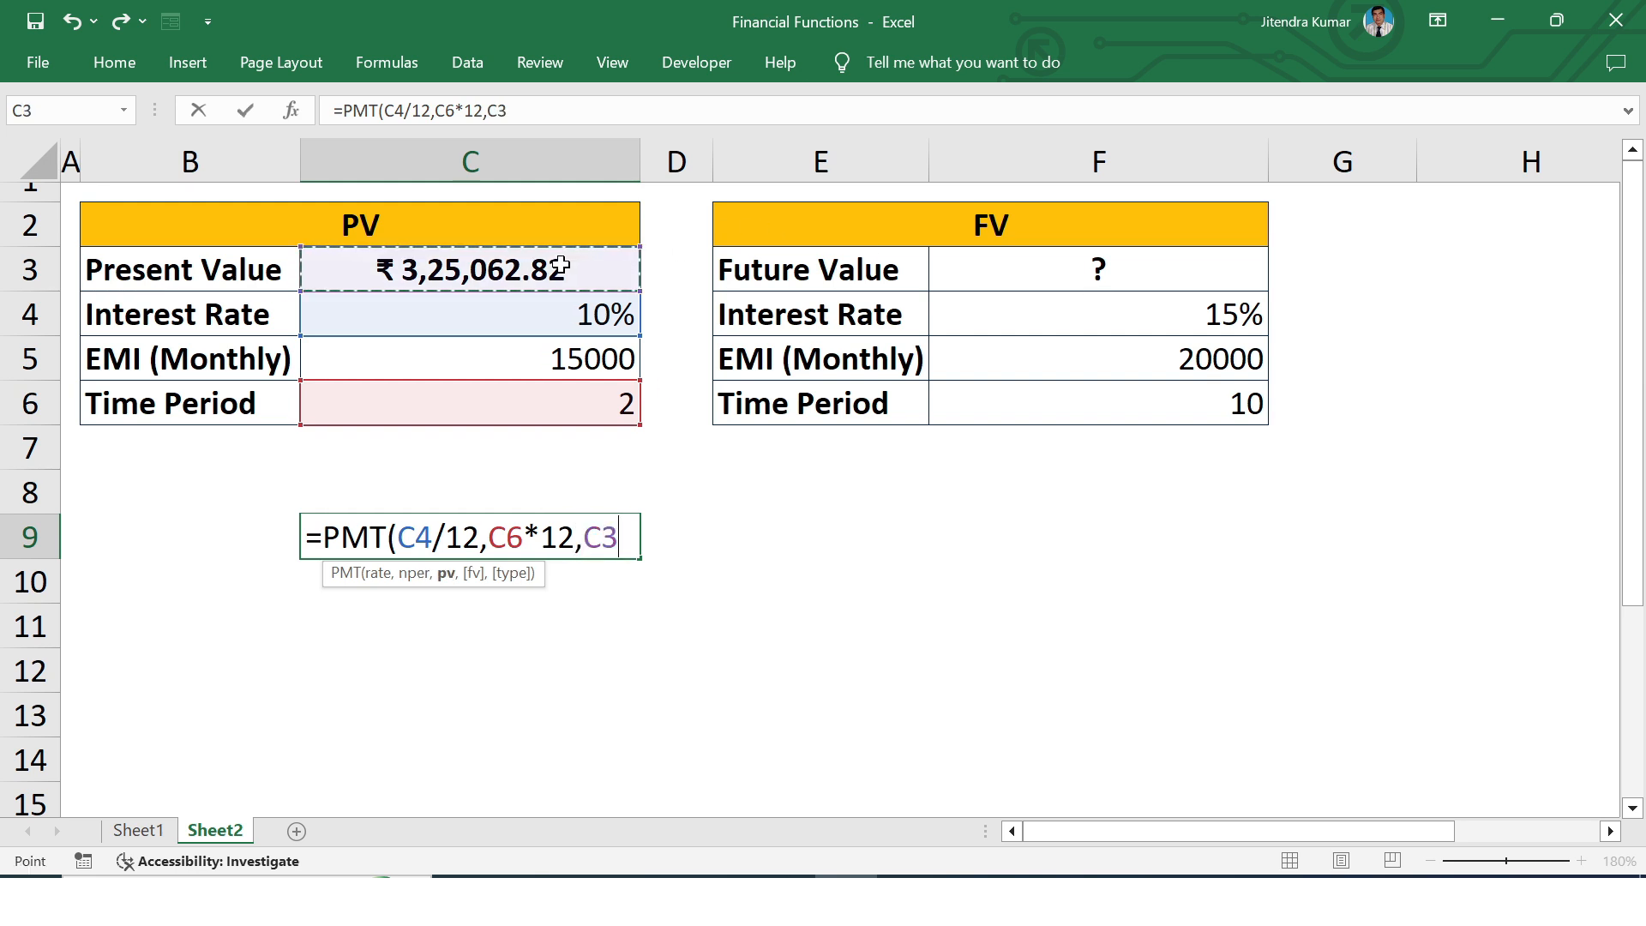
left_click(583, 537)
type("-")
type(")")
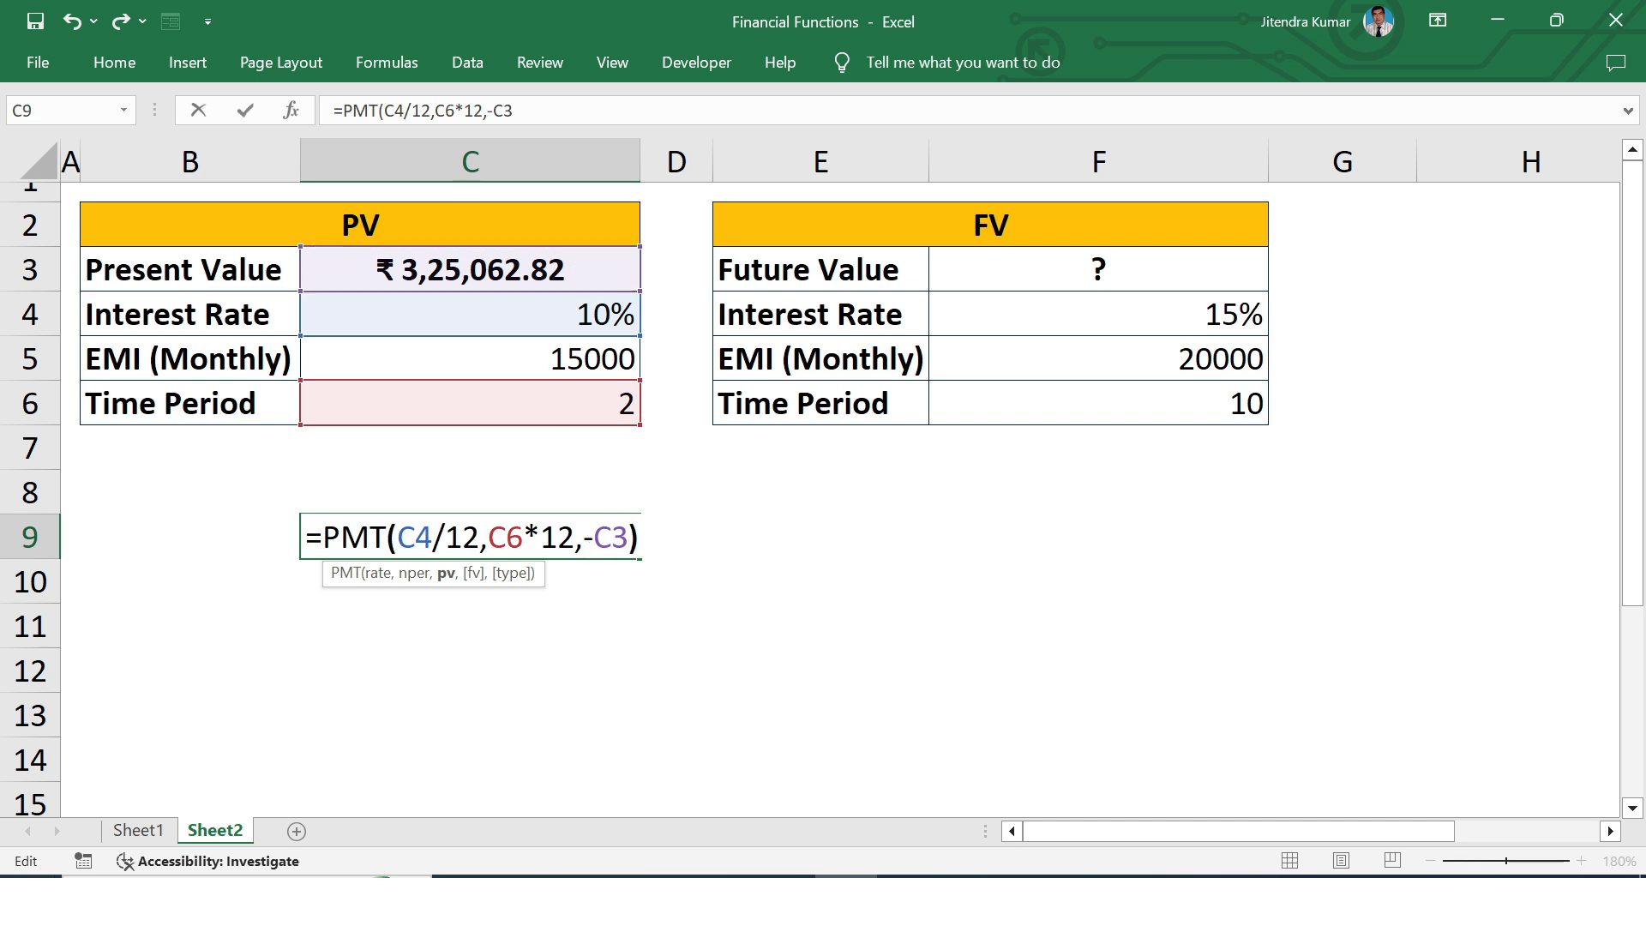
key("Return")
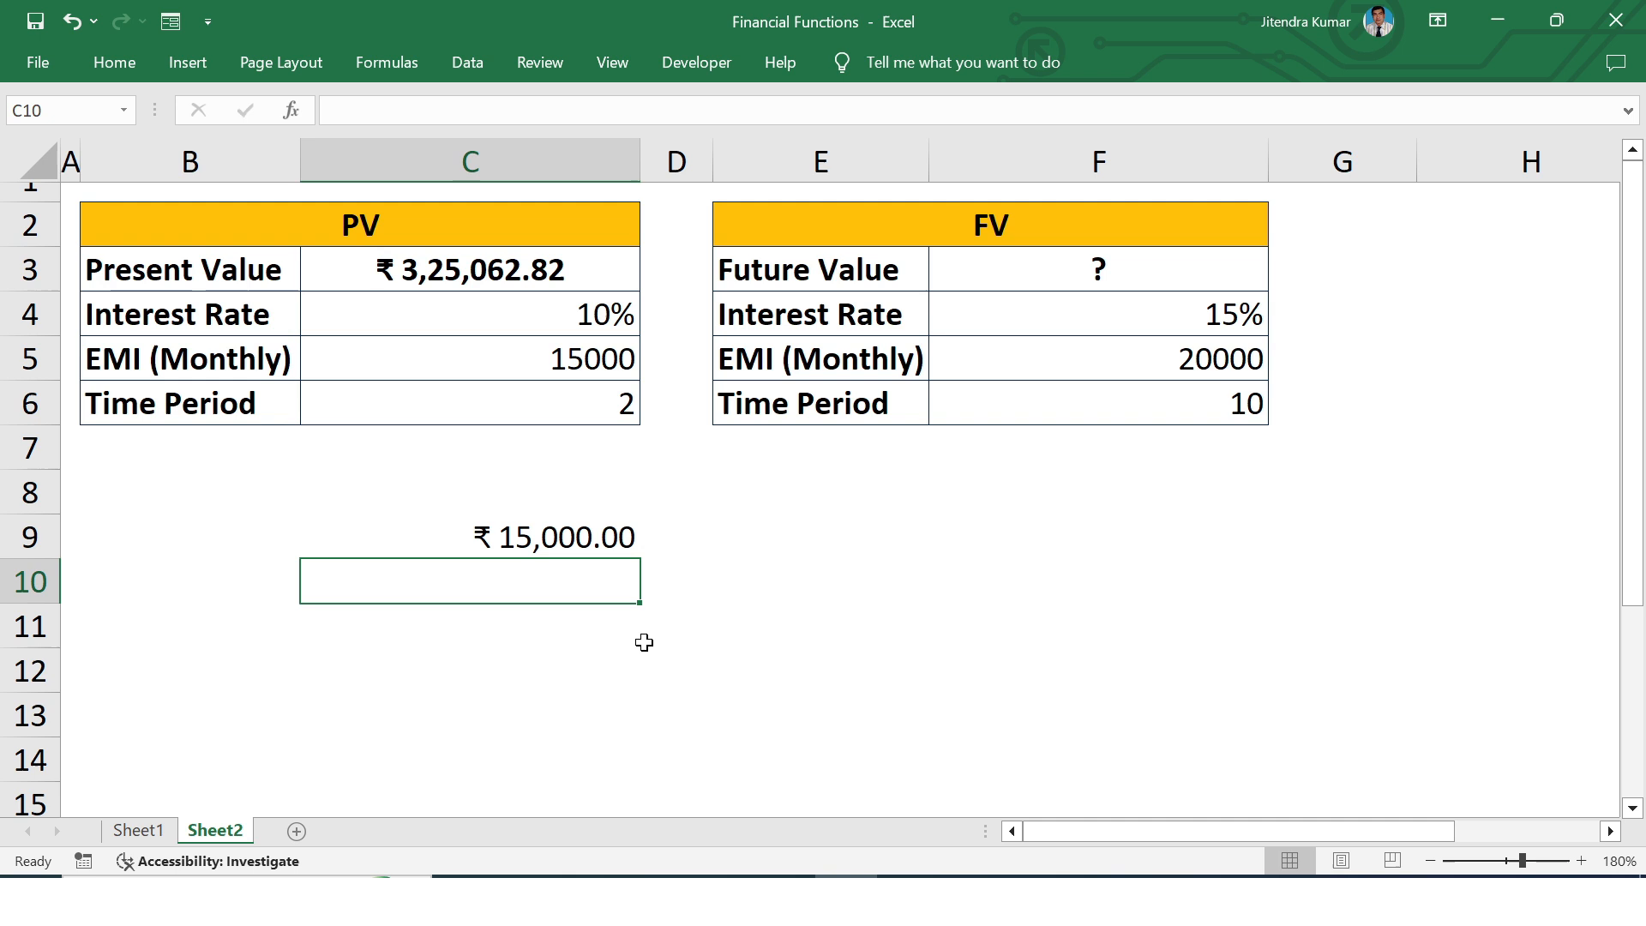
Compare the PMT check in C9 with the monthly EMI in C5 and clear C9.
left_click(583, 540)
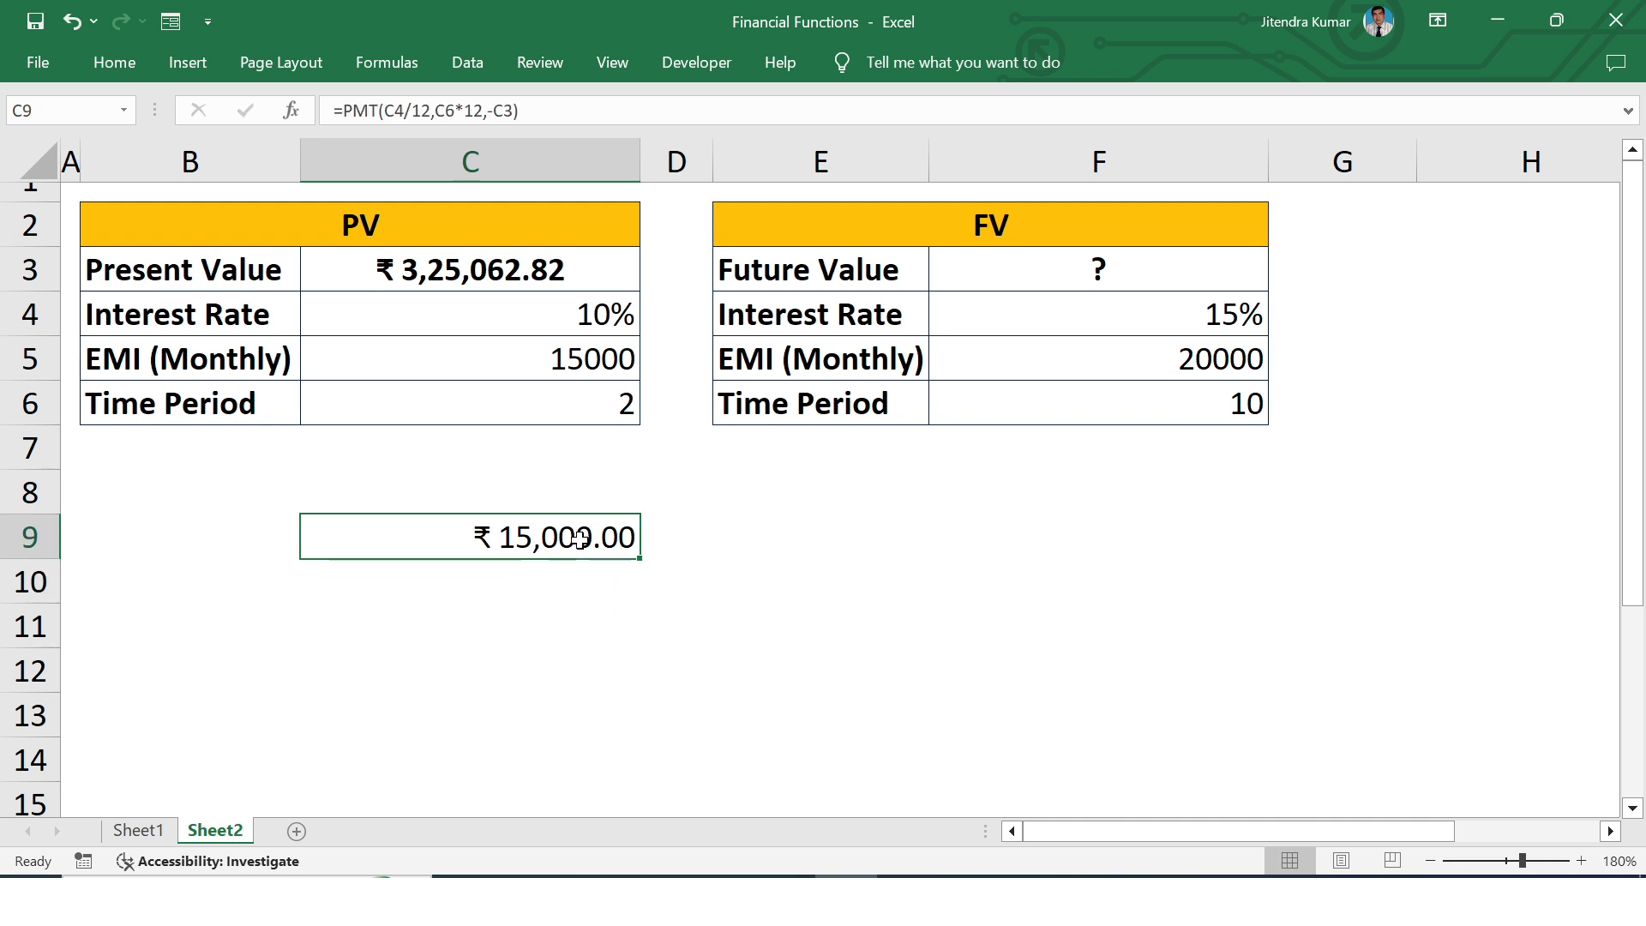
left_click(596, 360)
left_click(579, 520)
key("Delete")
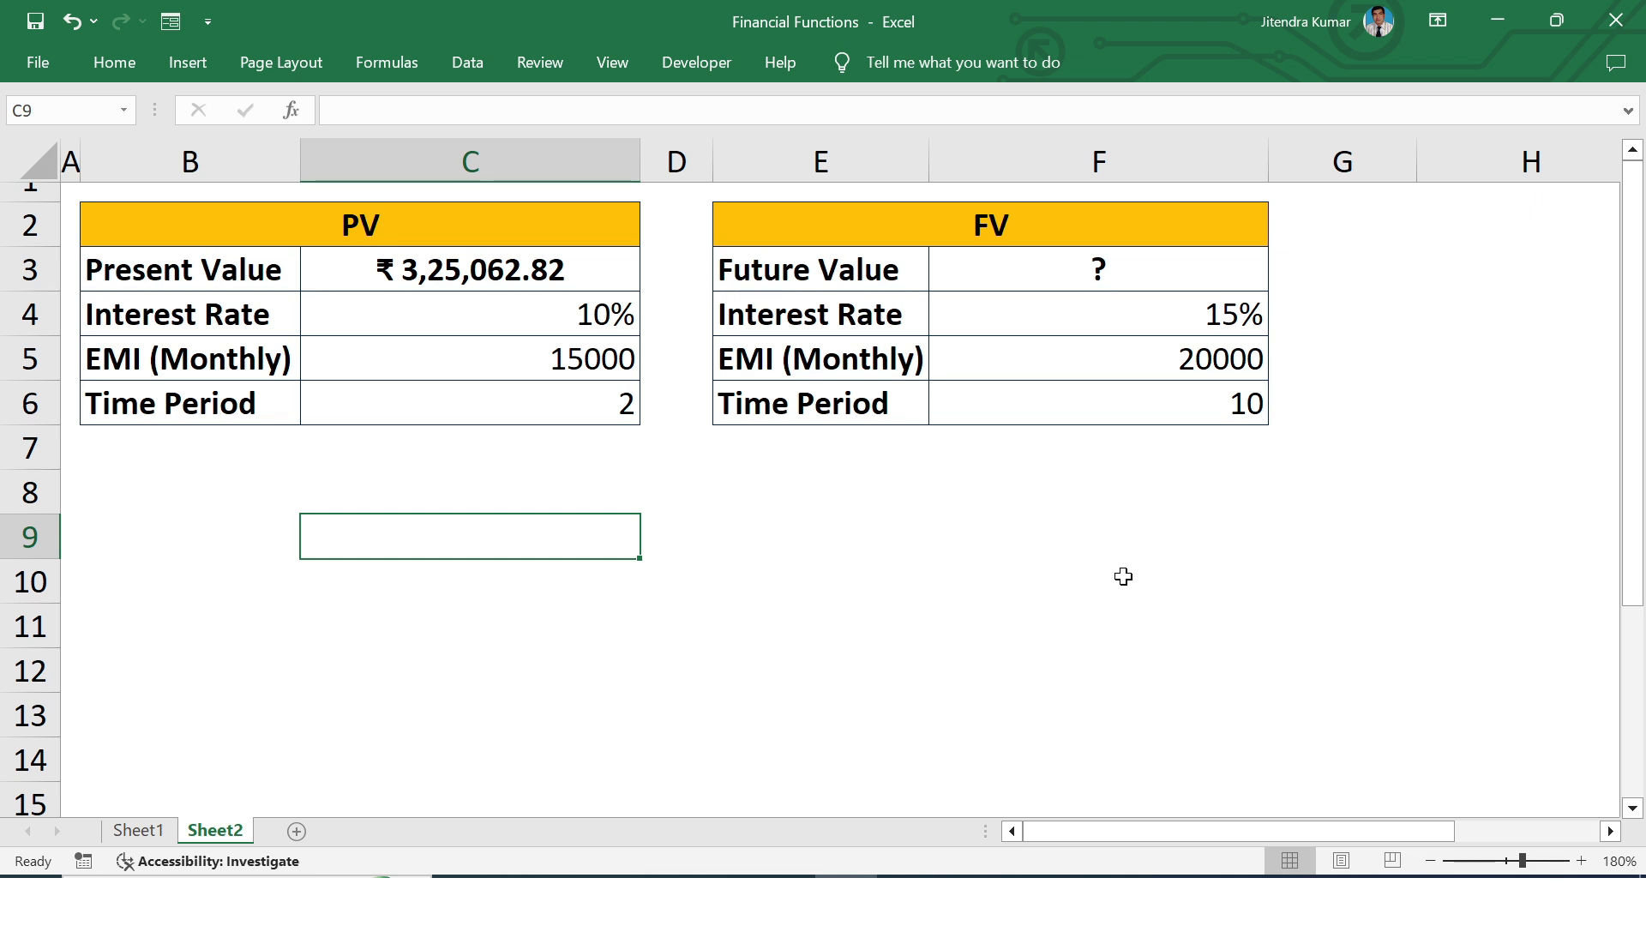
Examine the interest rate, monthly EMI and time period in F4:F6 of the FV table.
left_click(1188, 357)
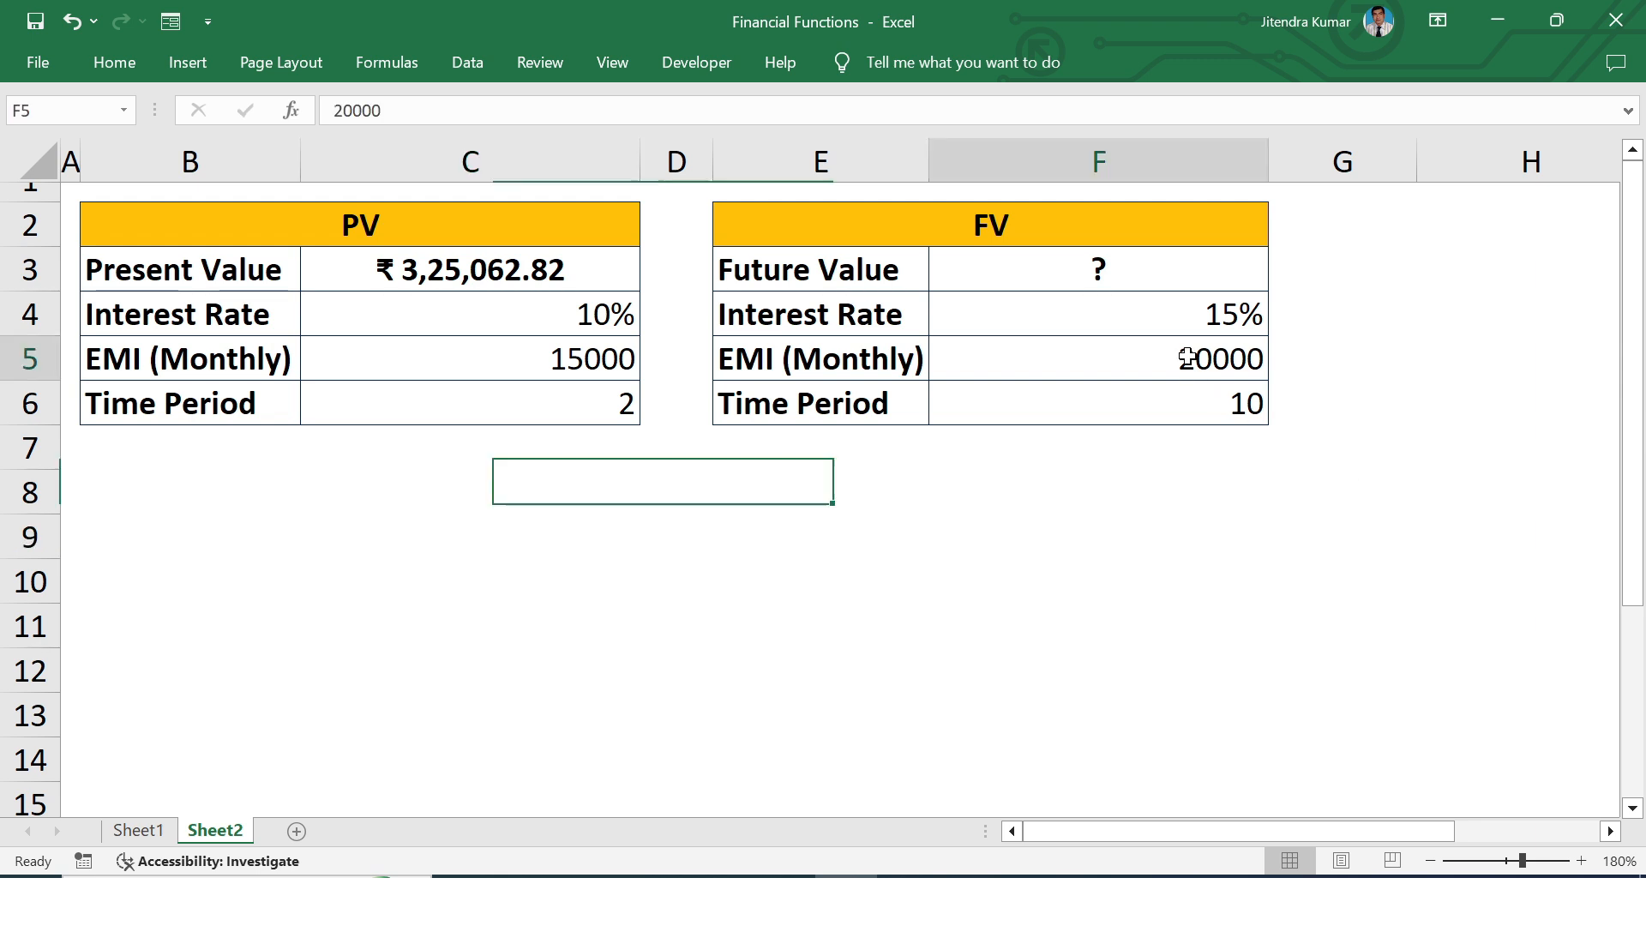
left_click(1232, 410)
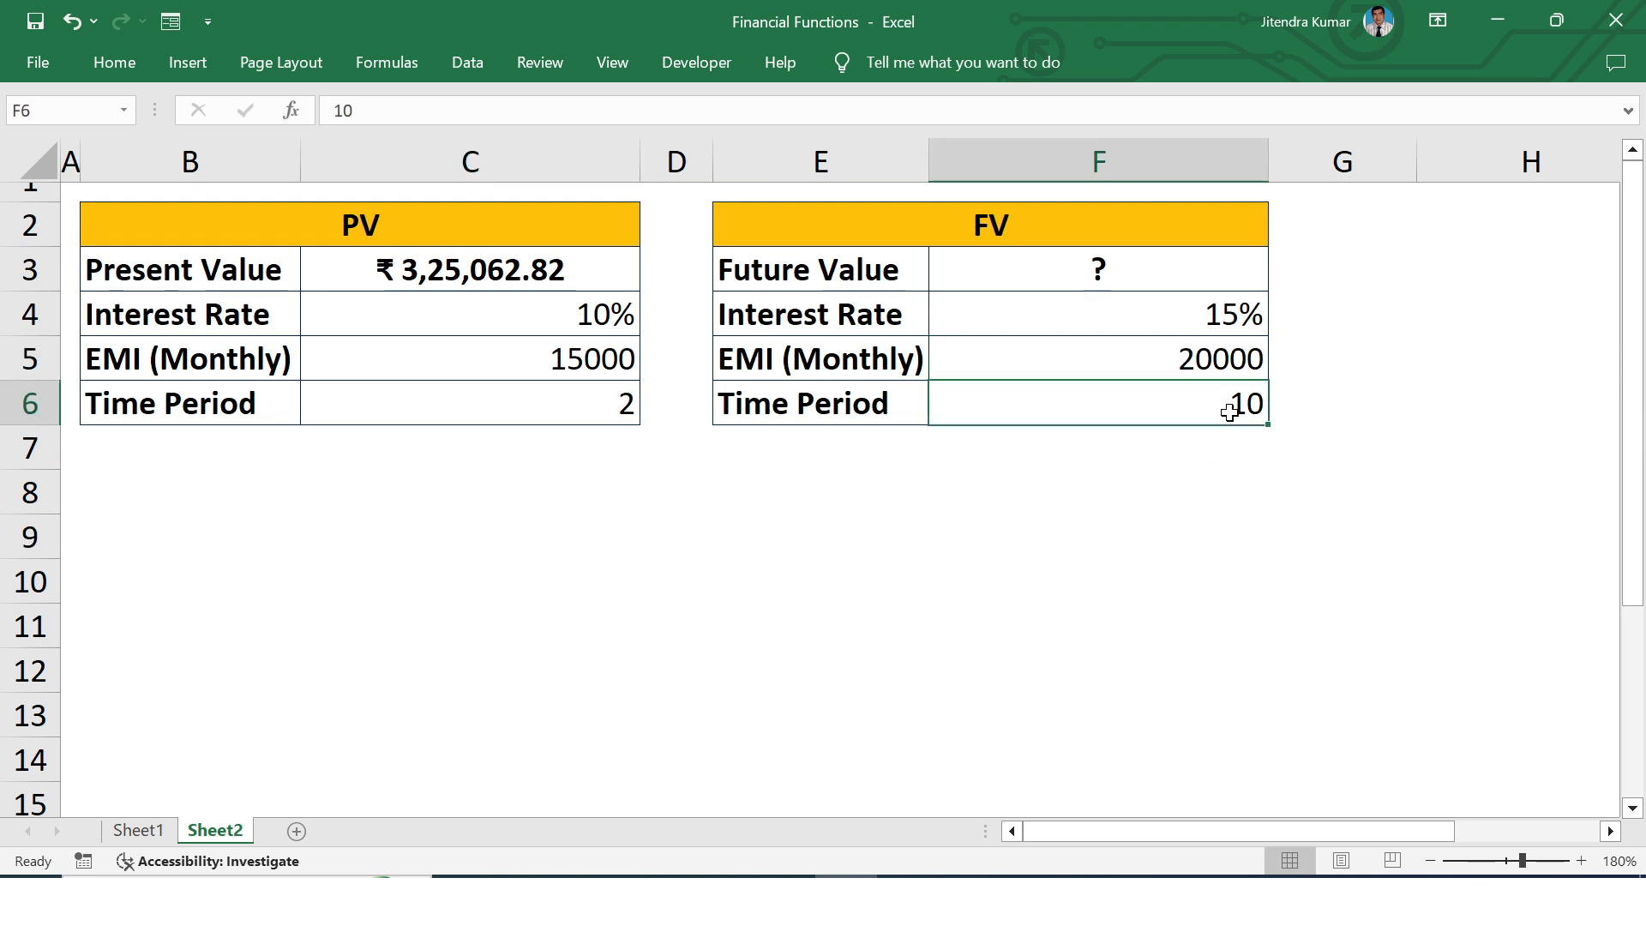
left_click(1279, 485)
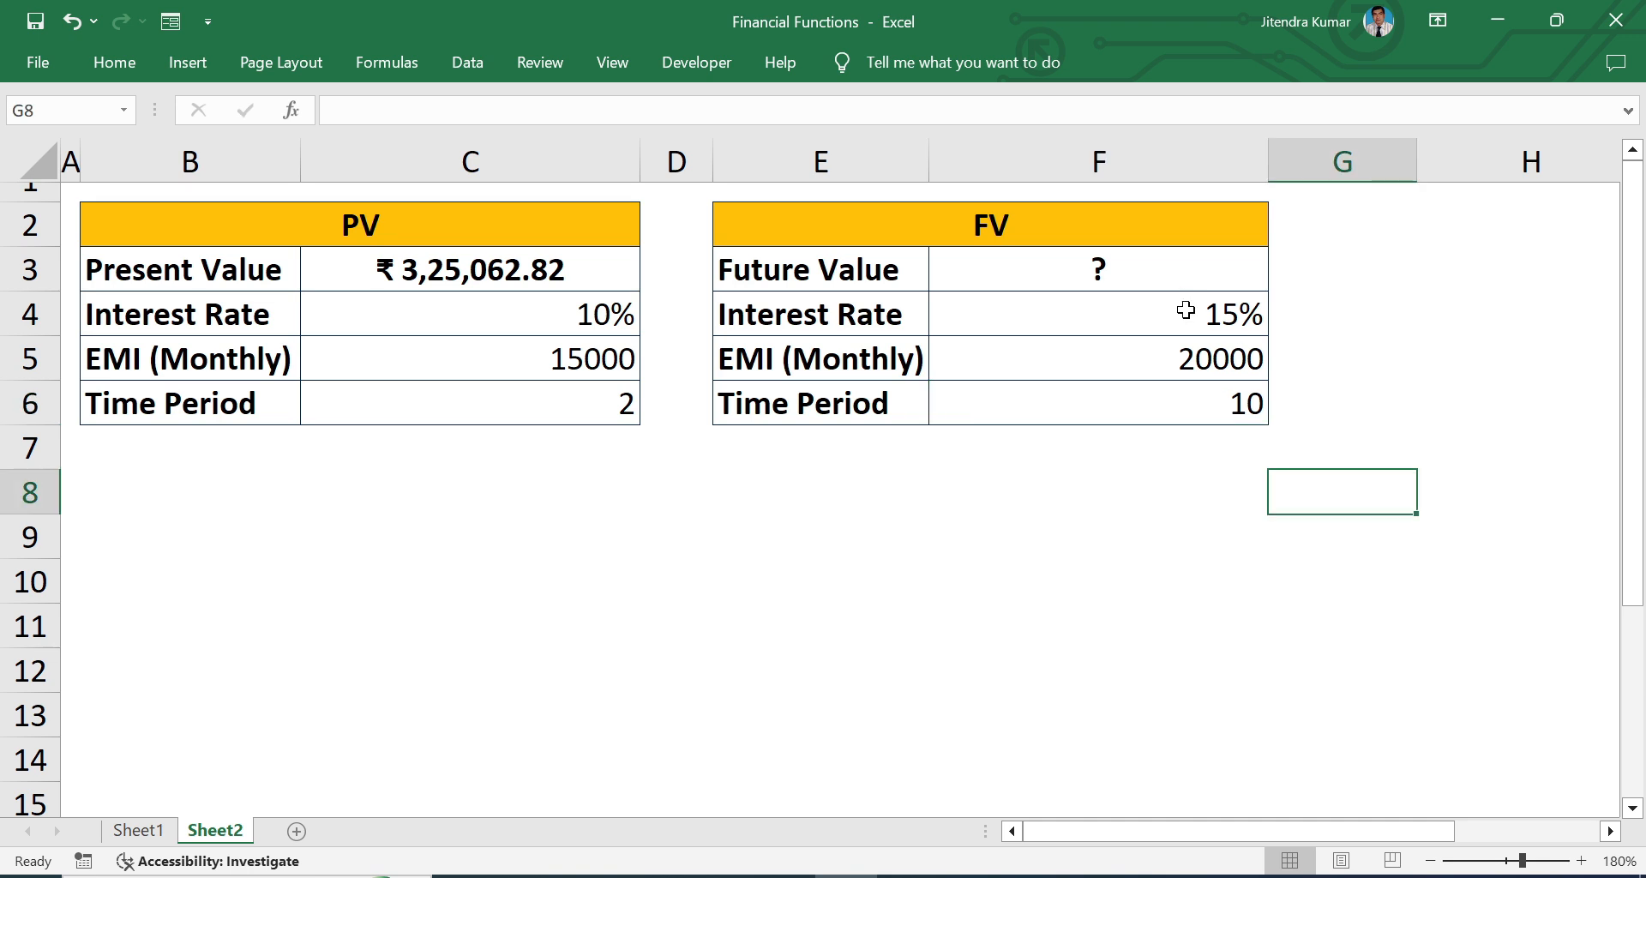
left_click(1184, 312)
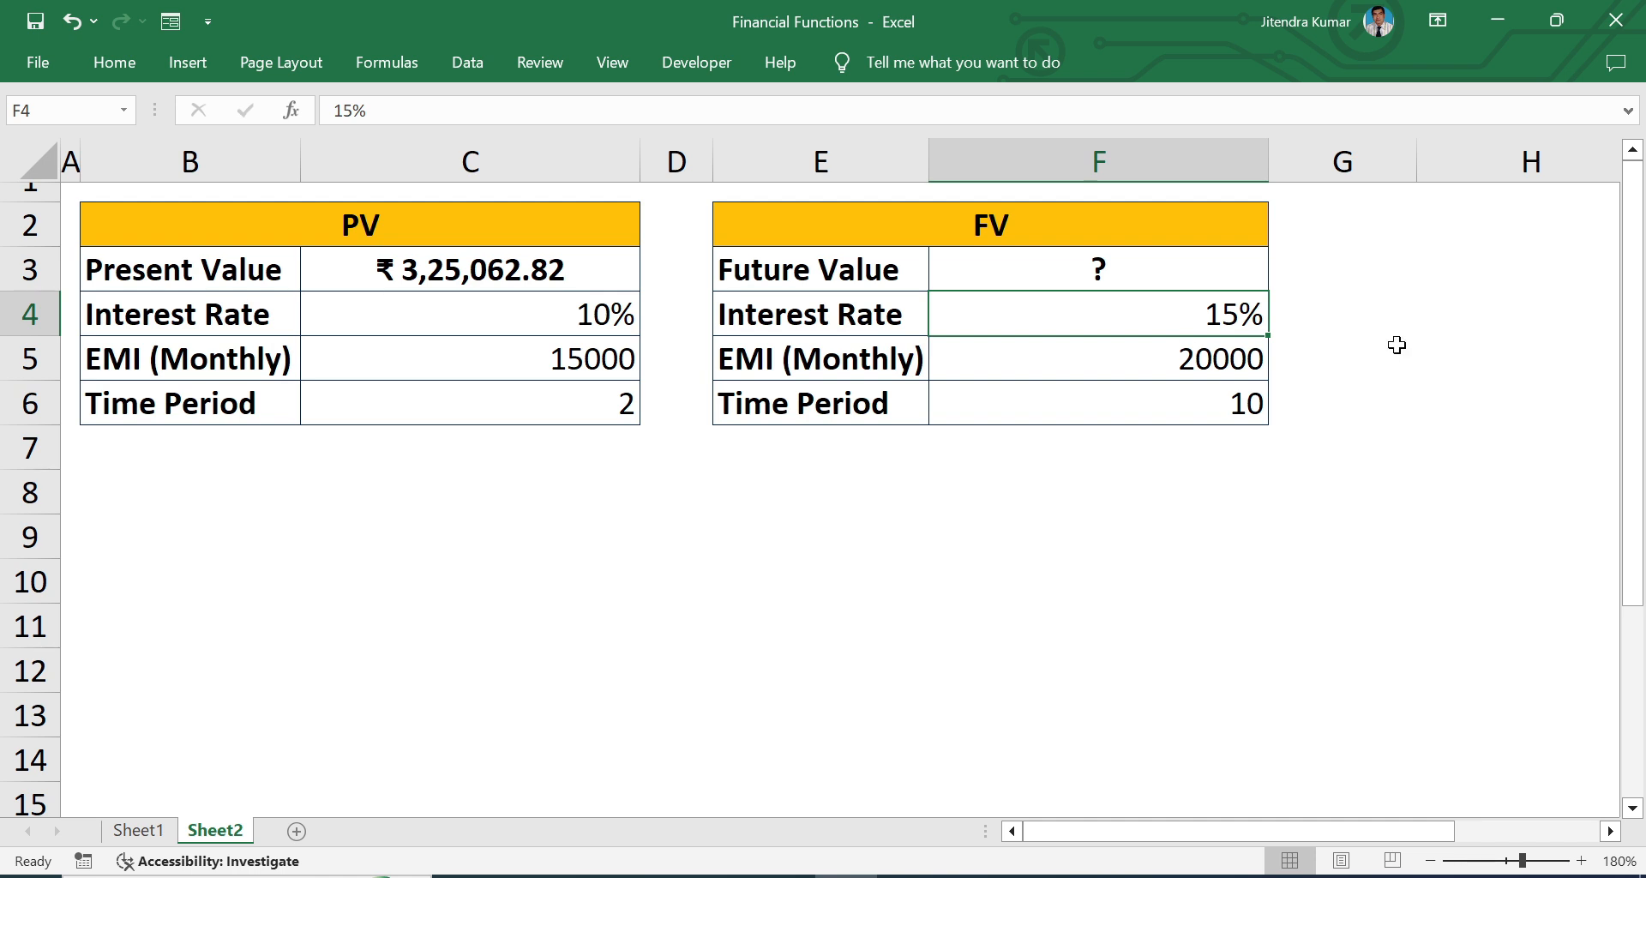
left_click(1205, 357)
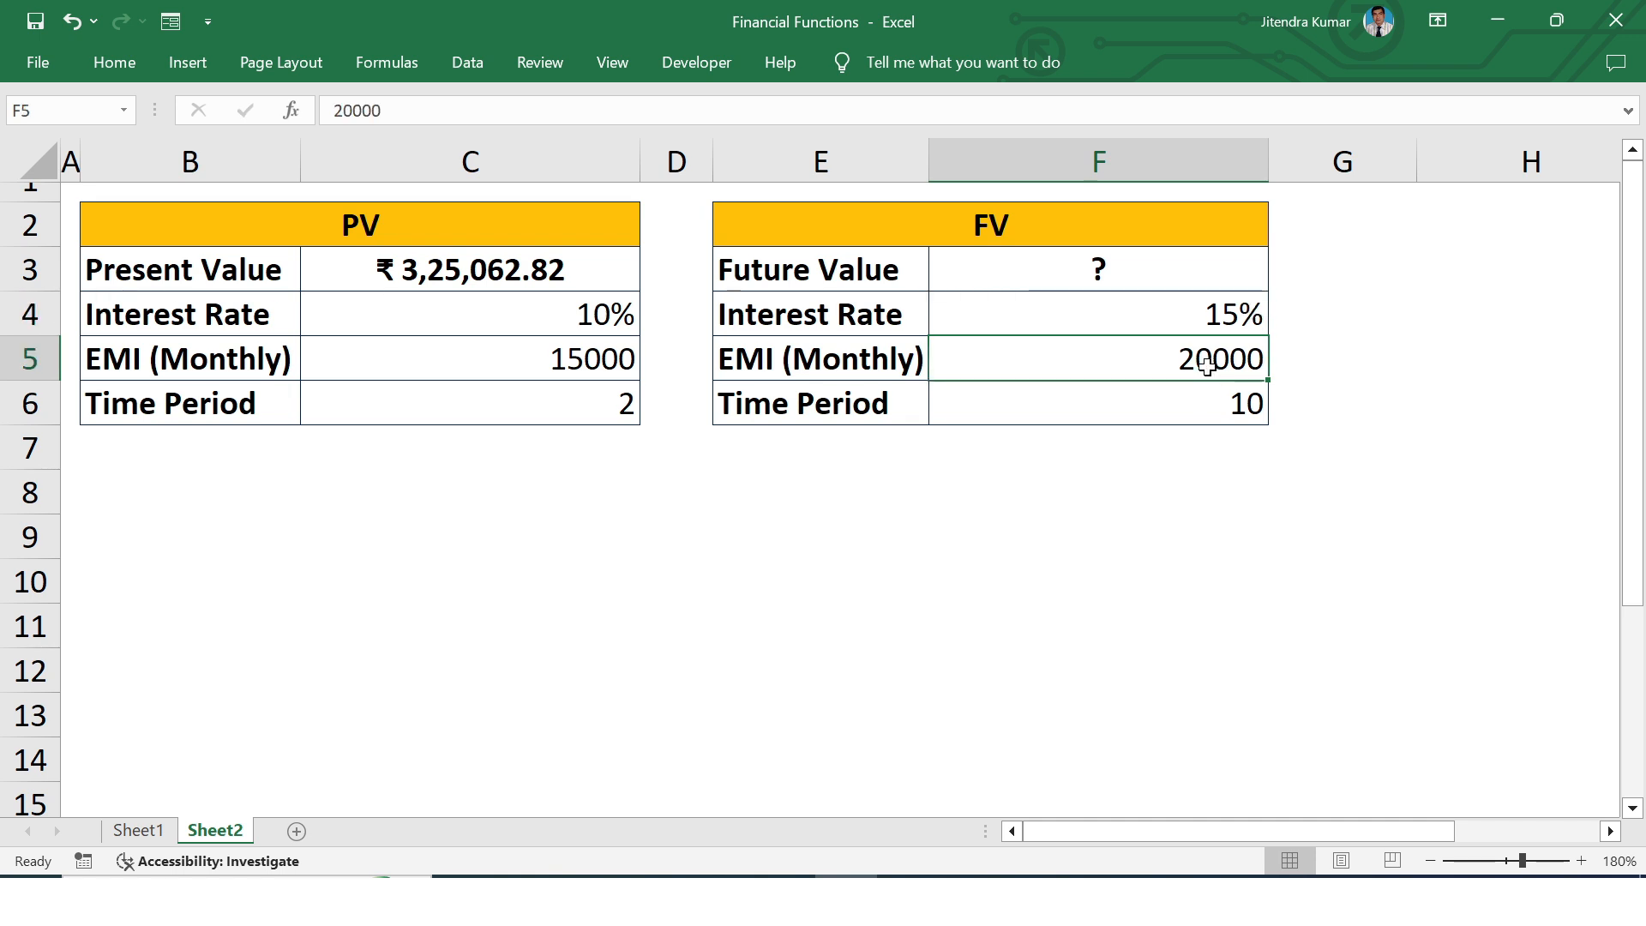
left_click(1254, 402)
left_click_drag(1135, 305, 1139, 402)
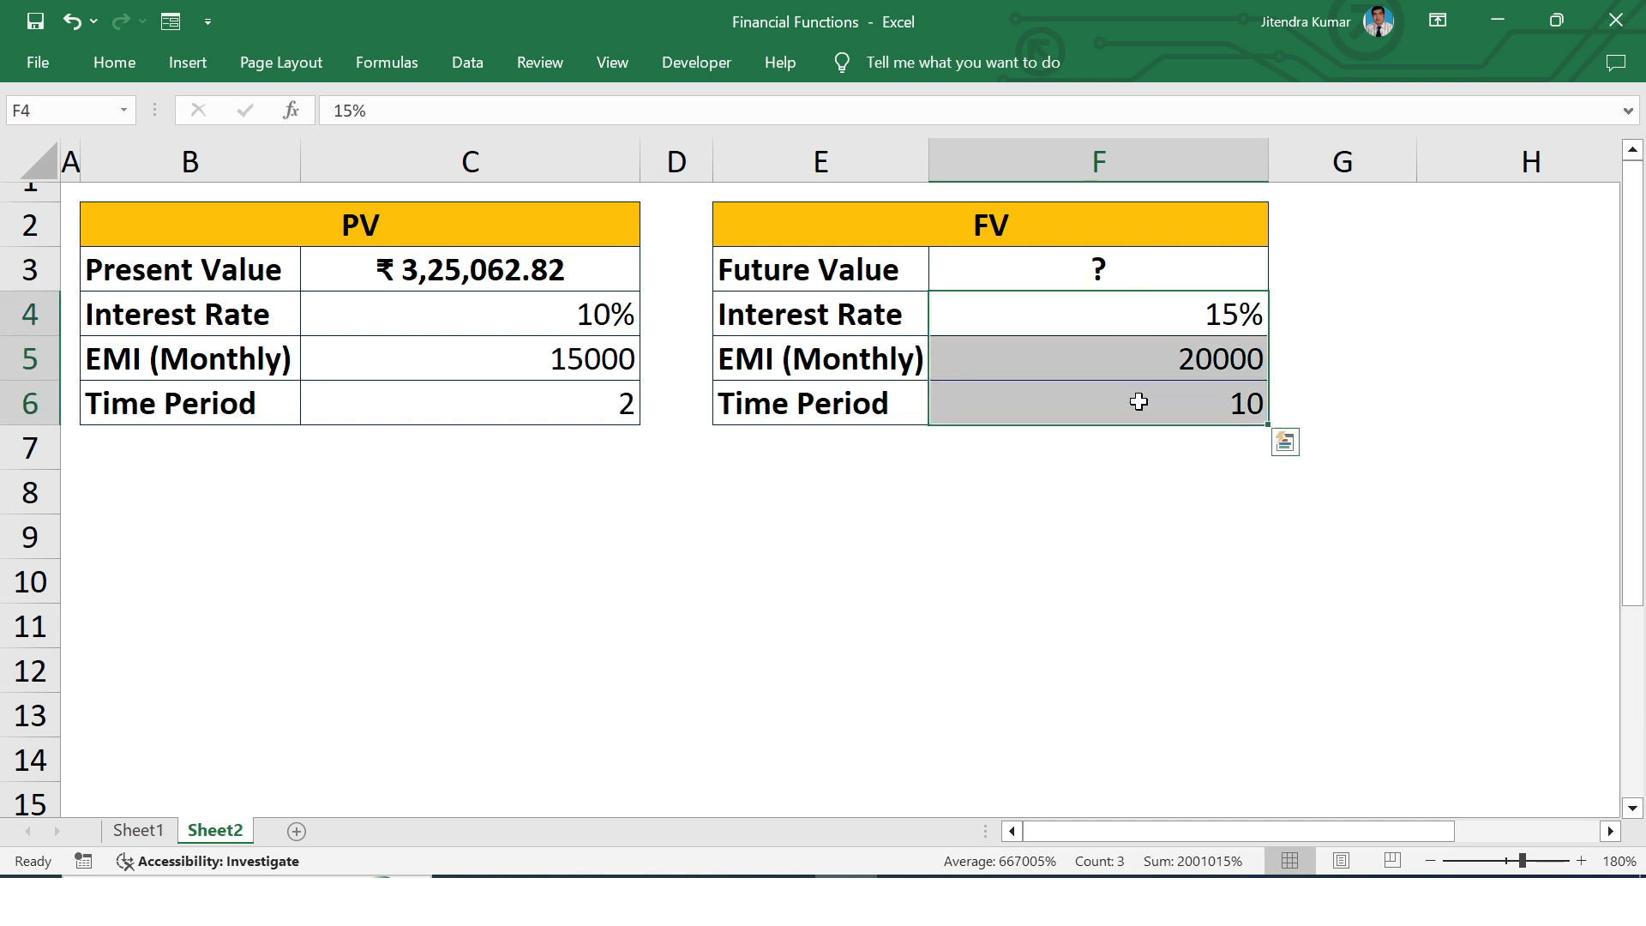
Start an FV formula in the future value cell F3 with the monthly interest rate F4/12 as its rate.
left_click(1081, 271)
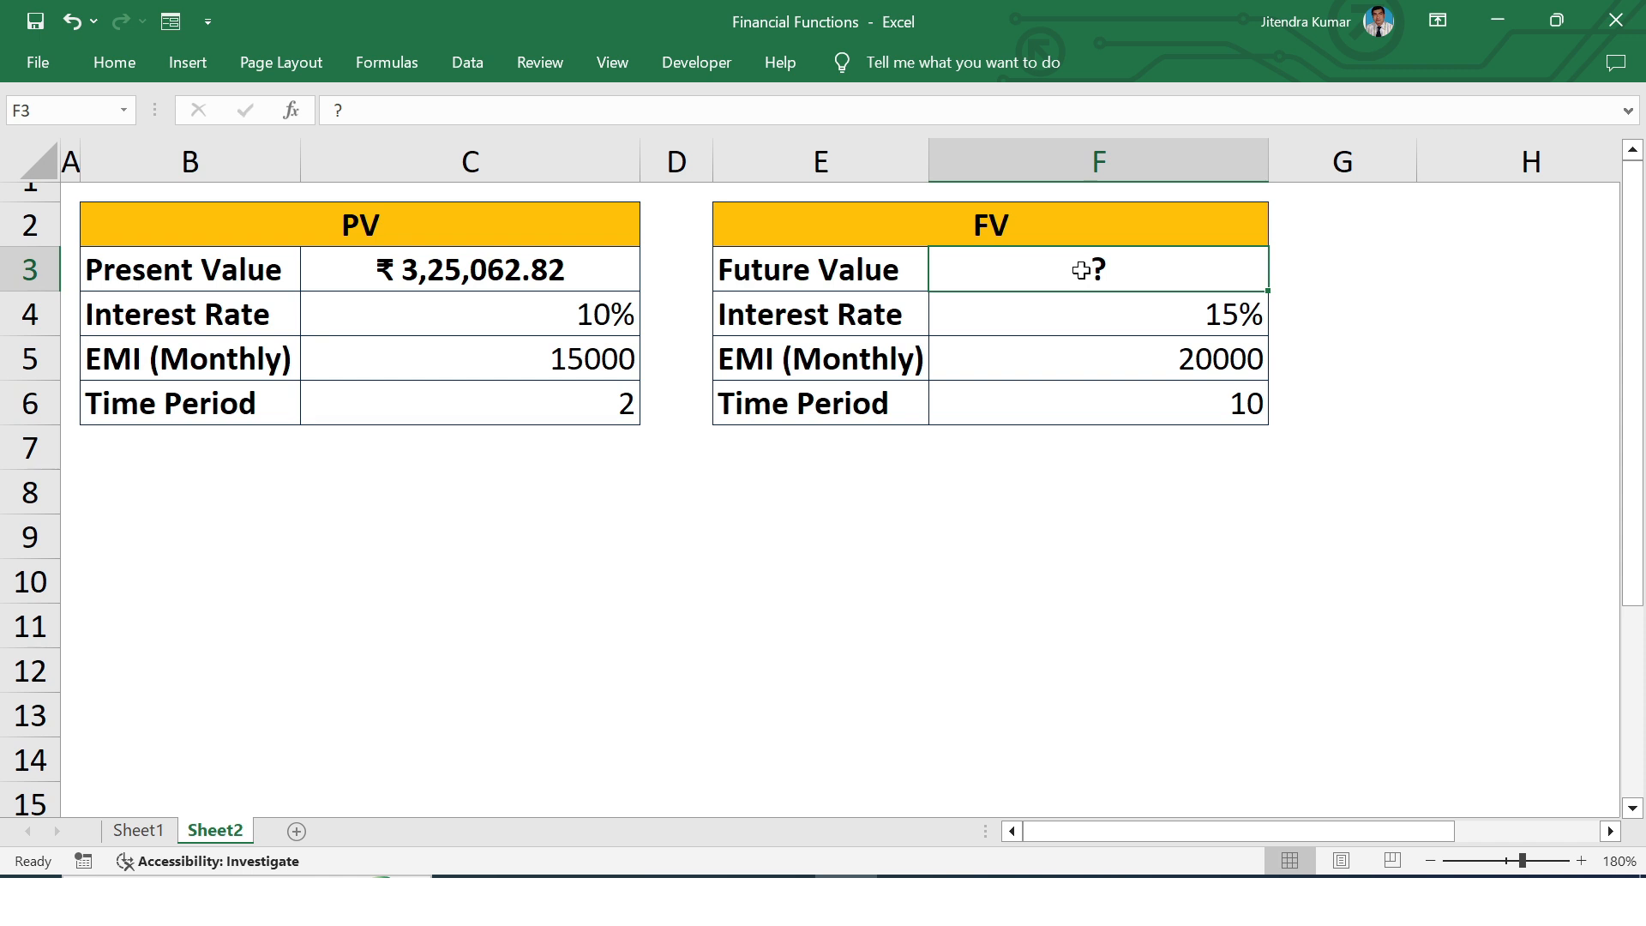
type("=")
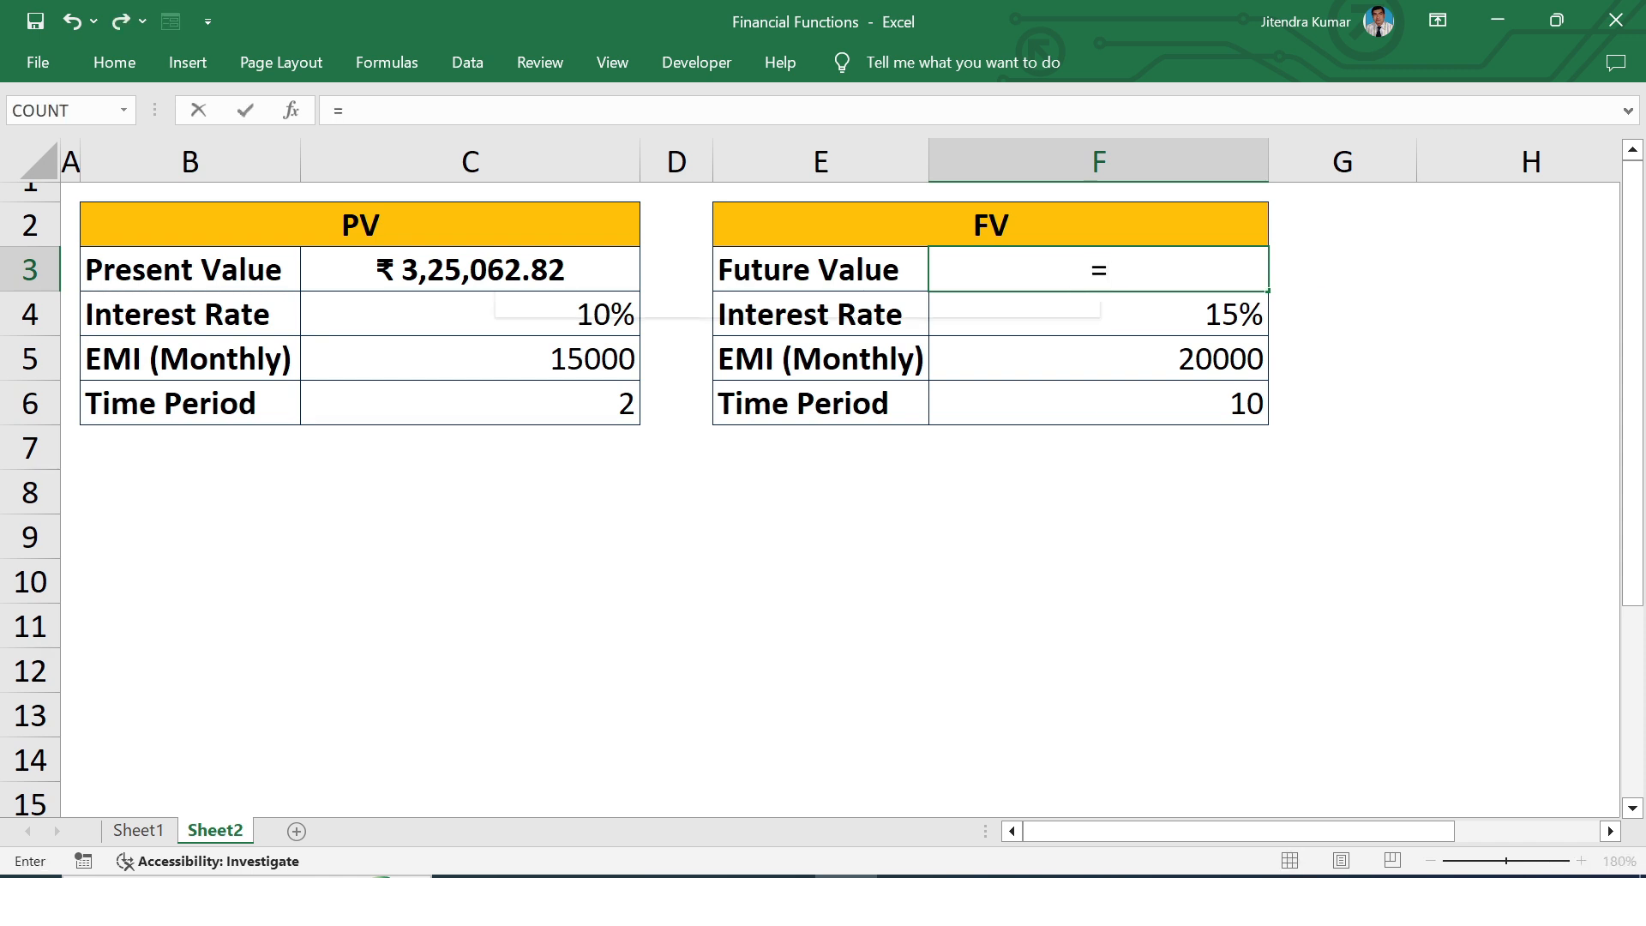
type("fv")
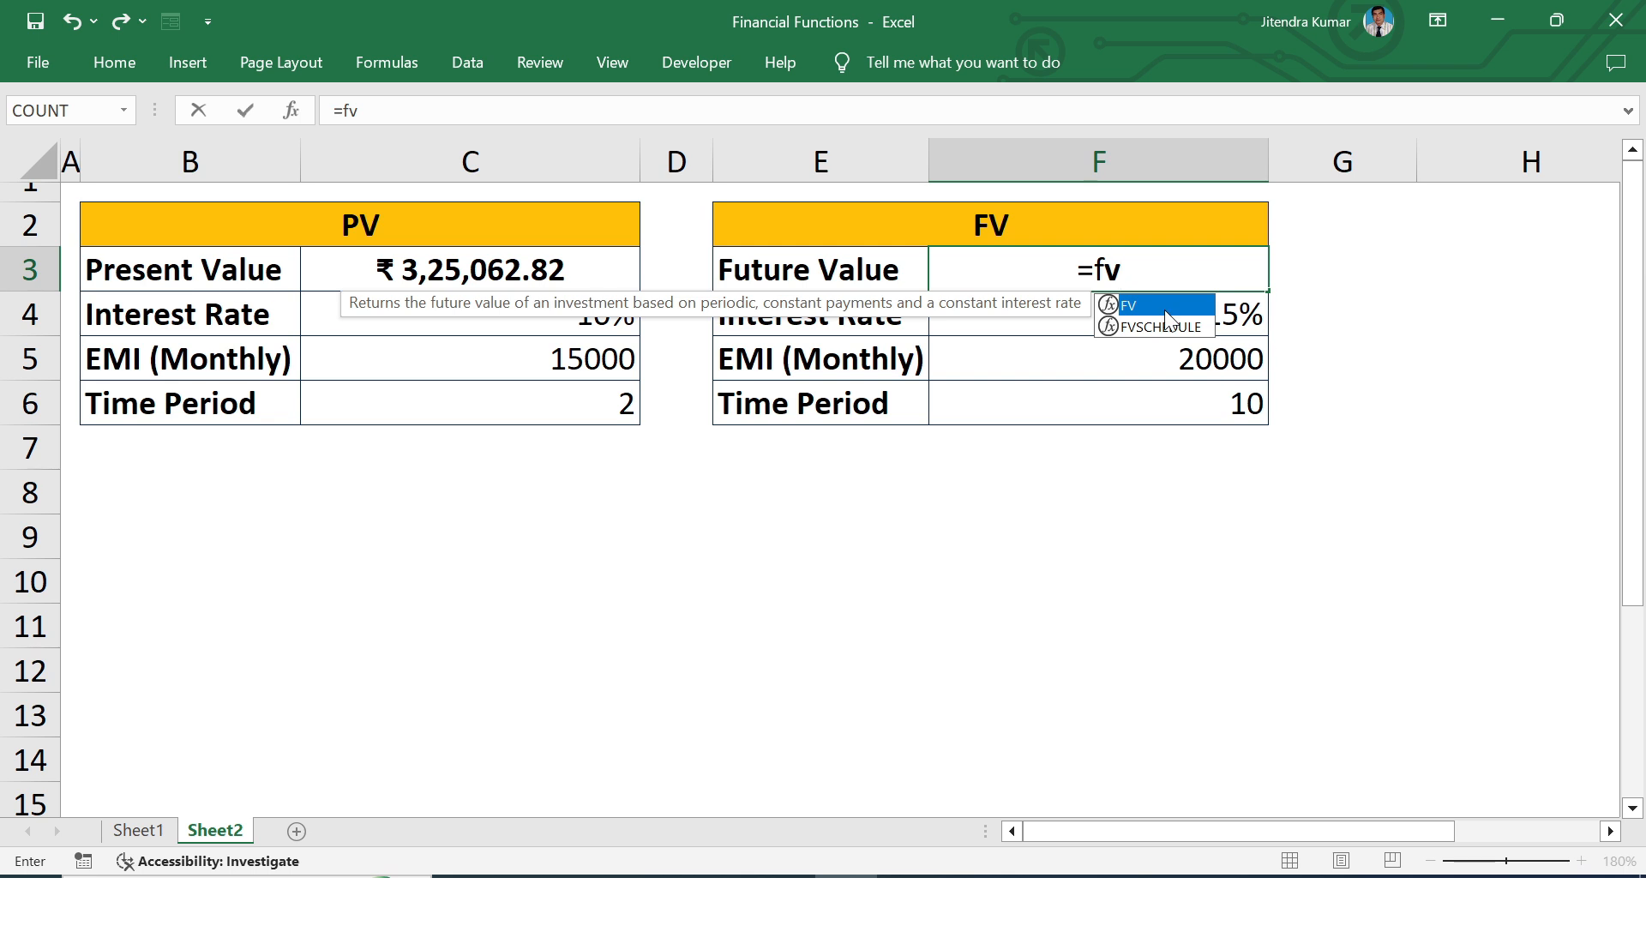
double_click(1166, 314)
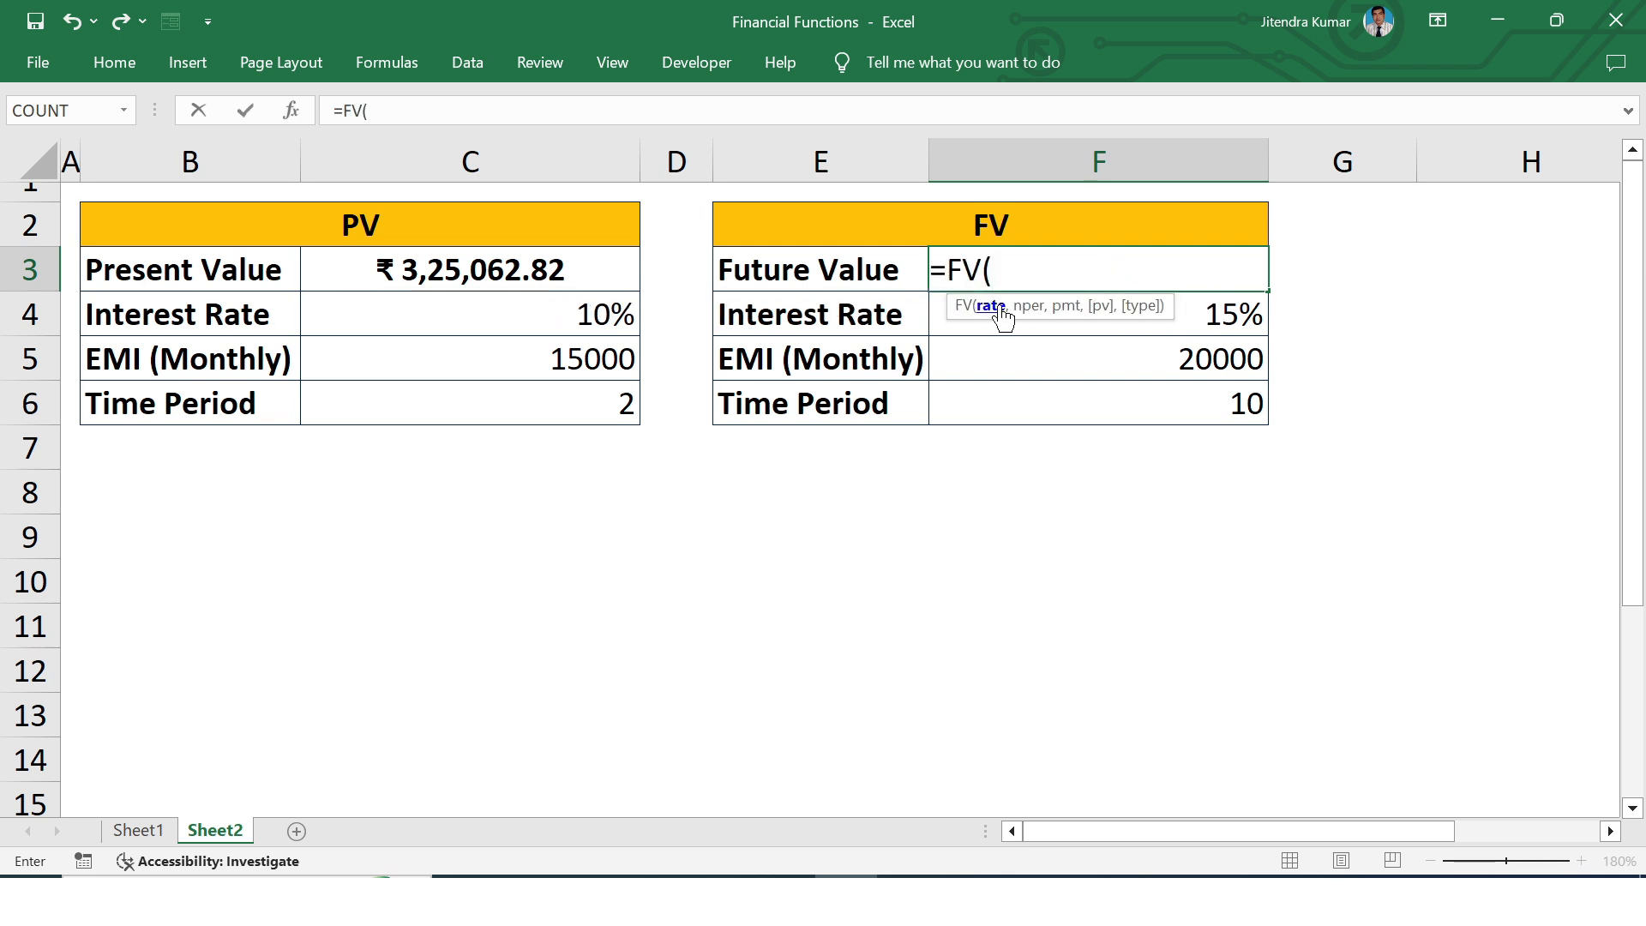
left_click(1226, 316)
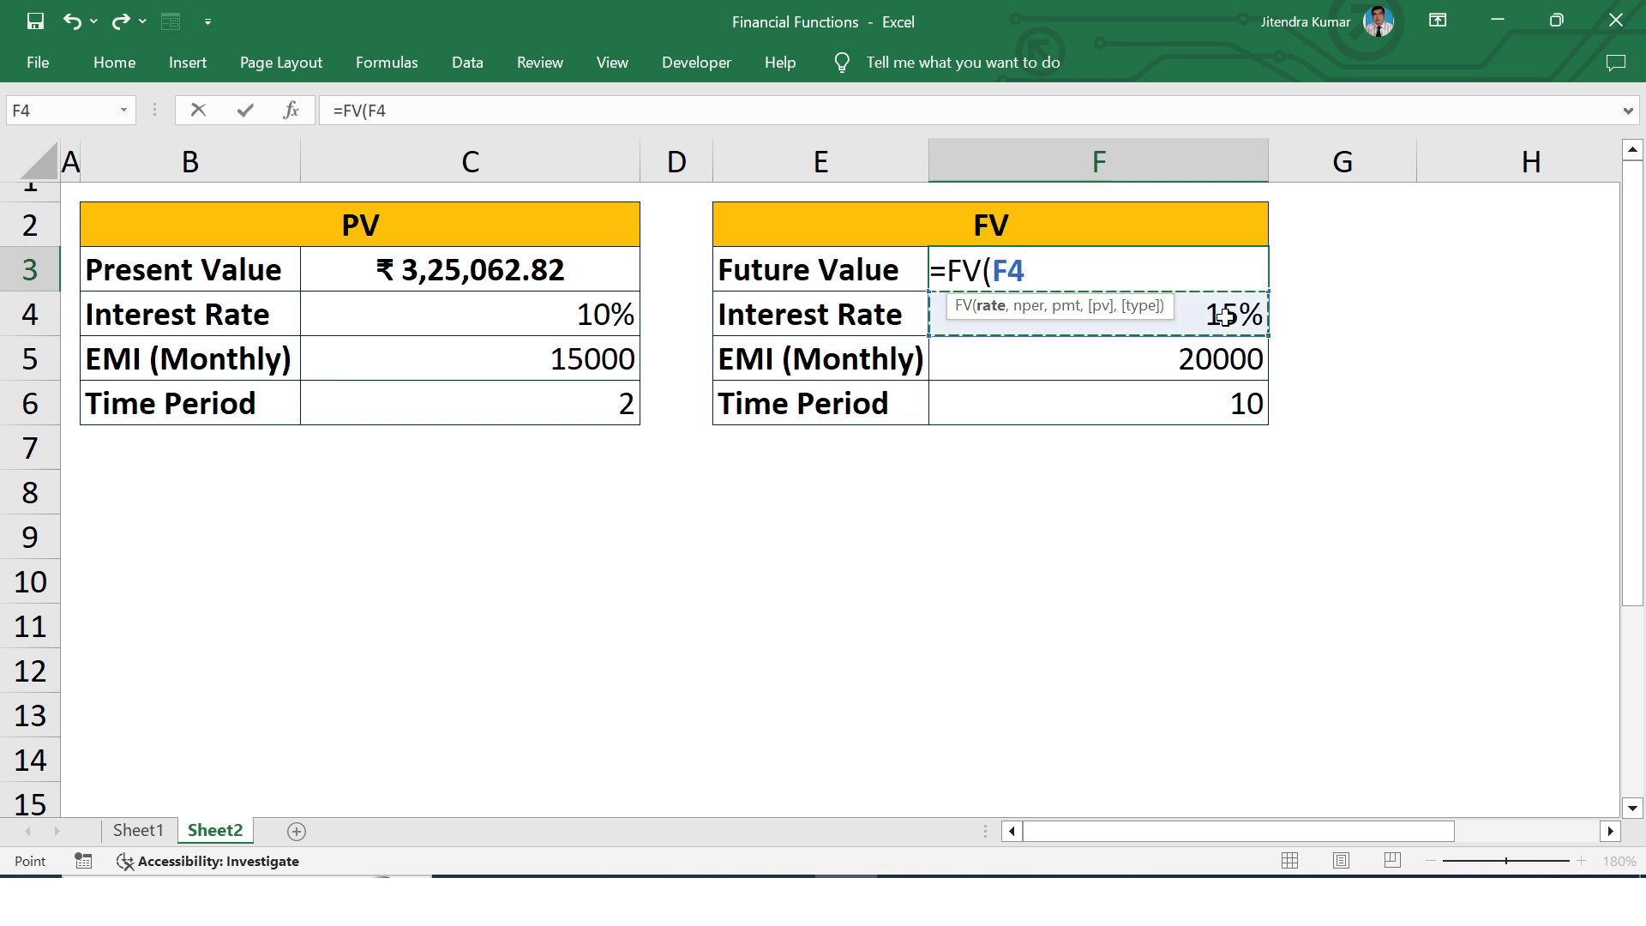
type("/12")
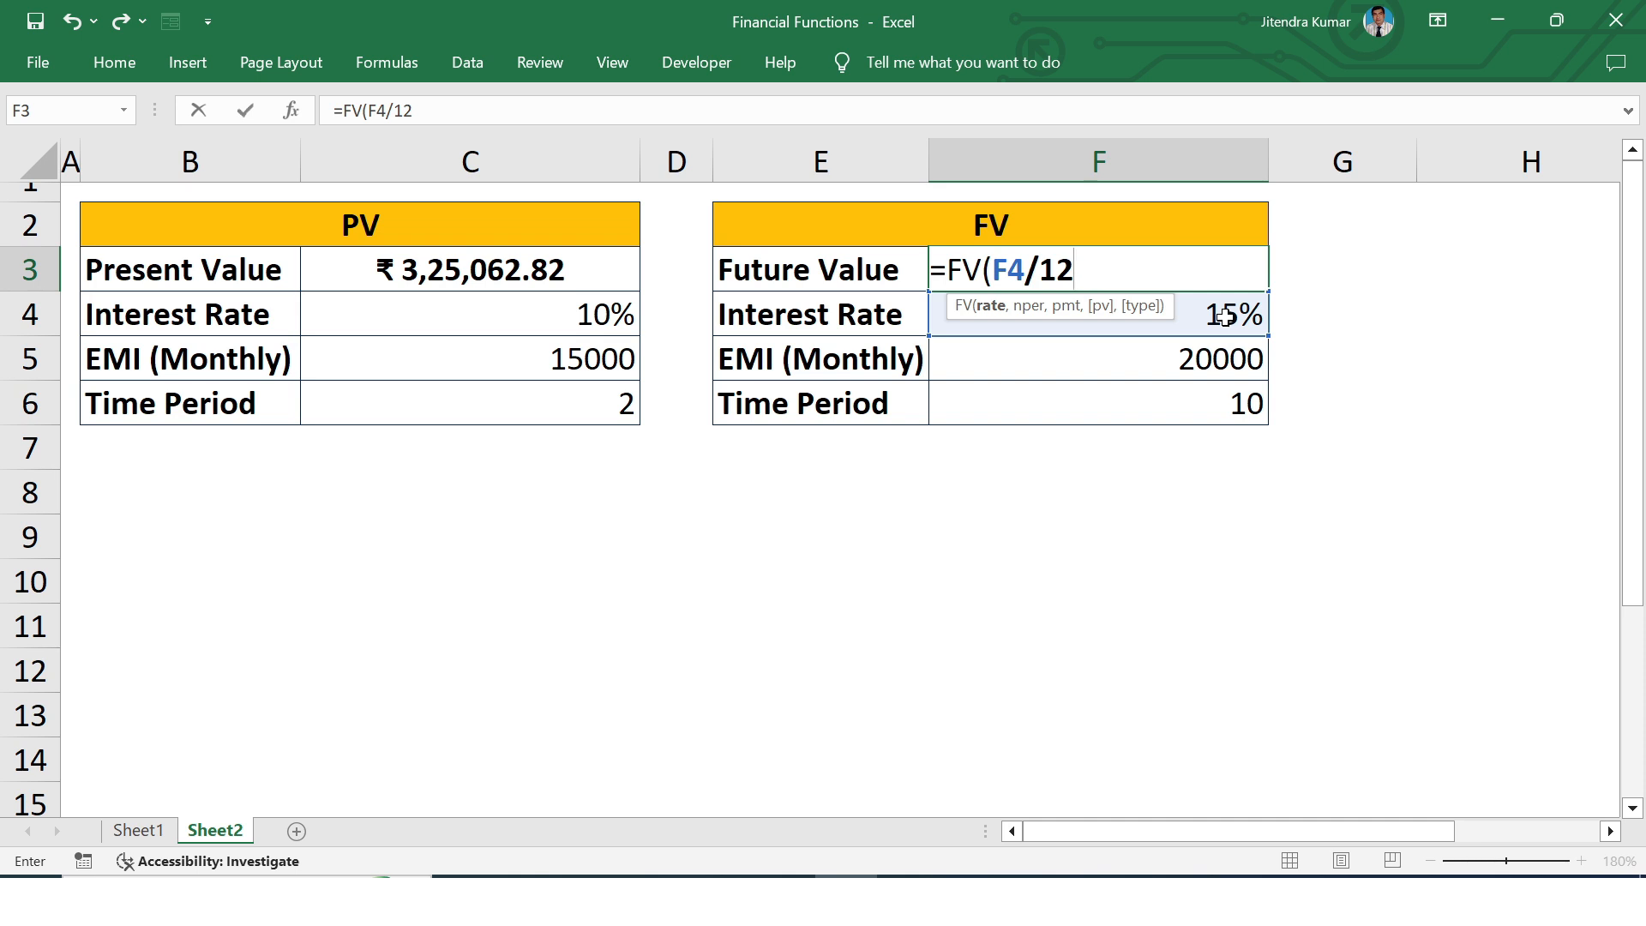
type(",")
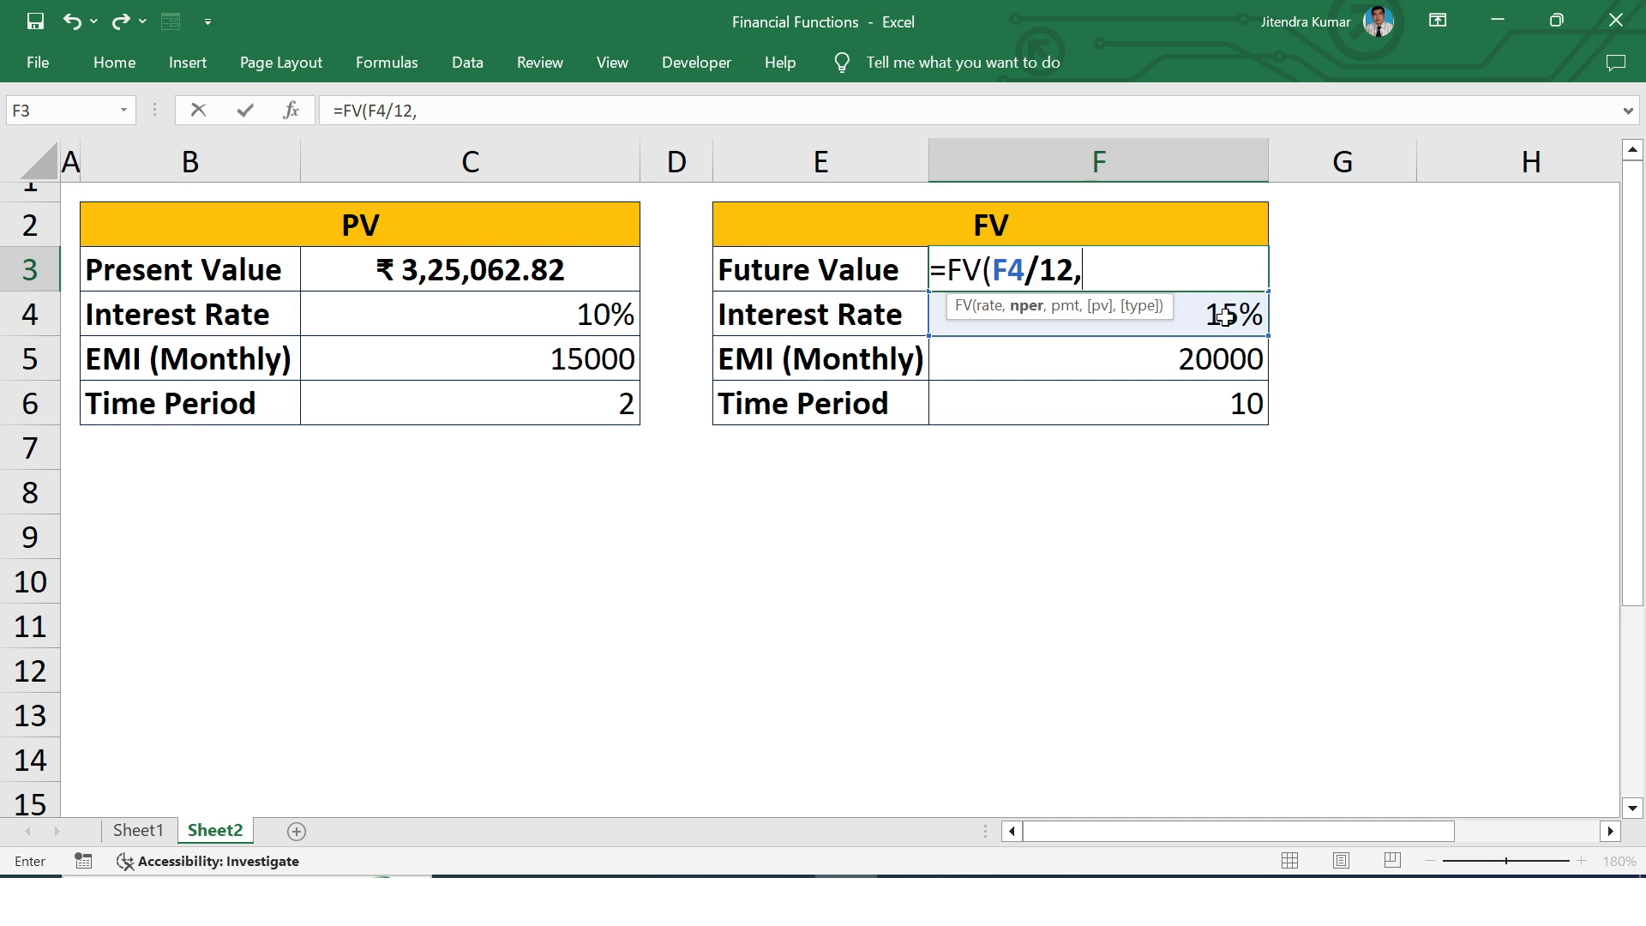
Complete the FV formula in F3 with the period in months and the monthly EMI, giving =FV(F4/12,F6*12,F5).
left_click(1183, 416)
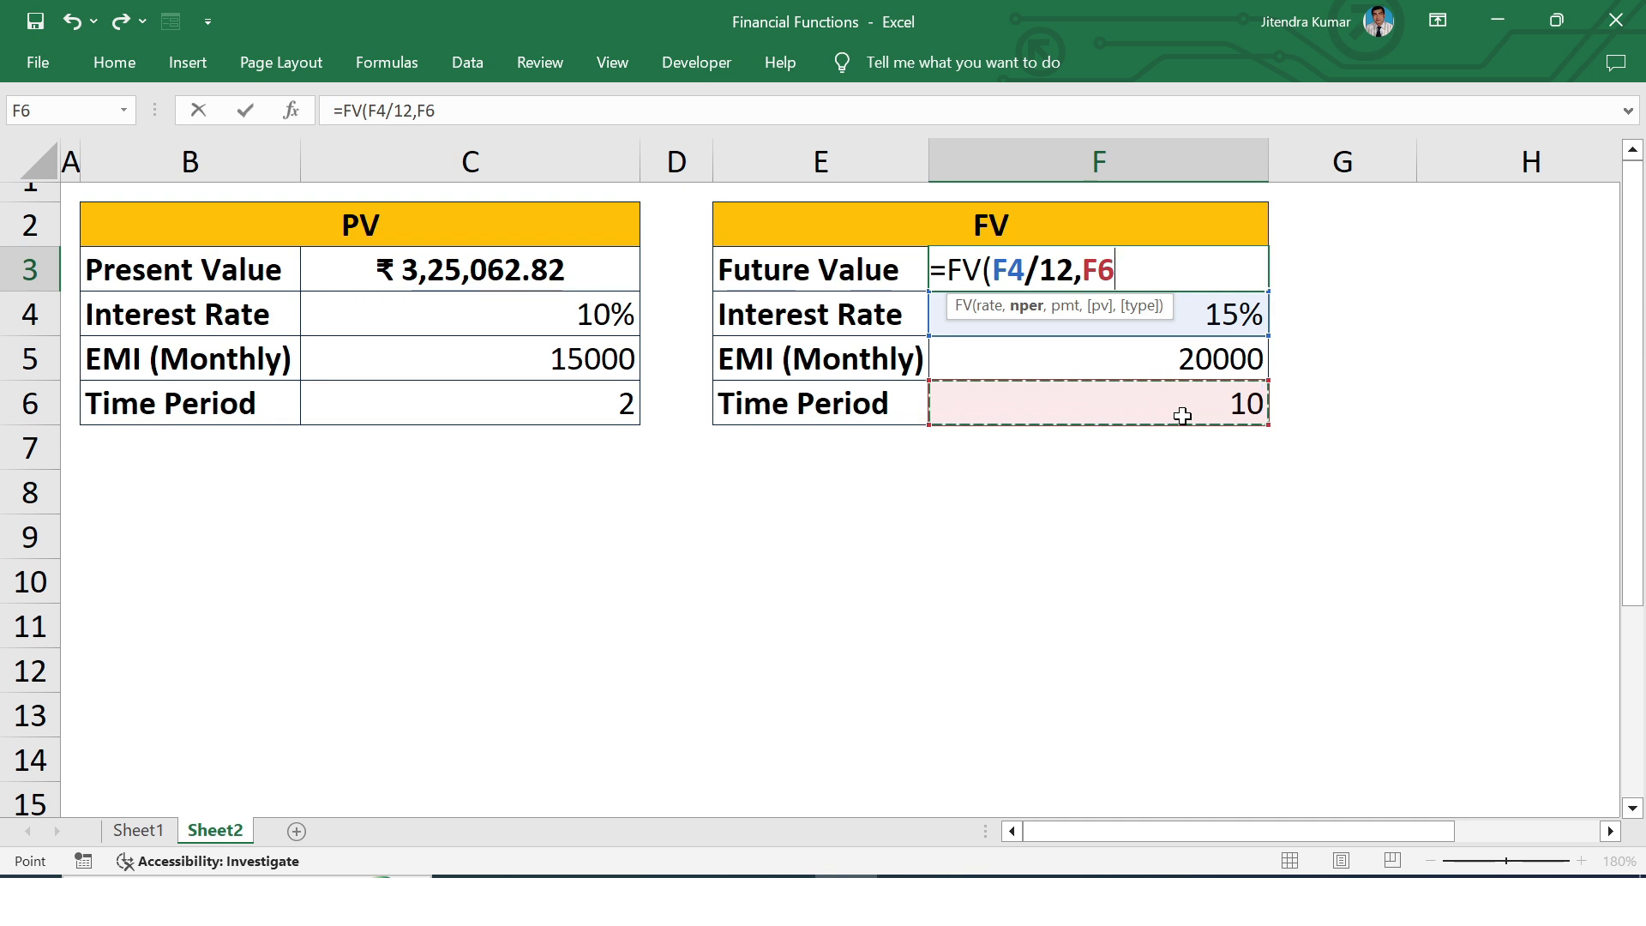
type("*")
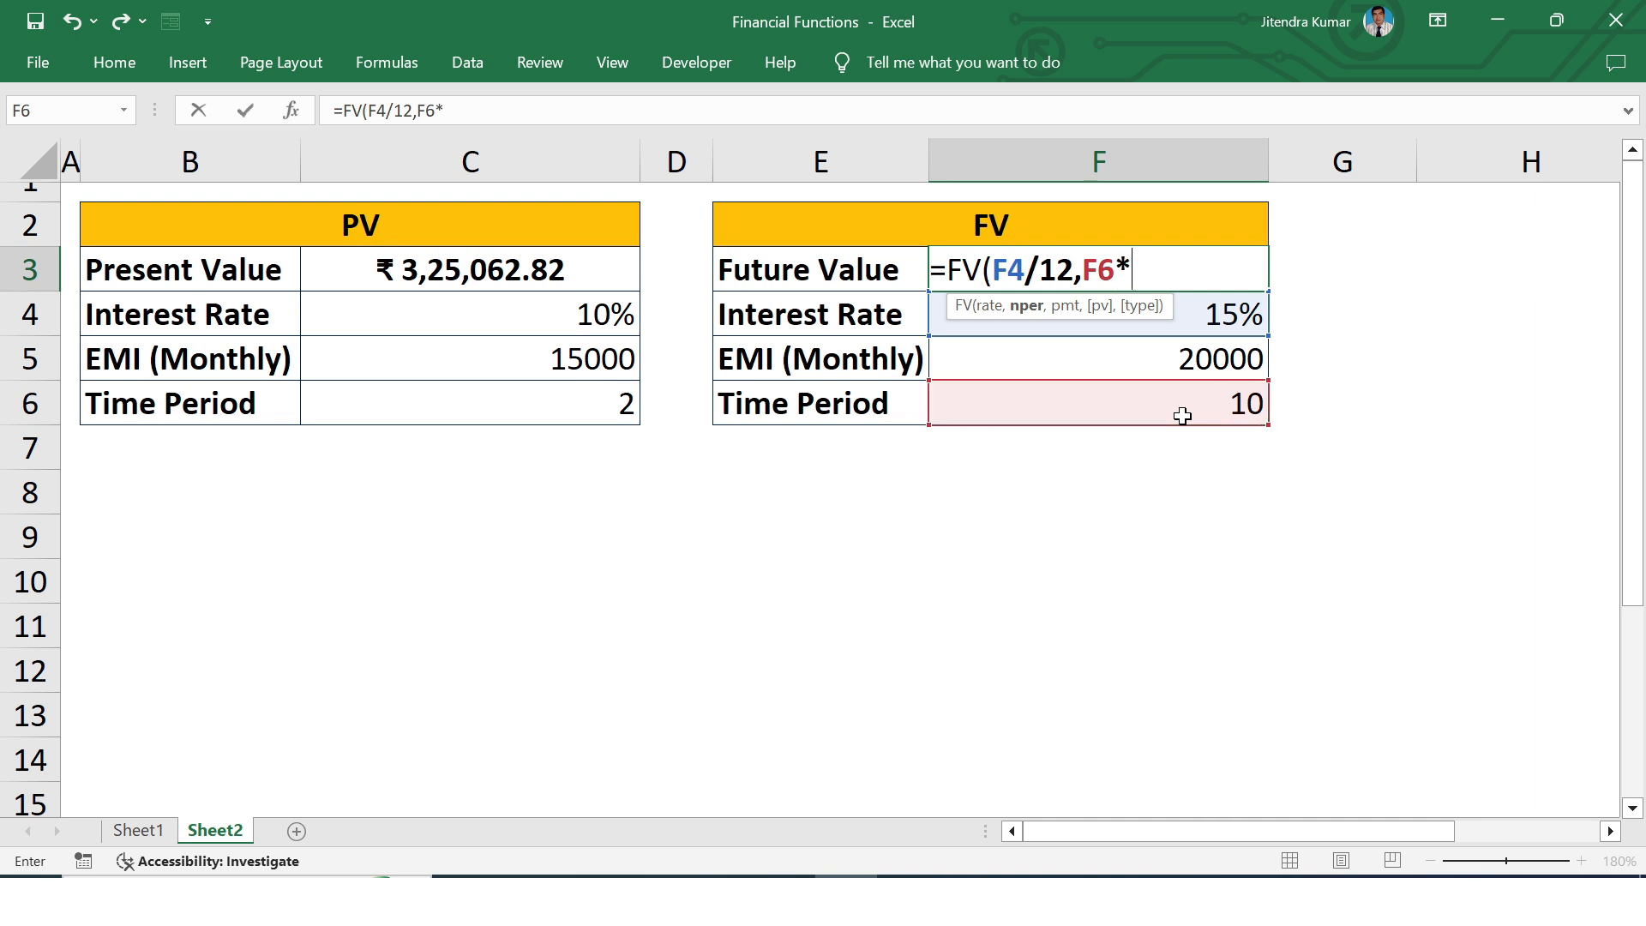
type("12,")
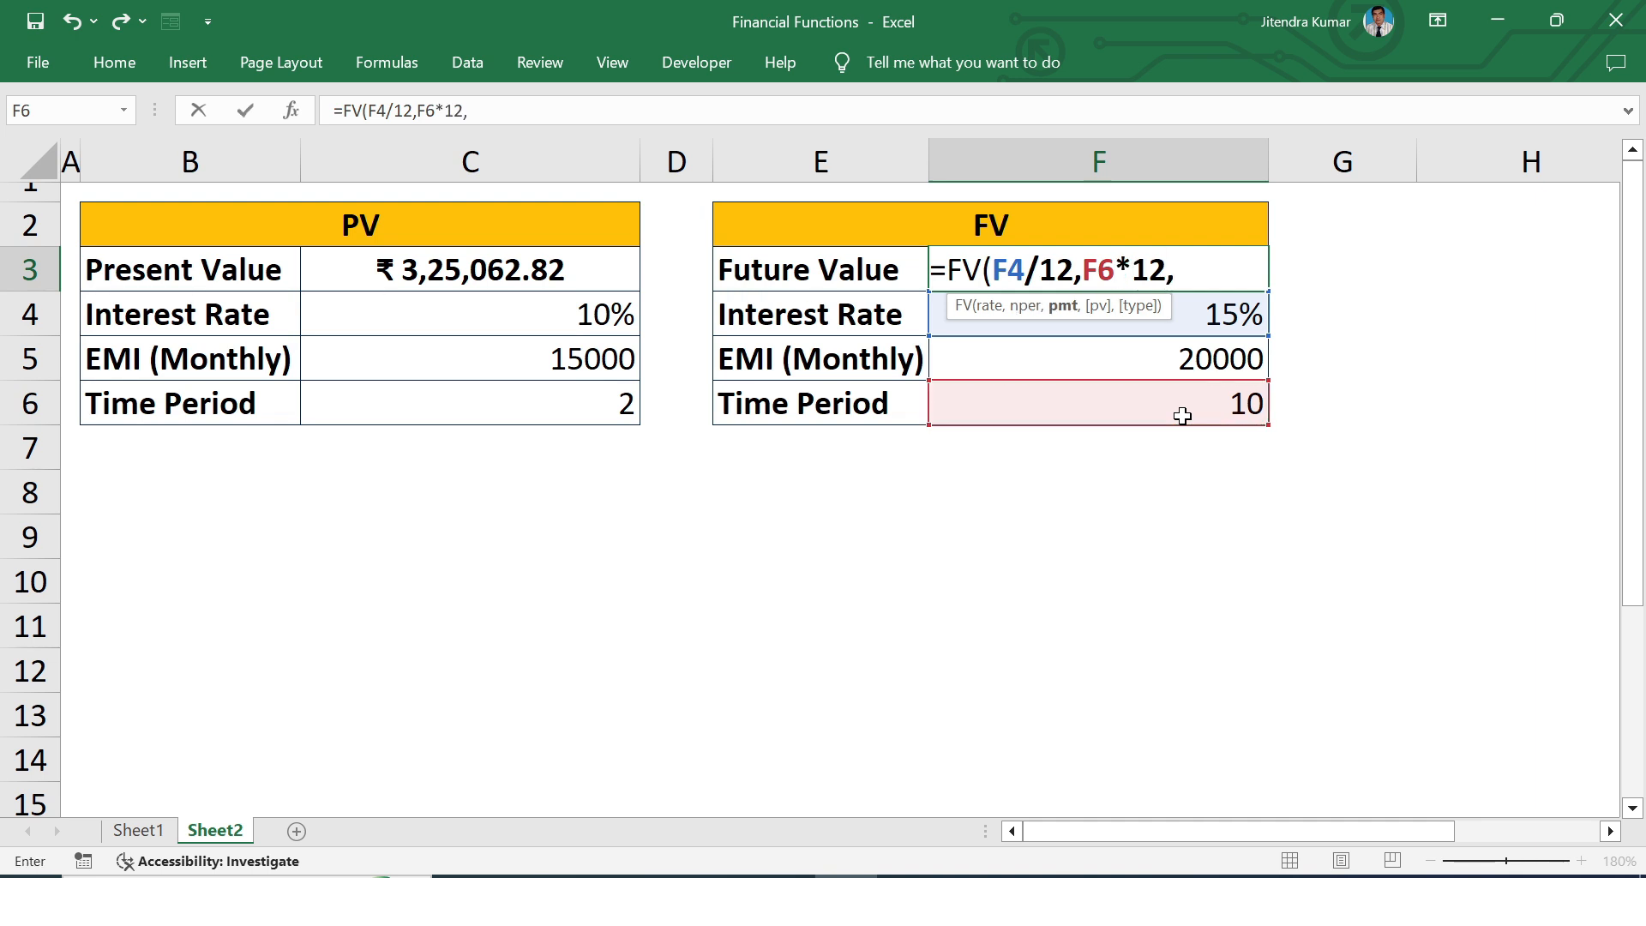
left_click(1131, 366)
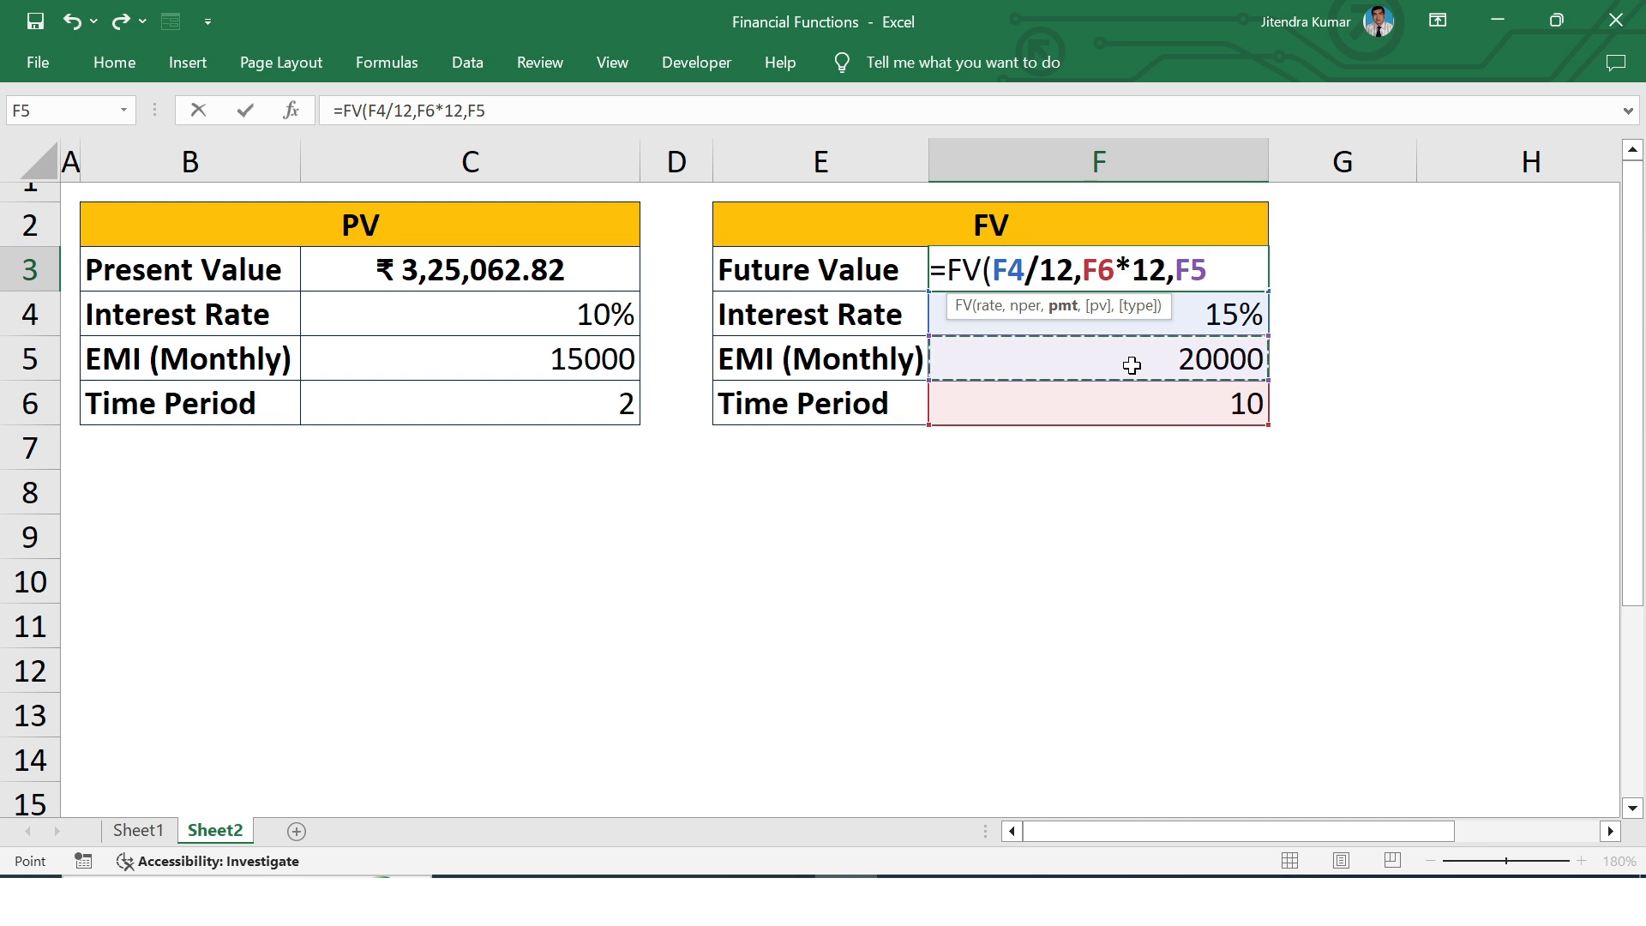
type(")")
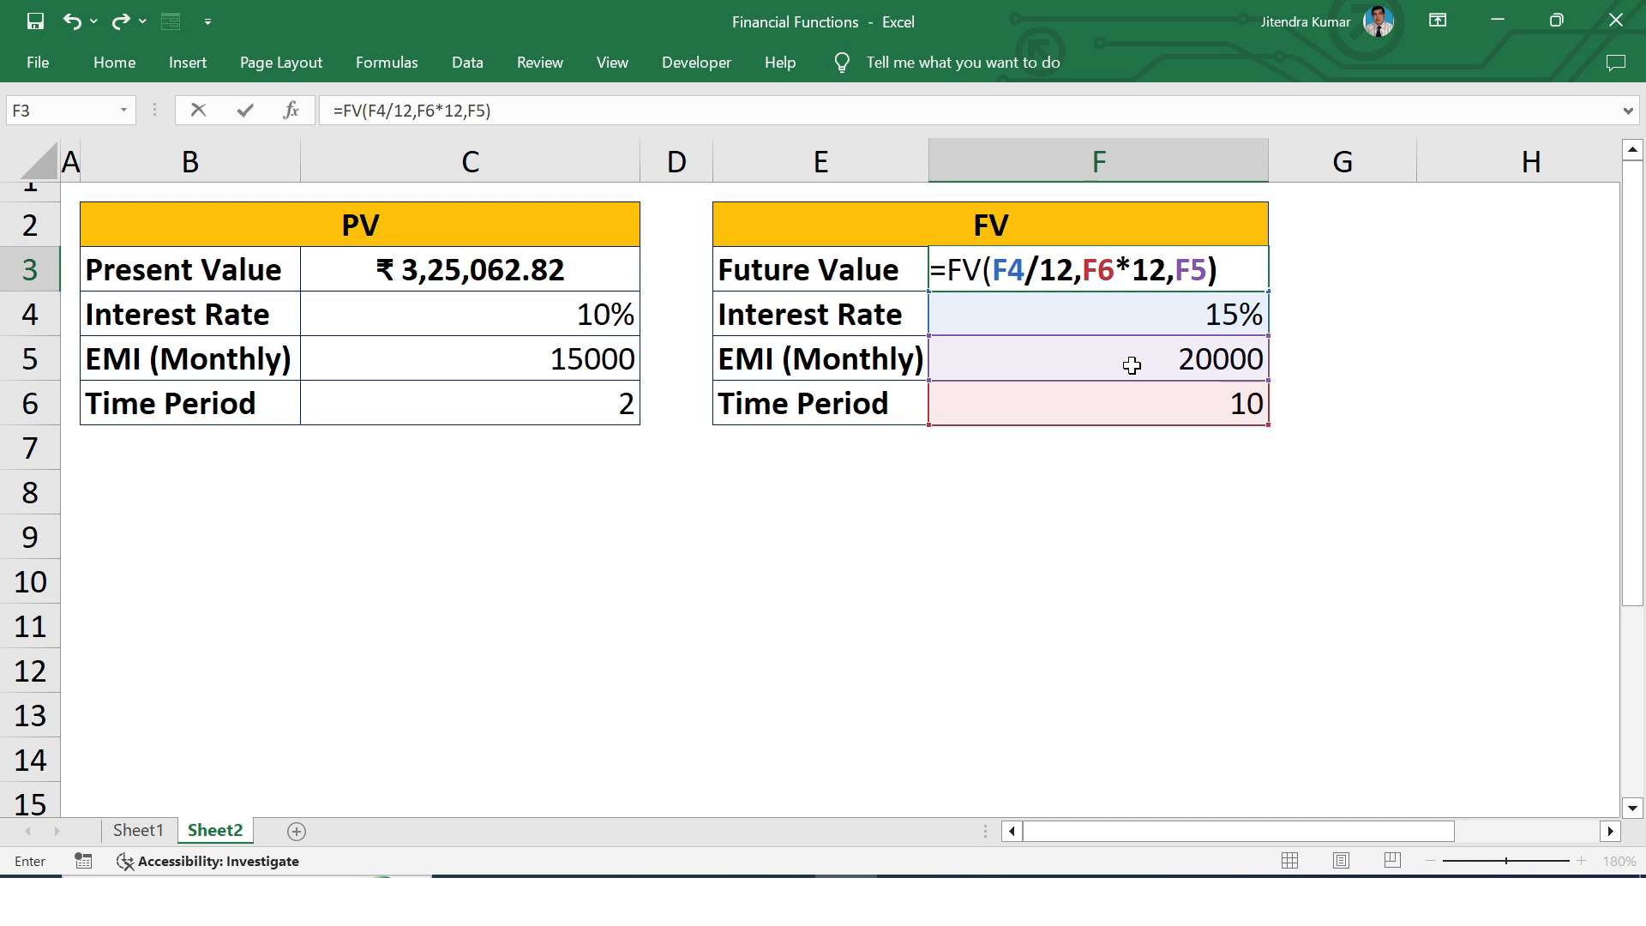
key("Return")
Negate the EMI argument in the future value formula in F3, giving =FV(F4/12,F6*12,-F5).
left_click(1204, 271)
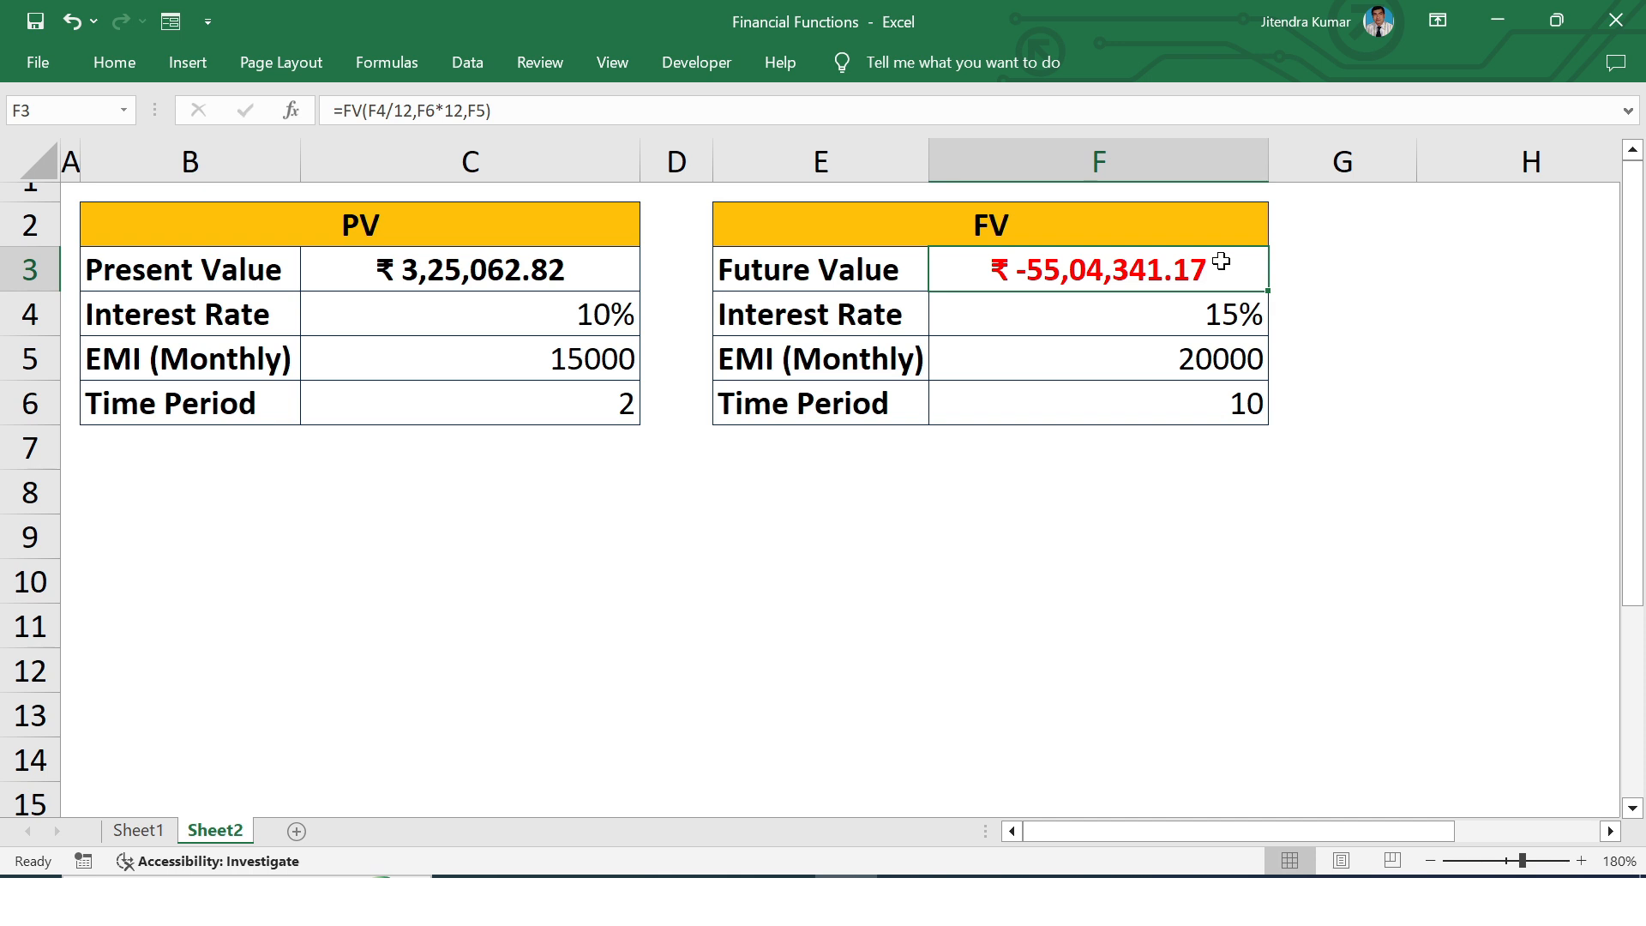
key("F2")
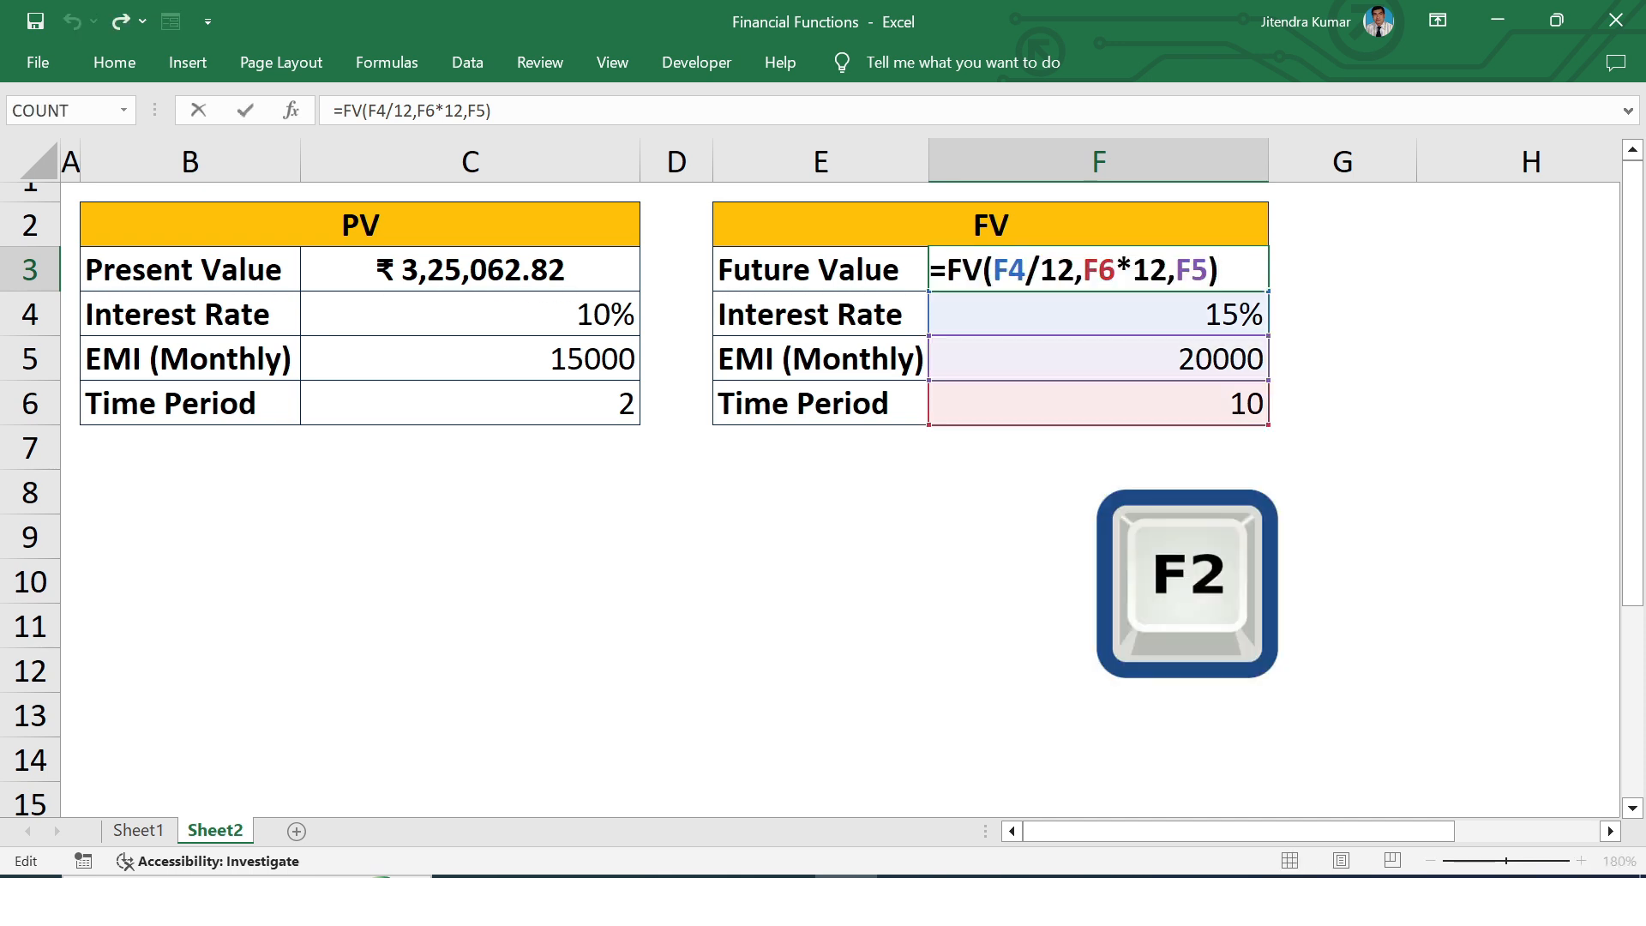
key("Left")
key("Left")
key("Left")
type("-")
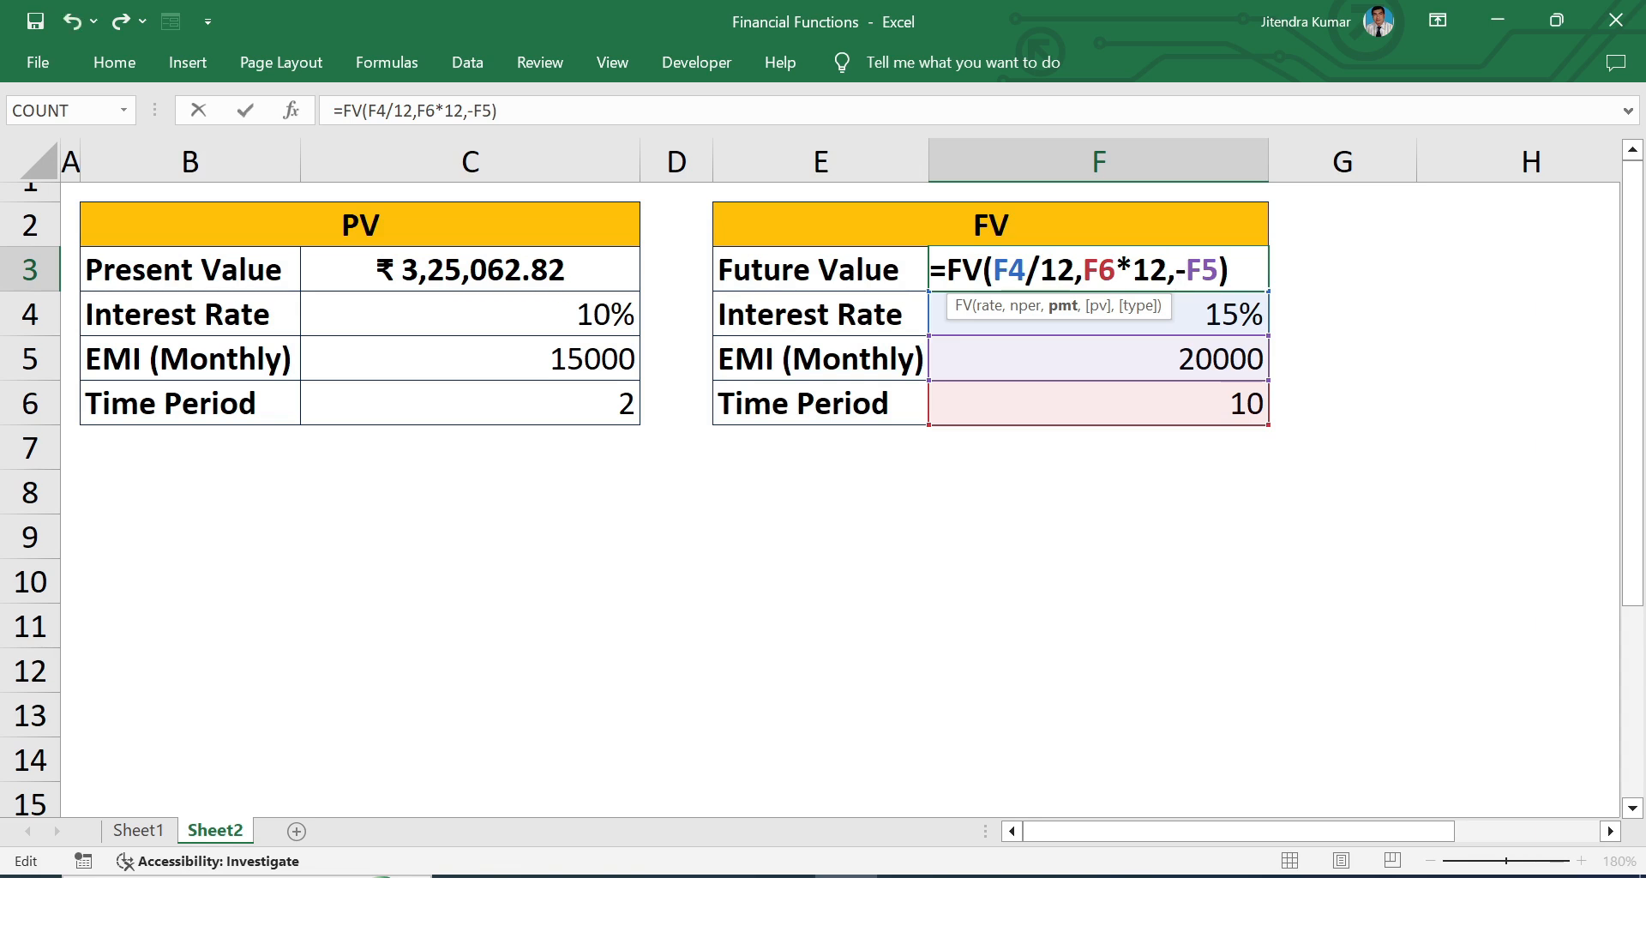
key("Return")
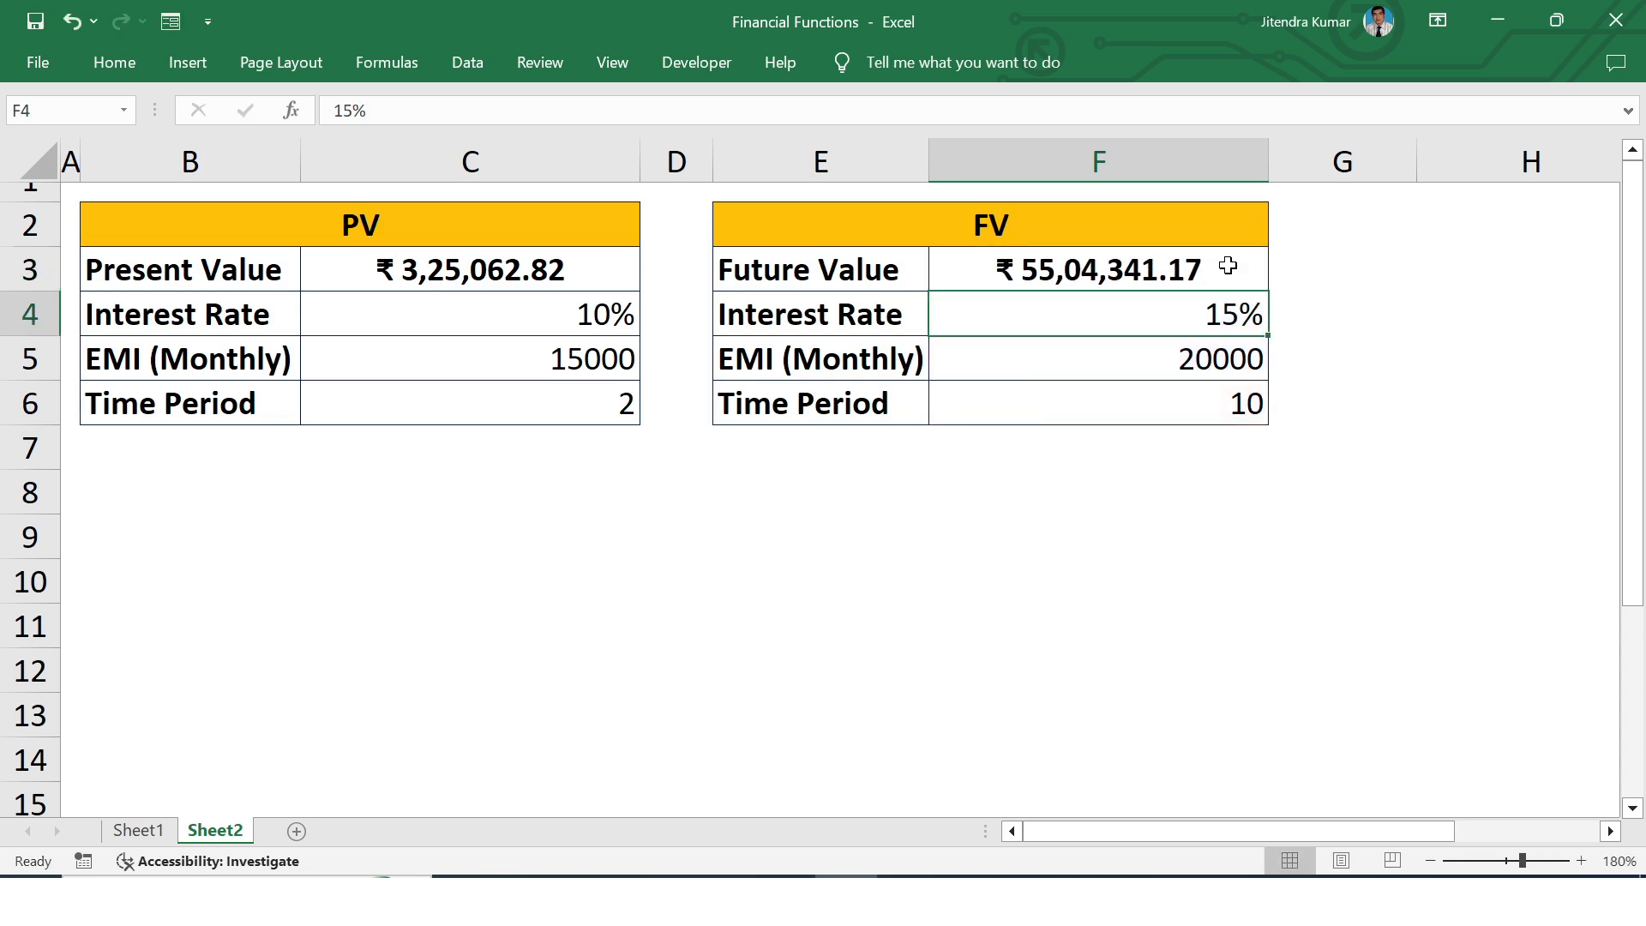
left_click(1243, 266)
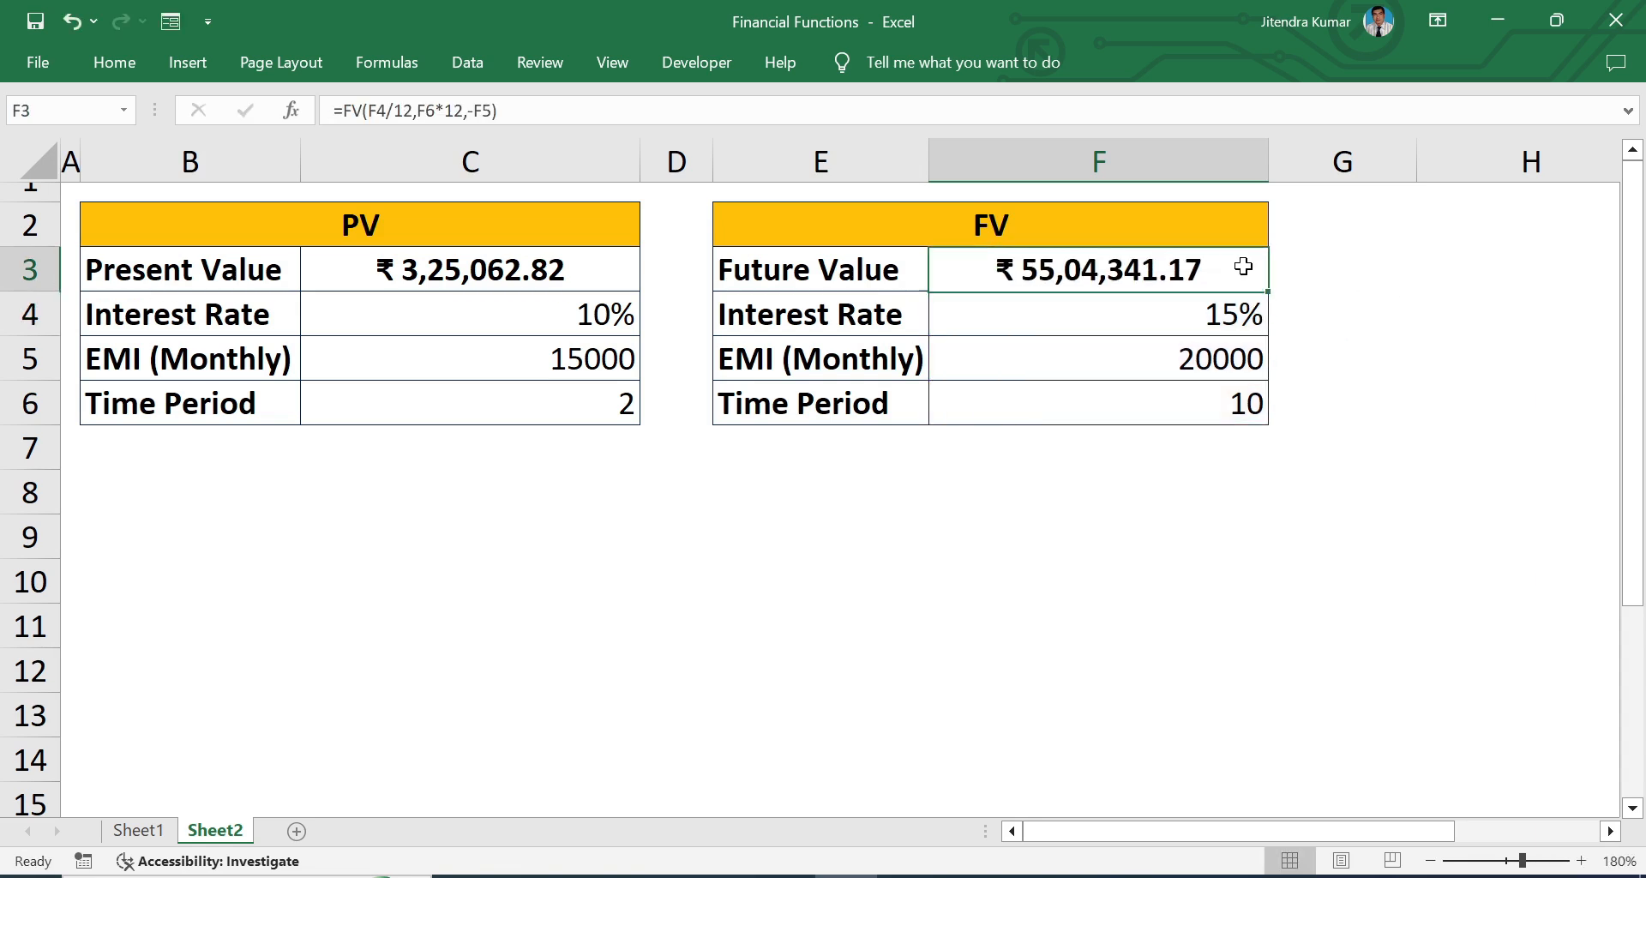
left_click(1416, 523)
Set the interest rate of the FV table in F4 to 12%.
left_click_drag(1198, 316, 1201, 390)
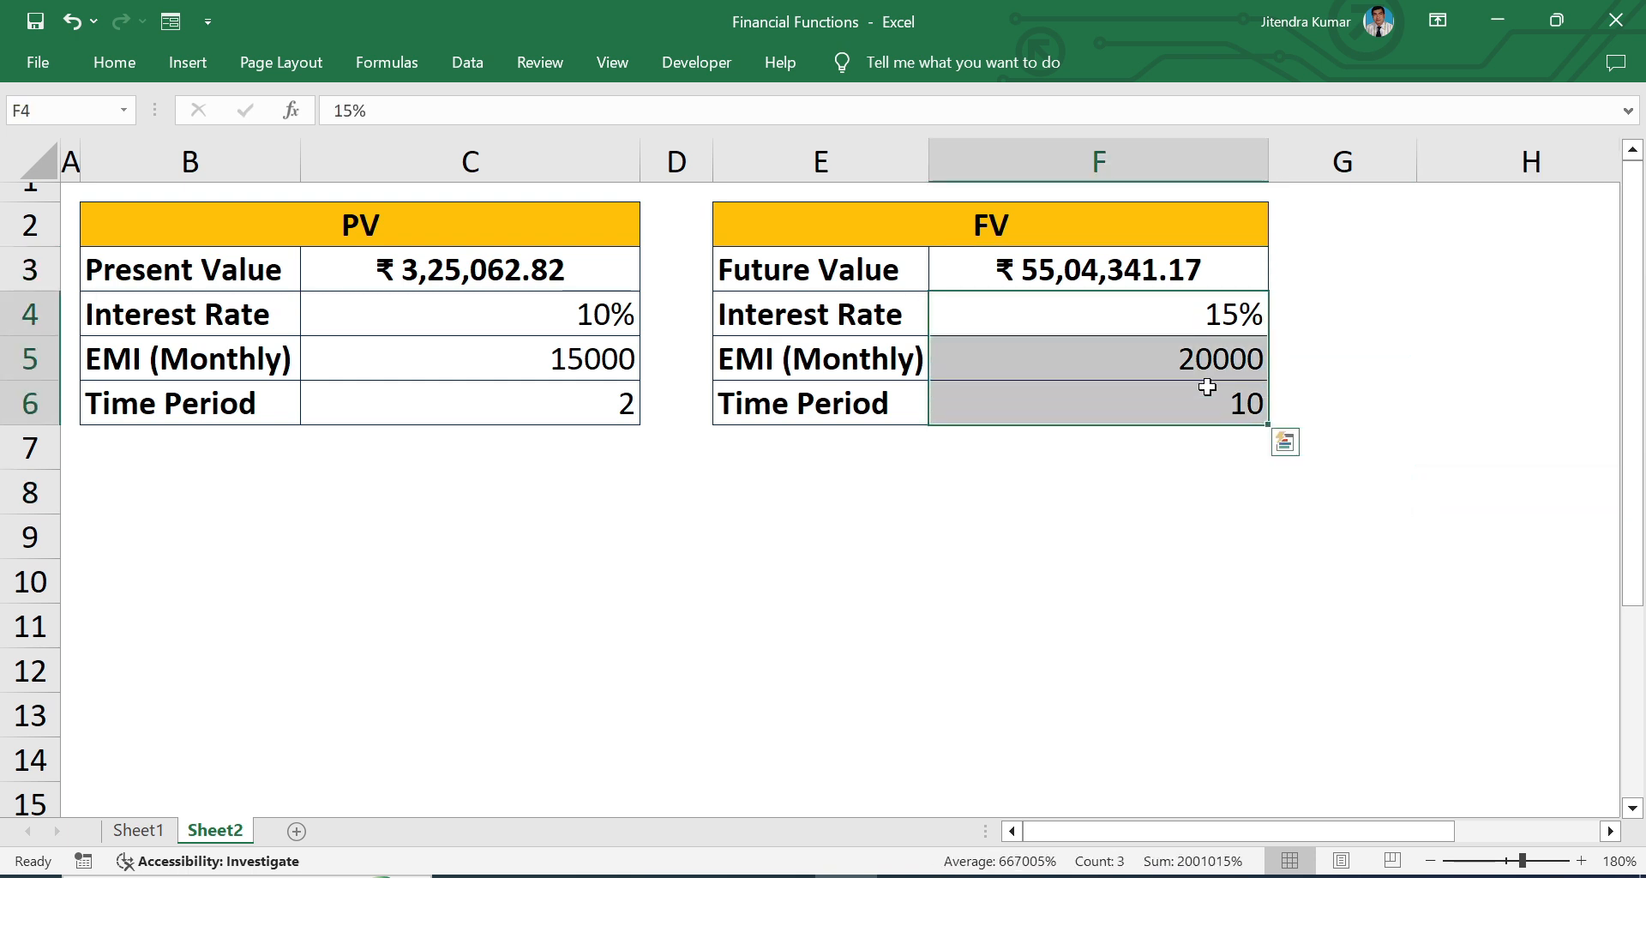
left_click(1166, 307)
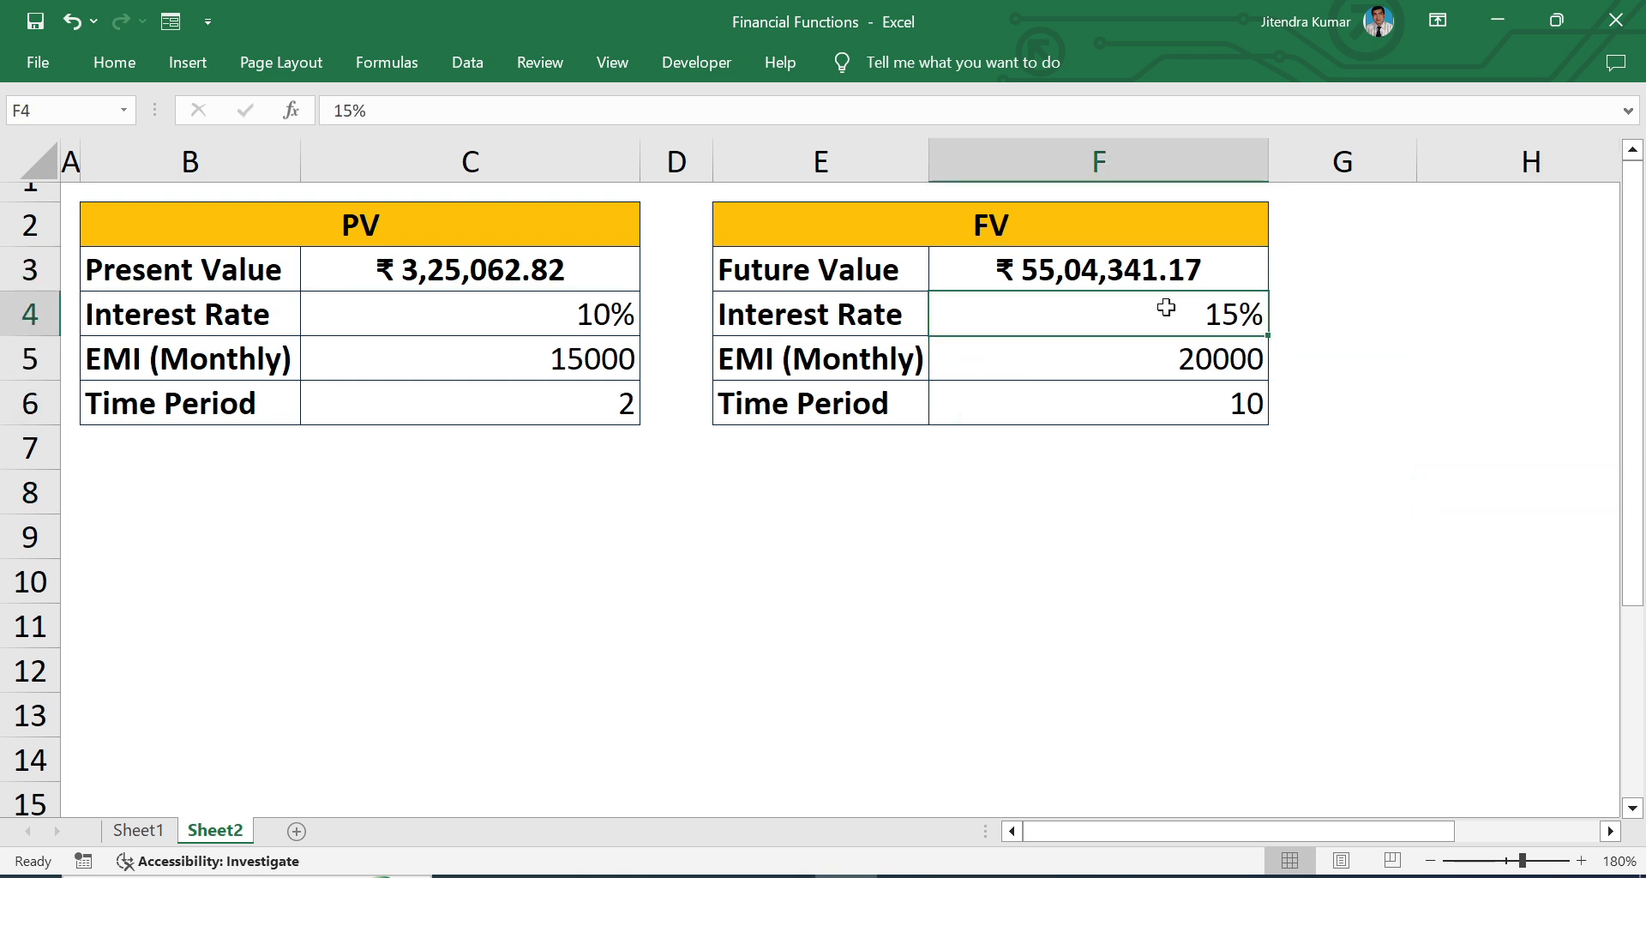
type("12%")
key("Return")
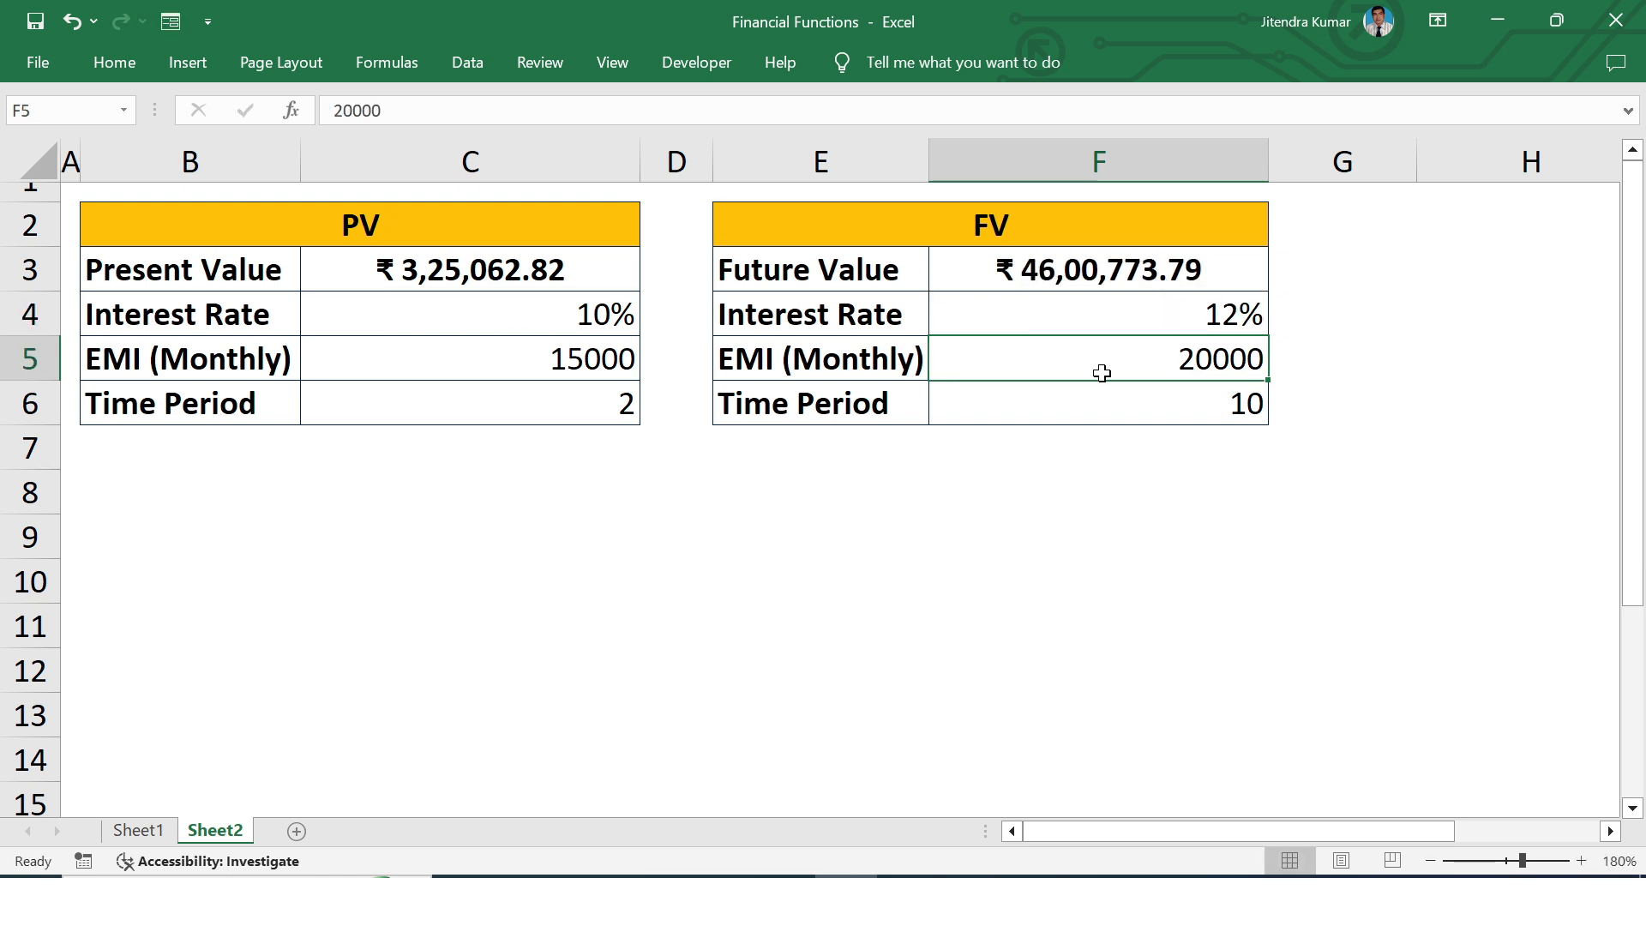
left_click(1161, 323)
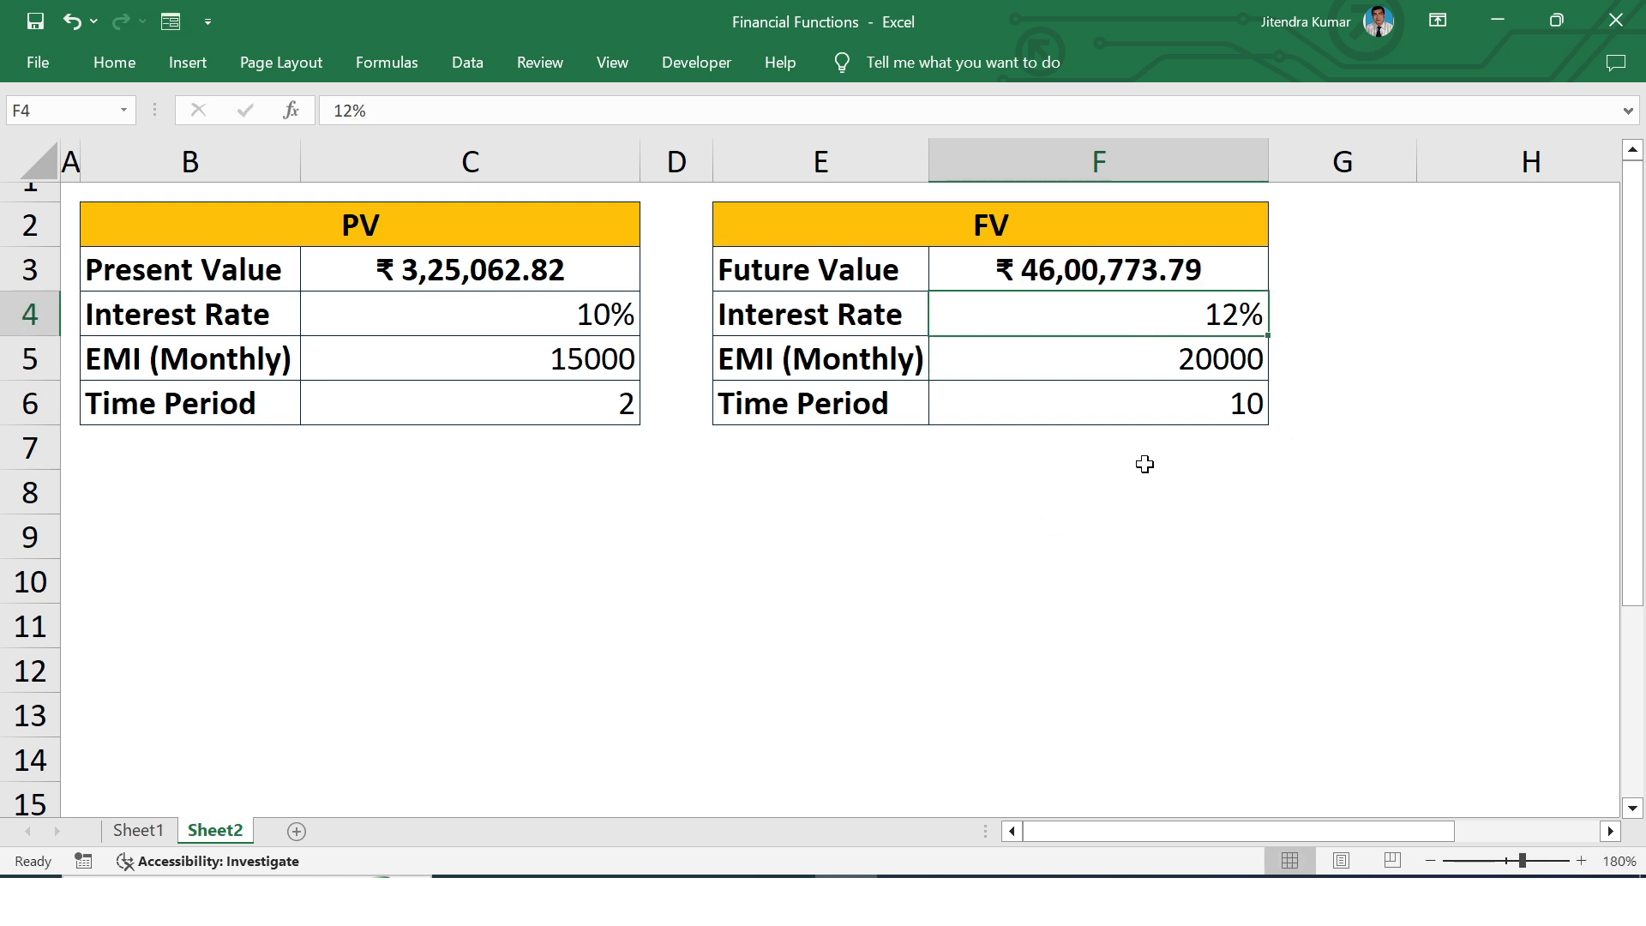
left_click(406, 323)
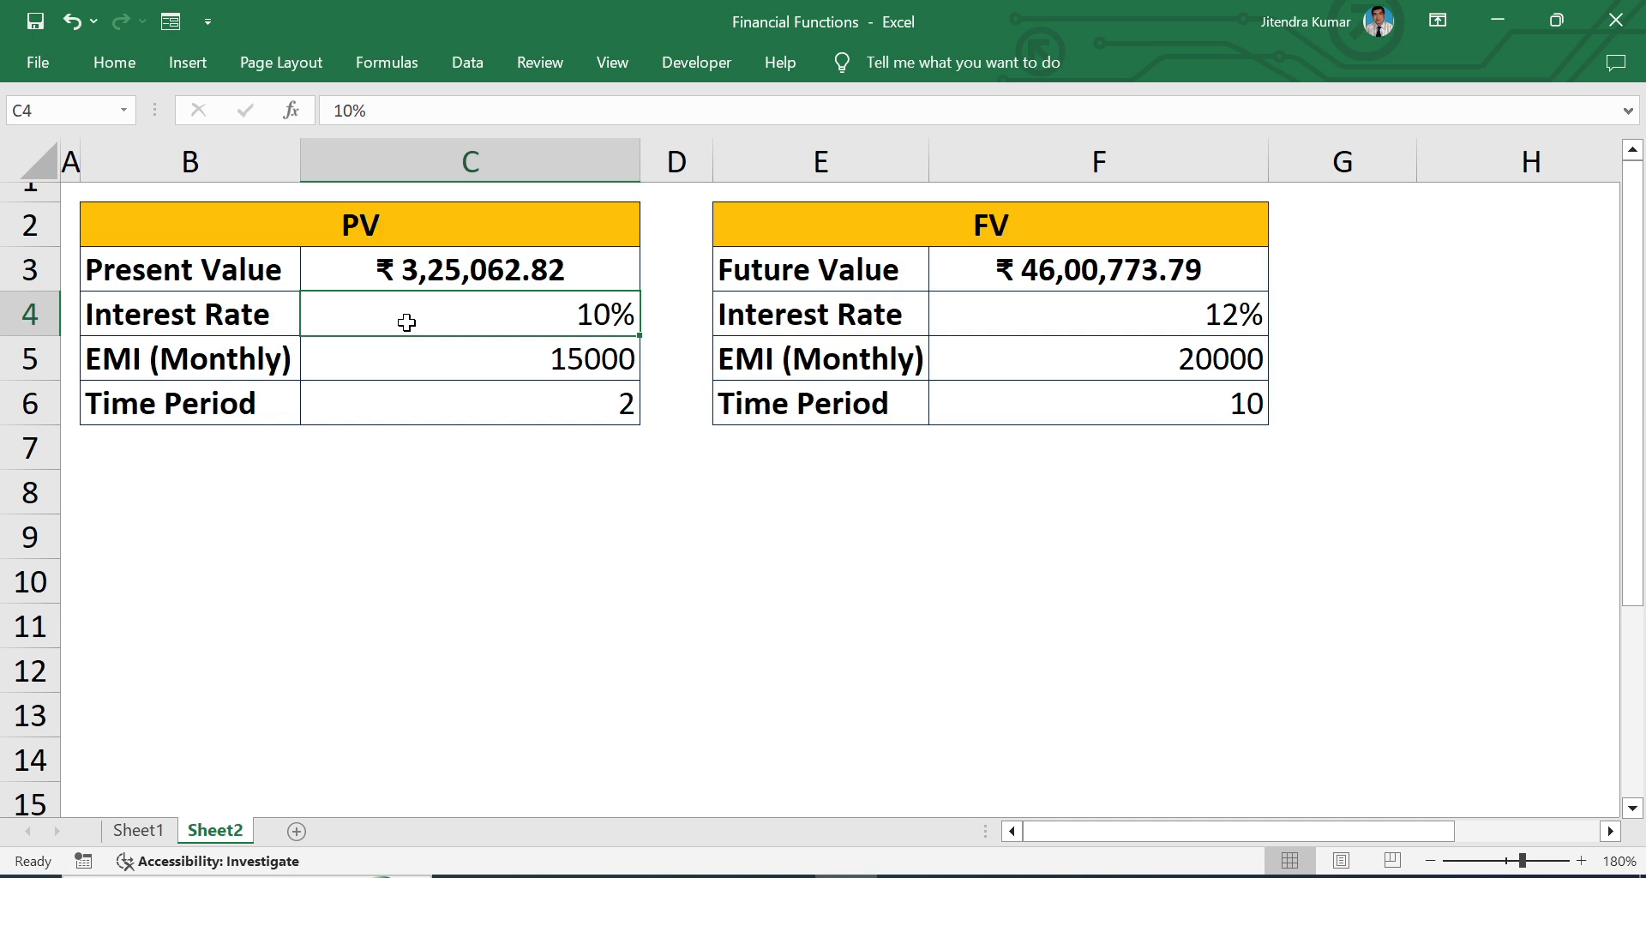